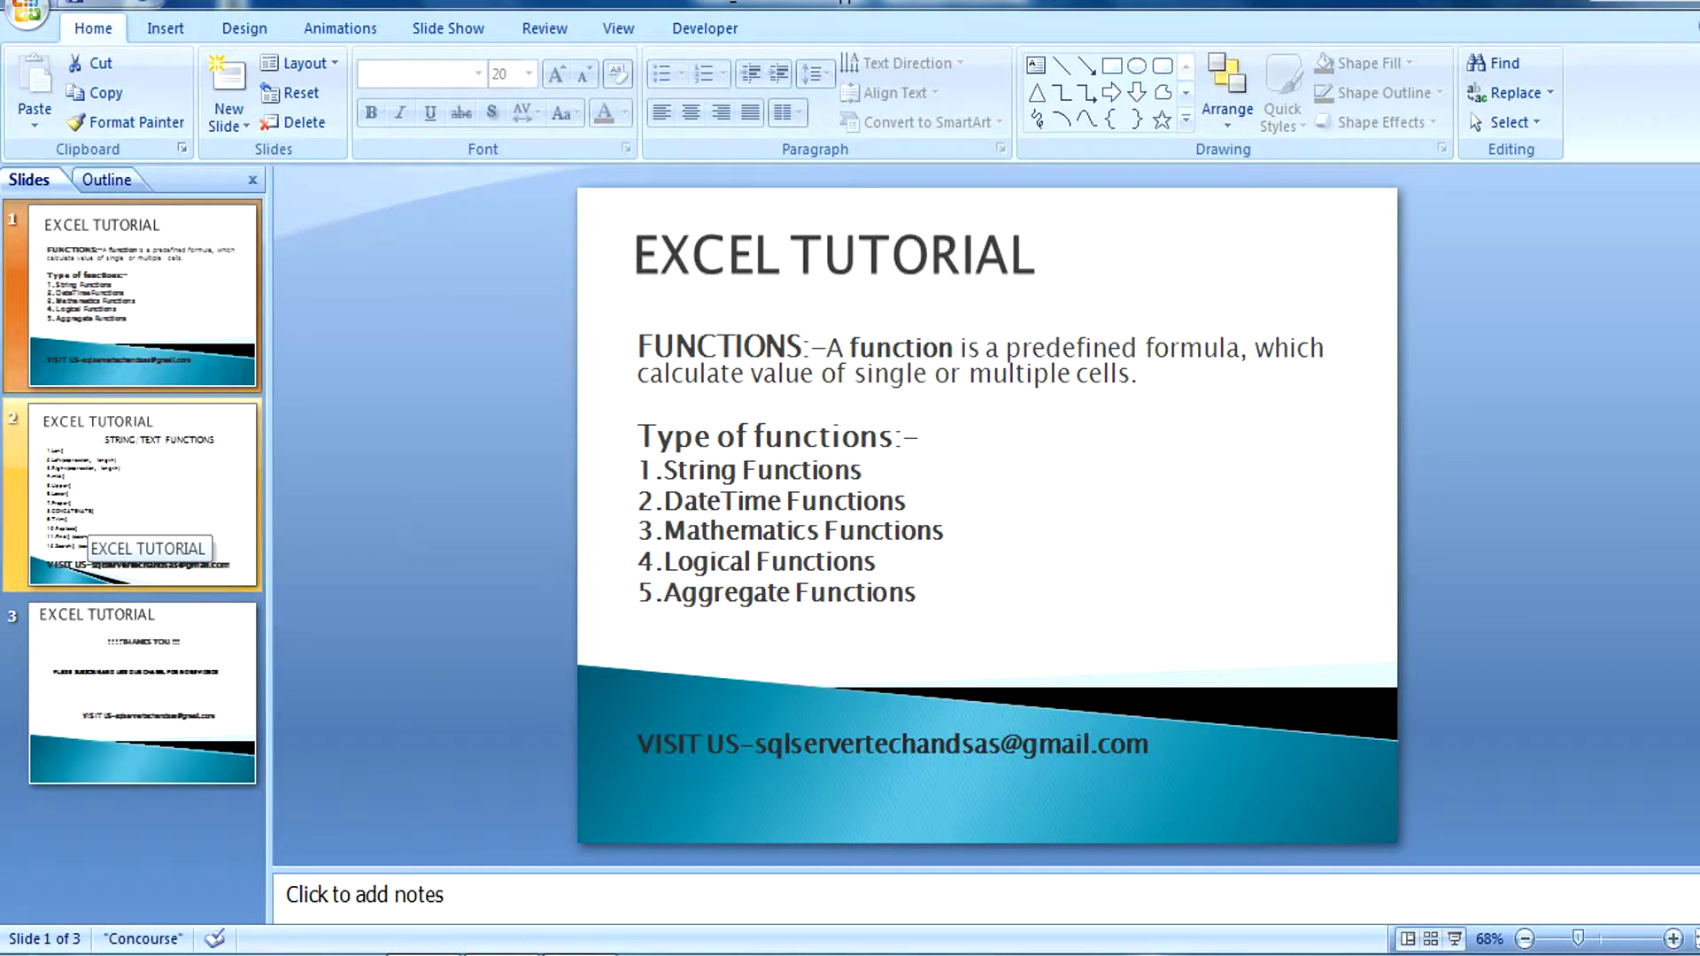
- Open the string/text functions slide and highlight the Len entry in its function list
click(84, 518)
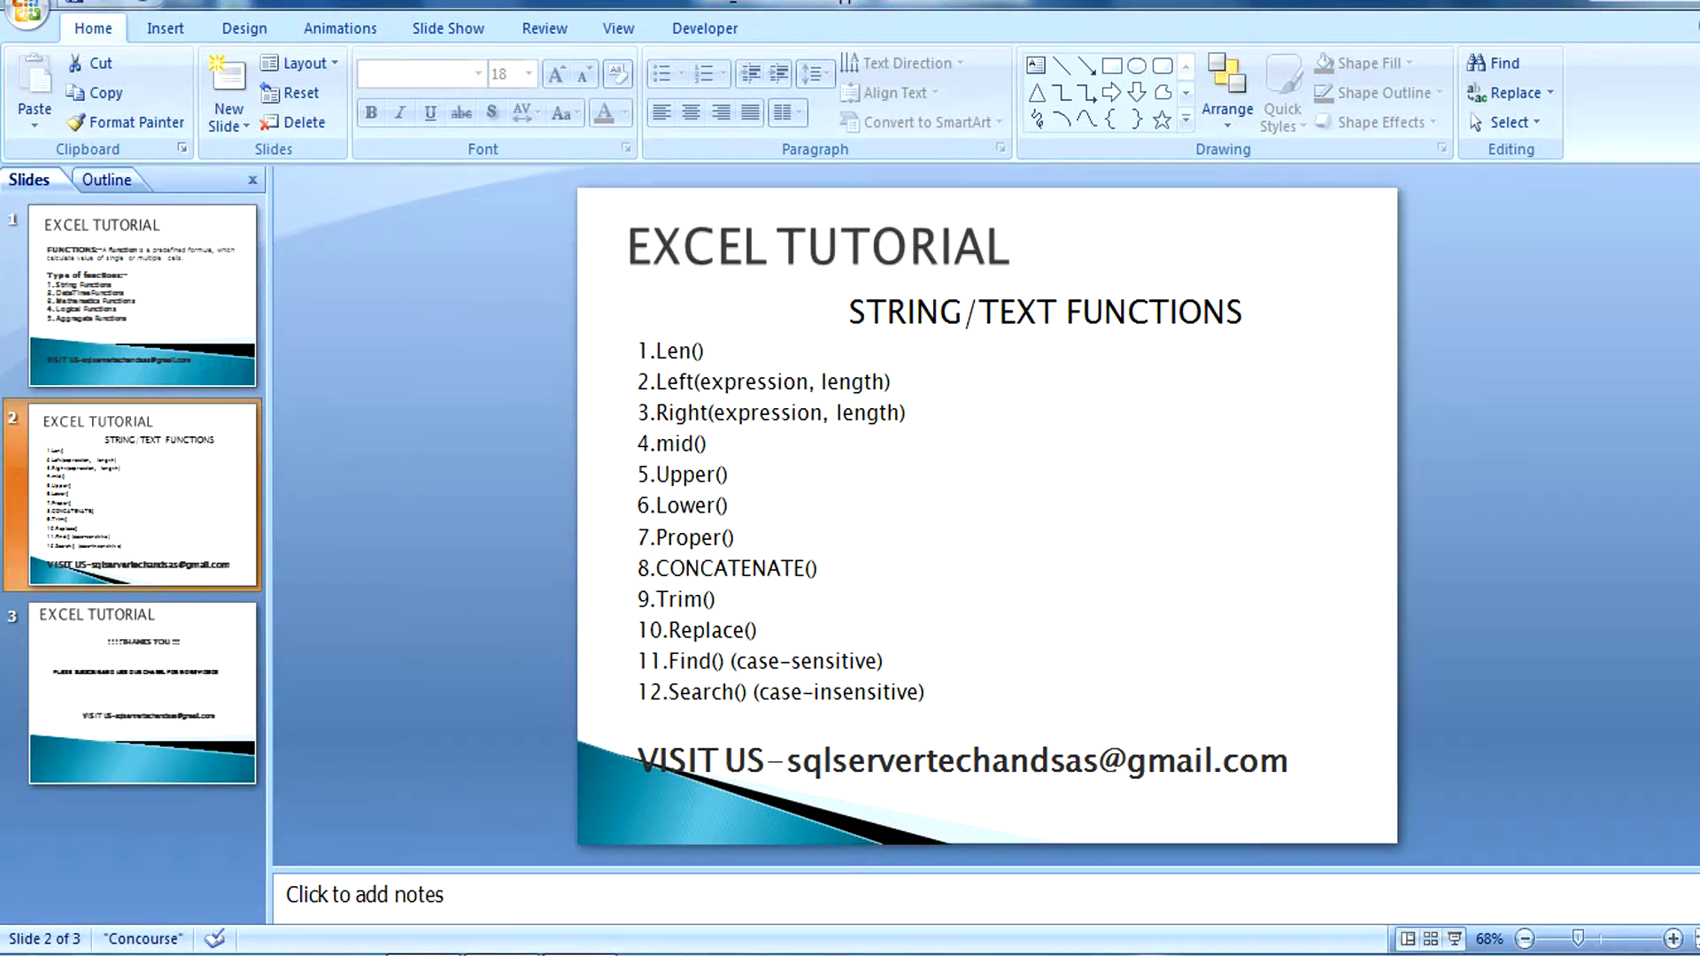
click(910, 413)
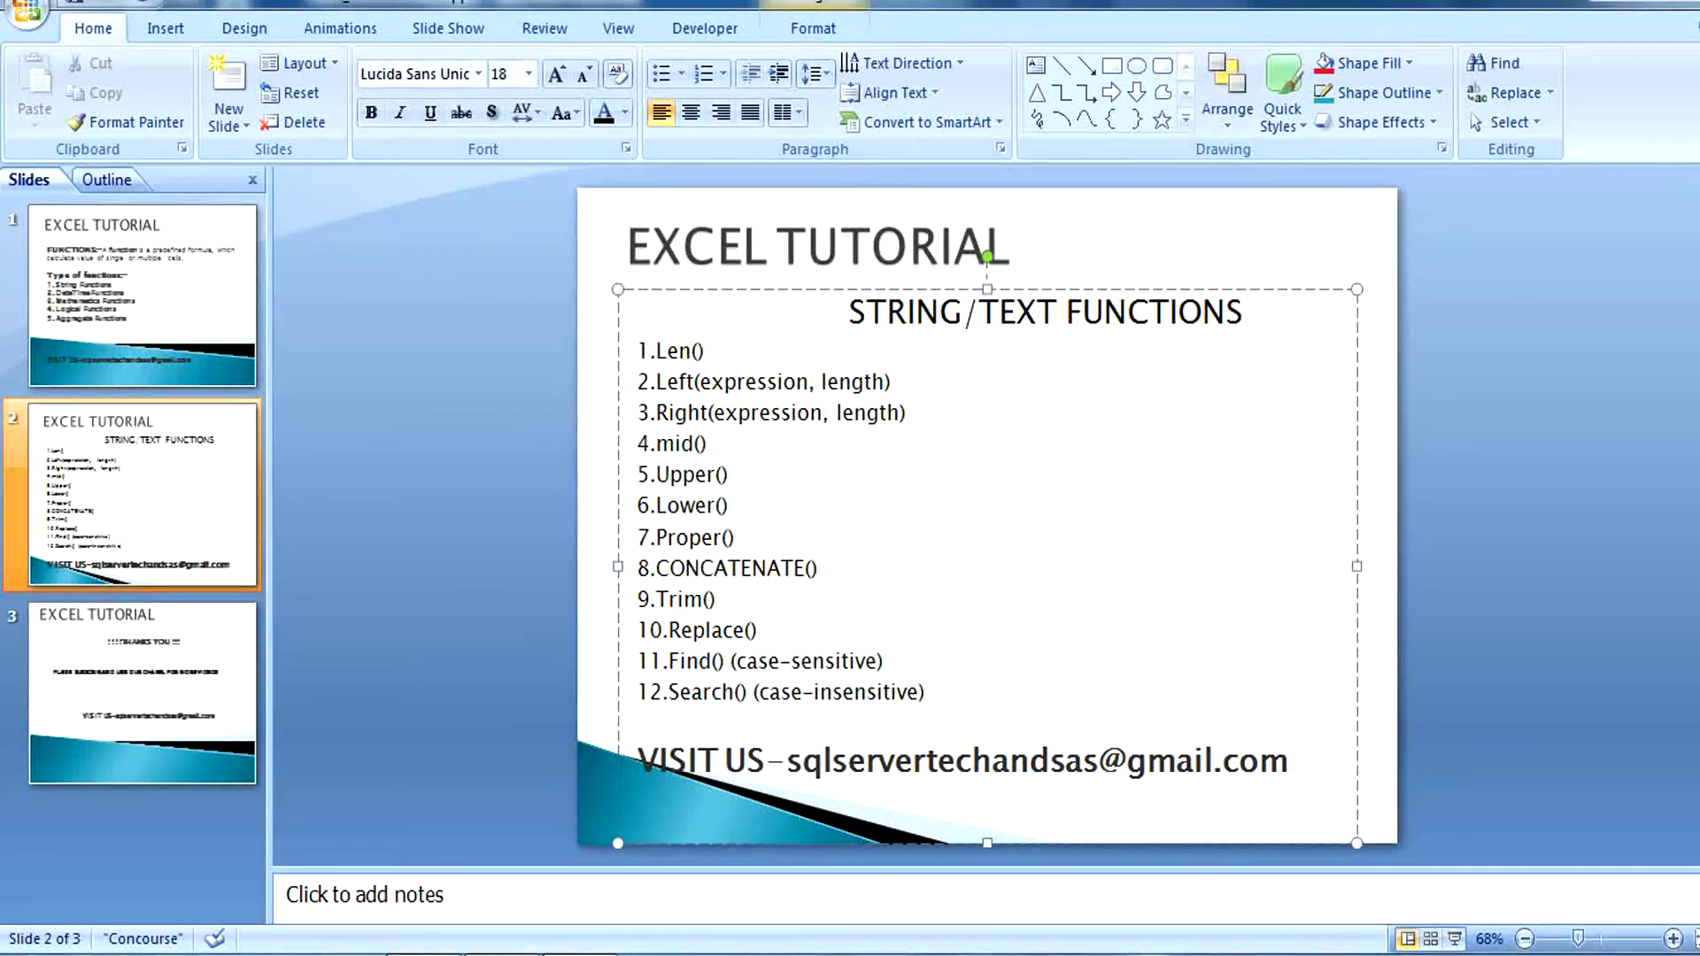
double_click(677, 353)
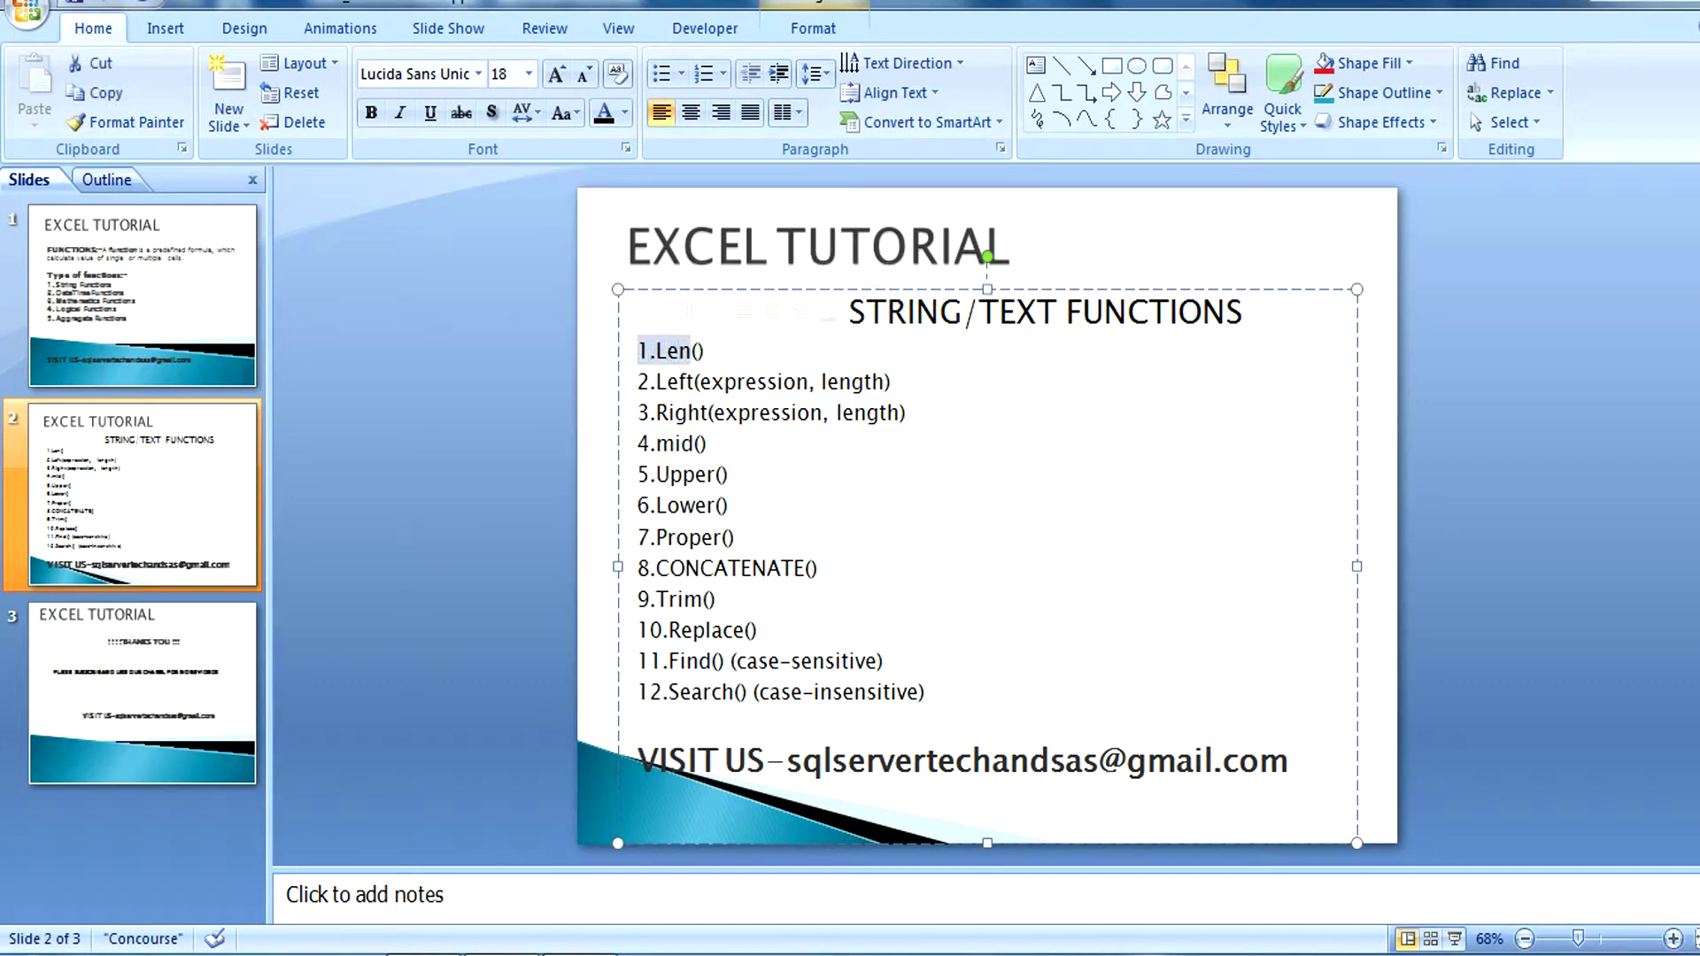
- Switch to the Excel worksheet and clear the existing LEN formula from cell F2
key(alt+Tab)
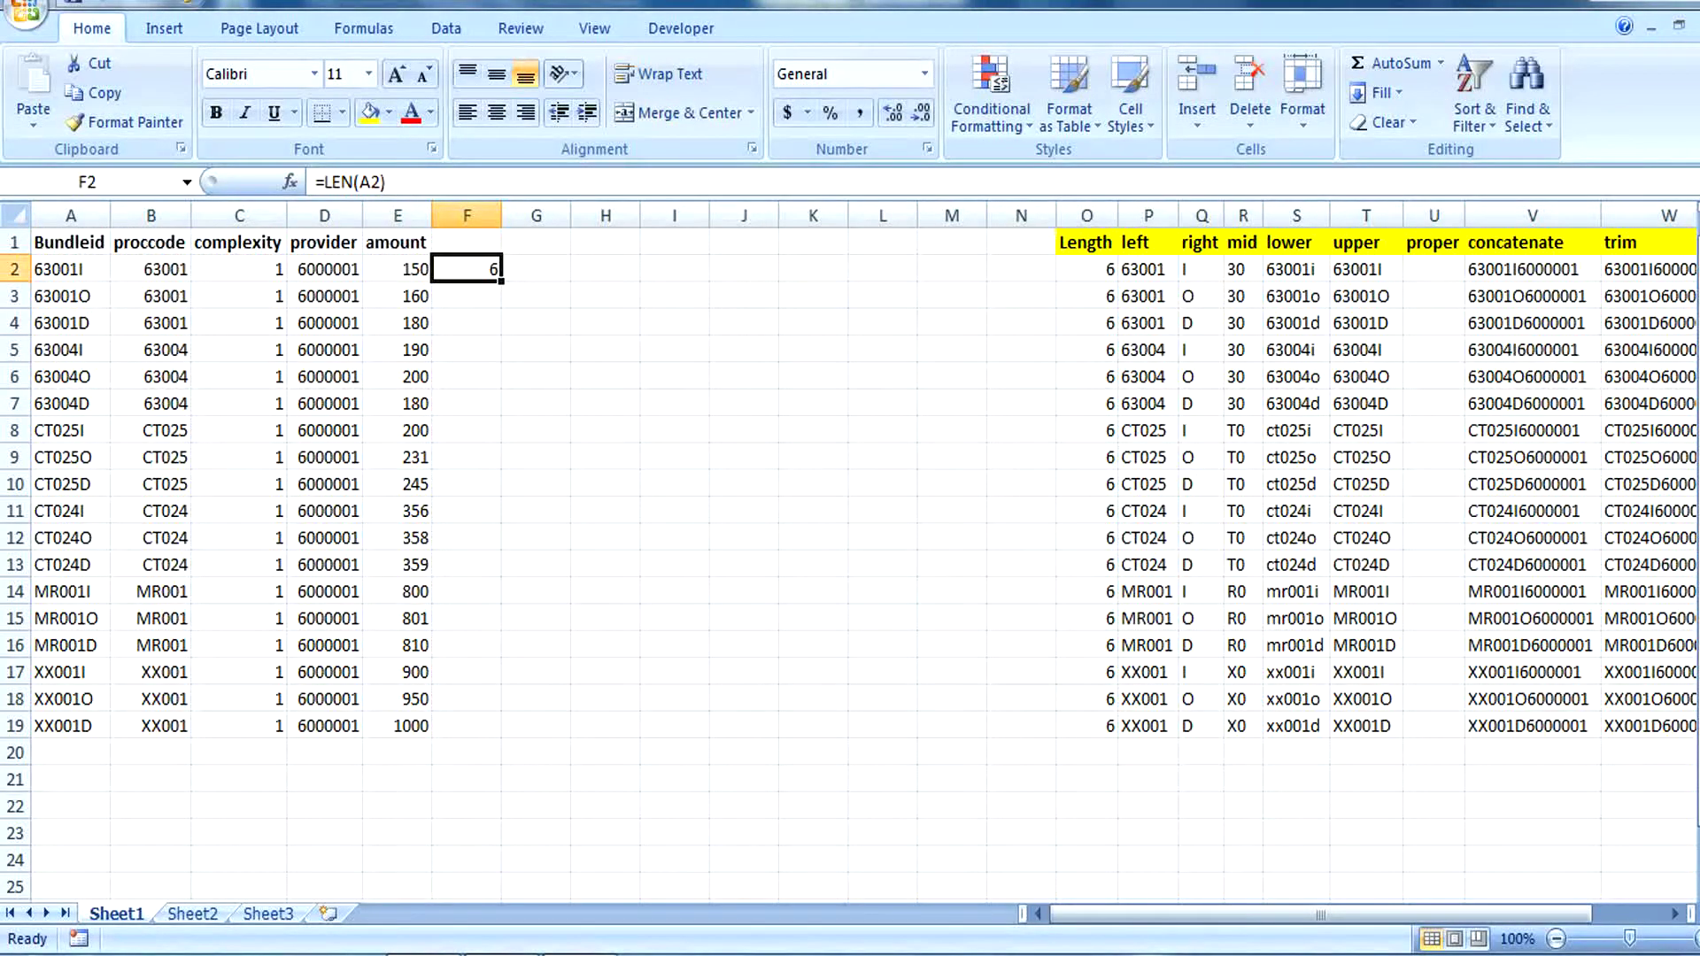
click(70, 242)
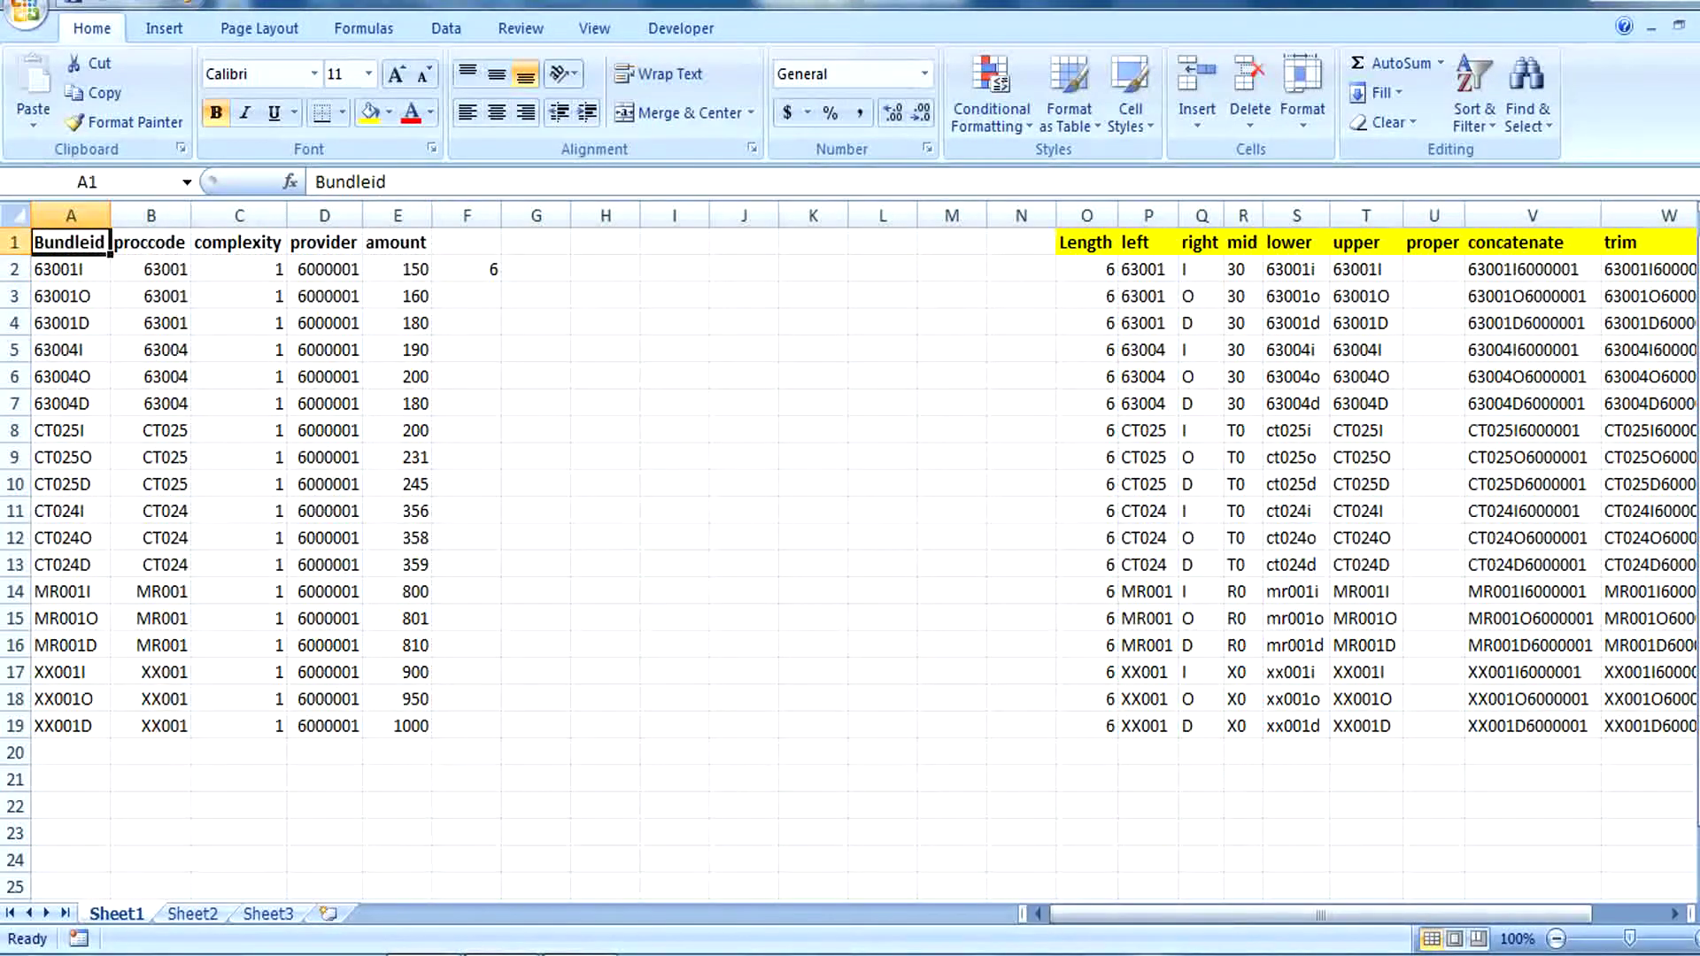
key(Right)
key(Right)
key(Right)
key(Right)
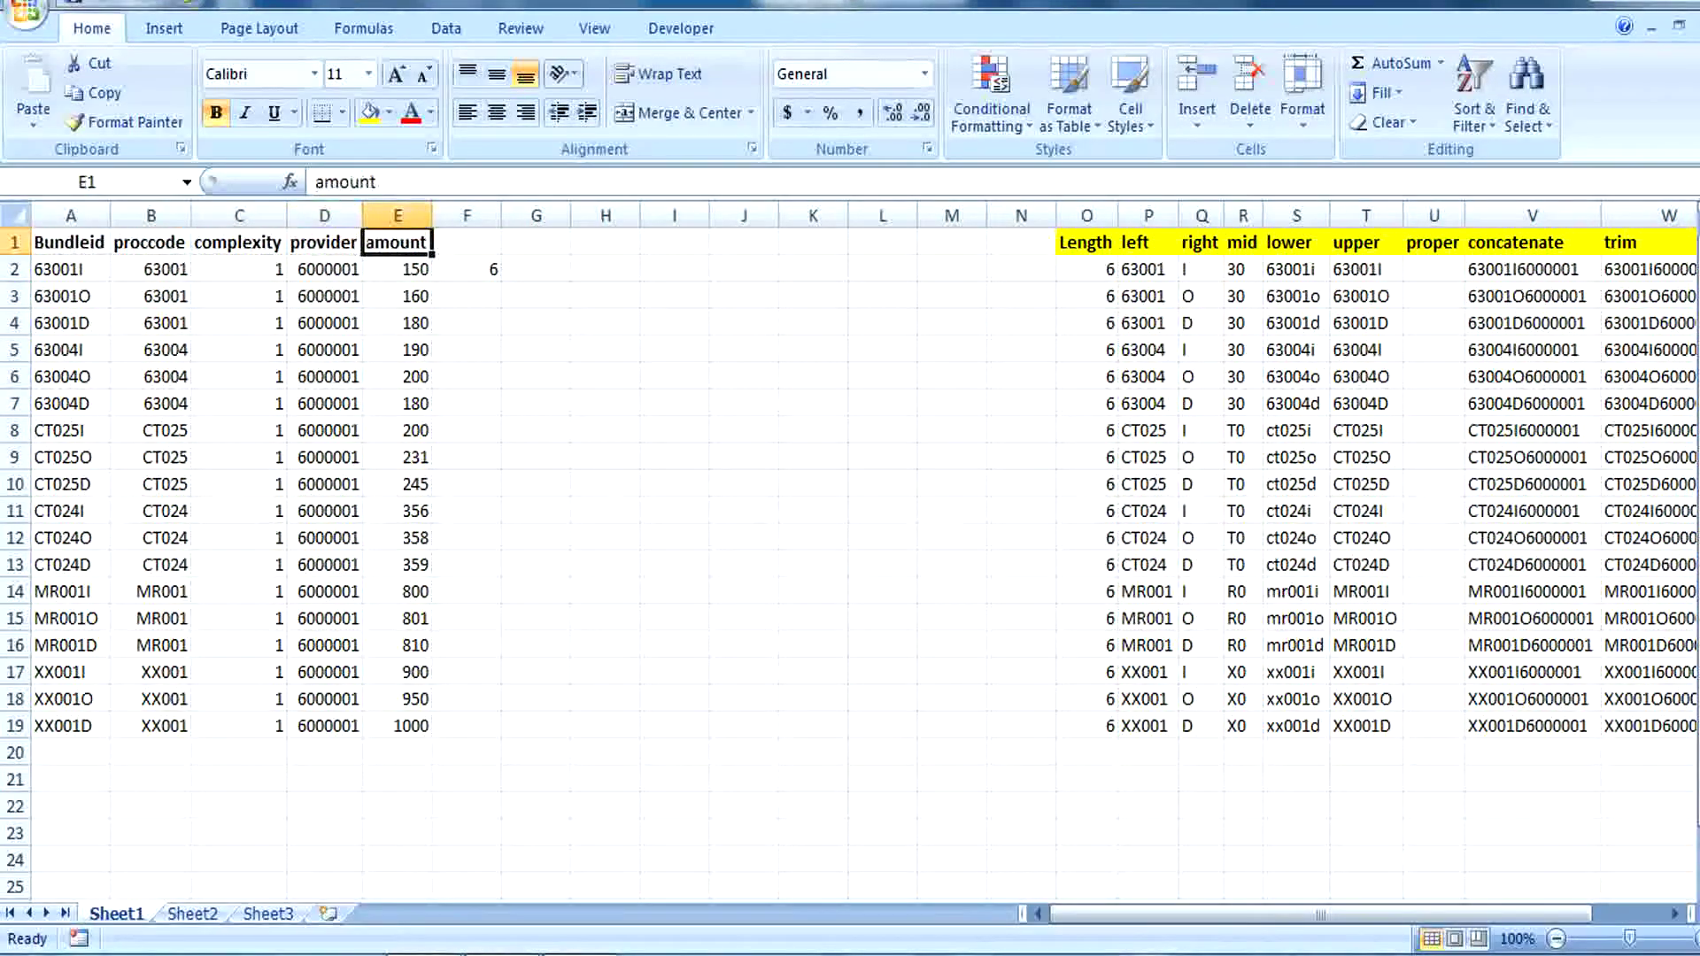
key(Right)
key(Down)
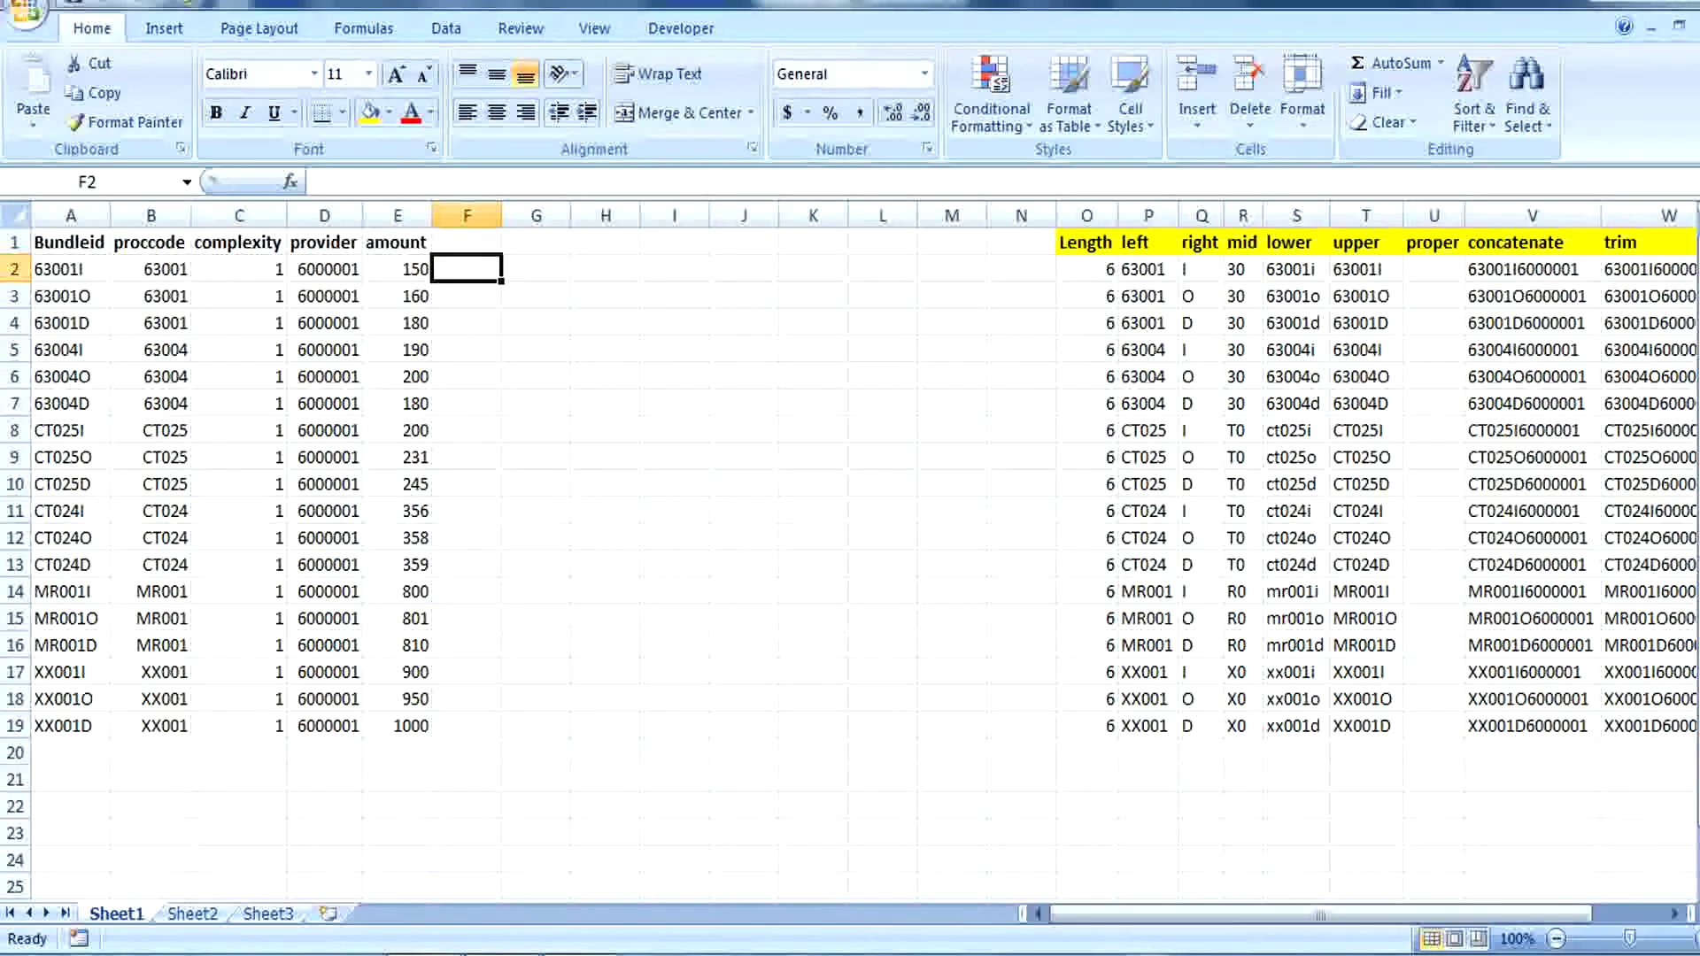
- Examine the table's row 1 column headers from proccode through amount
key(Up)
key(Left)
key(Left)
key(Left)
key(Left)
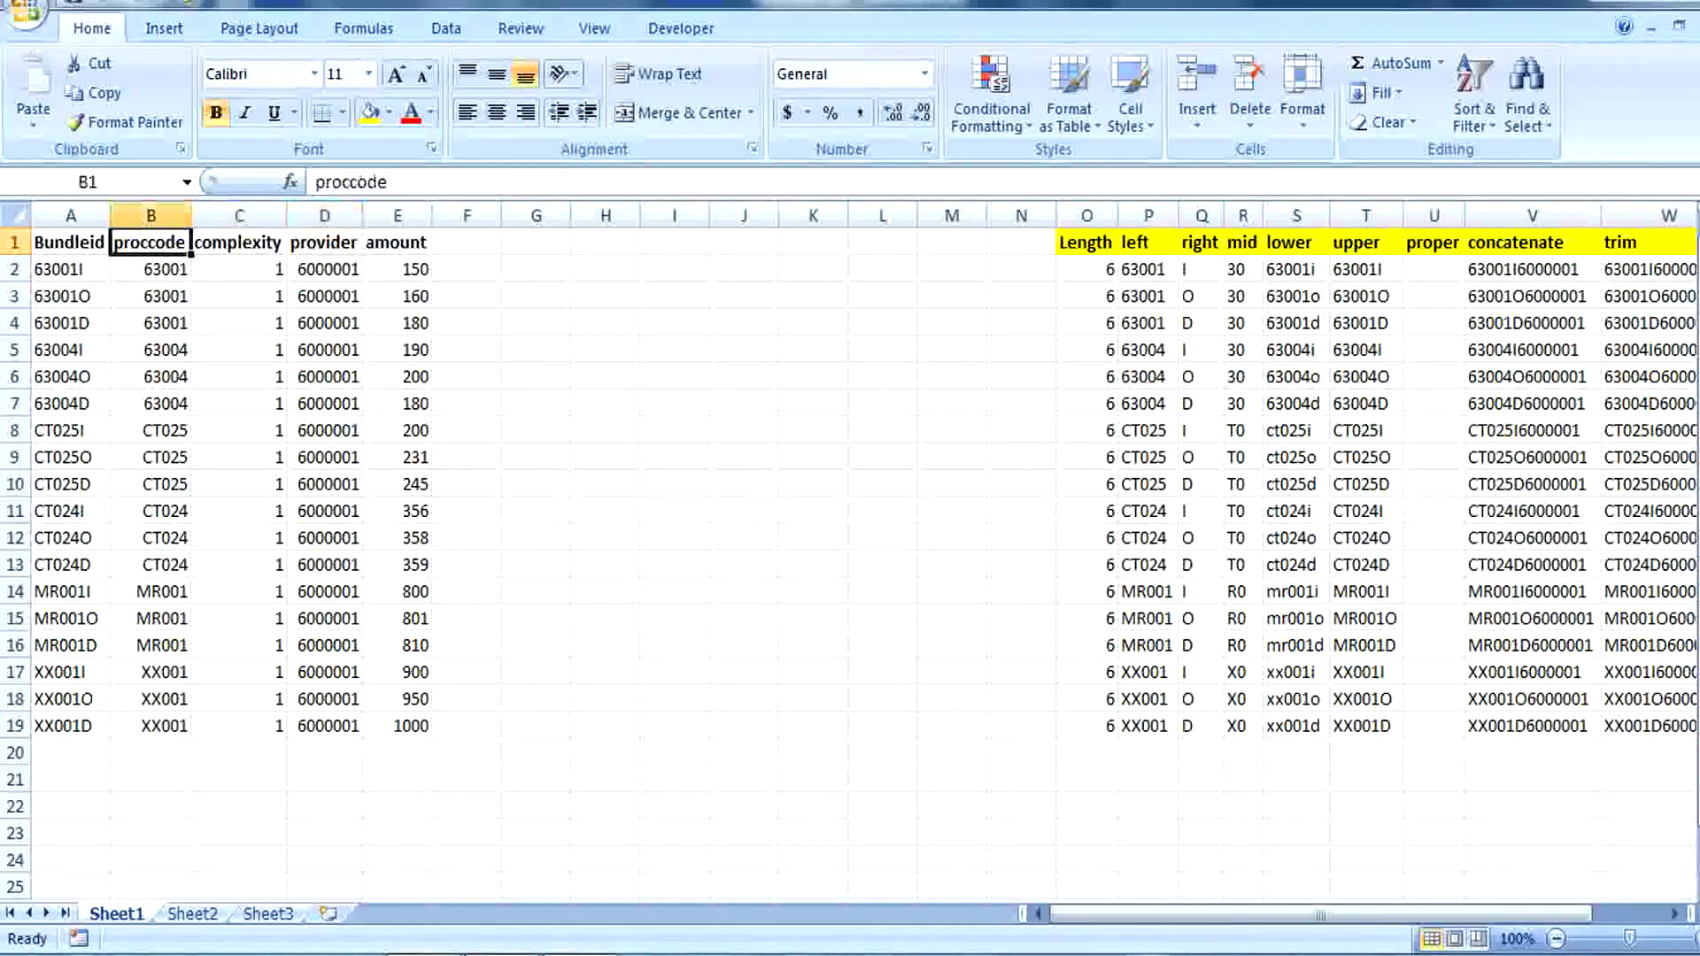
key(Right)
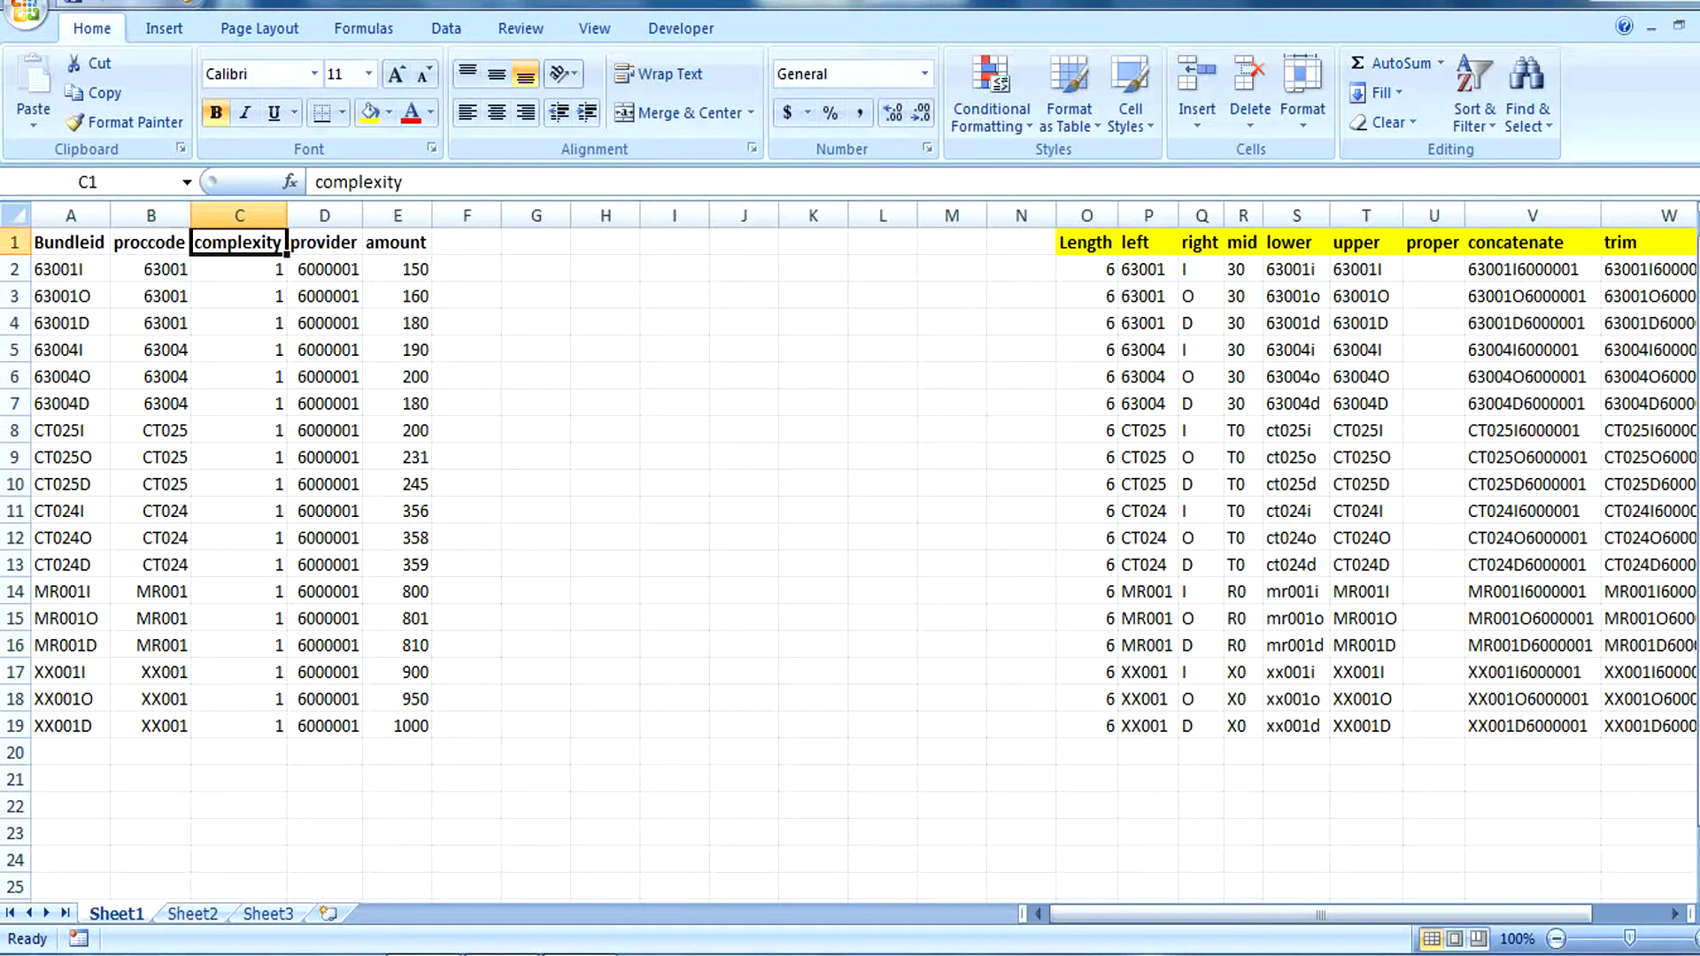
key(Right)
key(Right)
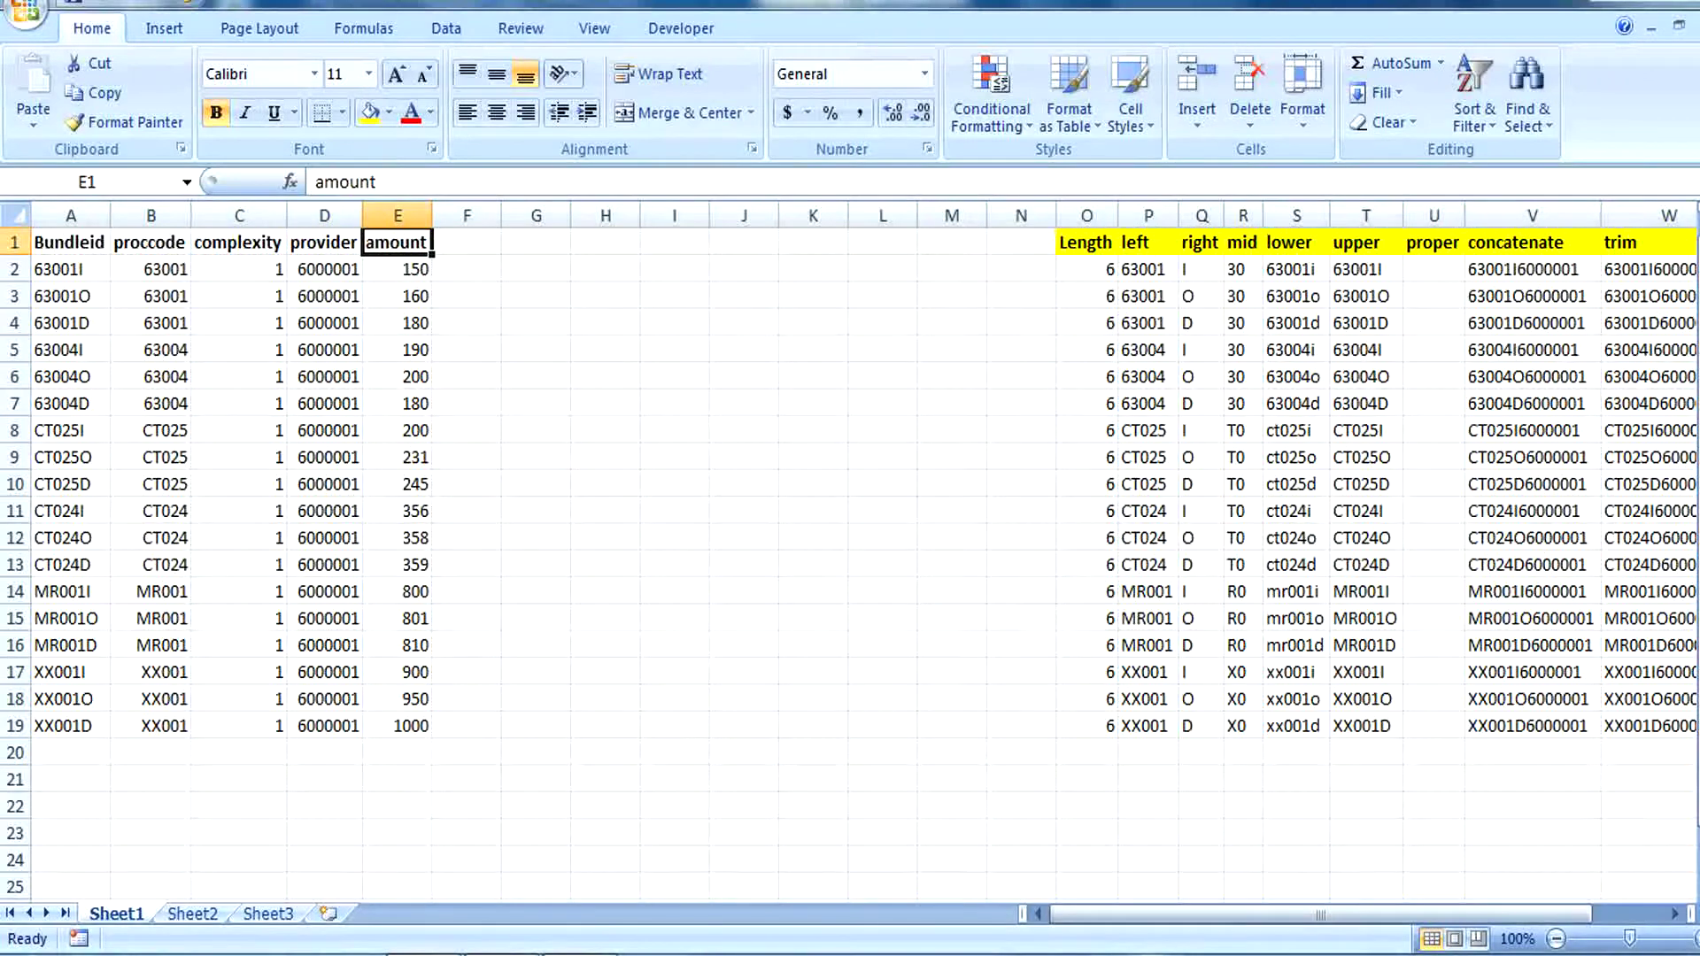
key(Right)
key(Down)
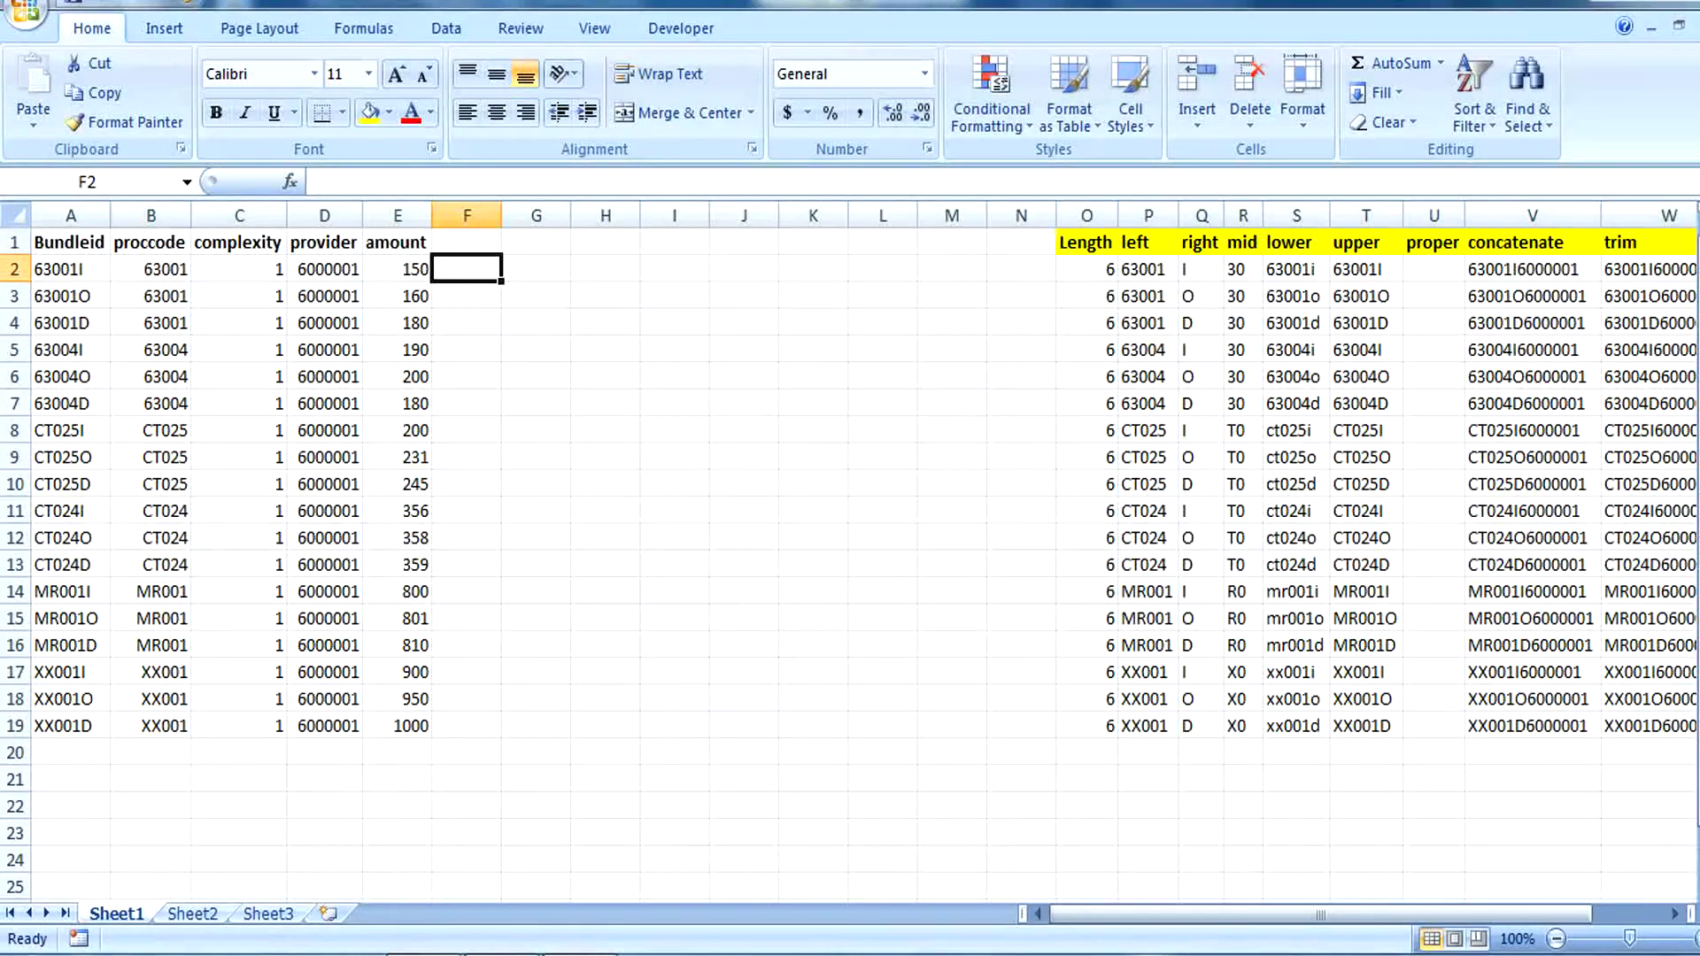
- Enter the formula =LEN(A1) in cell F1 to count the characters of the Bundleid header
click(70, 242)
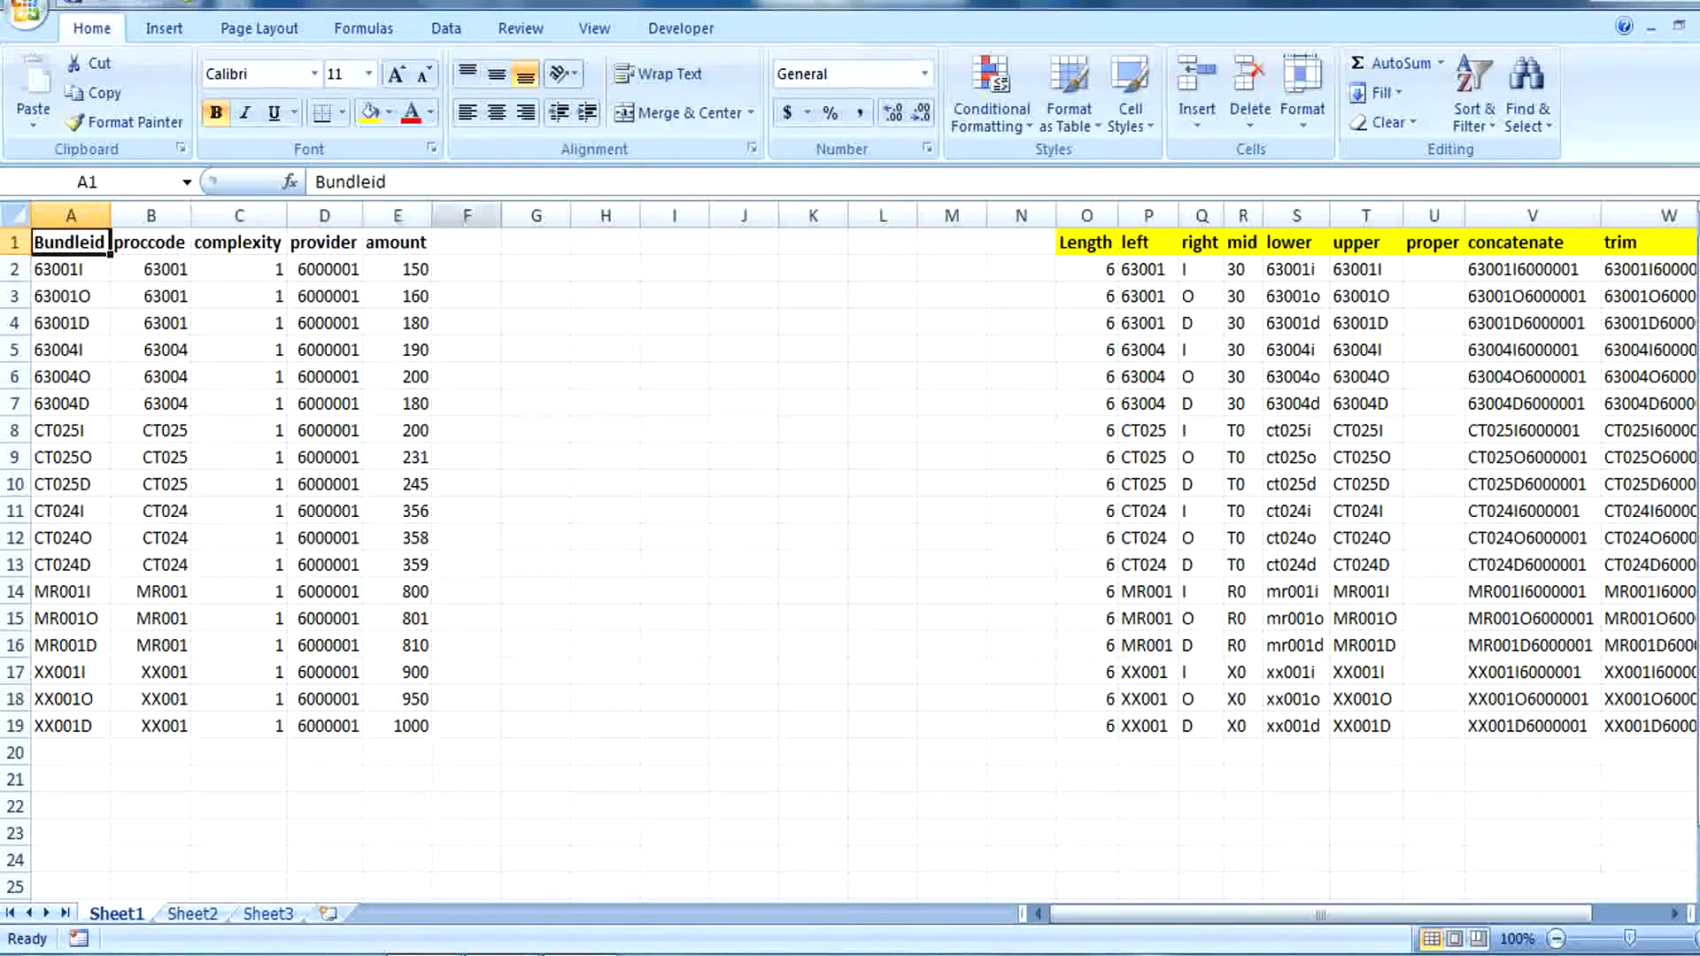
click(467, 242)
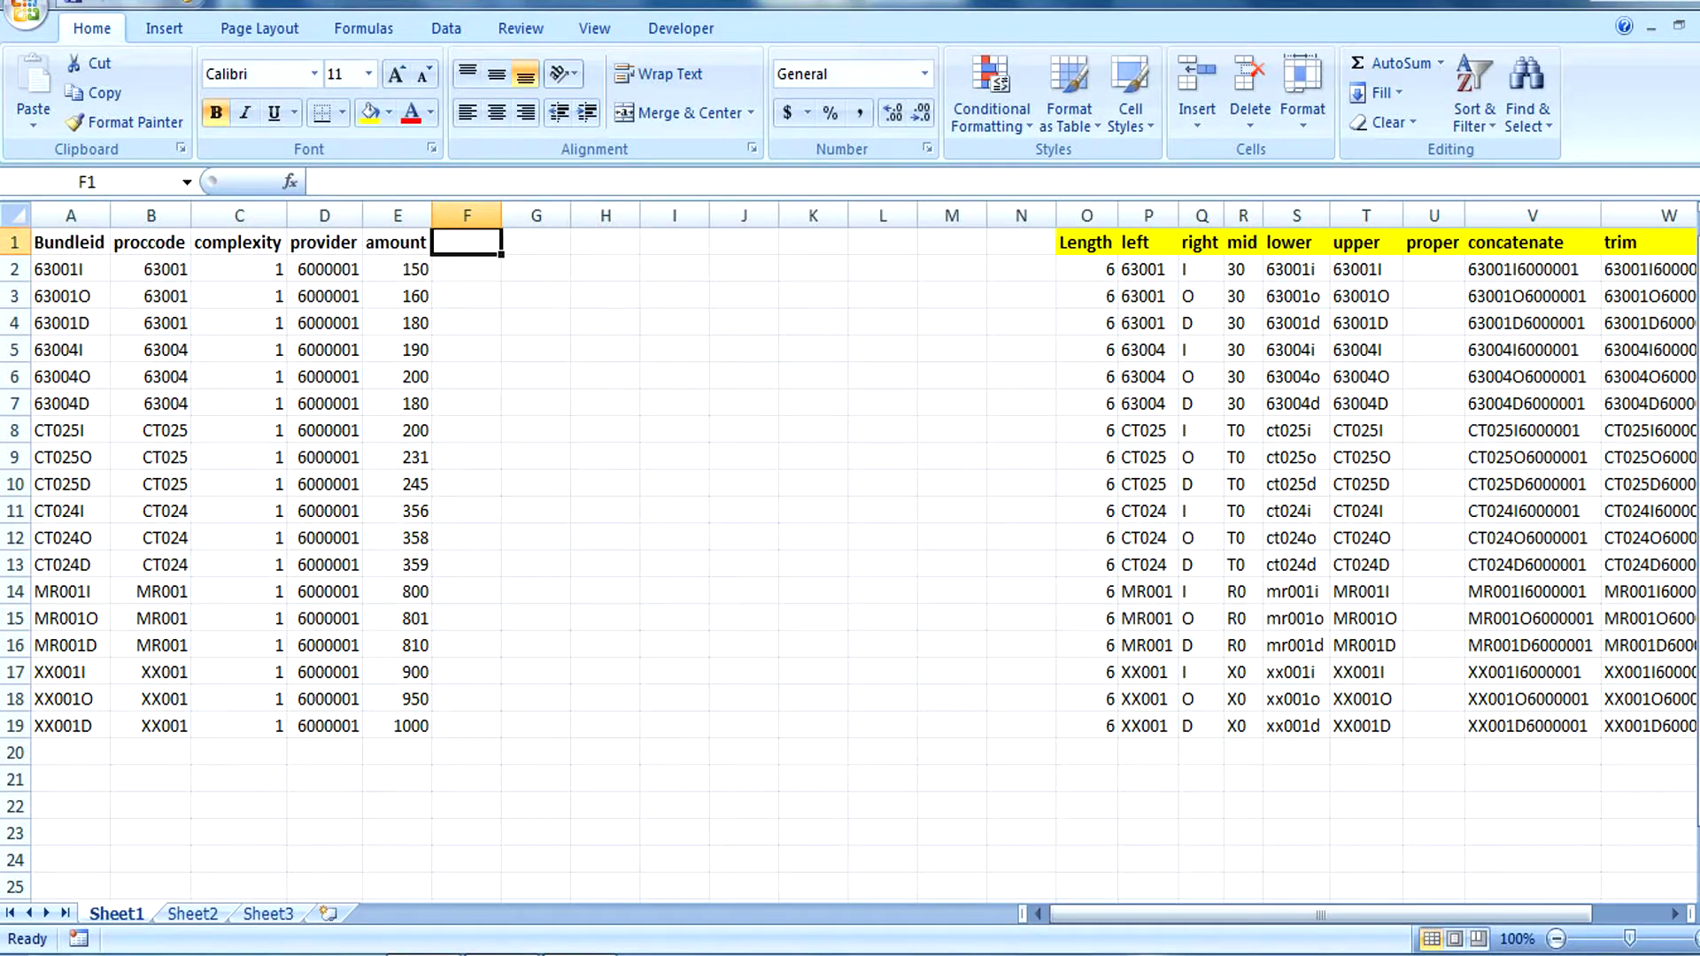
text(=len)
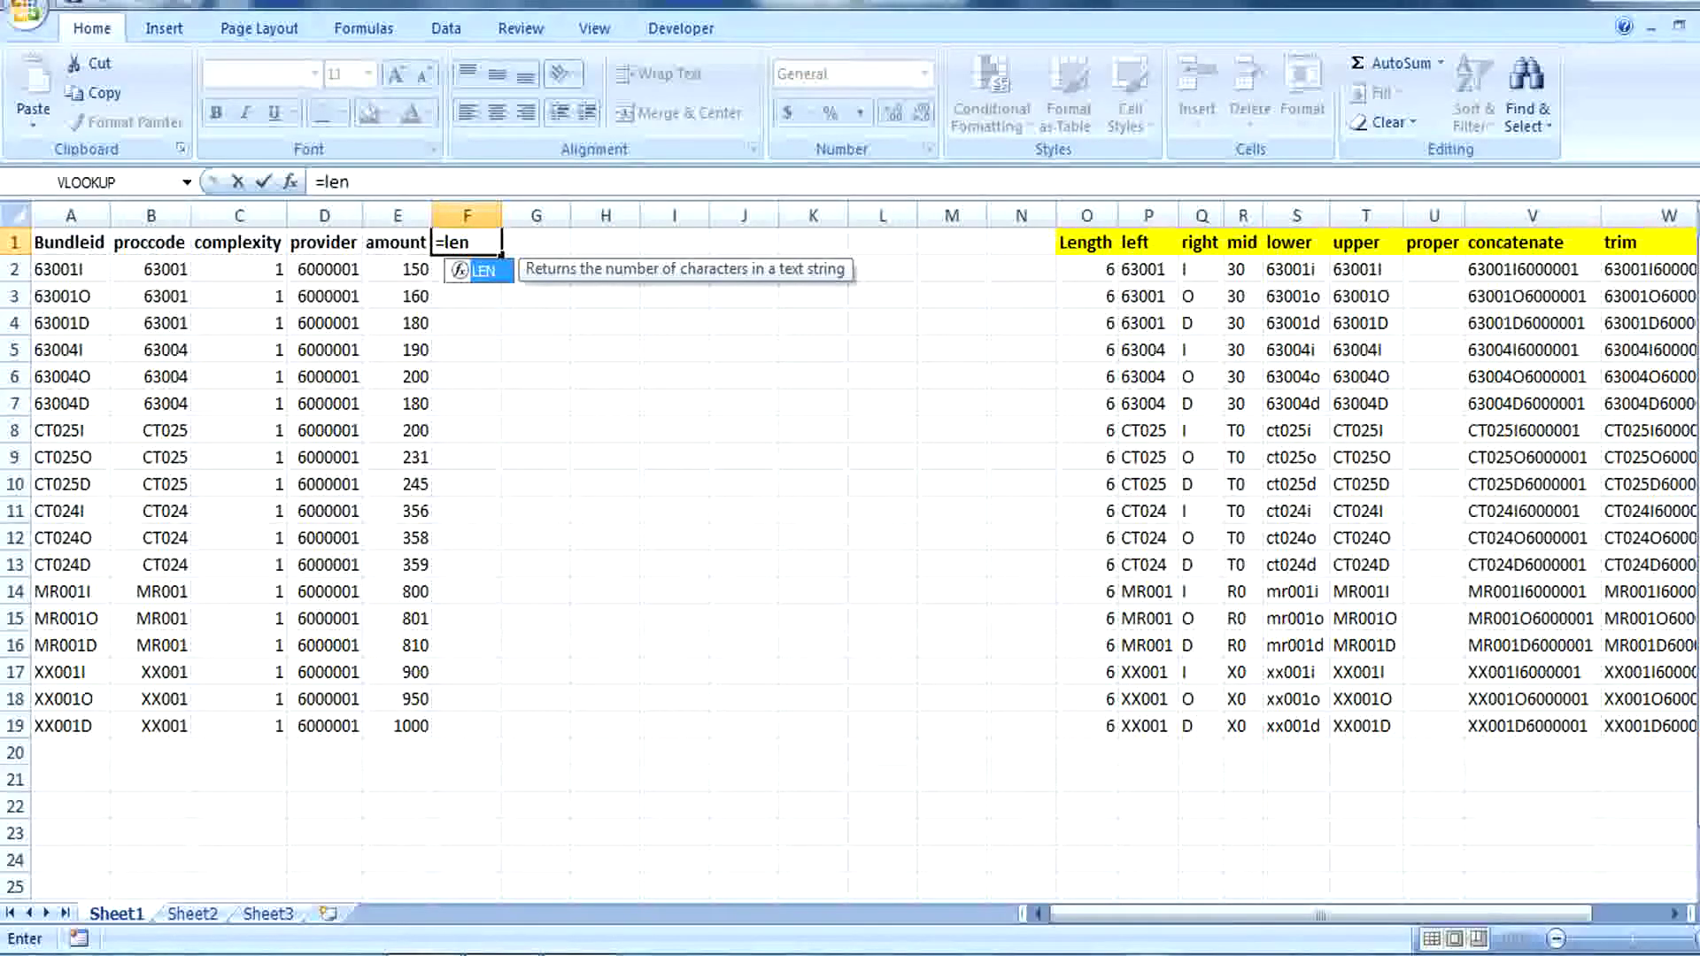
key(Tab)
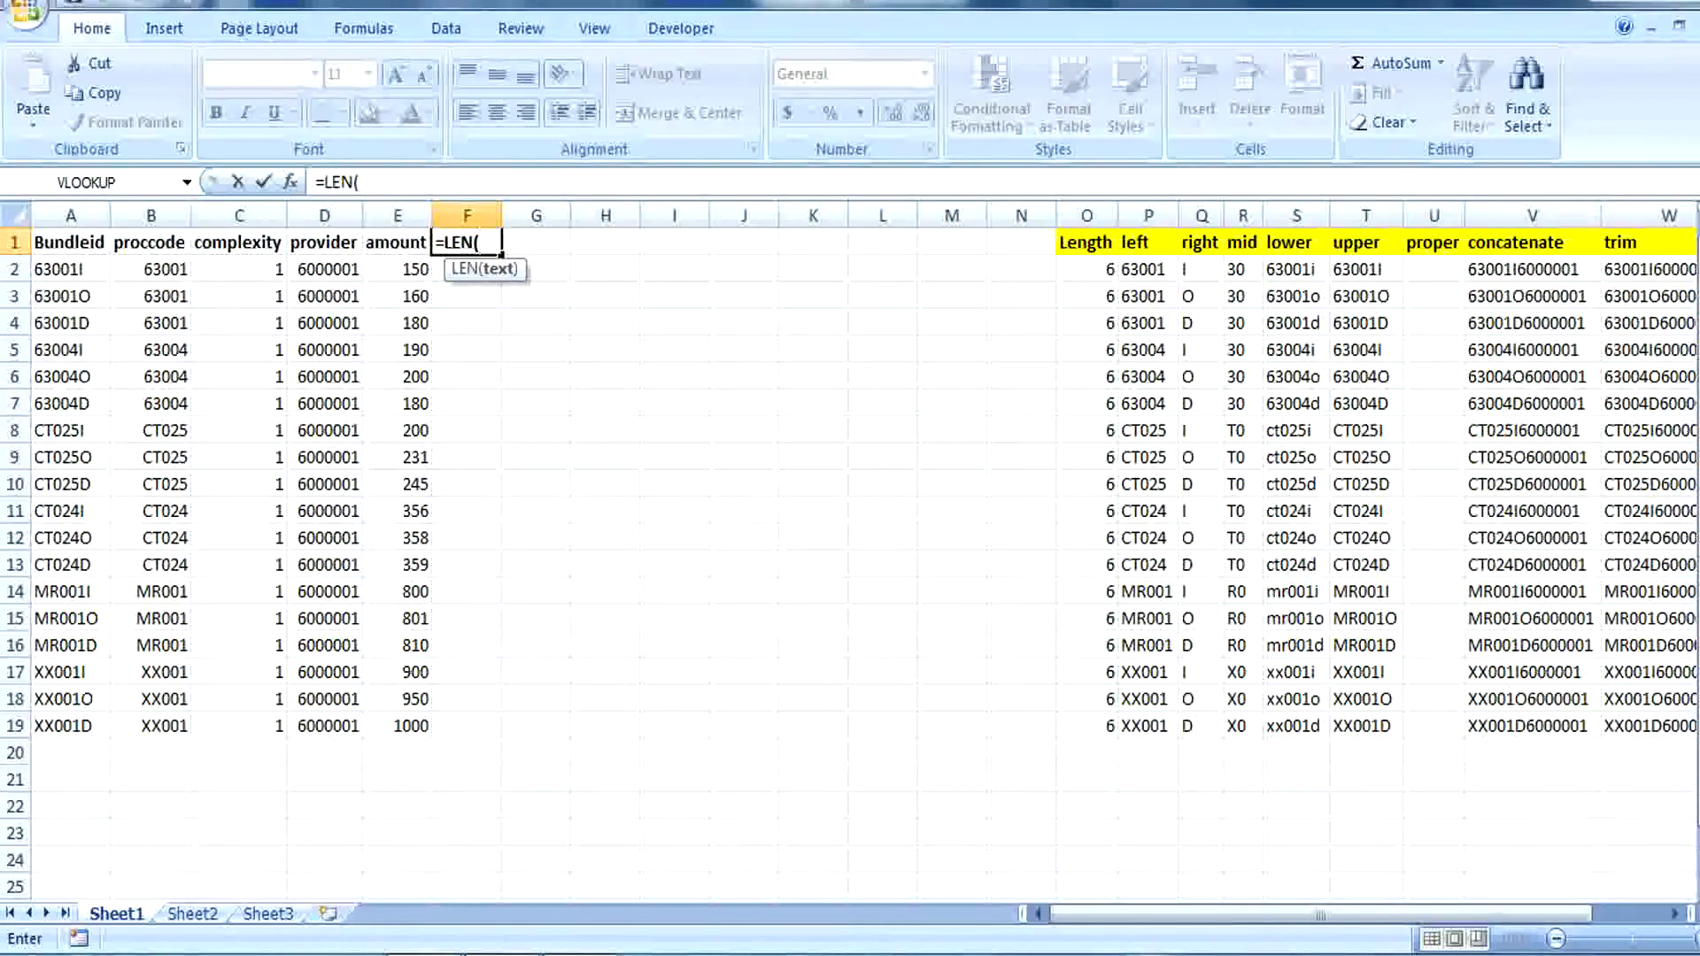
key(Left)
key(Left)
key(Left)
key(Left)
key(Left)
text())
key(Return)
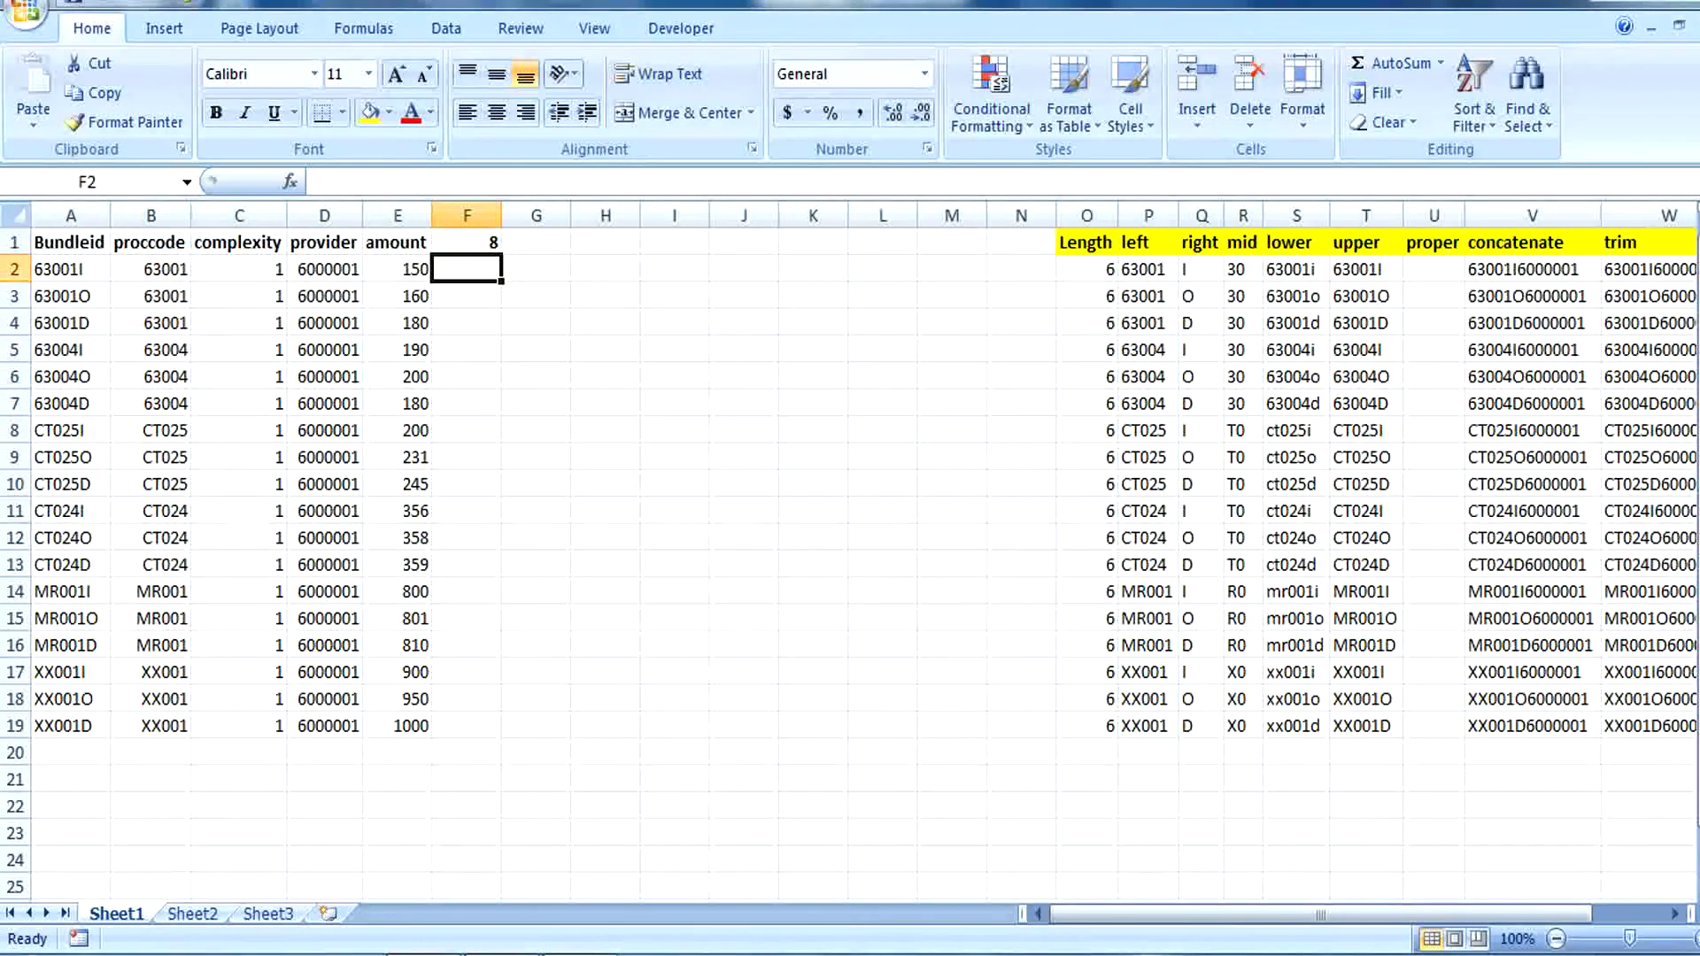
- Fill the LEN formula from F1 down column F through row 19
click(467, 243)
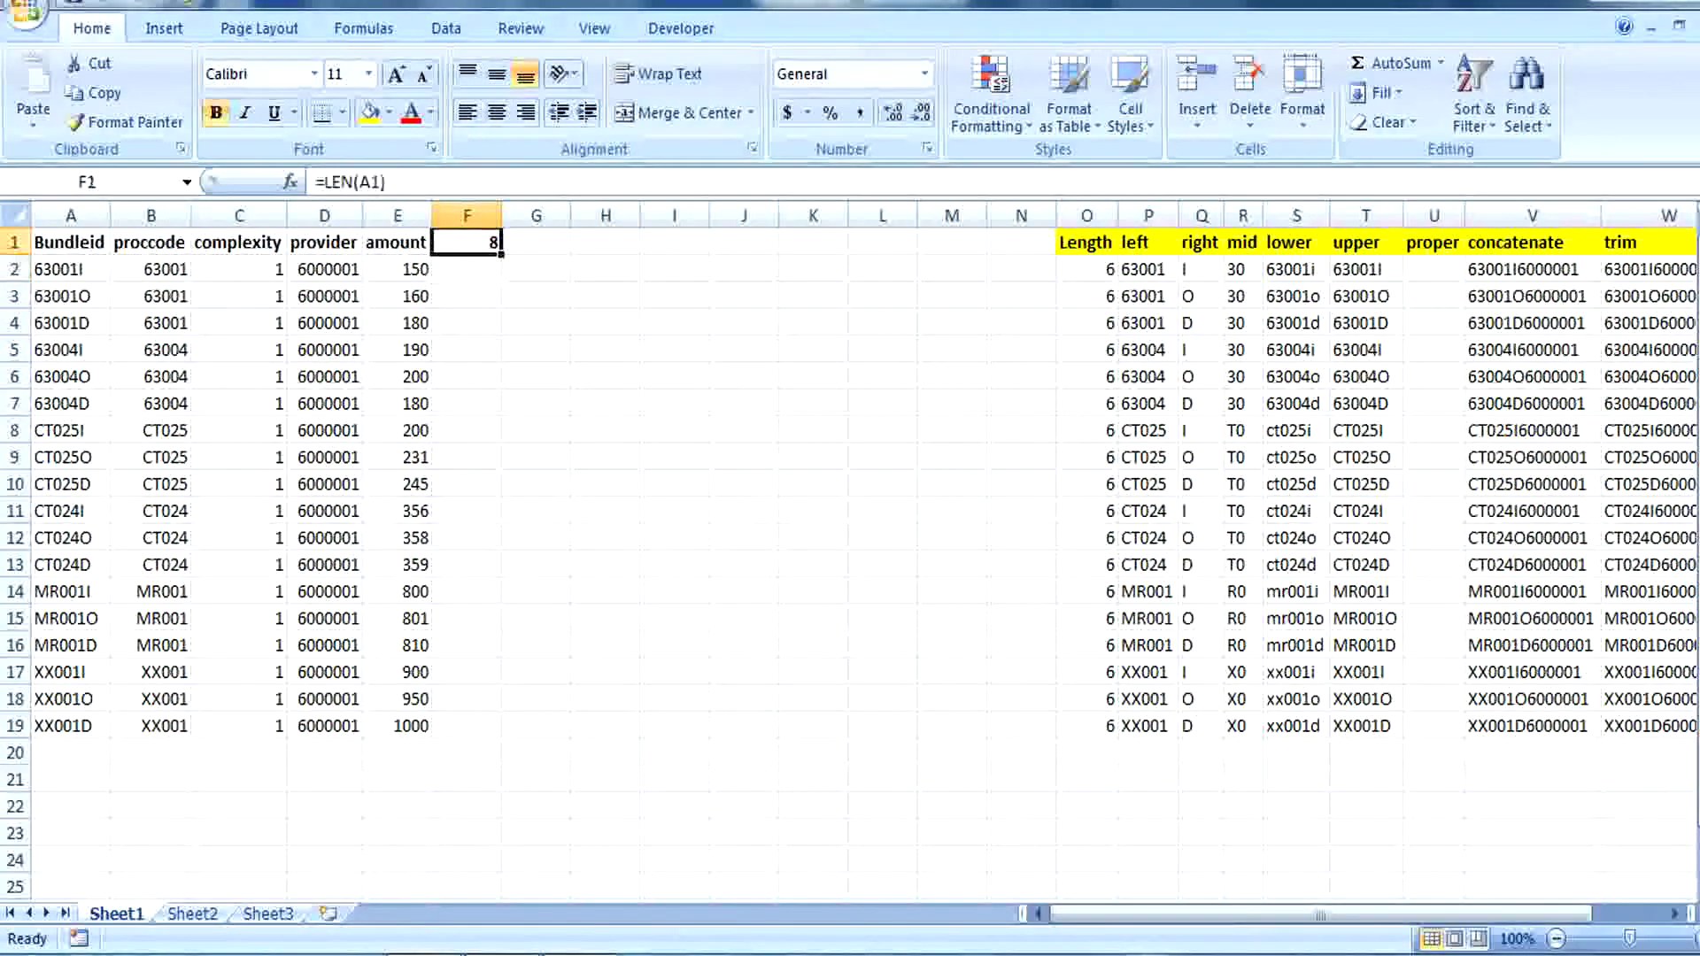
double_click(501, 255)
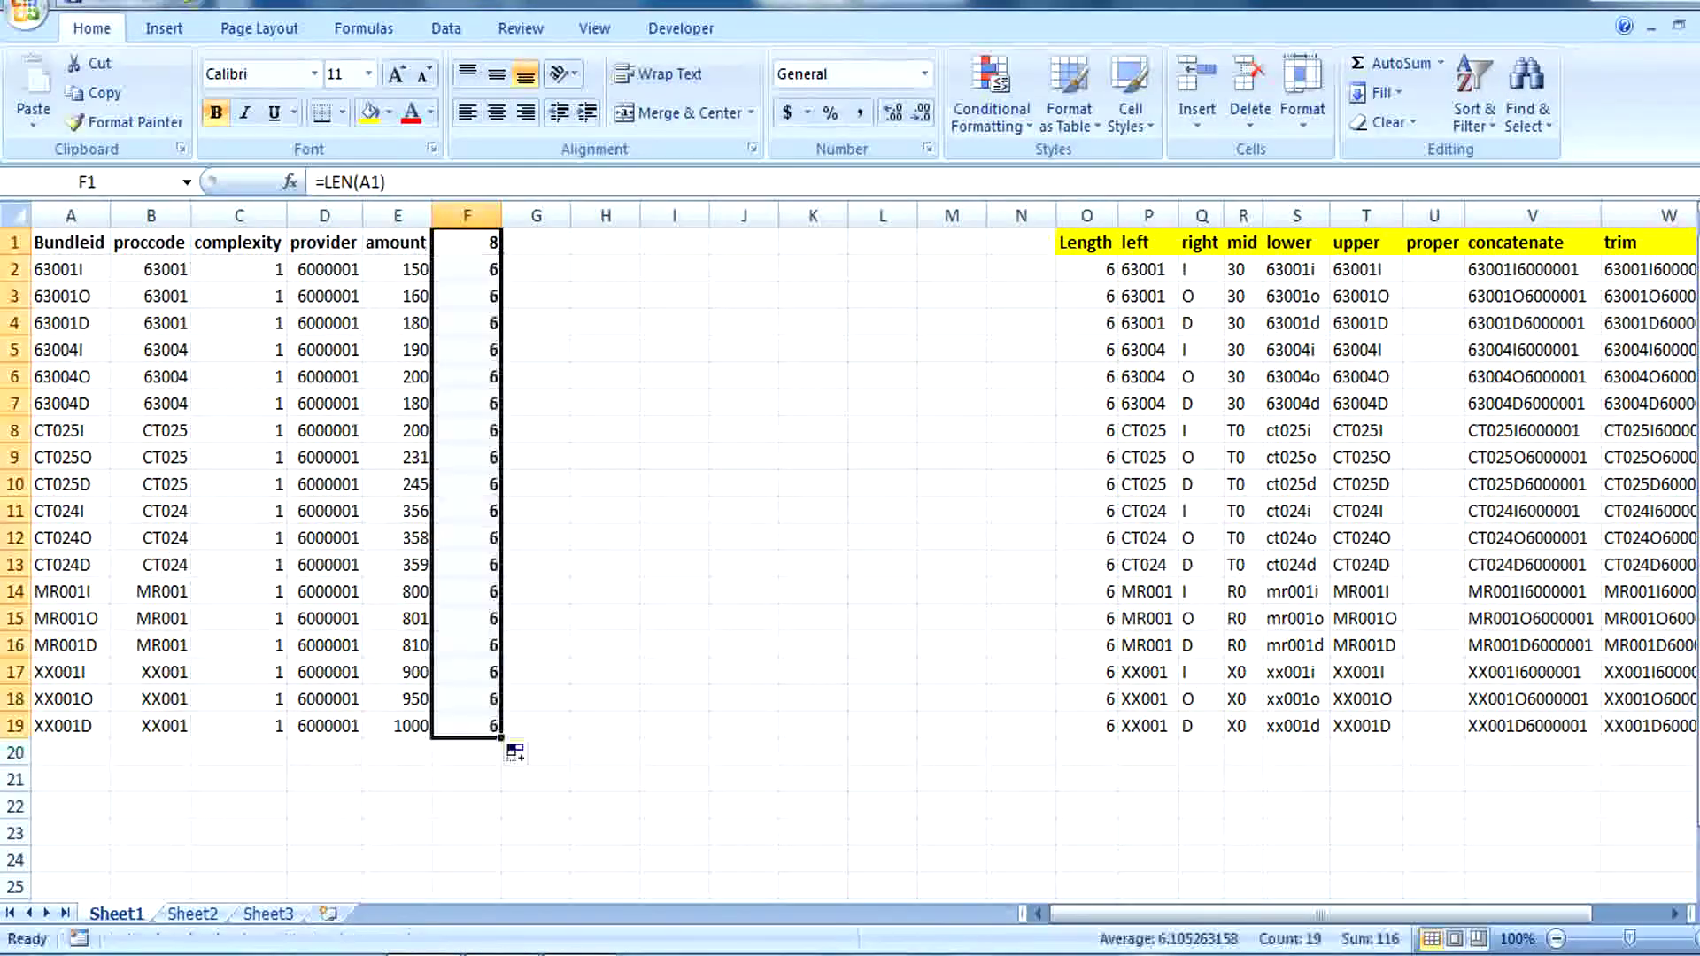
click(467, 457)
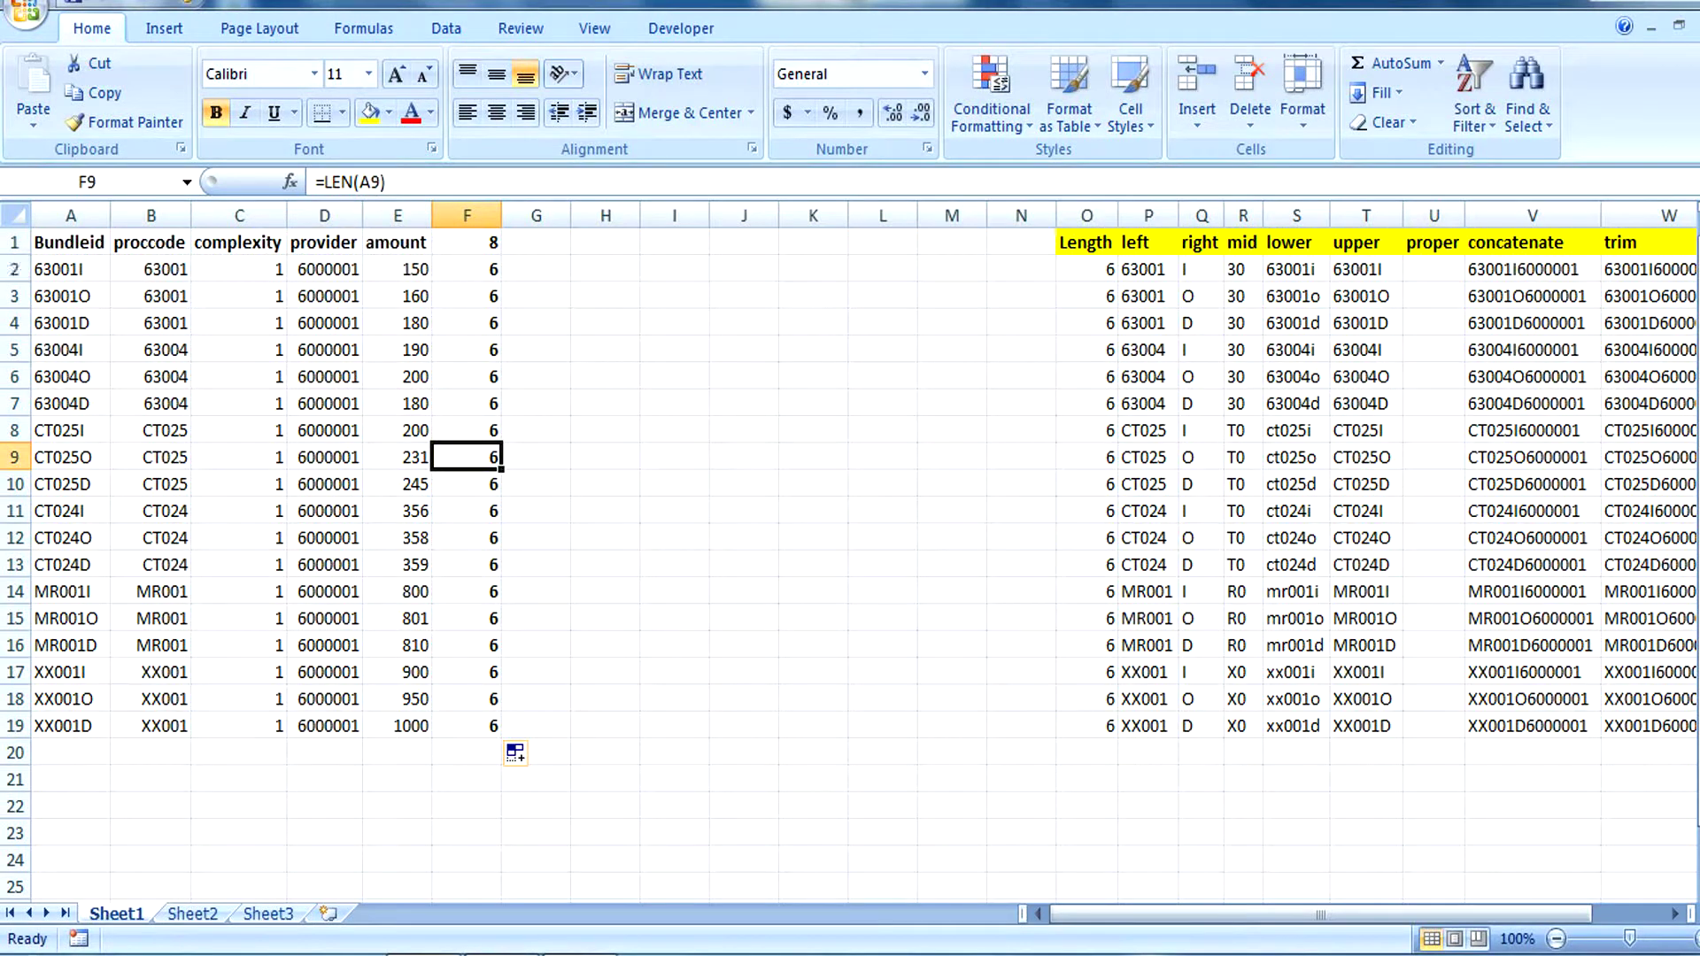
click(71, 243)
click(71, 297)
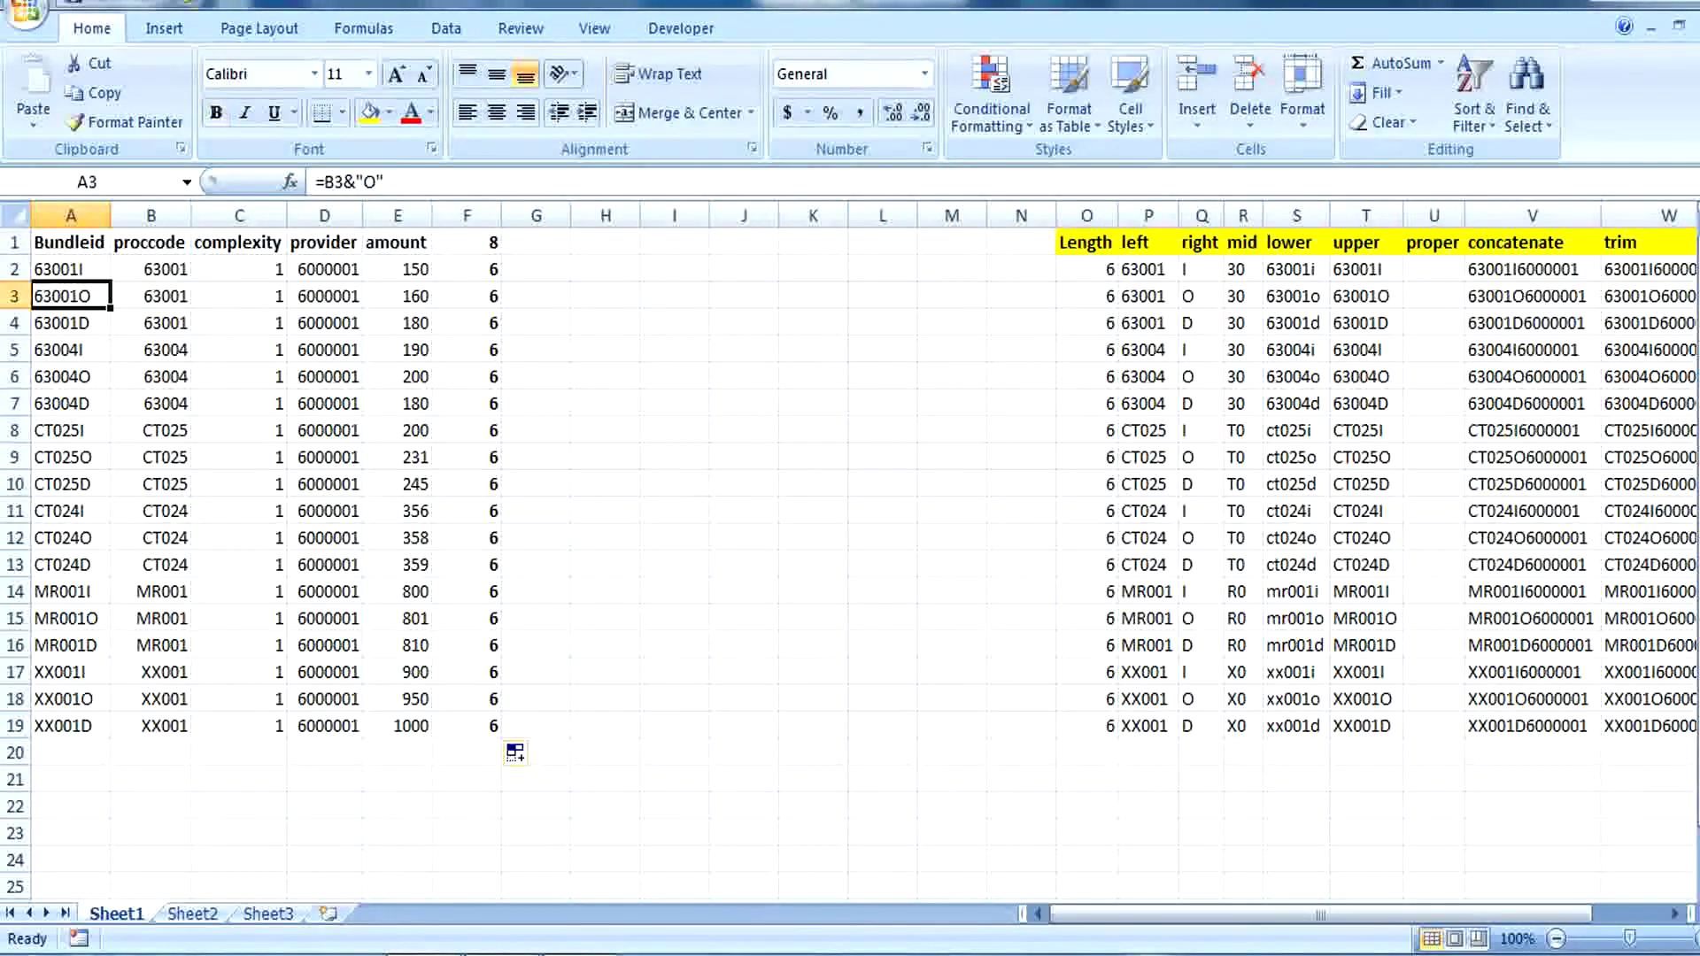
click(324, 269)
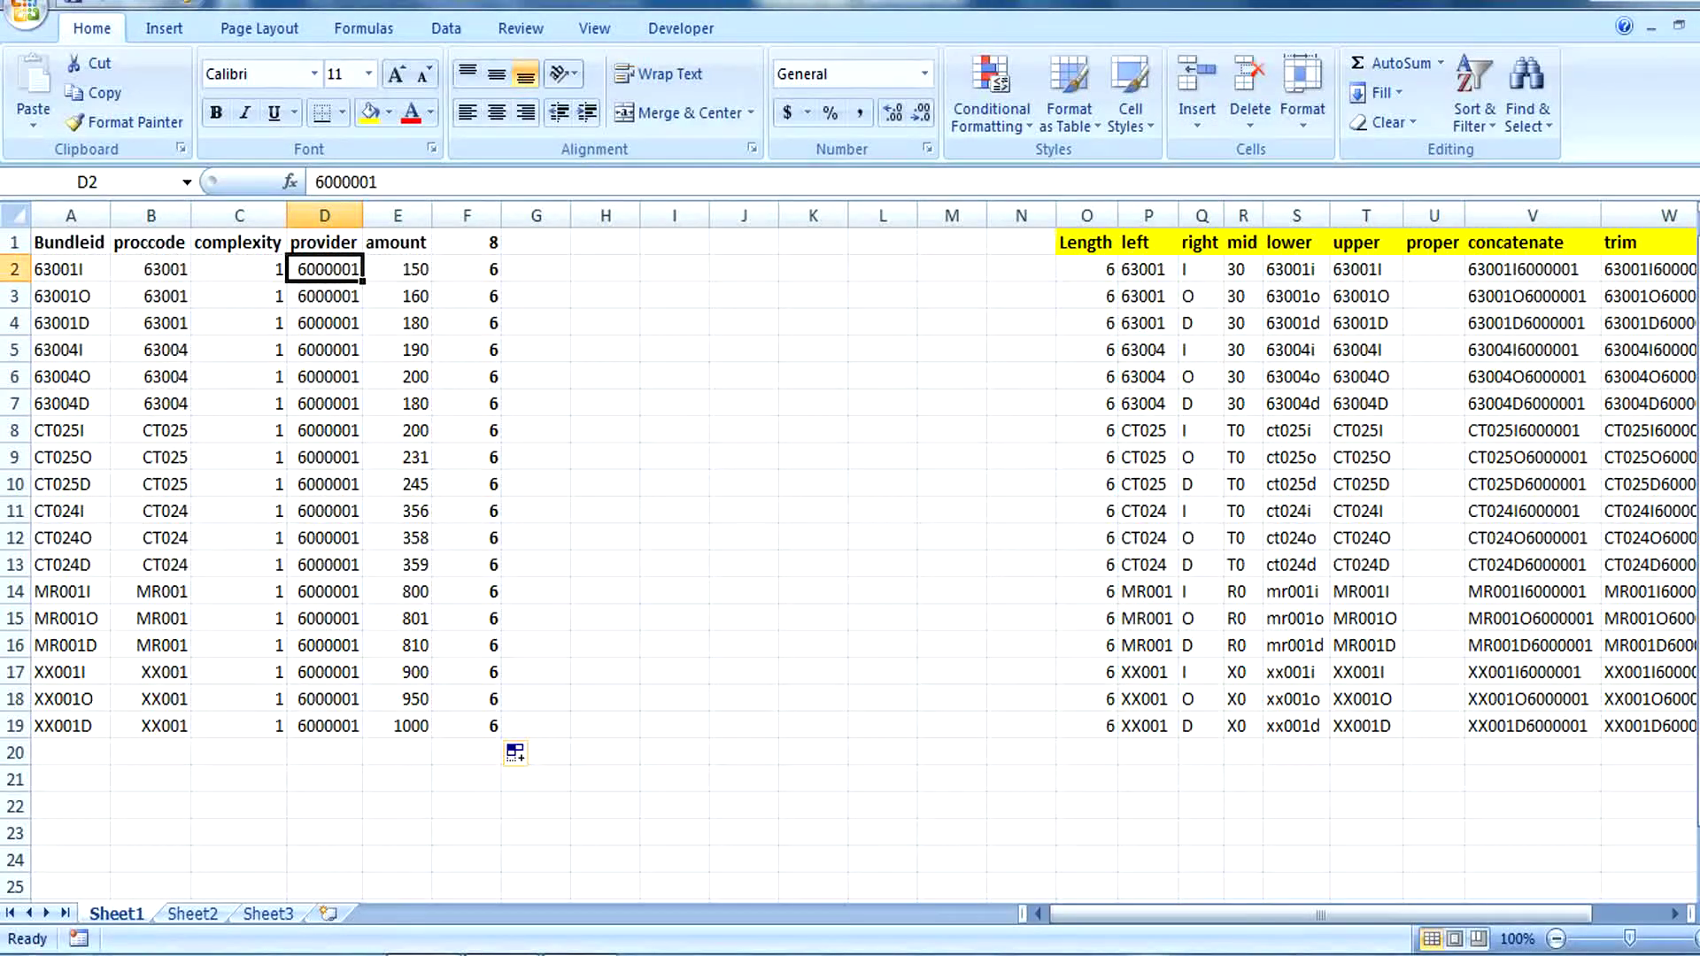
- Switch to the PowerPoint slide to check the Left(expression, length) entry and return to the Excel worksheet
key(alt+Tab)
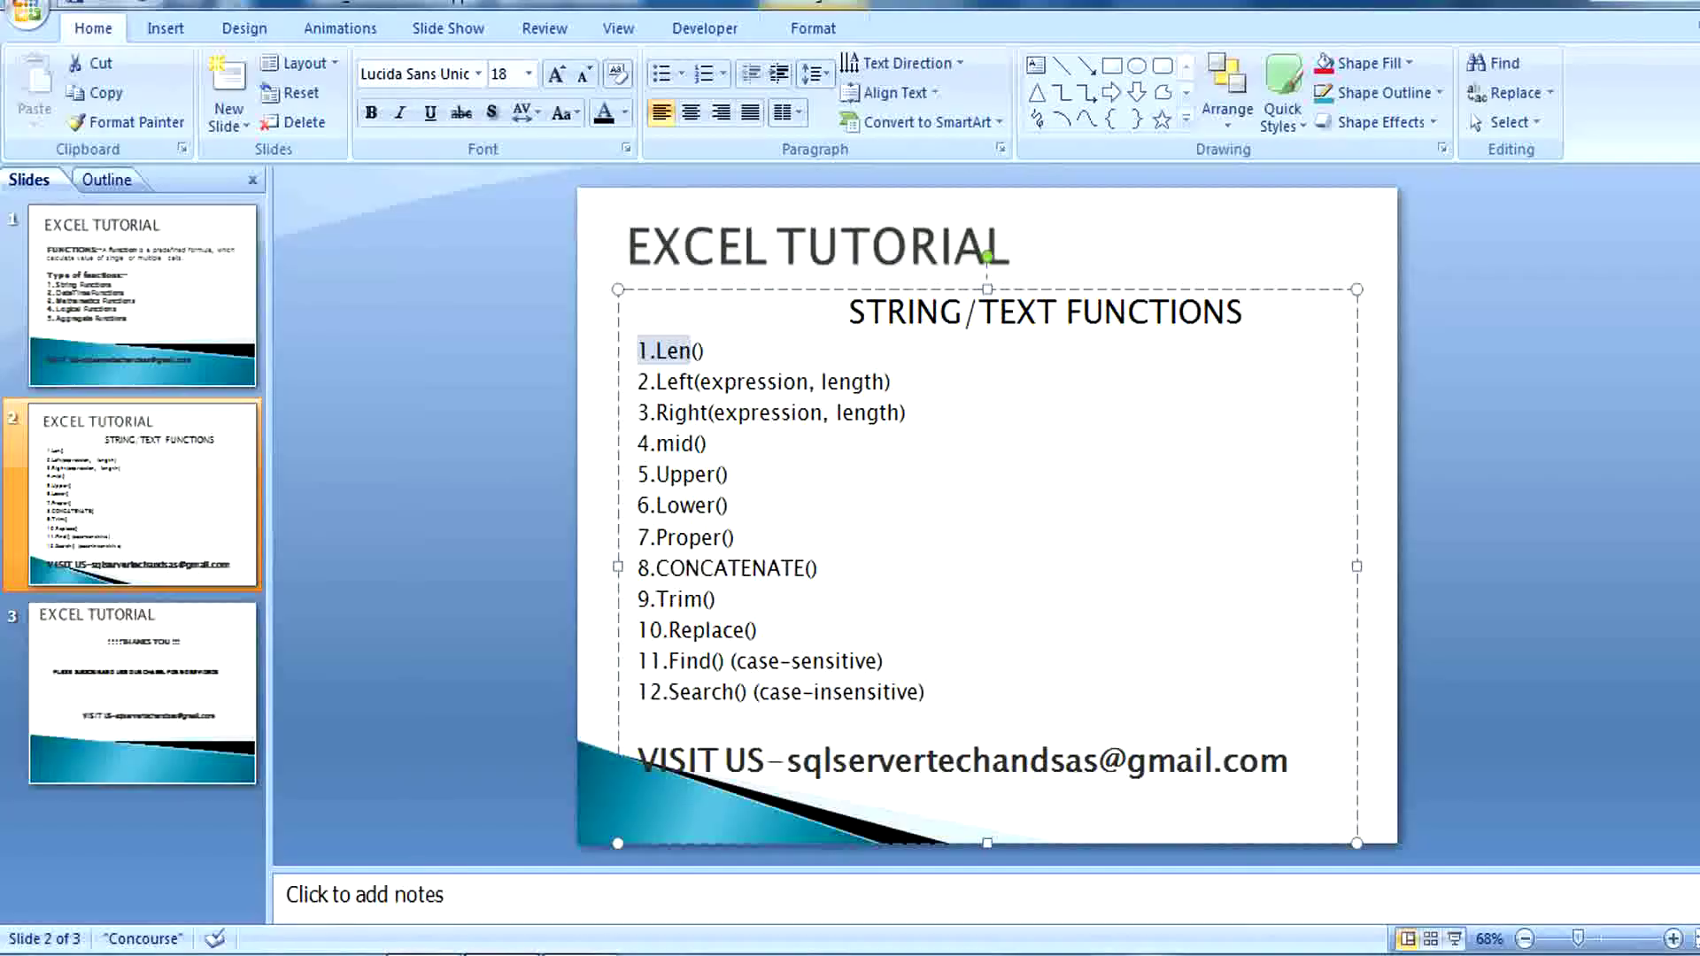
click(677, 383)
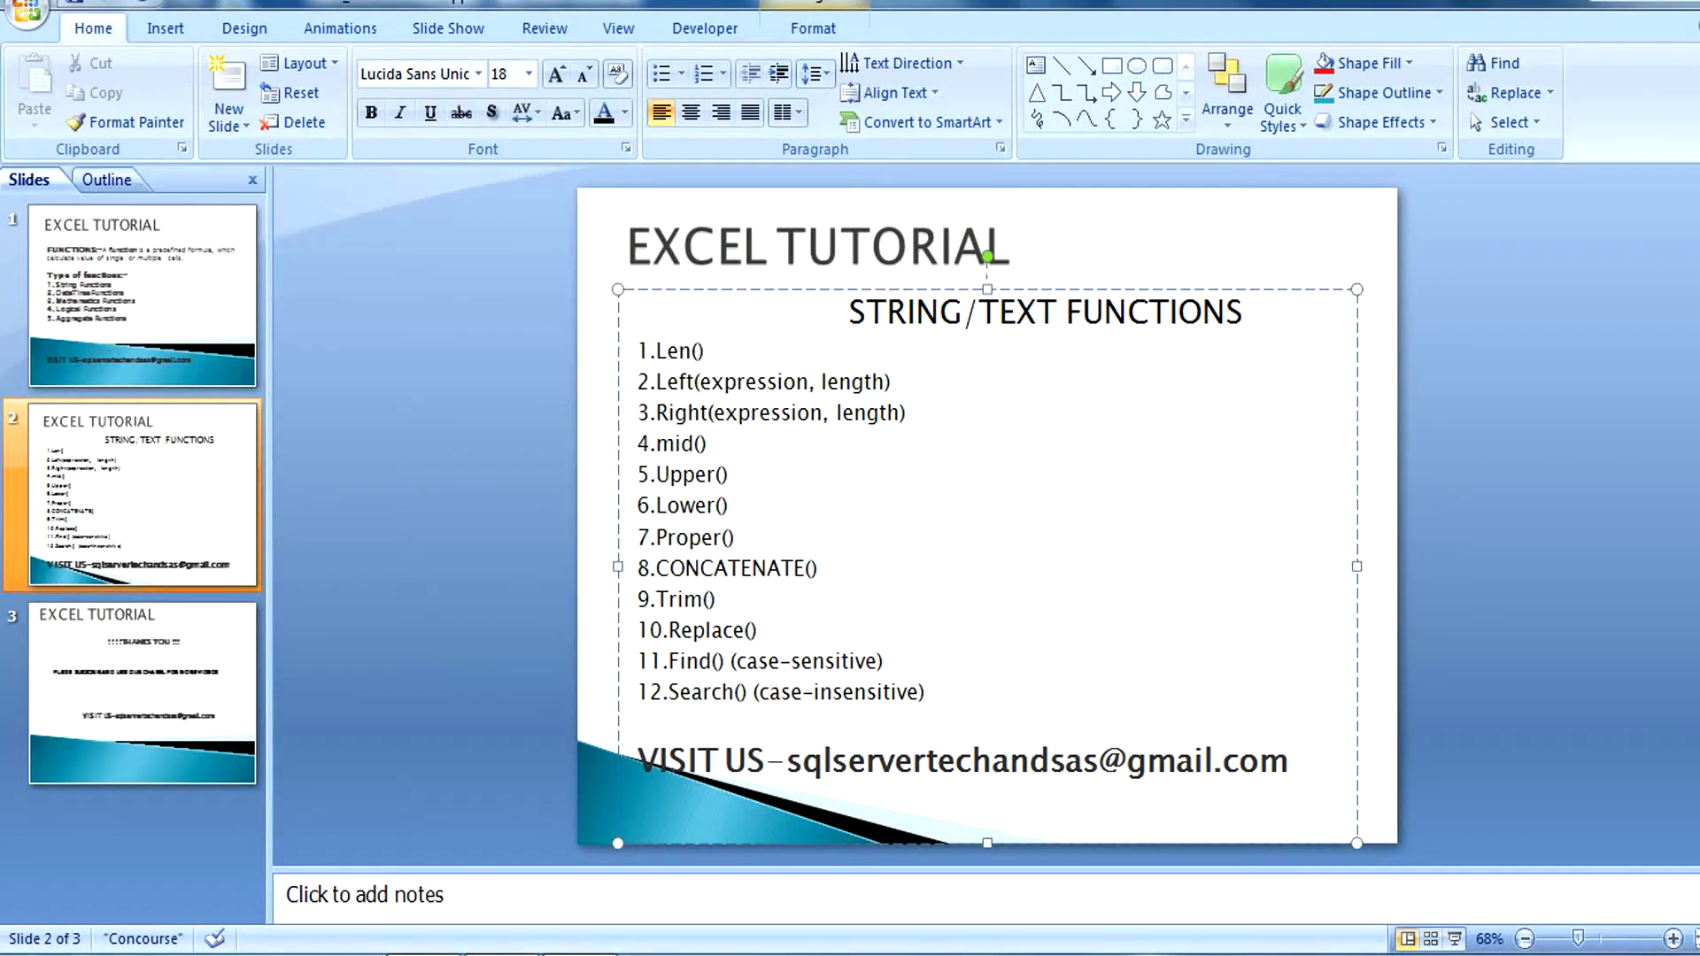
key(alt+Tab)
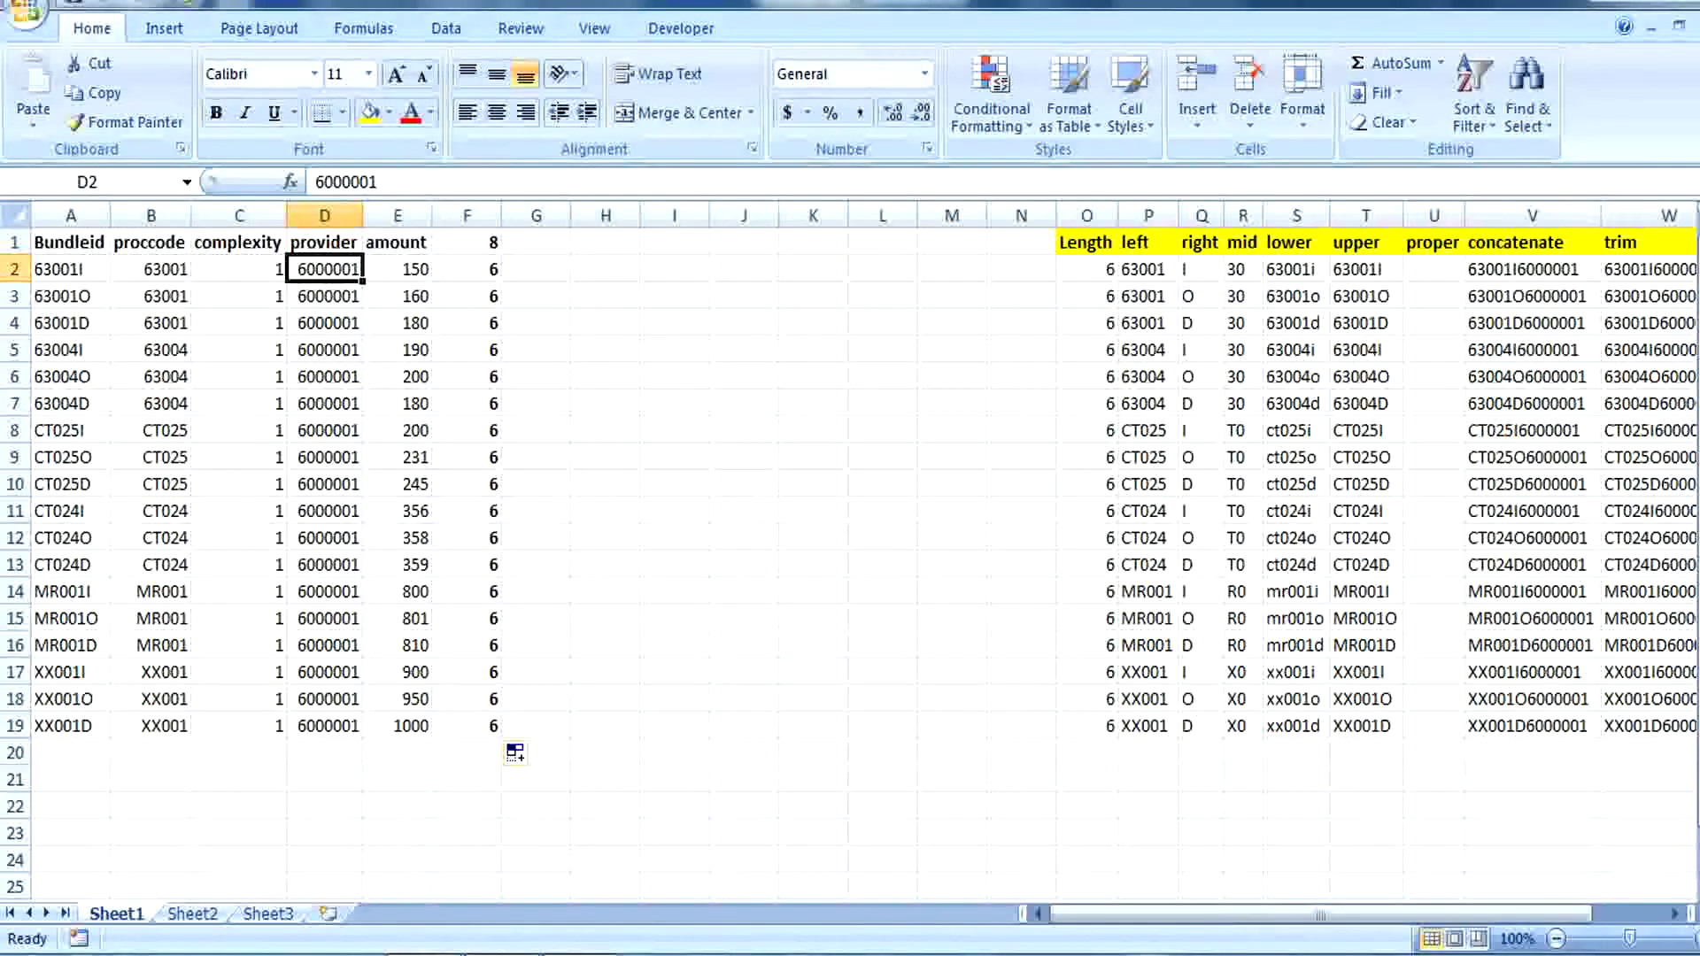
- Enter the formula =LEFT(A2,5) in cell G2 to extract the first five characters of the Bundleid
click(535, 269)
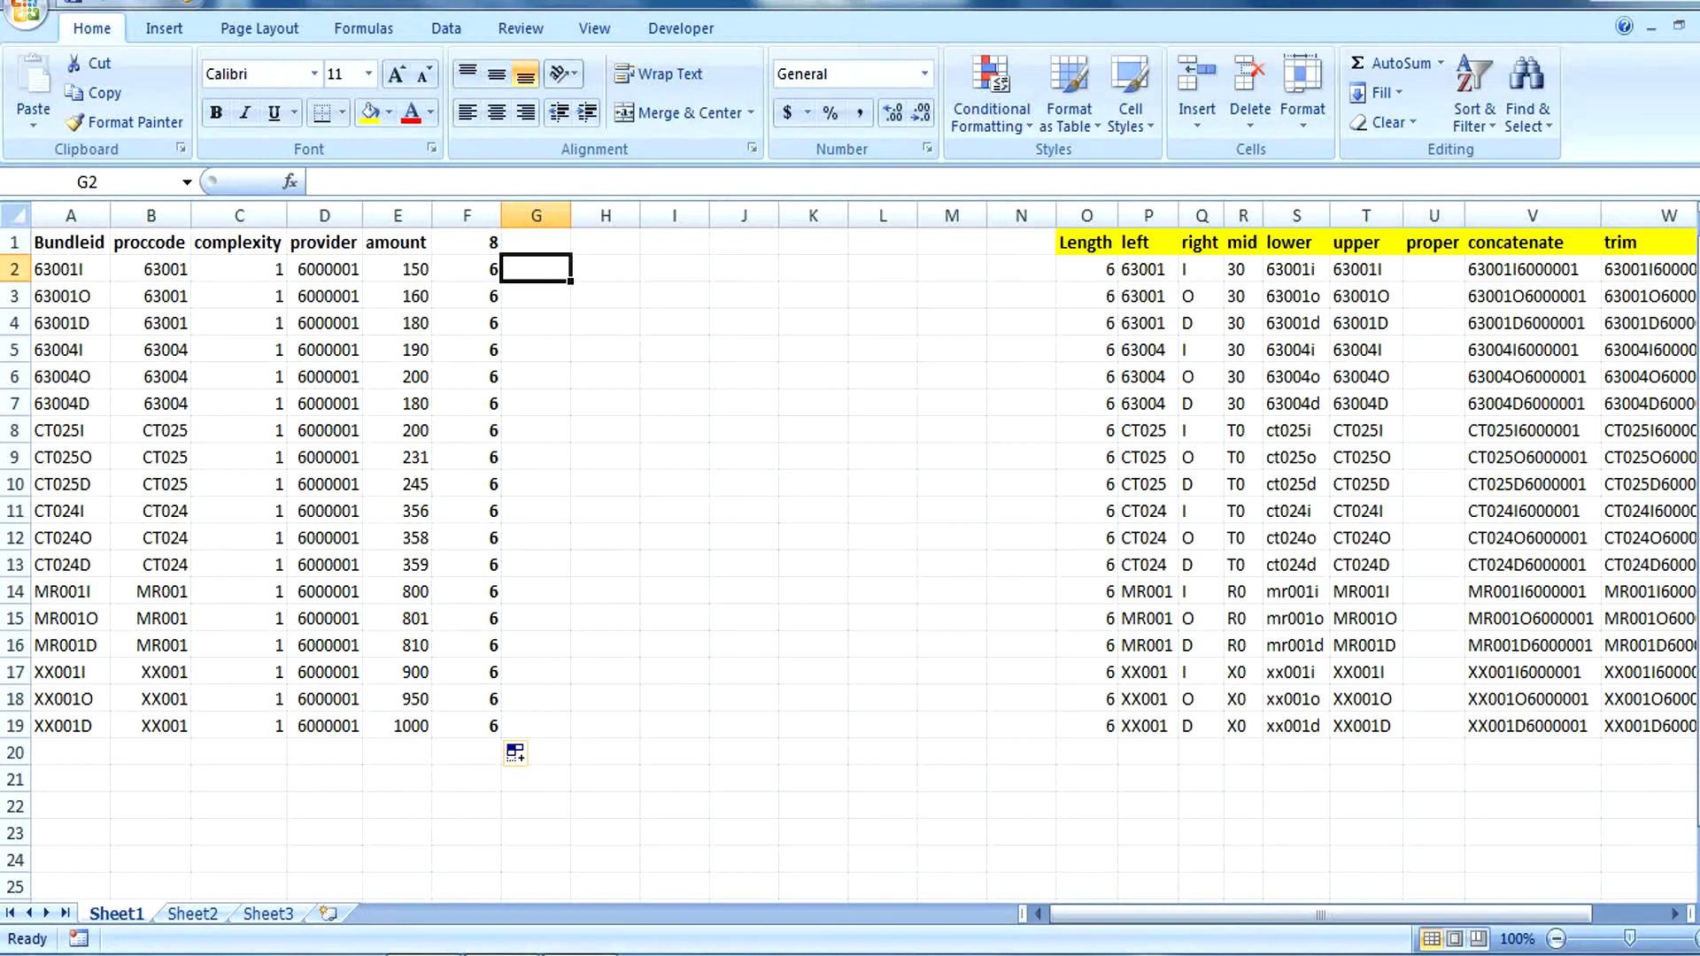
text(=l)
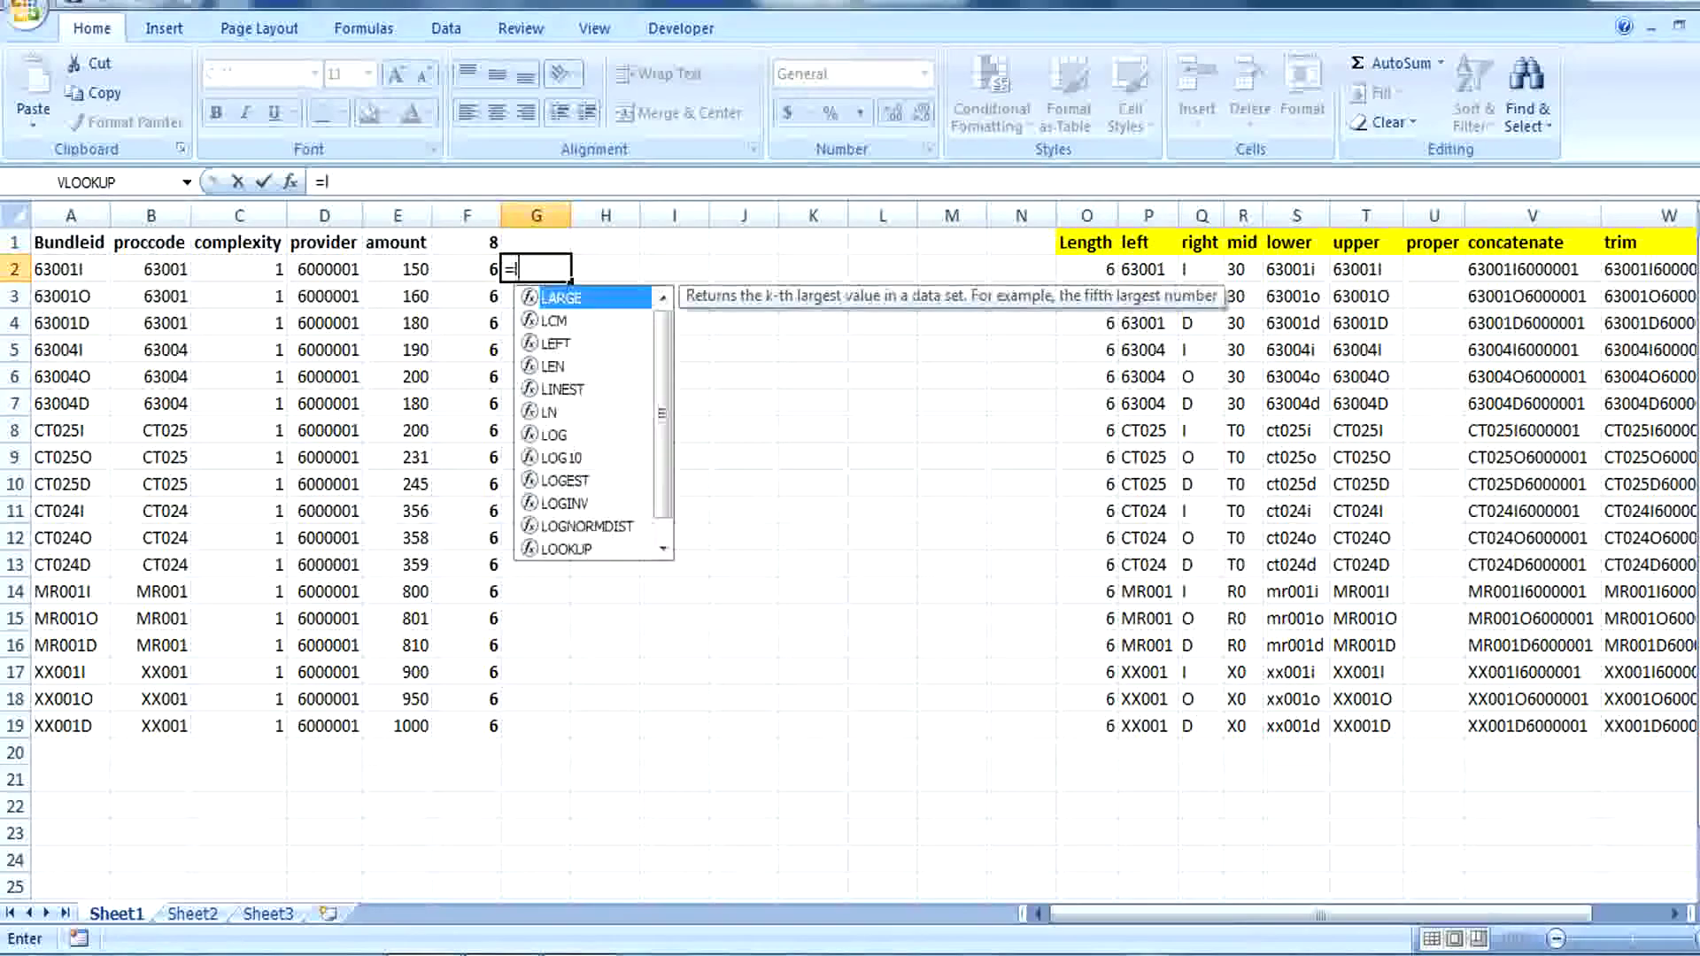
text(eft)
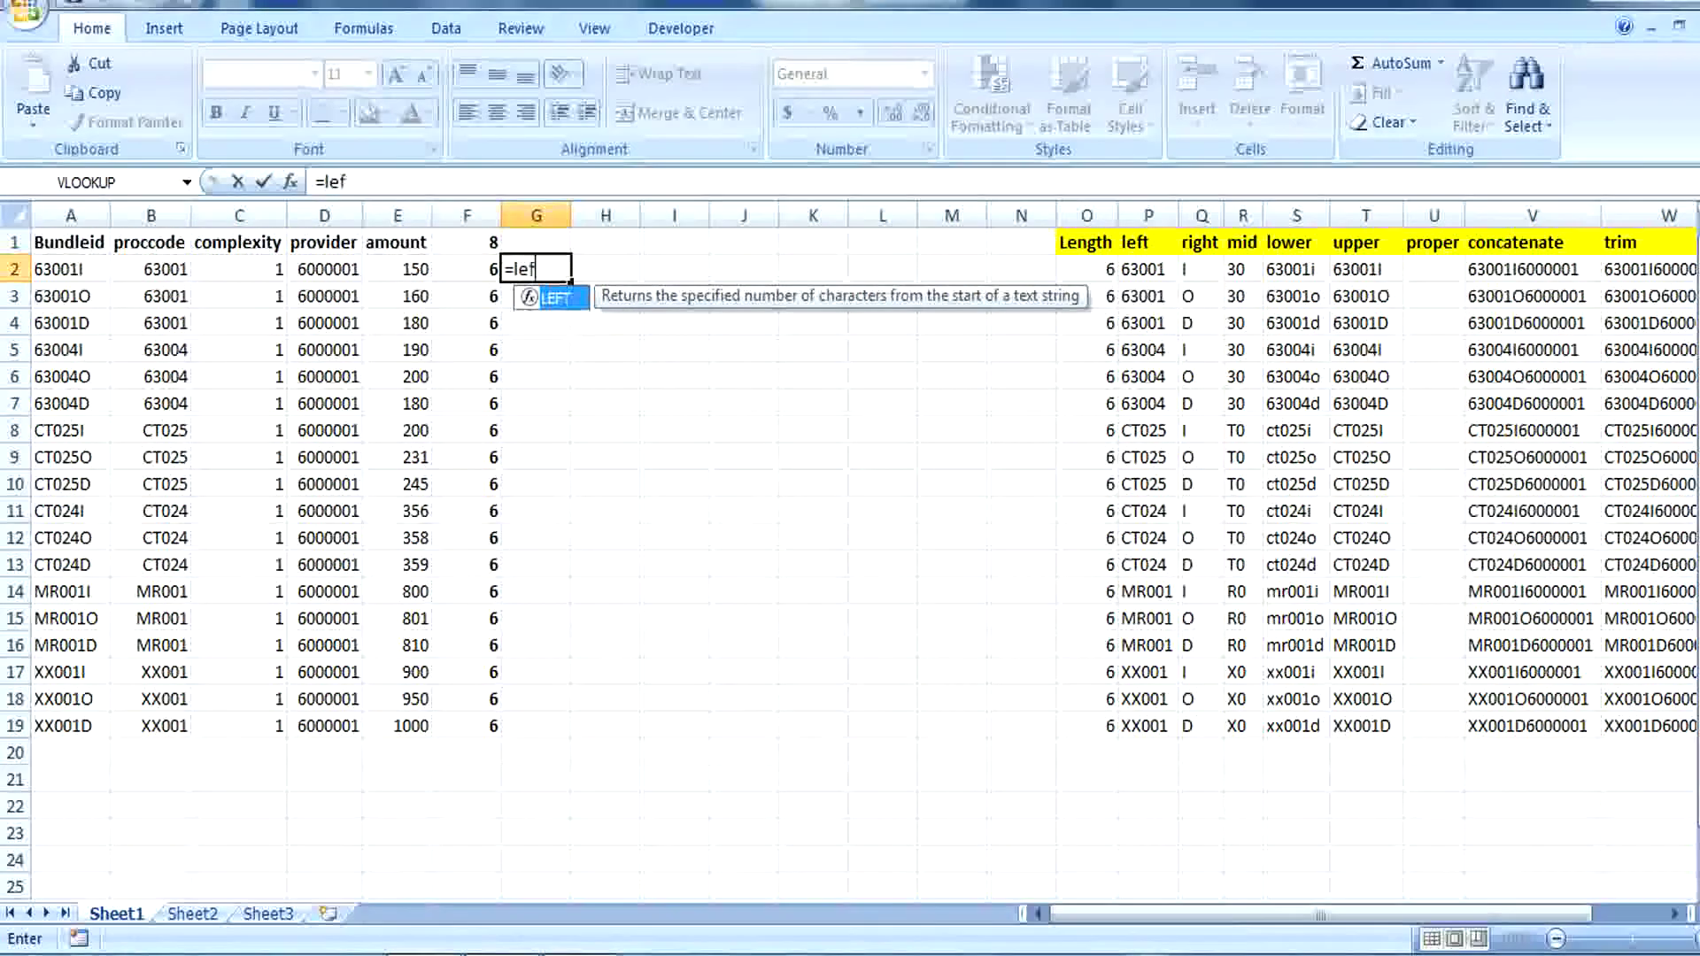
key(Tab)
key(Left)
key(Left)
key(Left)
key(Left)
key(Left)
key(Left)
text(,)
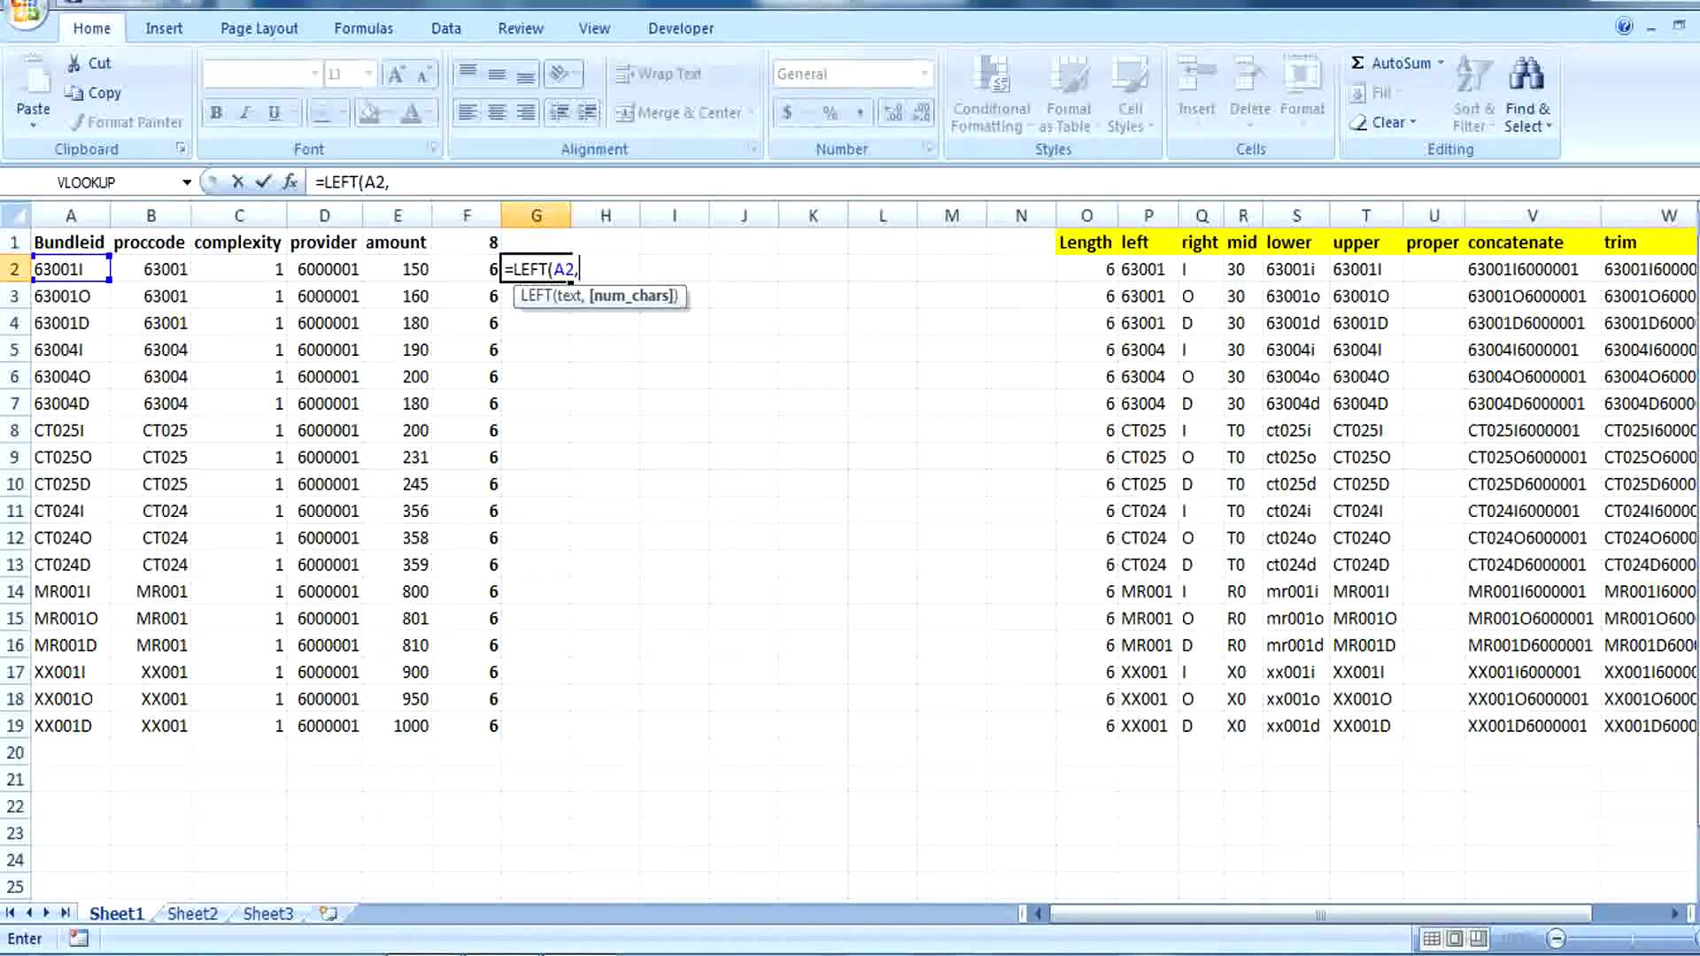
text(5))
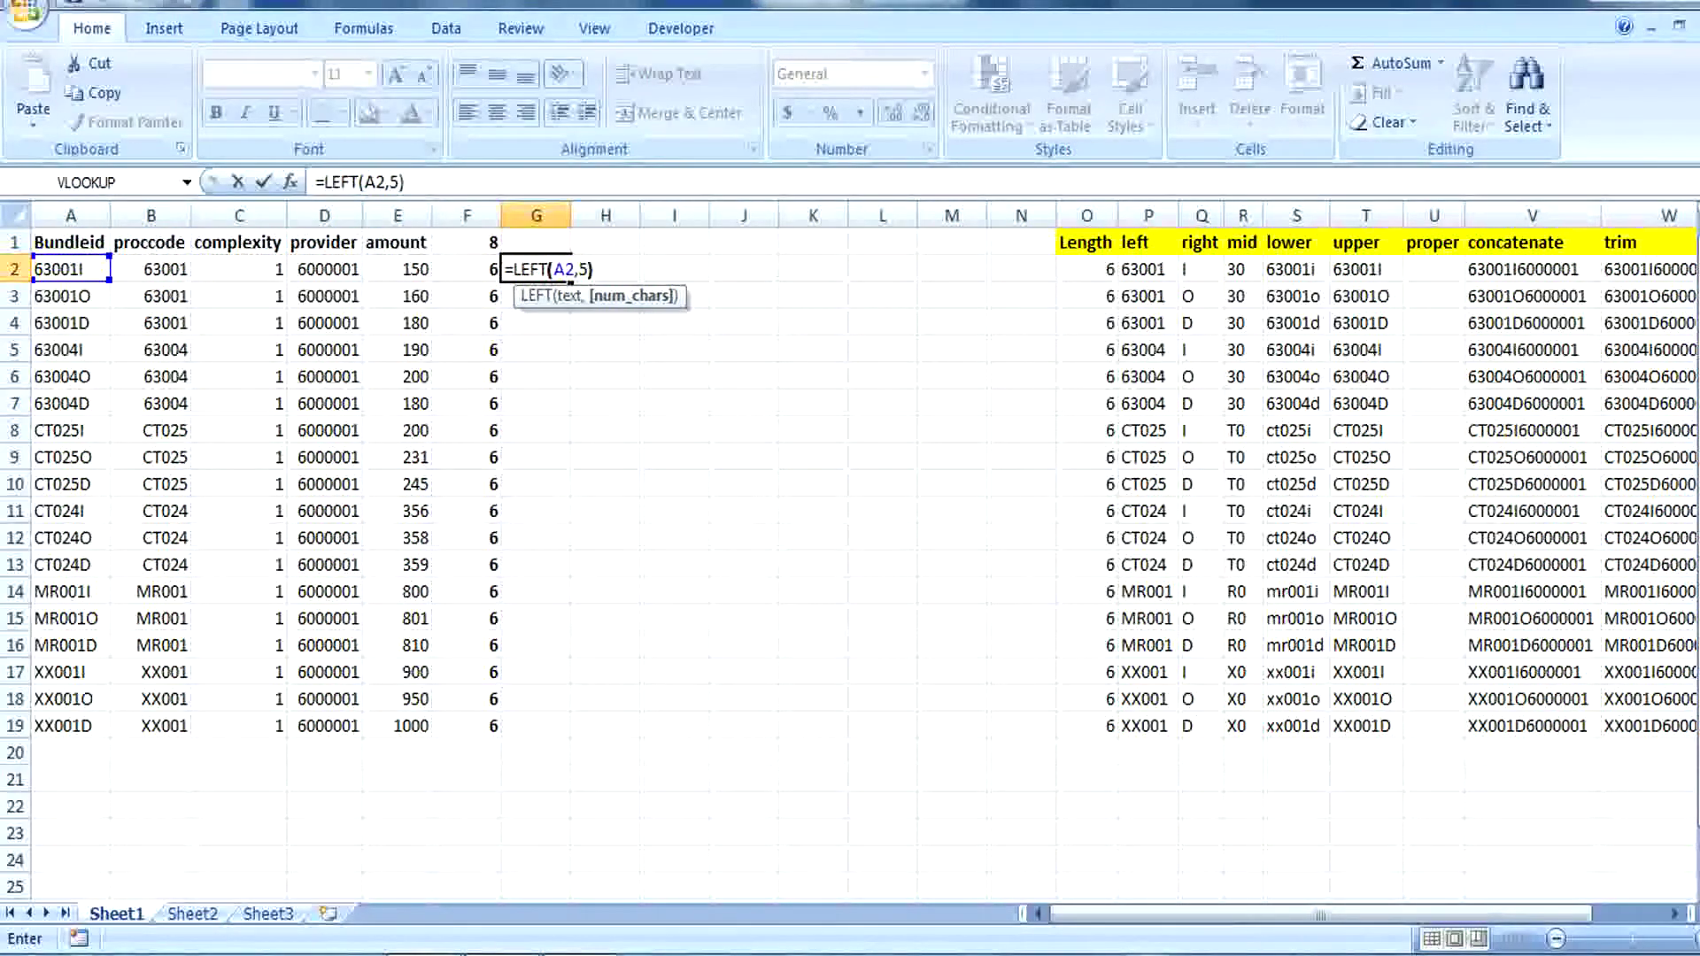
key(Return)
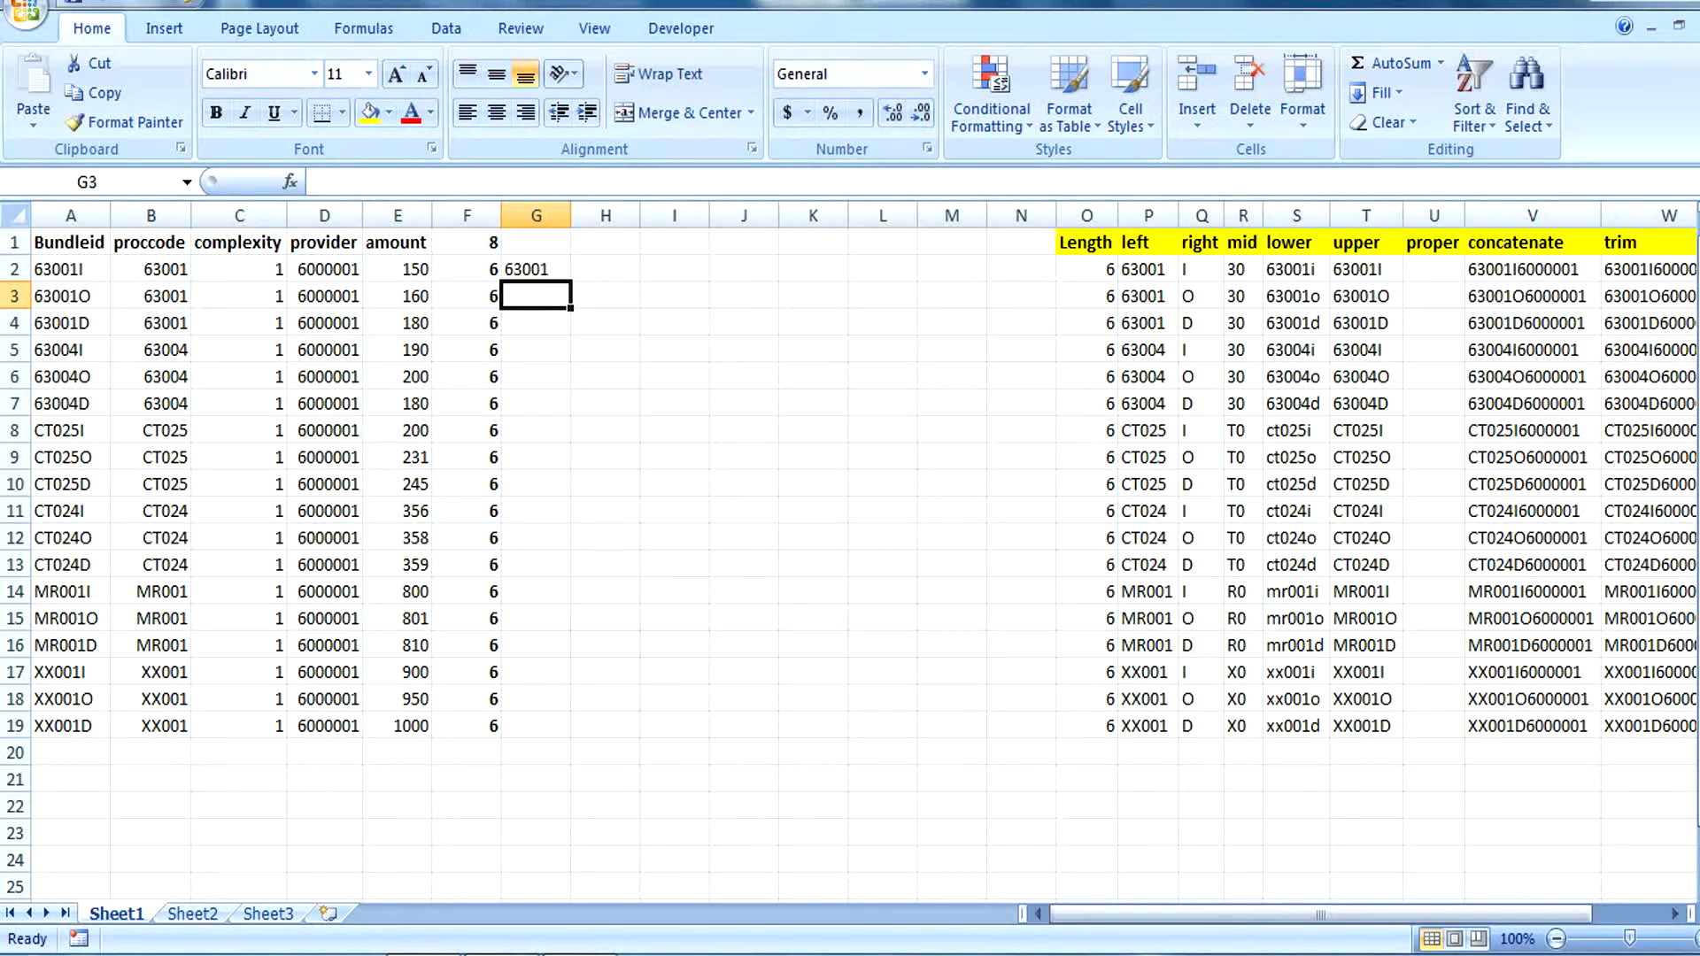
- Fill the LEFT formula from G2 down column G through row 19
click(536, 269)
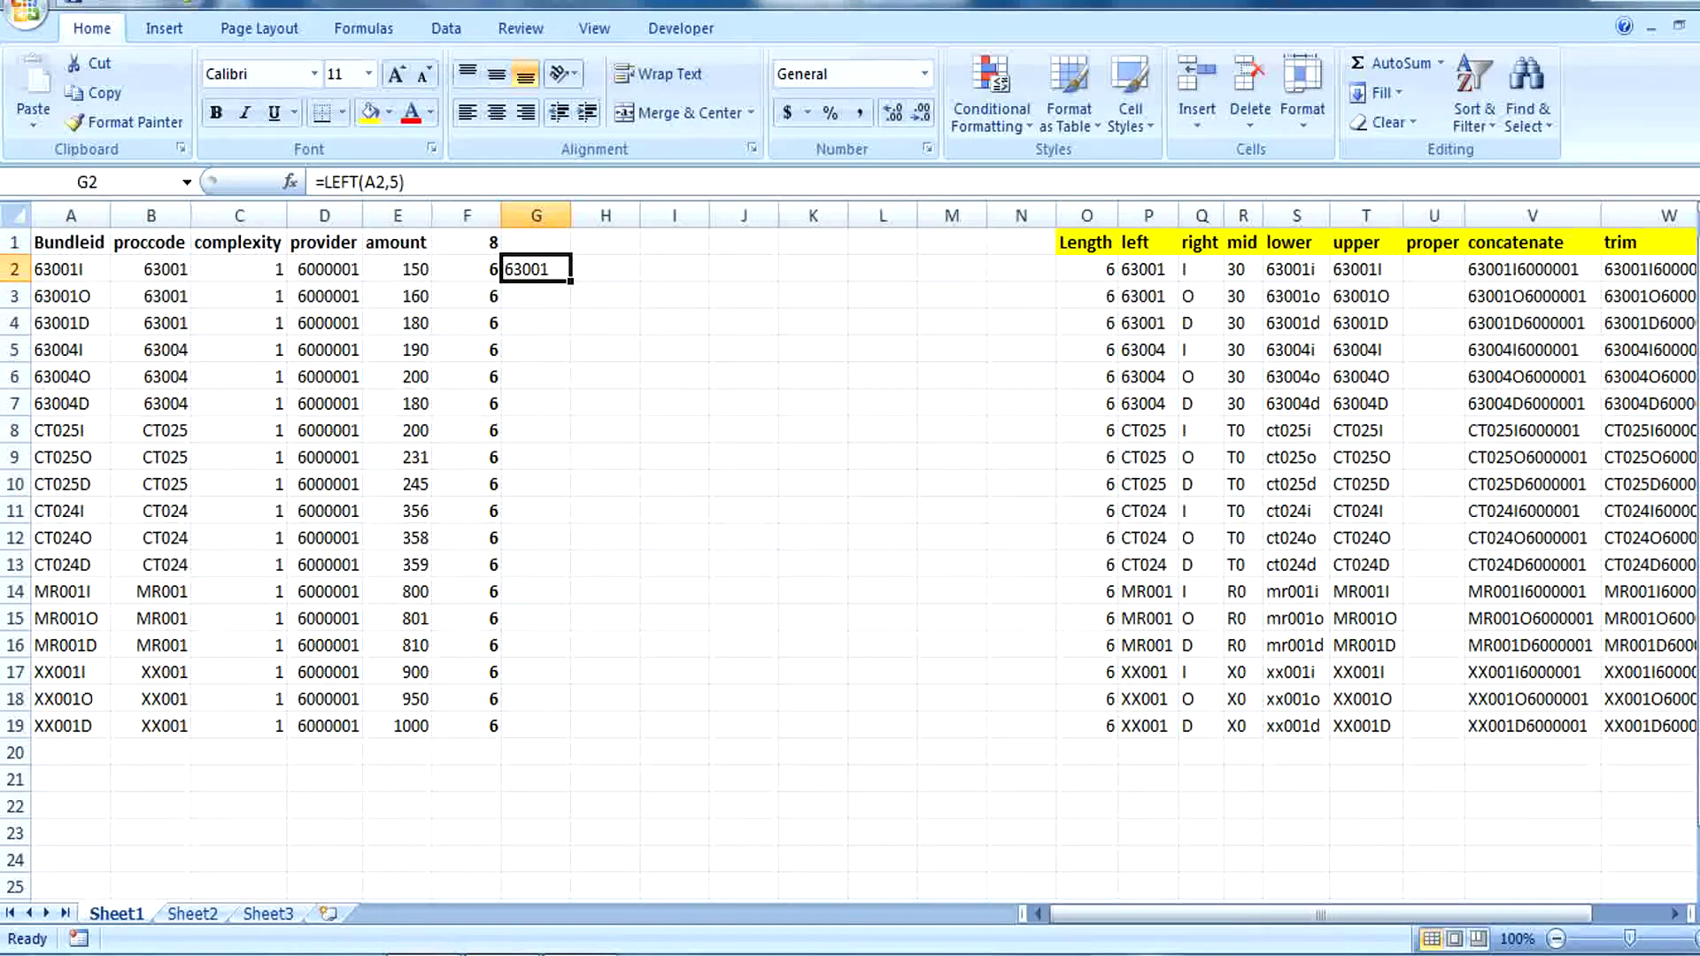
double_click(571, 282)
click(606, 376)
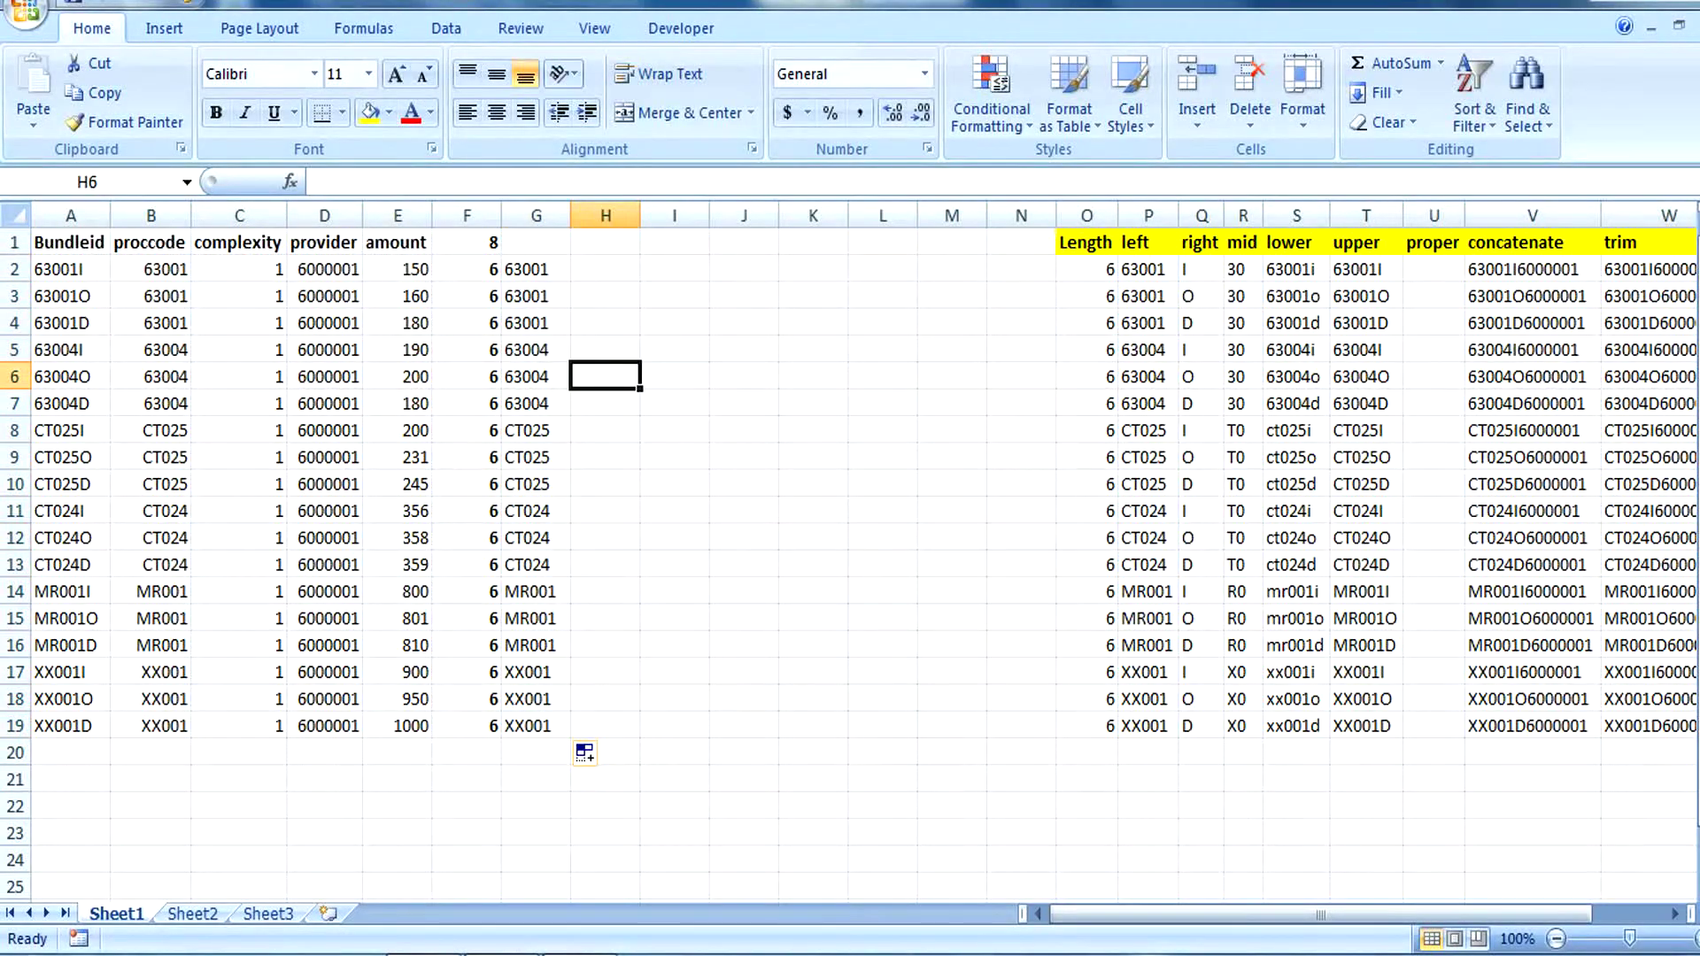
- Enter the formula =RIGHT(A2,5) in cell H2 and fill it down column H through row 19
click(535, 269)
click(606, 269)
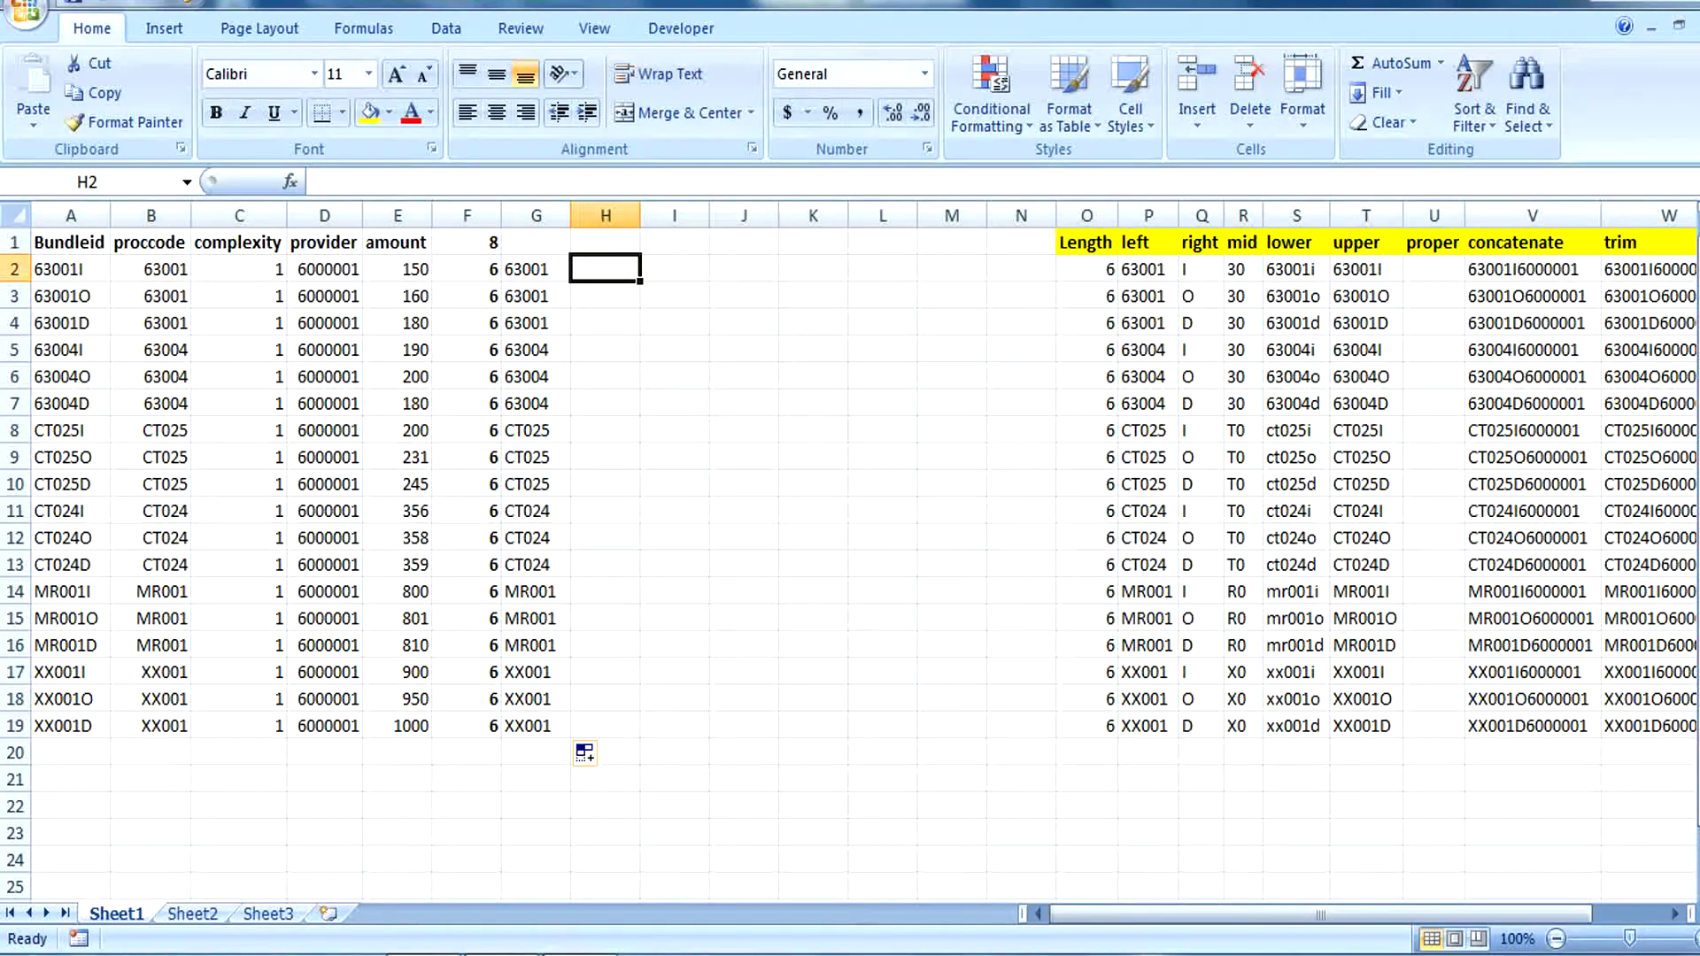
key(alt+Tab)
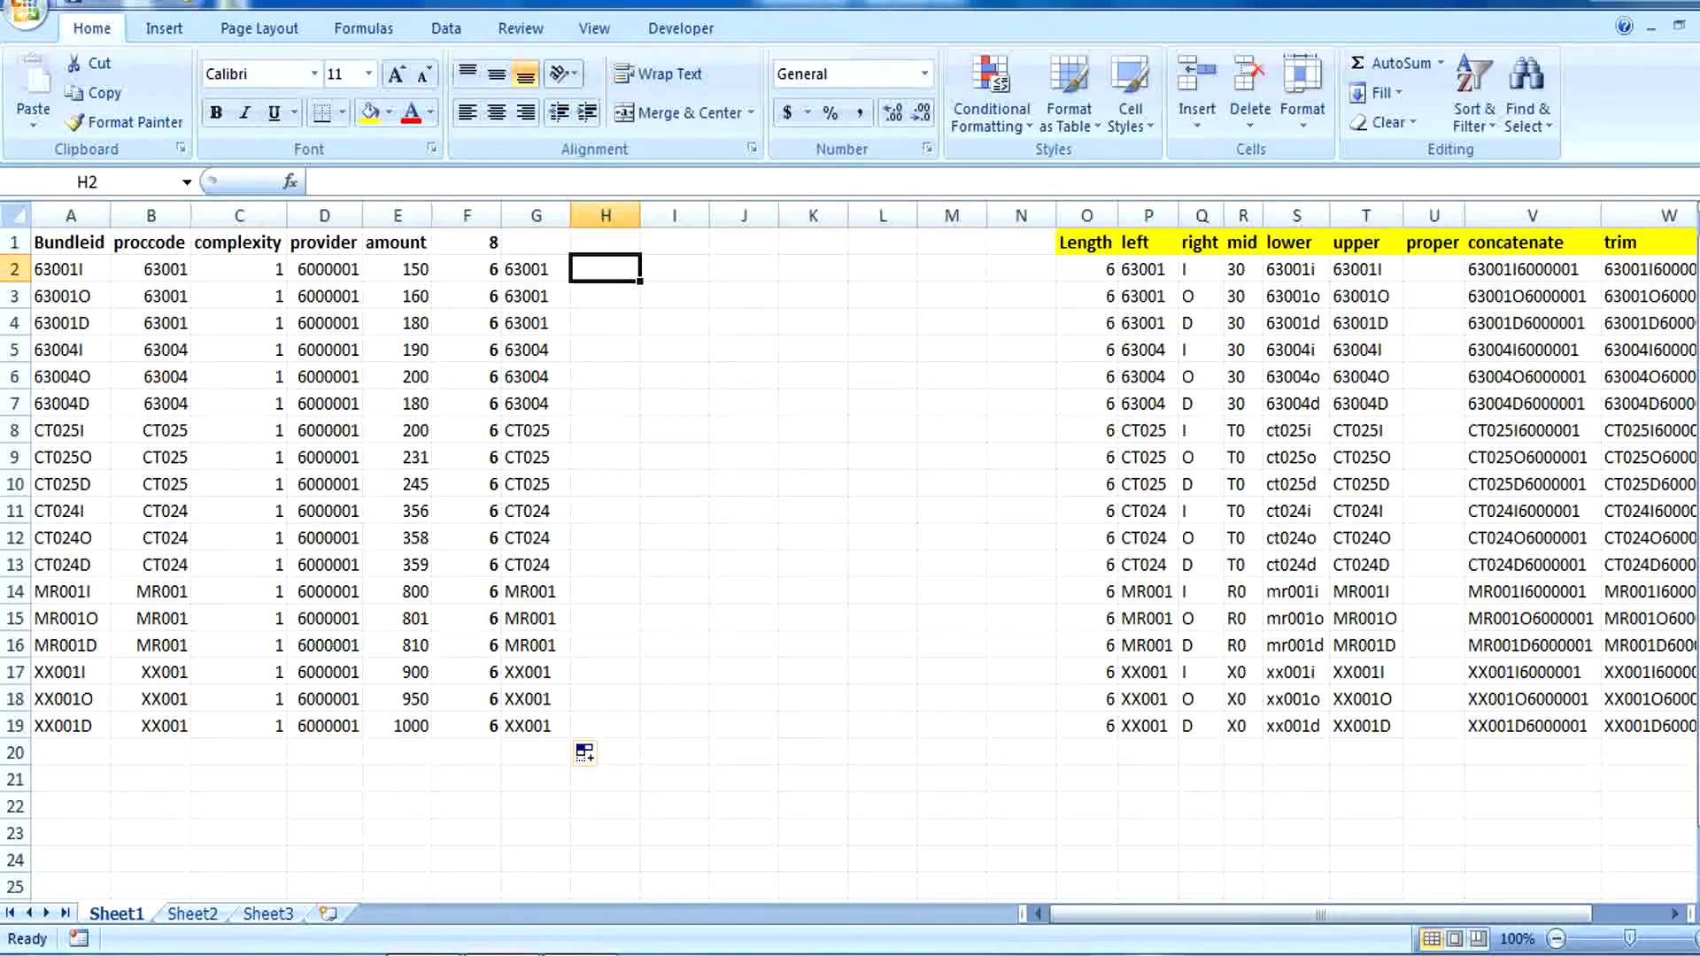
click(675, 269)
click(605, 269)
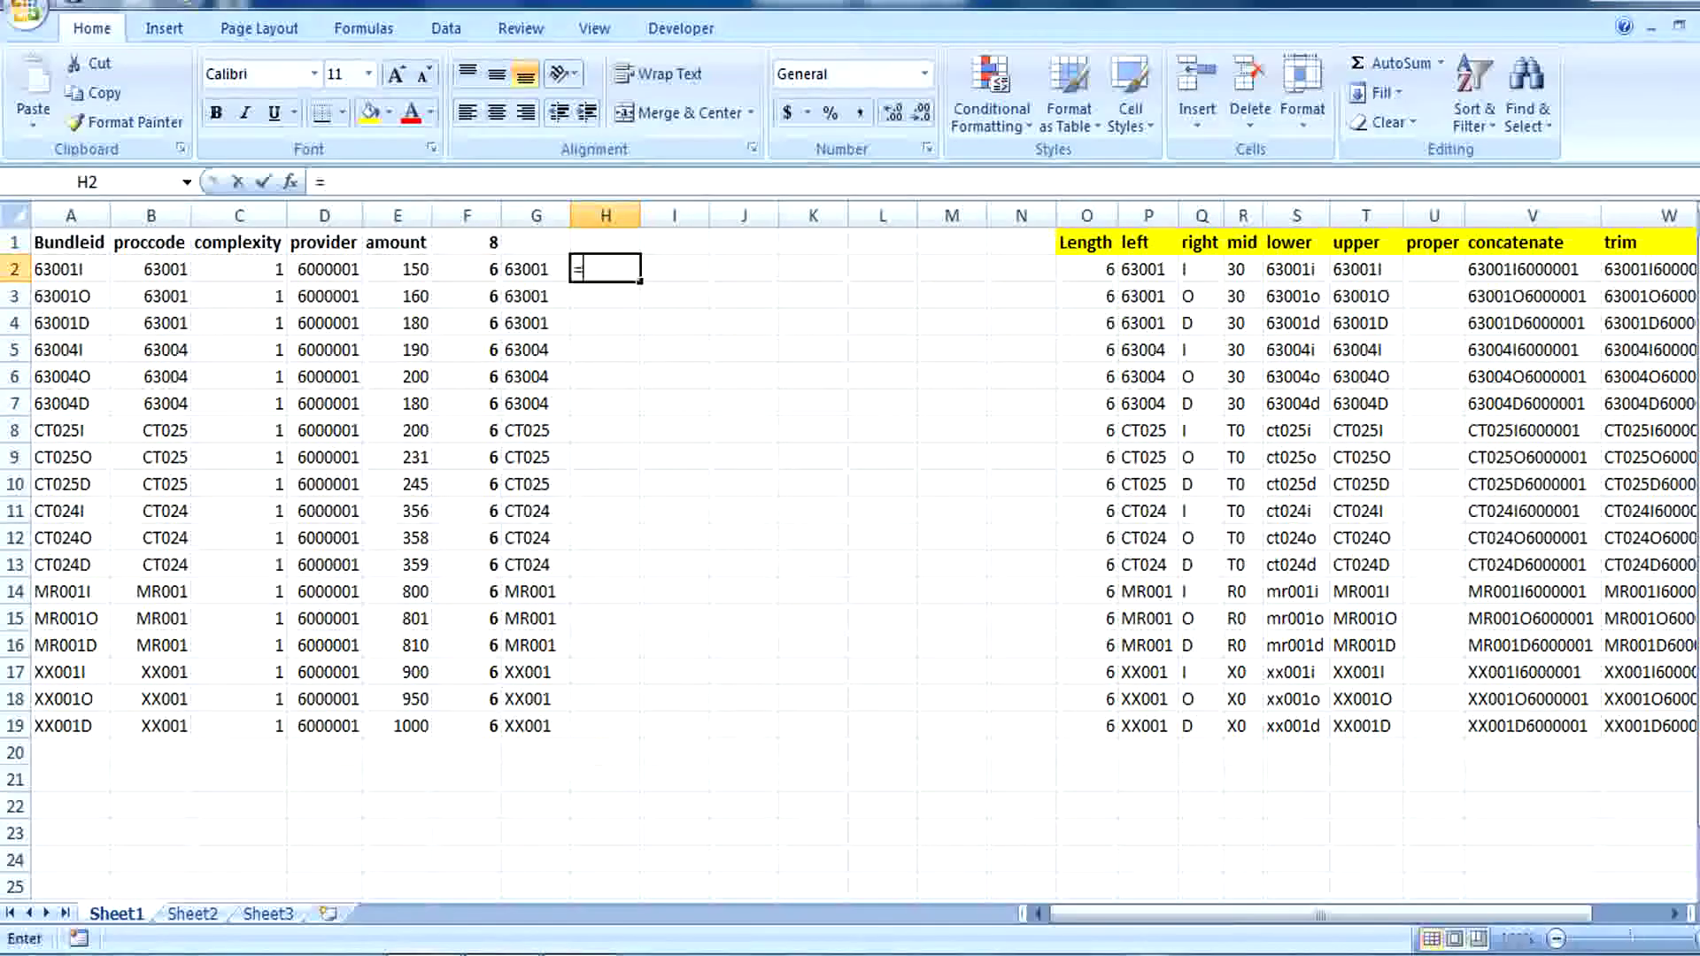
text(=right)
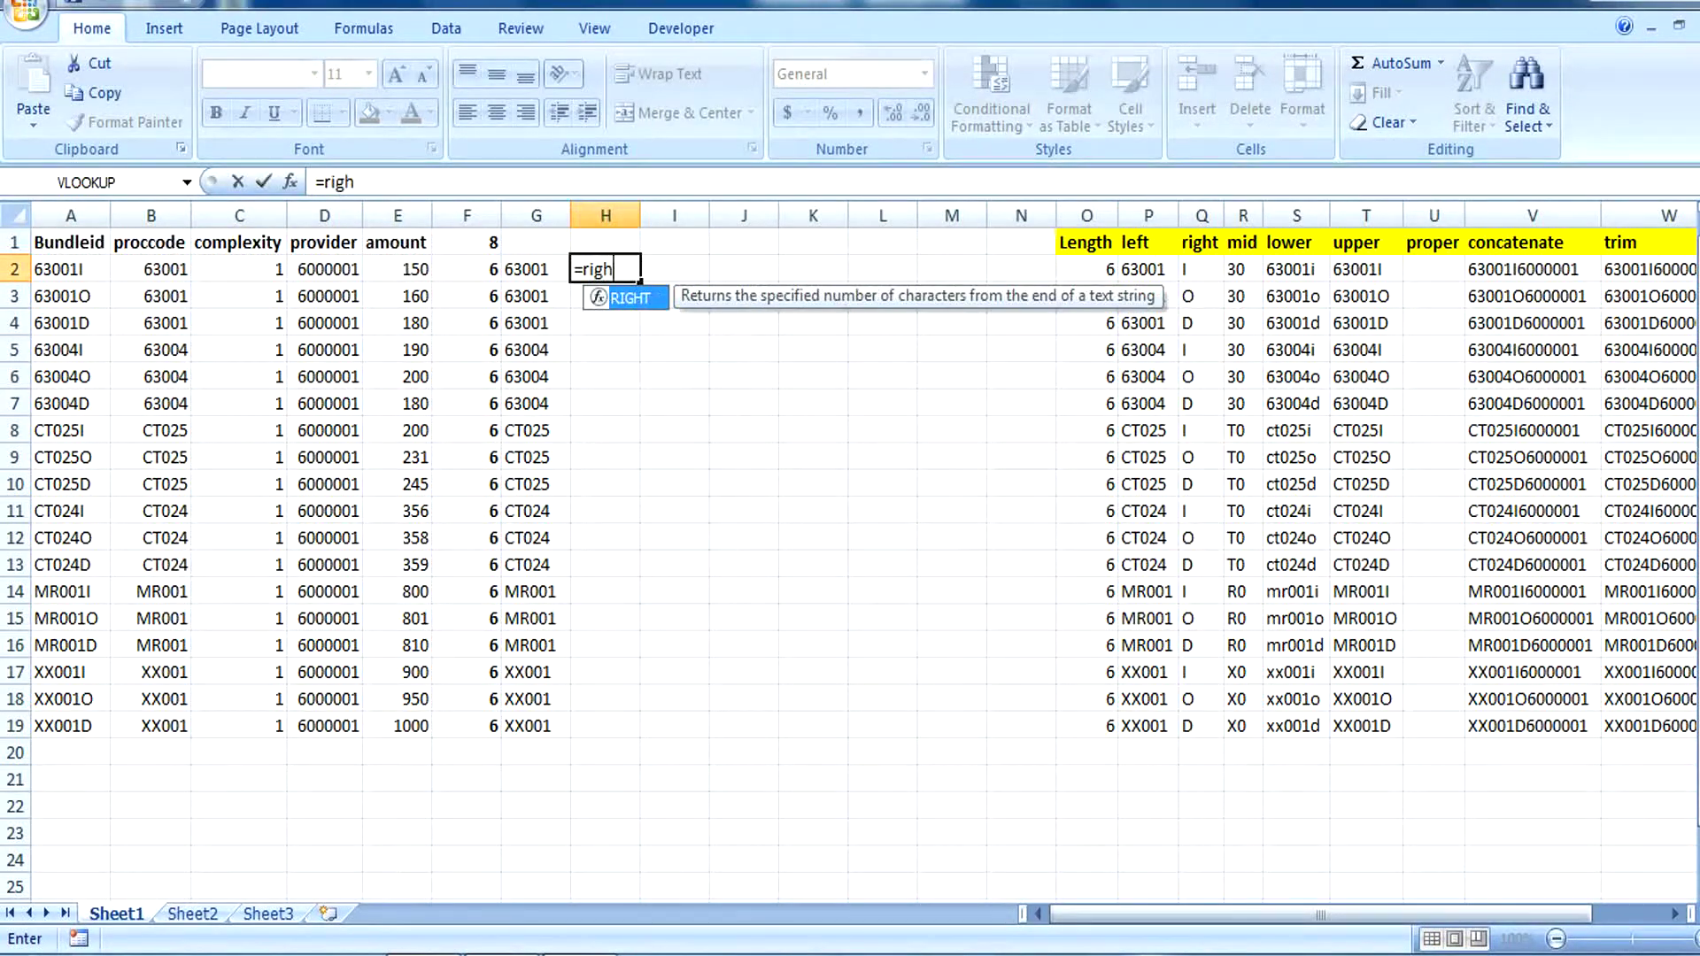
key(Tab)
key(Left)
key(Left)
key(Left)
key(Left)
key(Left)
key(Left)
key(Left)
text(,)
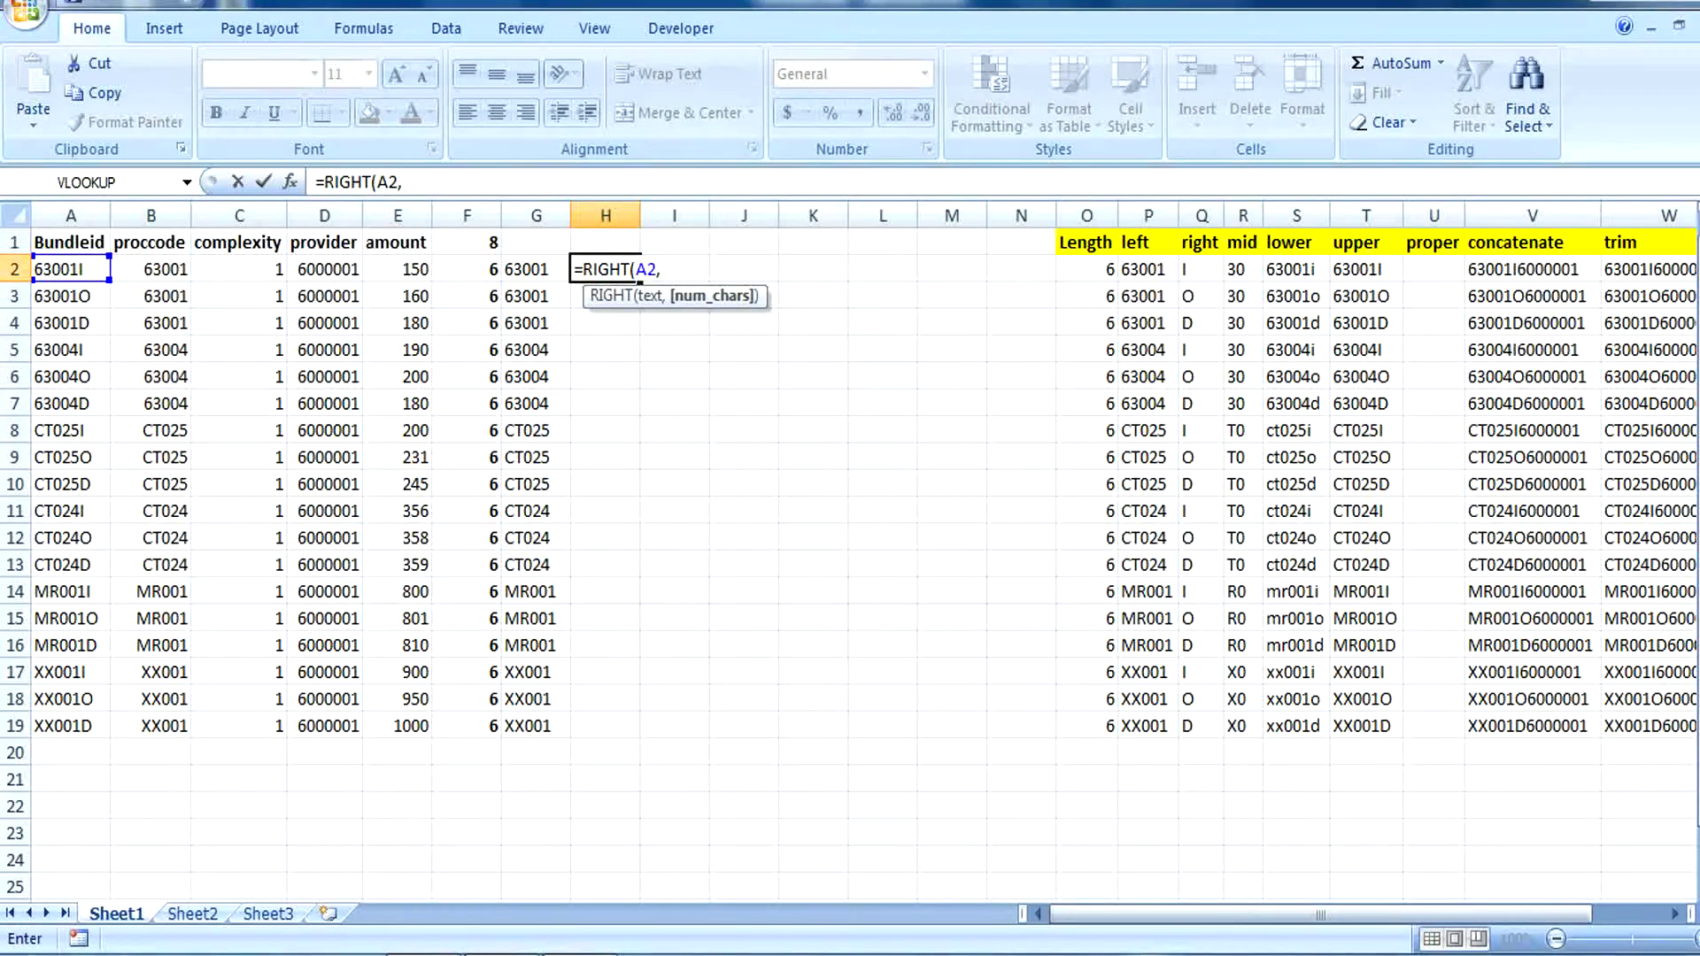
text(5))
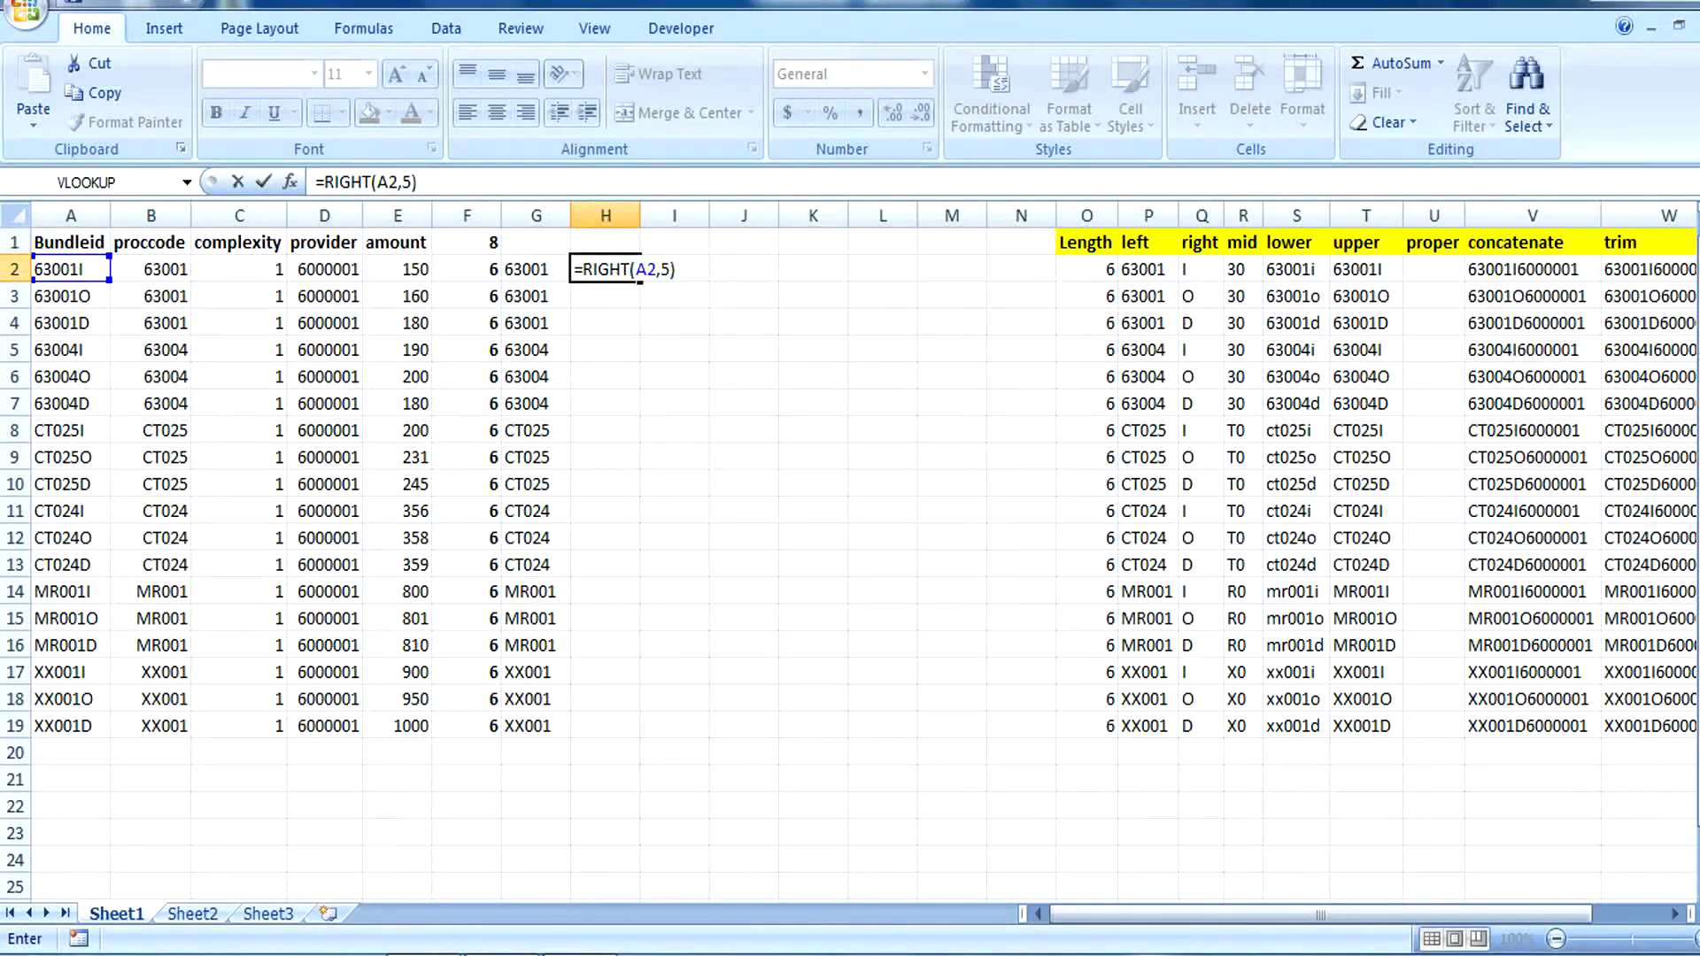
key(Return)
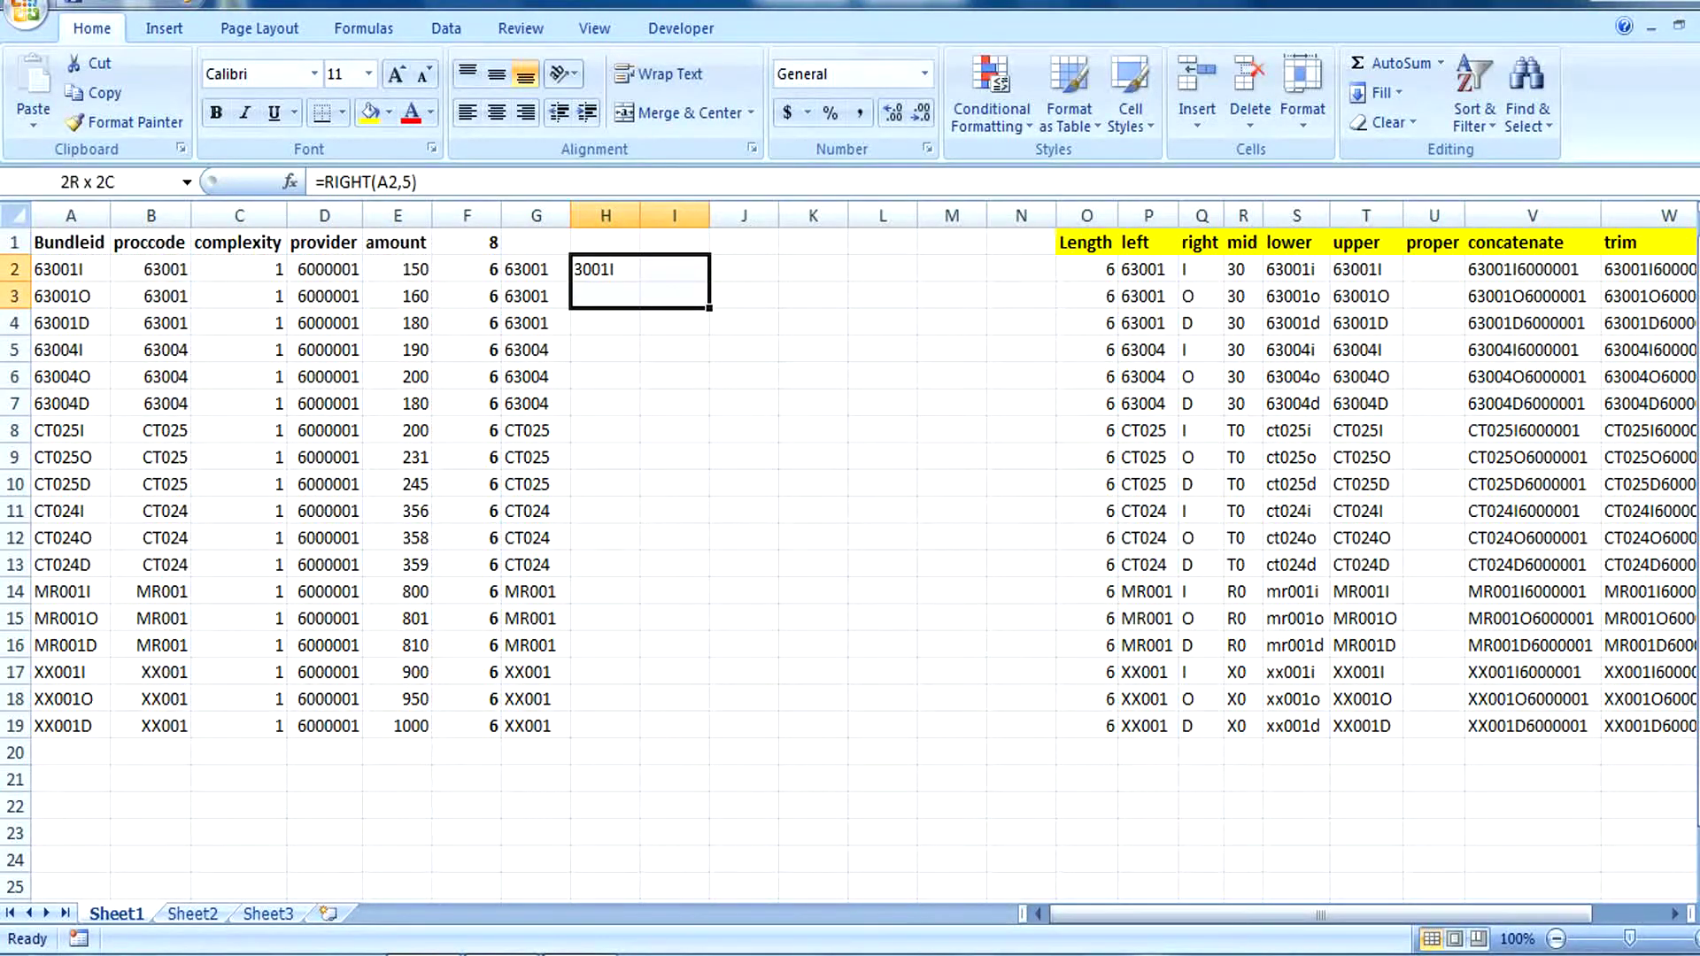
double_click(639, 281)
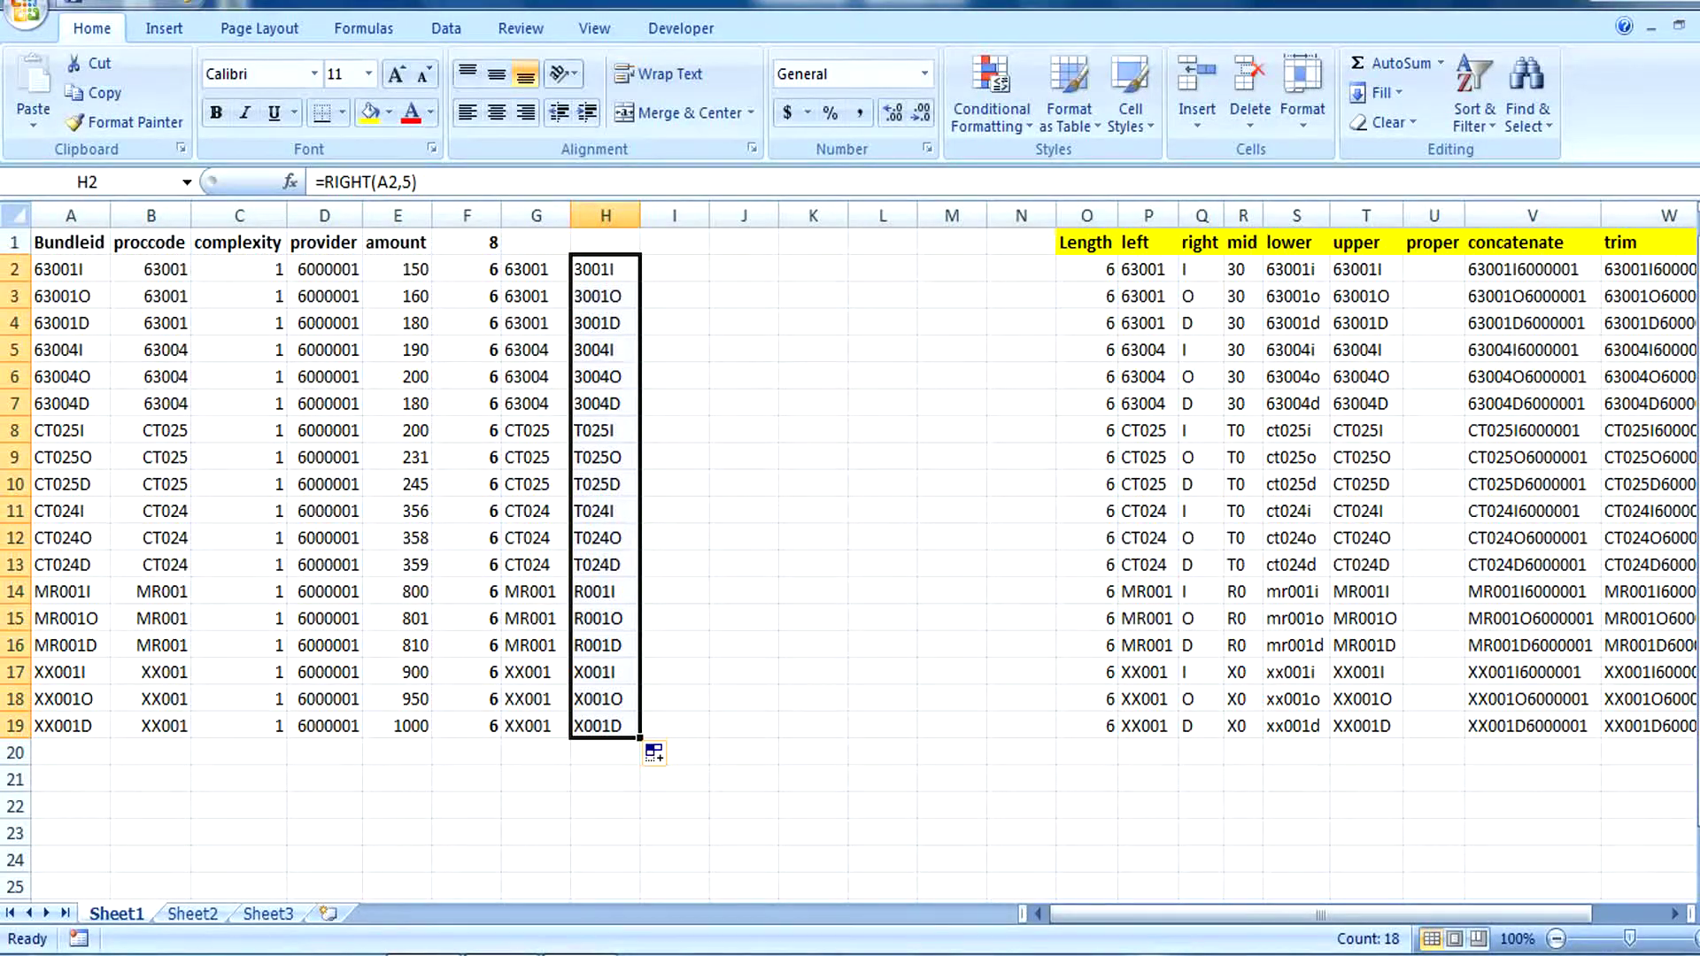
- Label the result columns by entering len in F1, left in G1 and right in H1
key(Up)
key(Left)
key(Left)
text(len)
key(Tab)
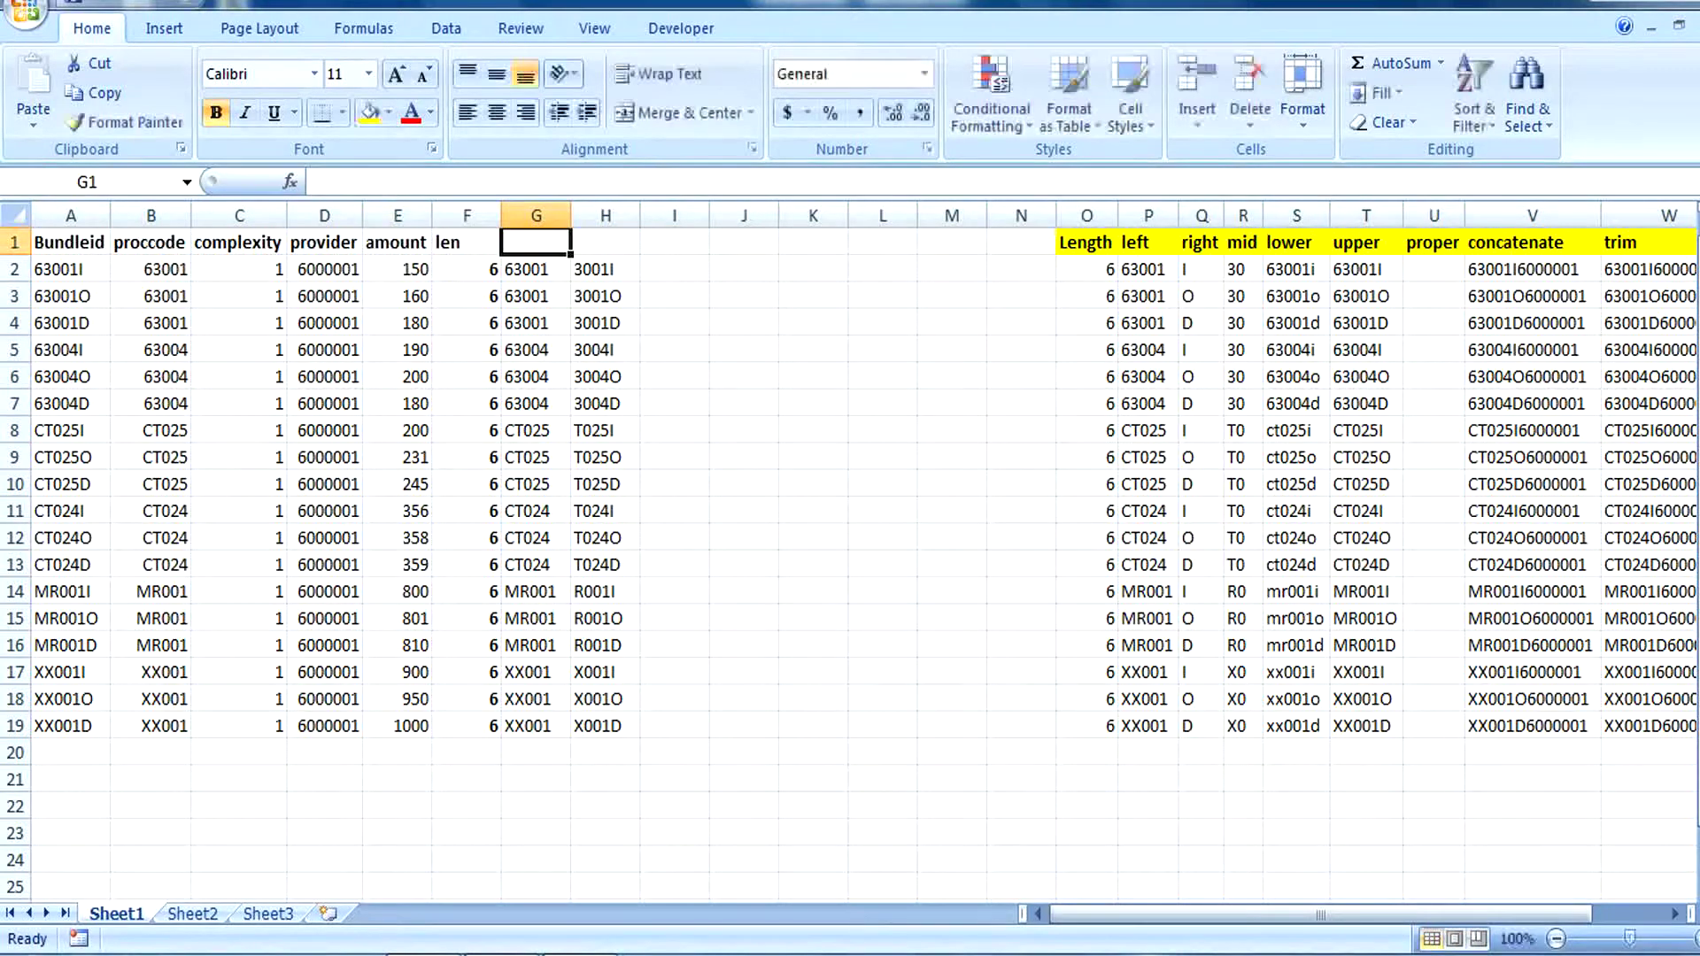
text(left)
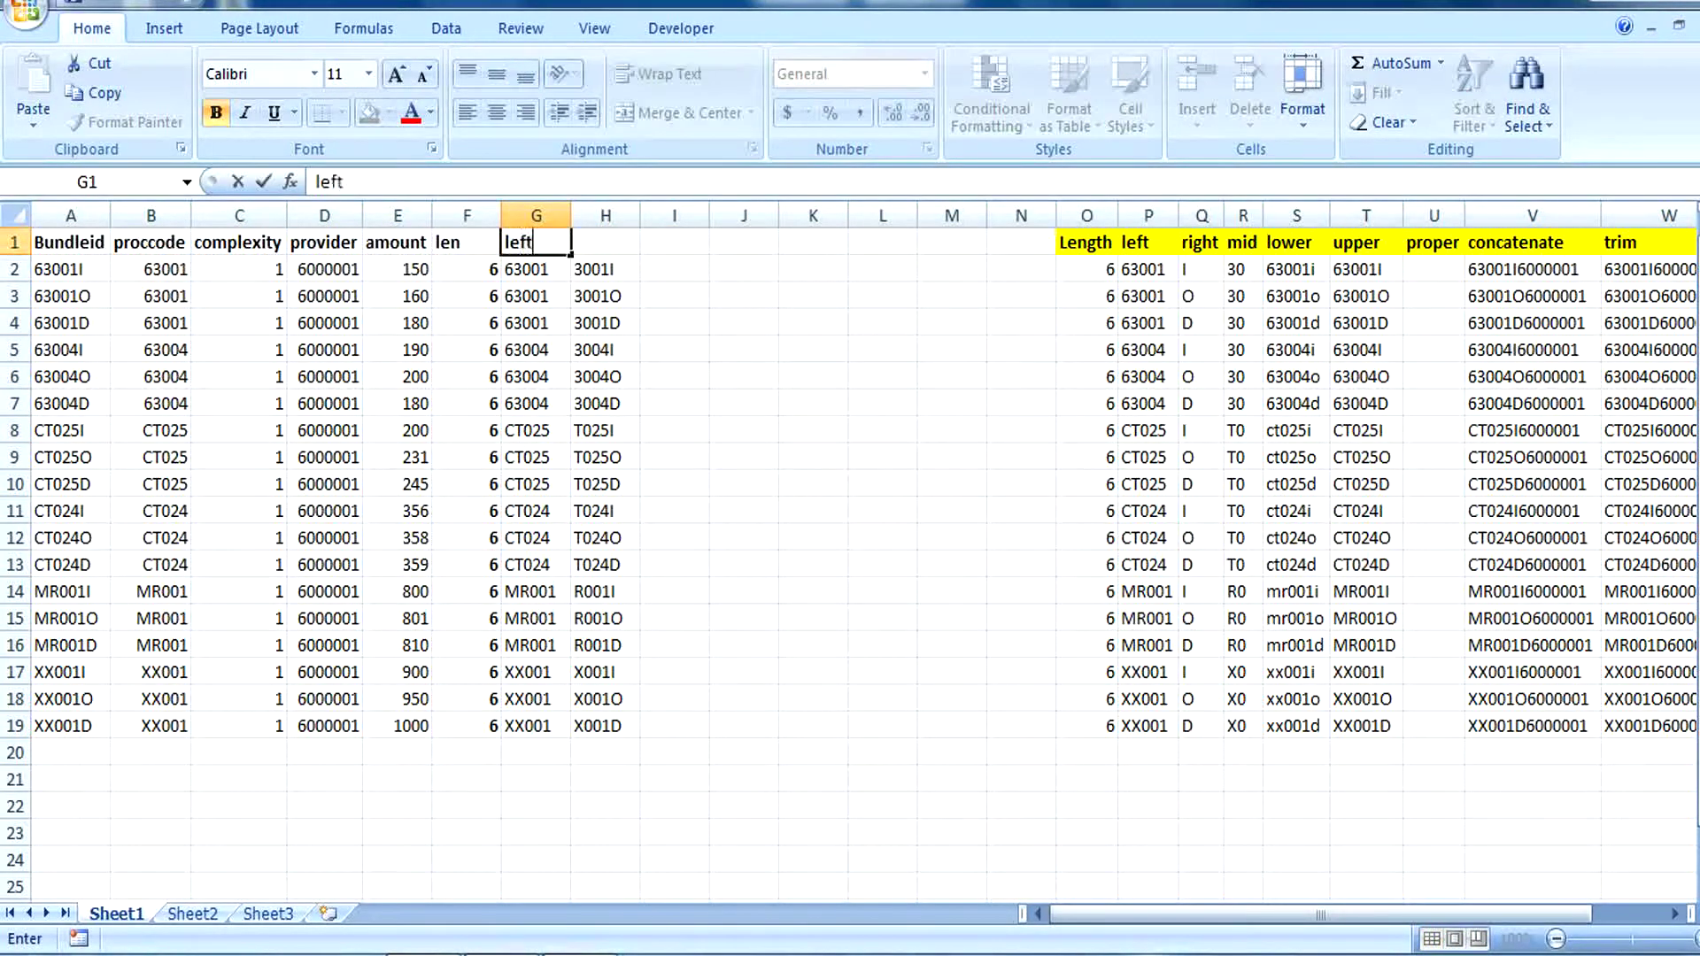
key(Tab)
text(right)
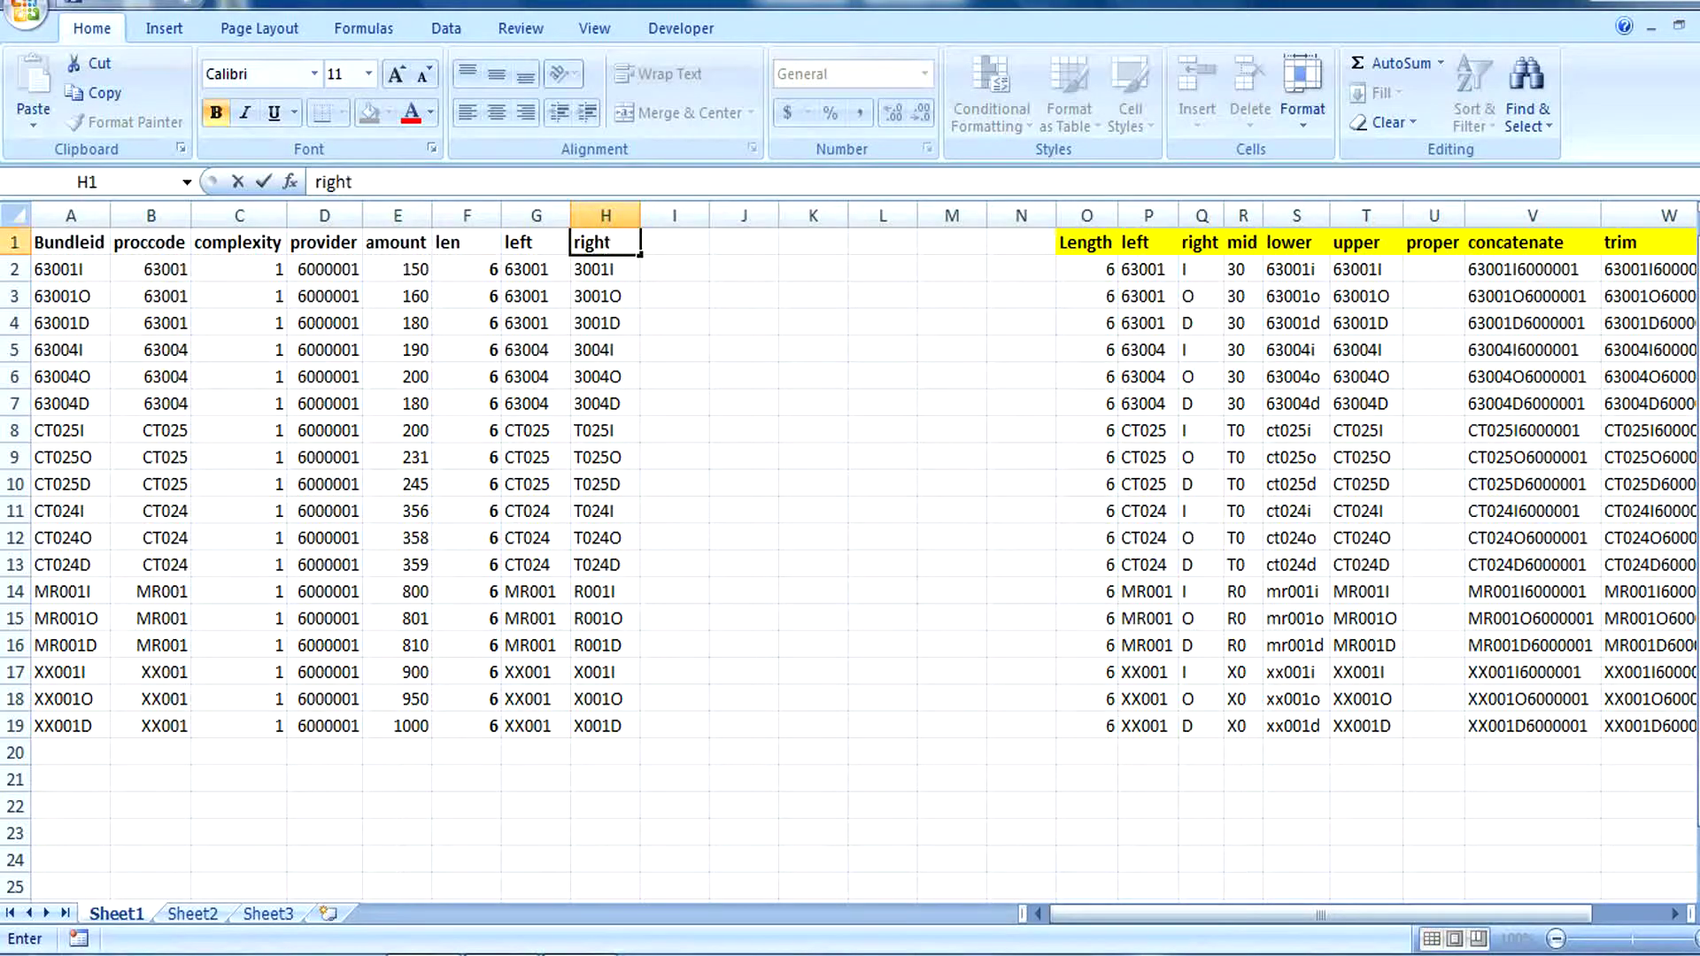
key(Tab)
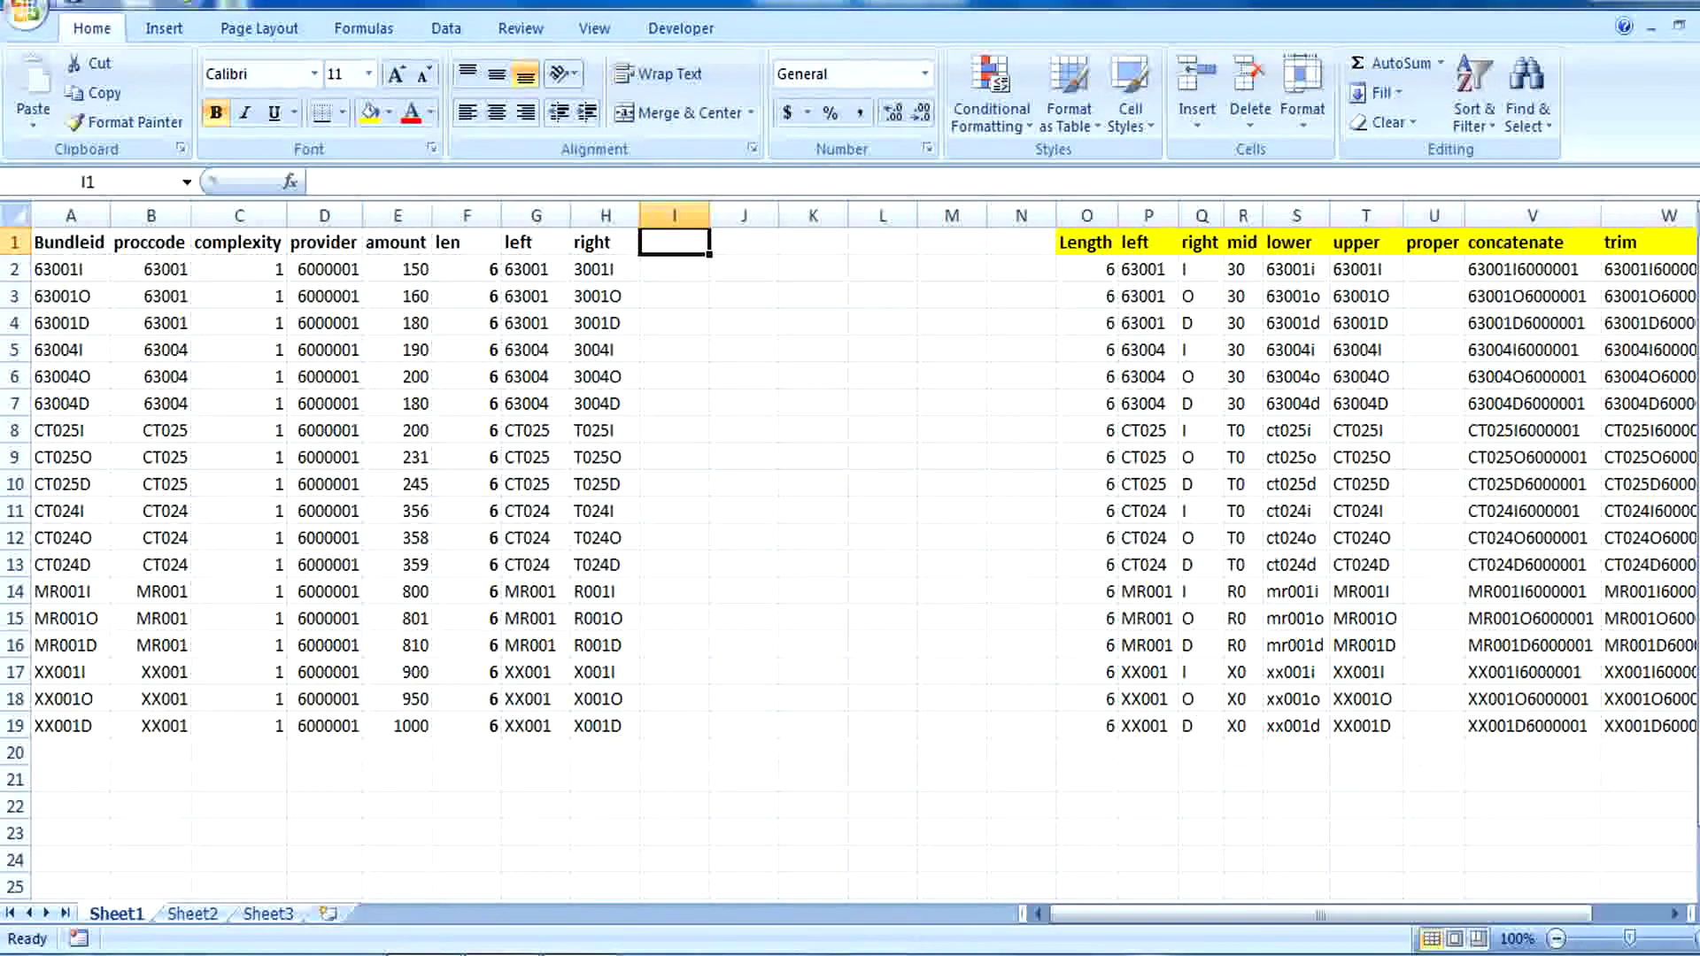
- Enter the heading mid in cell I1
click(674, 323)
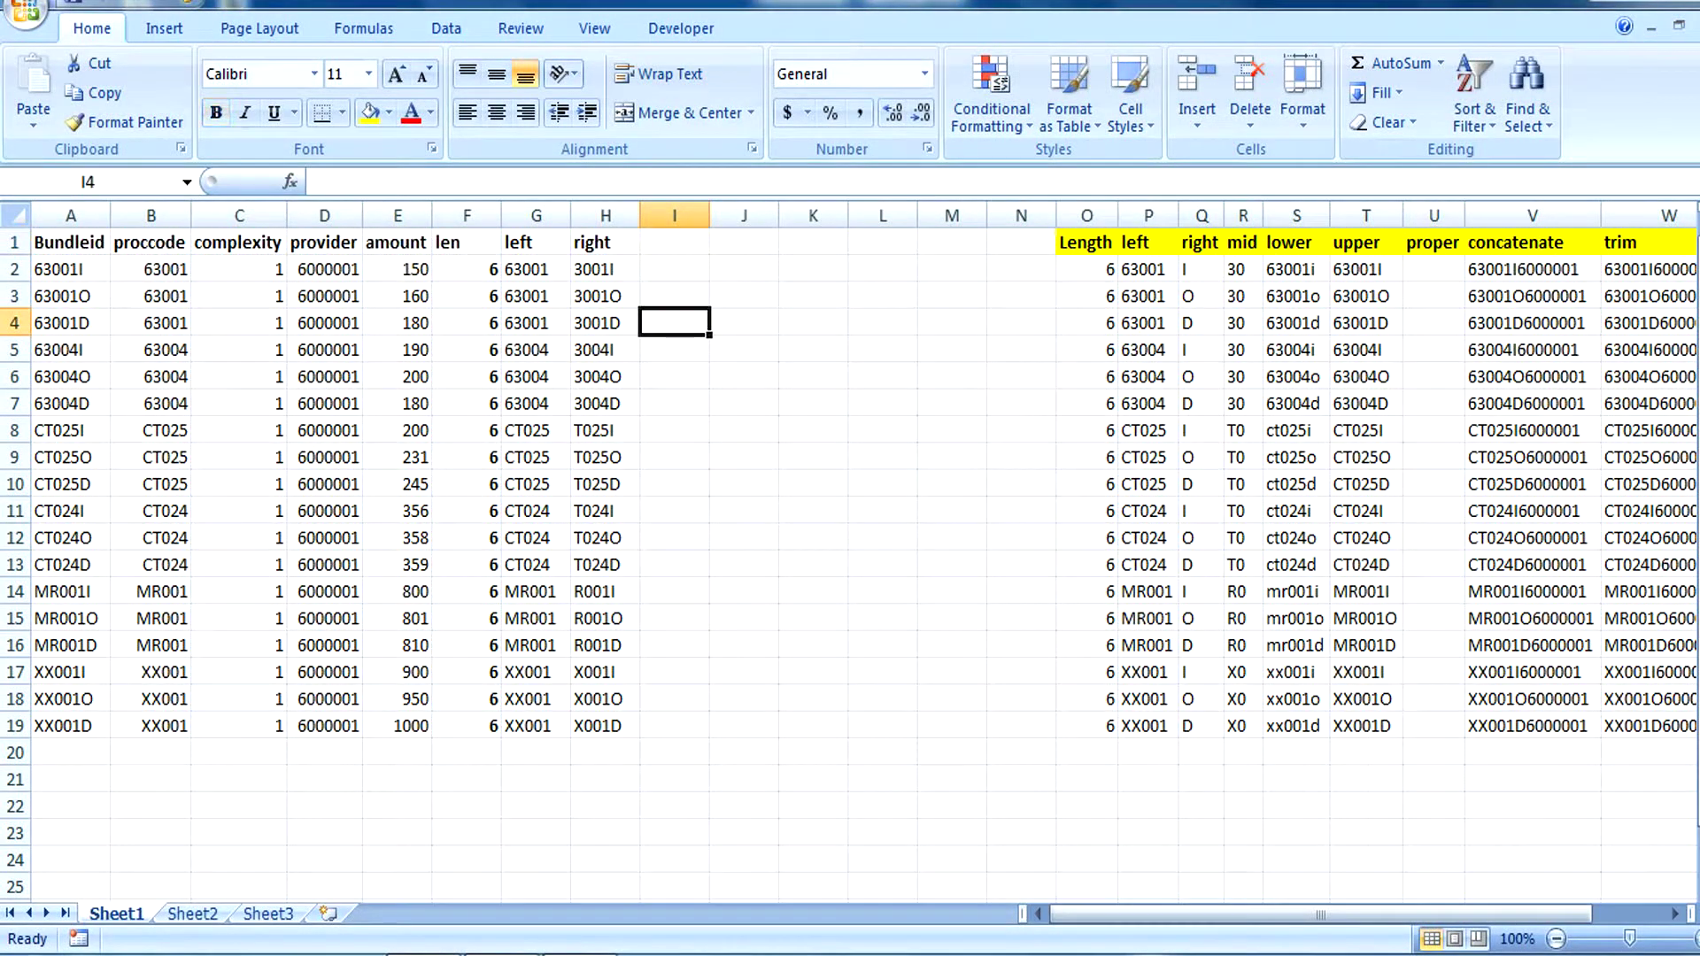
click(675, 243)
text(mid)
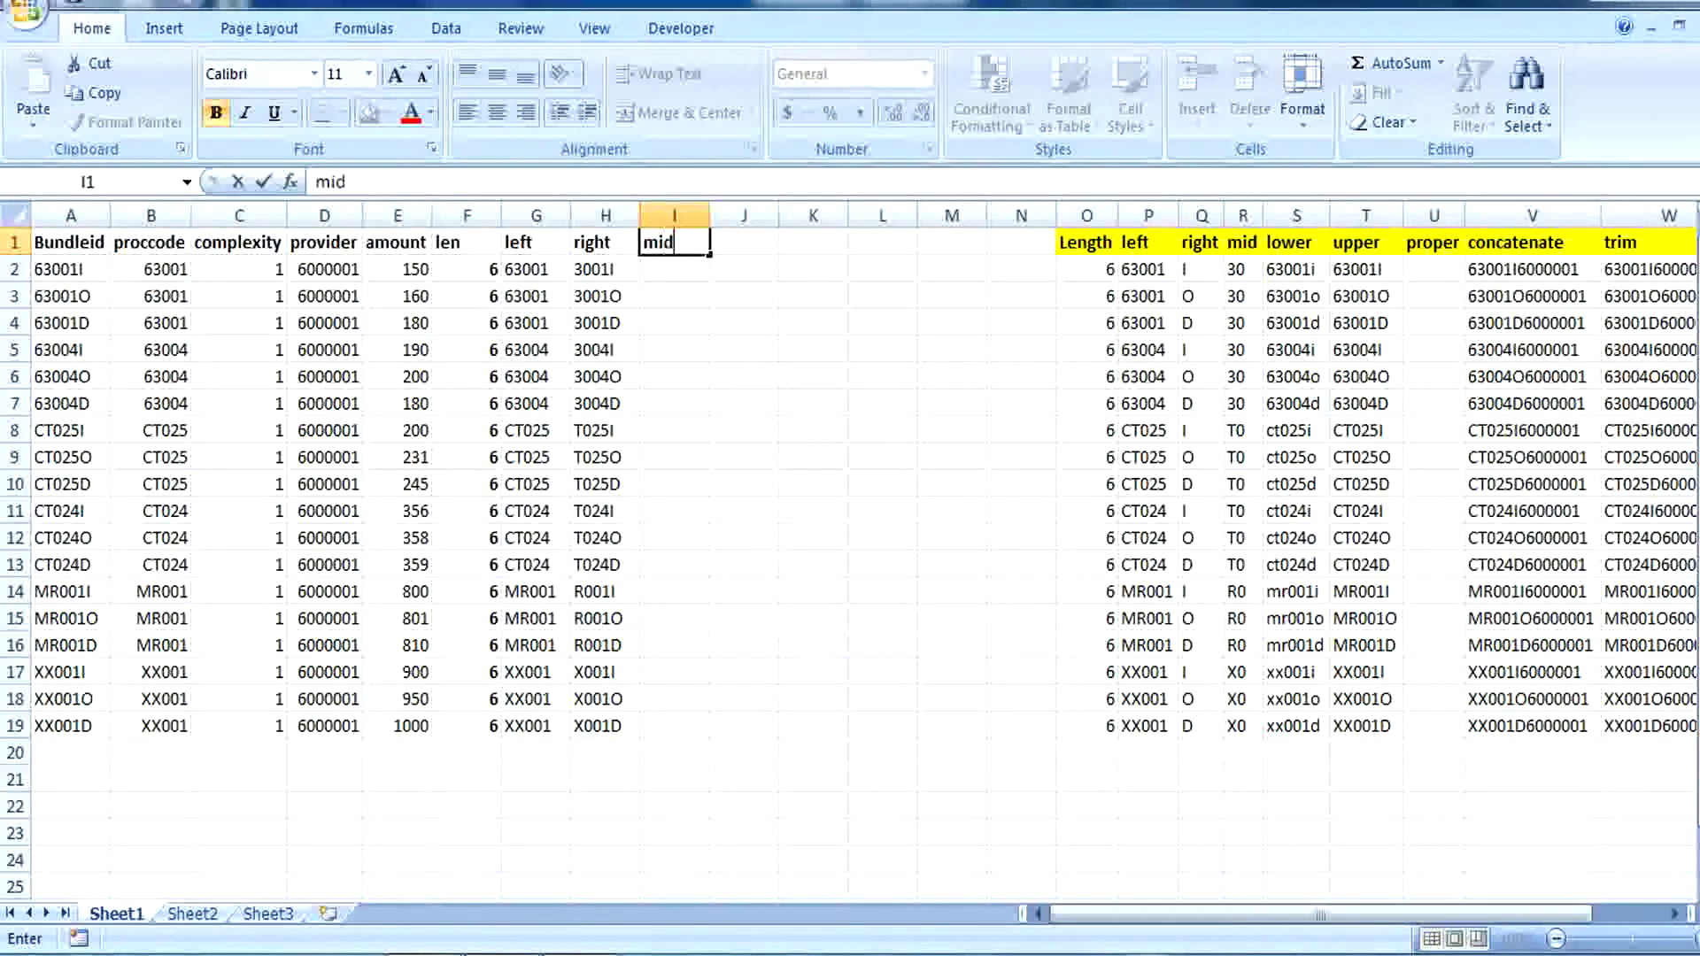
key(Return)
- Enter the formula =MID(A2,2,3) in cell I2 to extract three characters of the Bundleid from the second position
text(=)
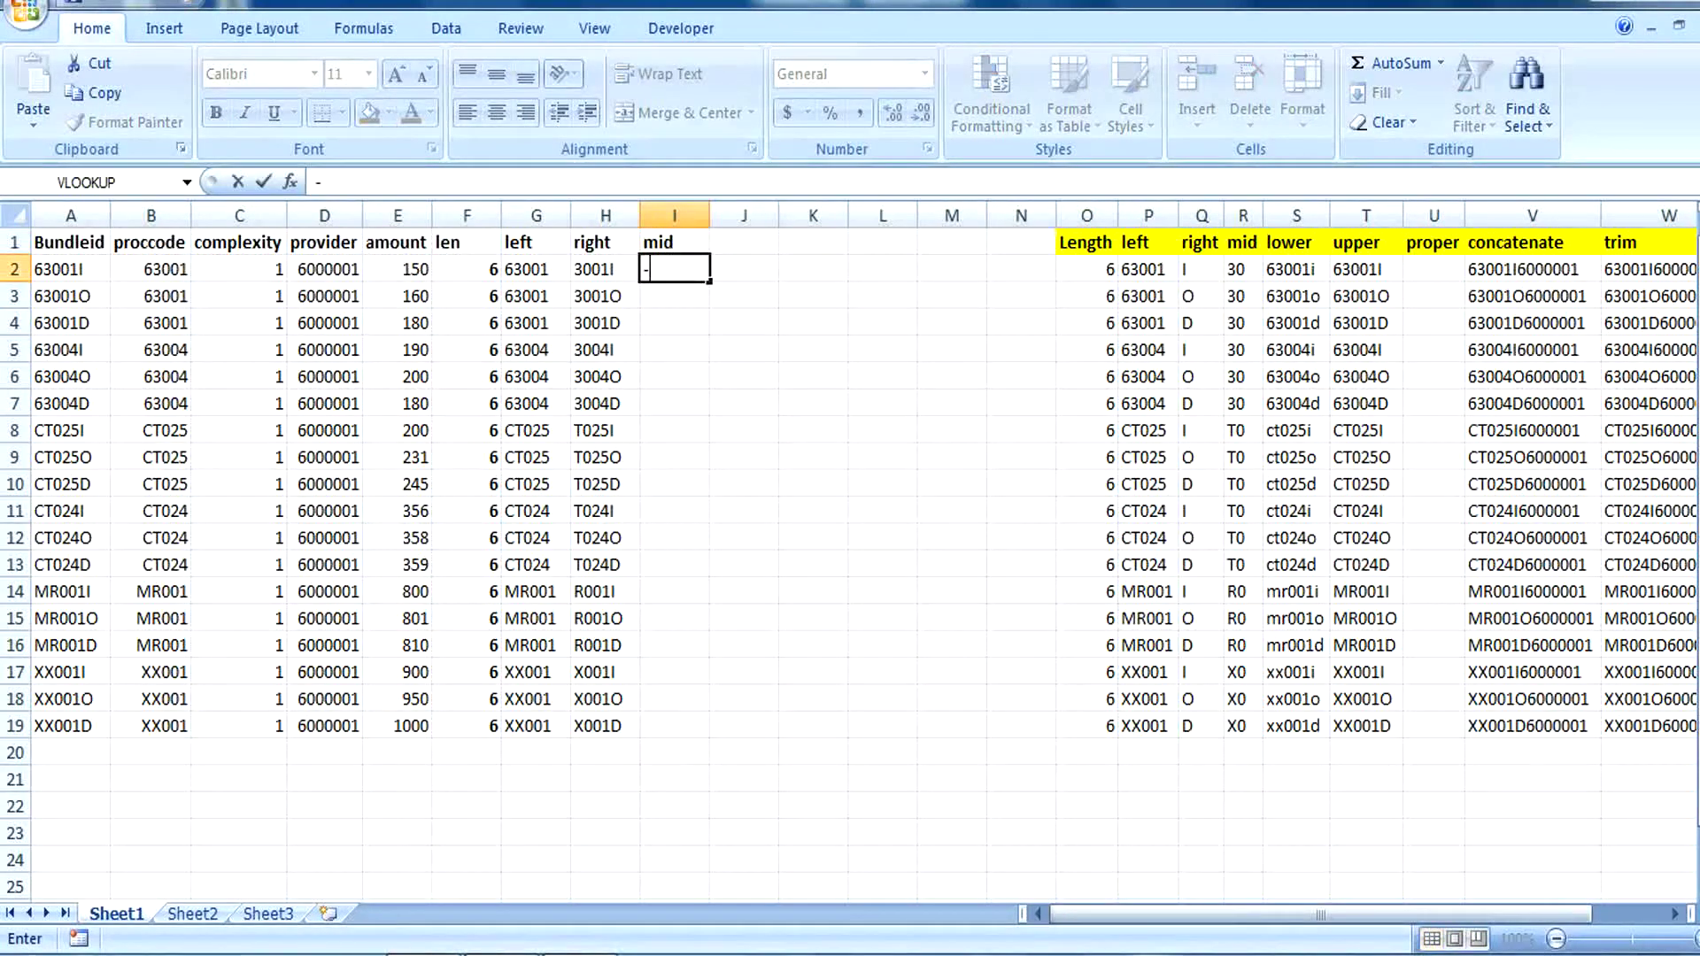
text(mid)
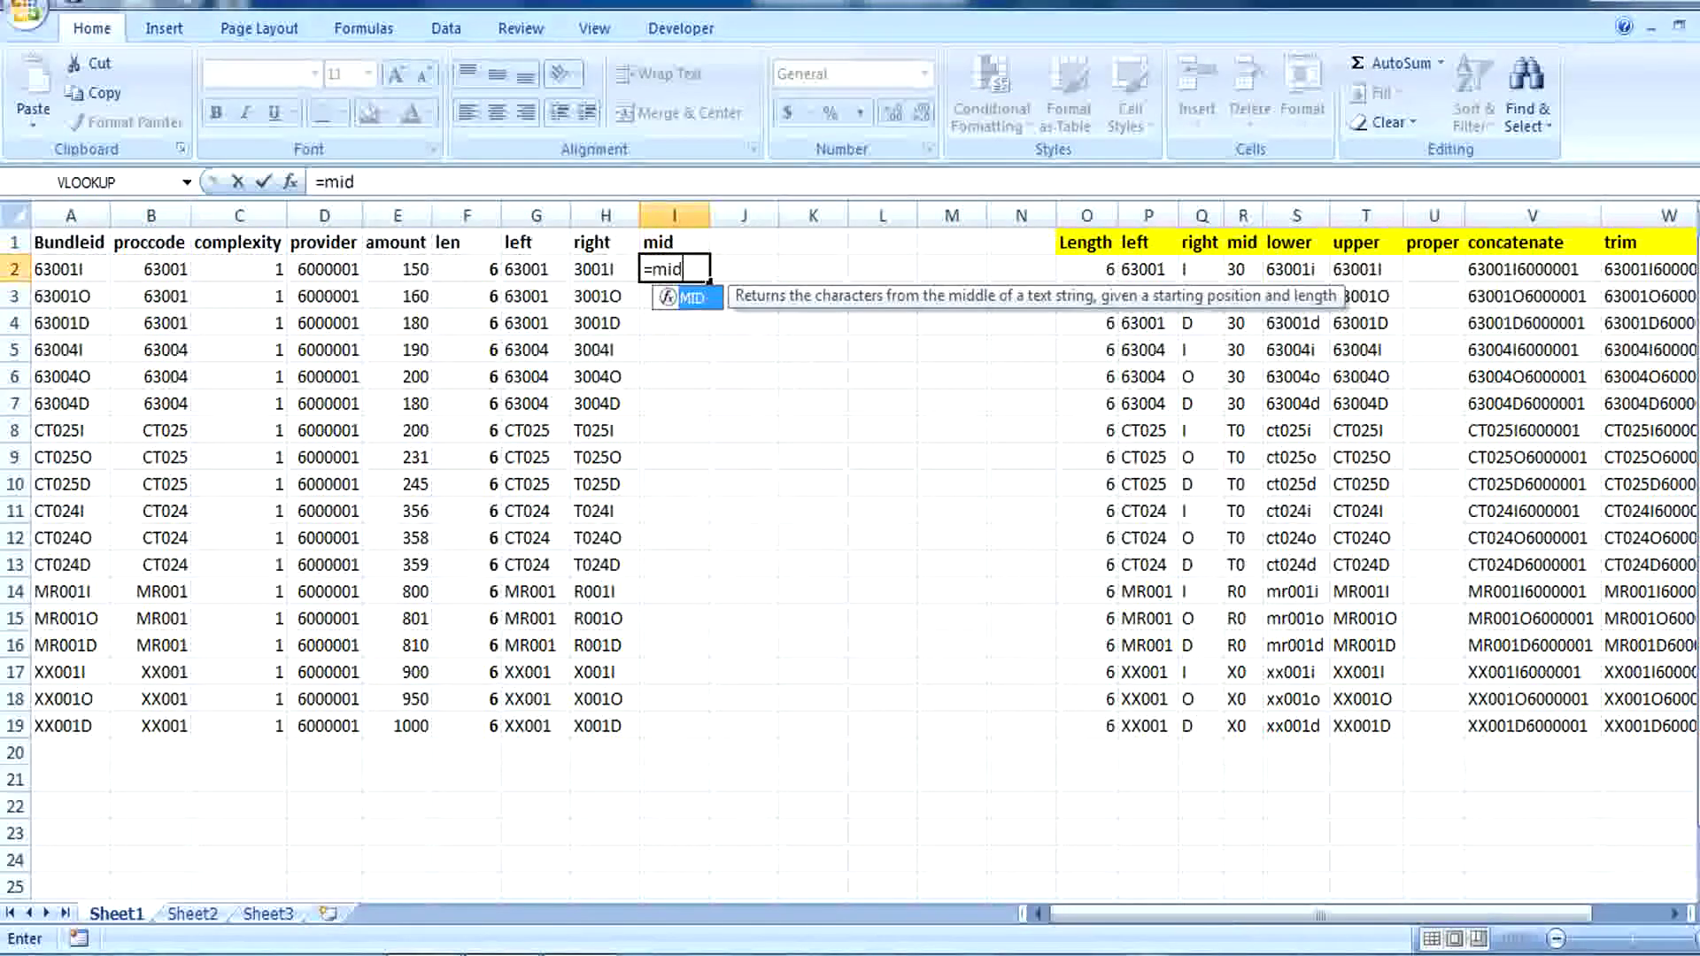
key(Tab)
key(Left)
key(Left)
key(Left)
key(Left)
key(Left)
key(Left)
key(Left)
key(Left)
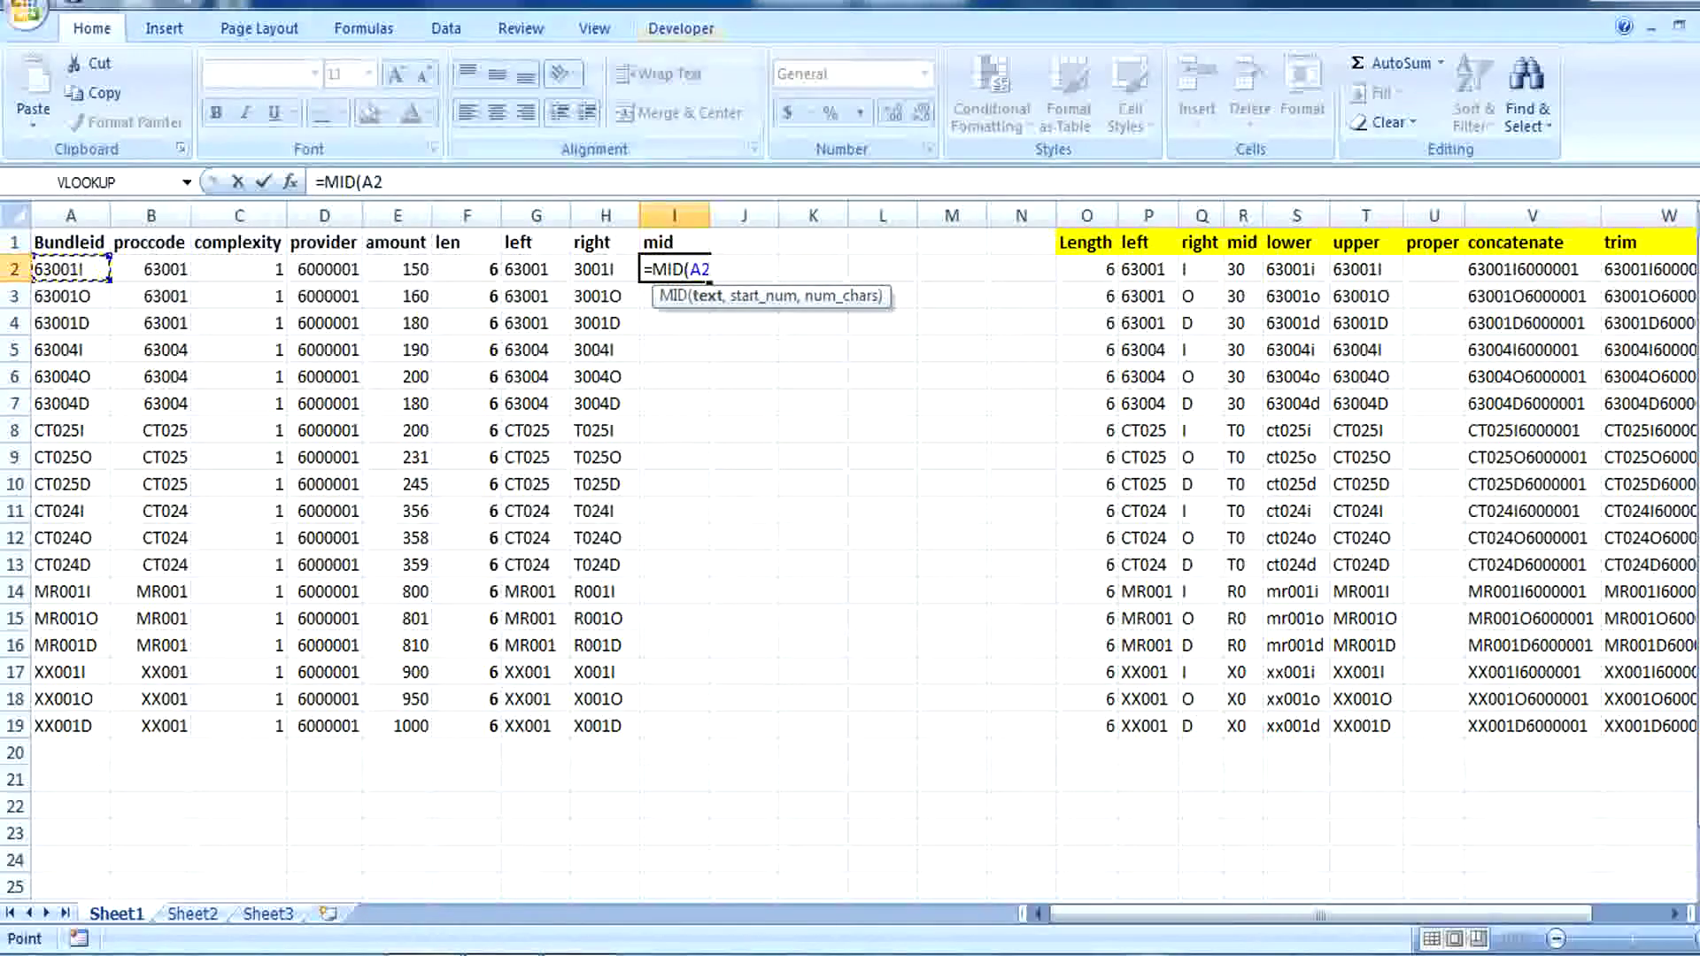
text(,)
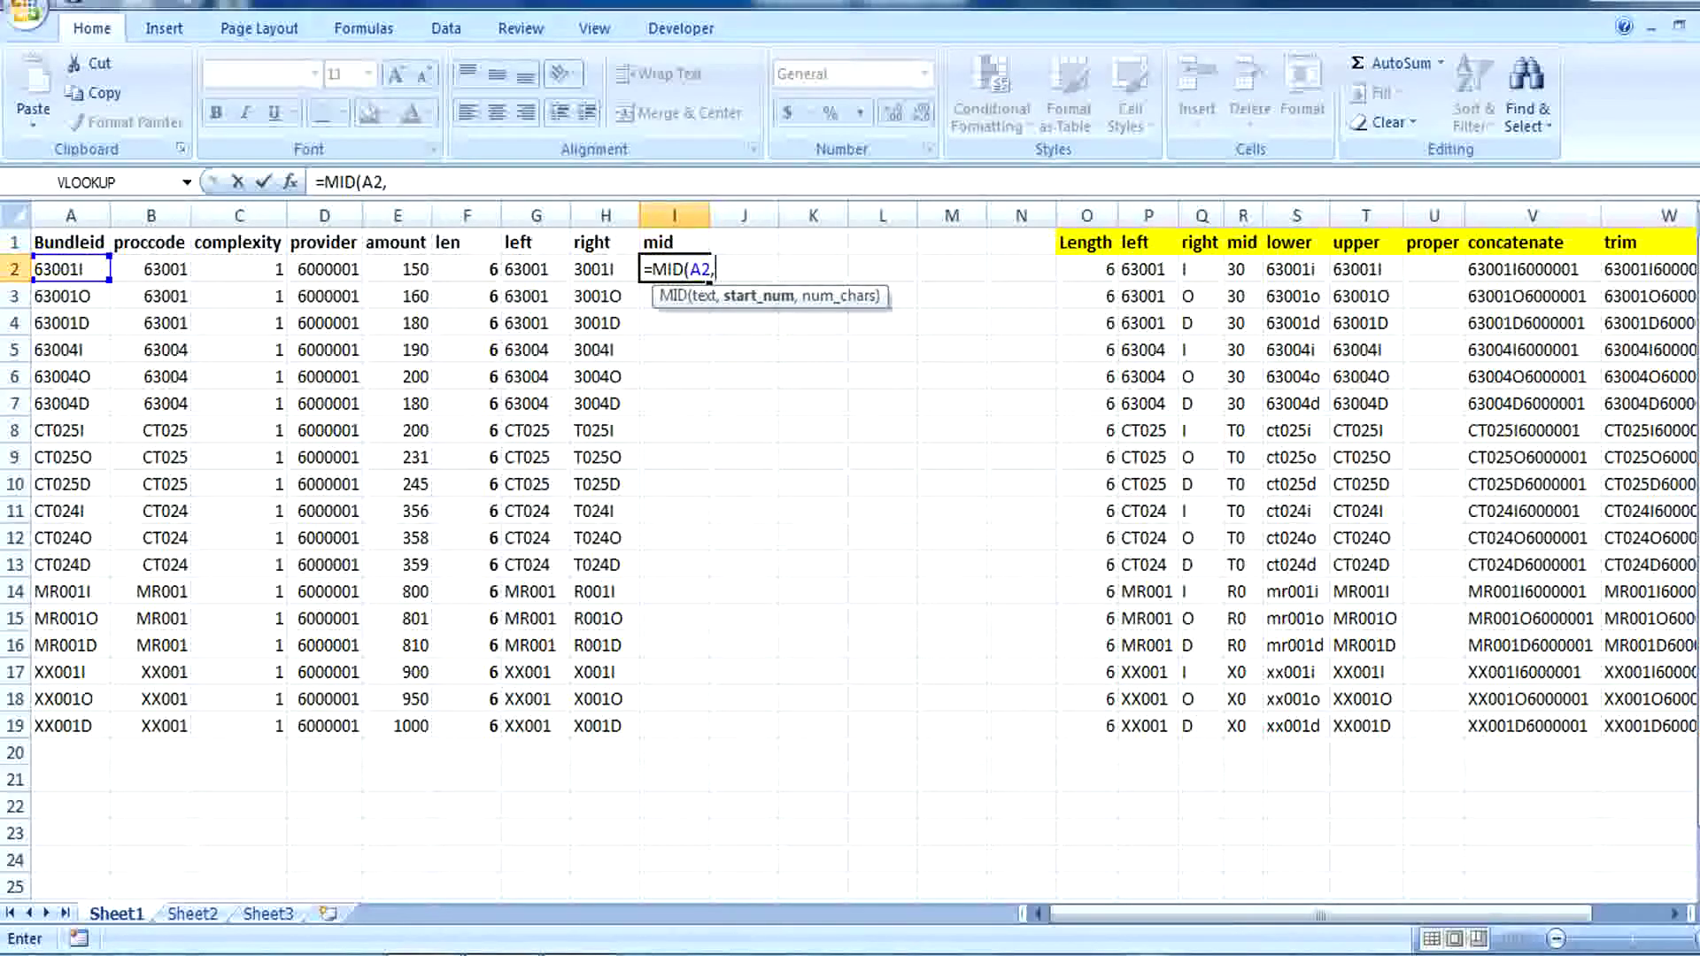
text(2,)
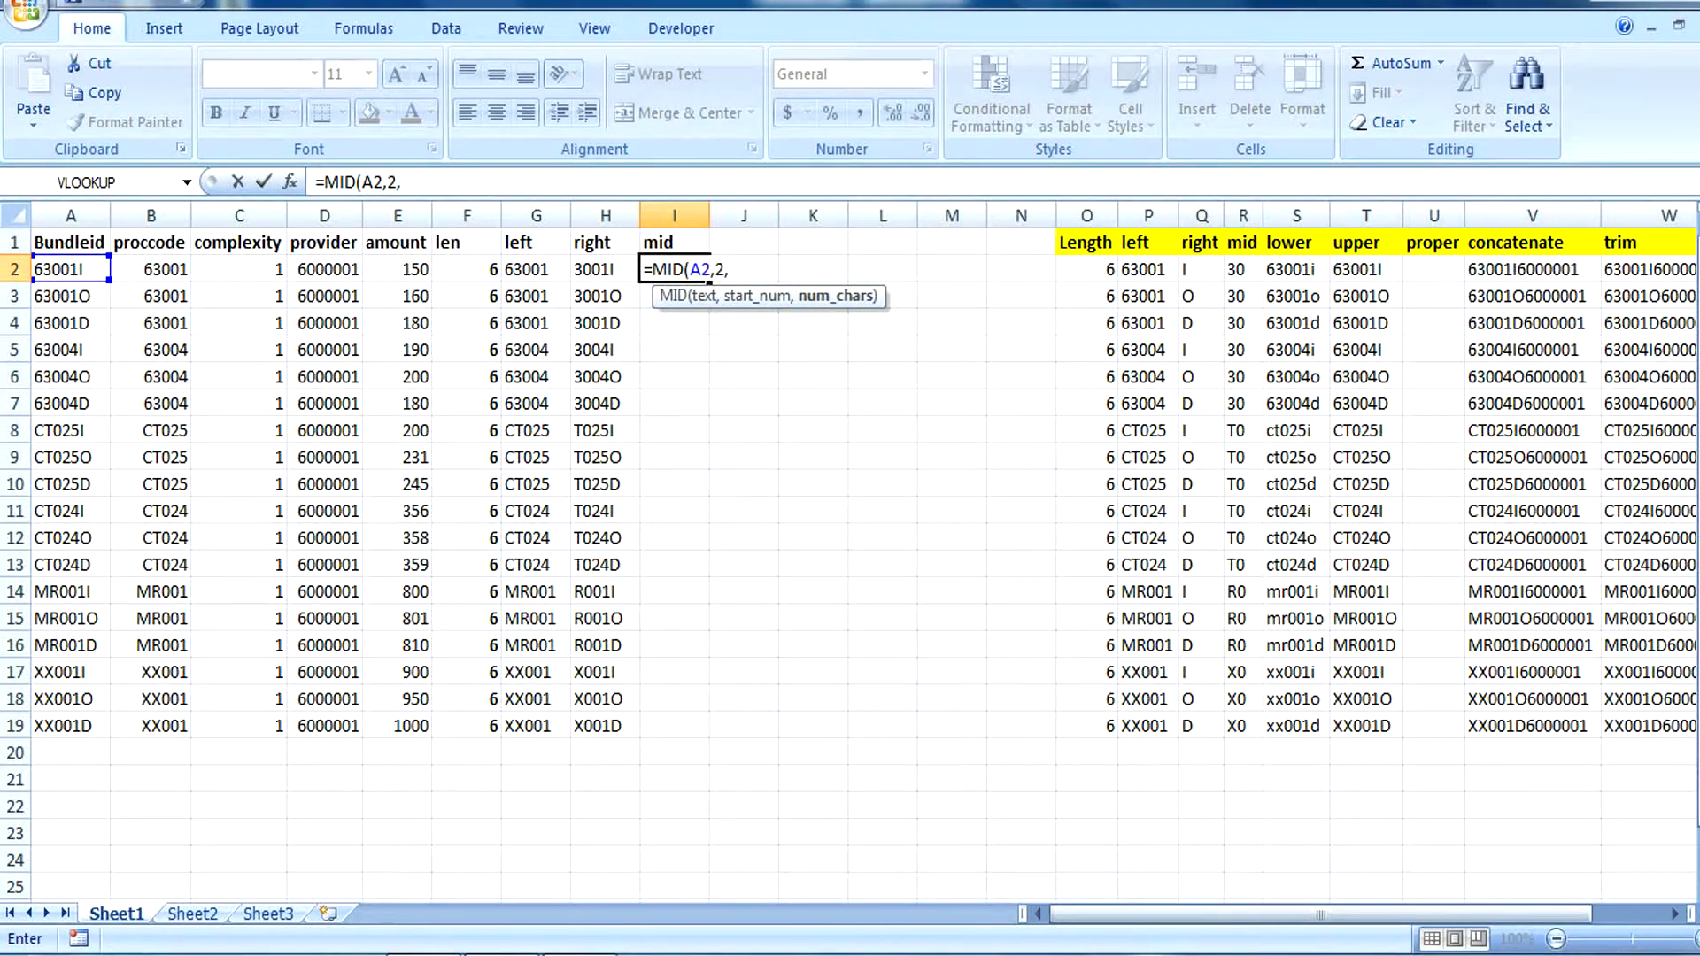
text(3))
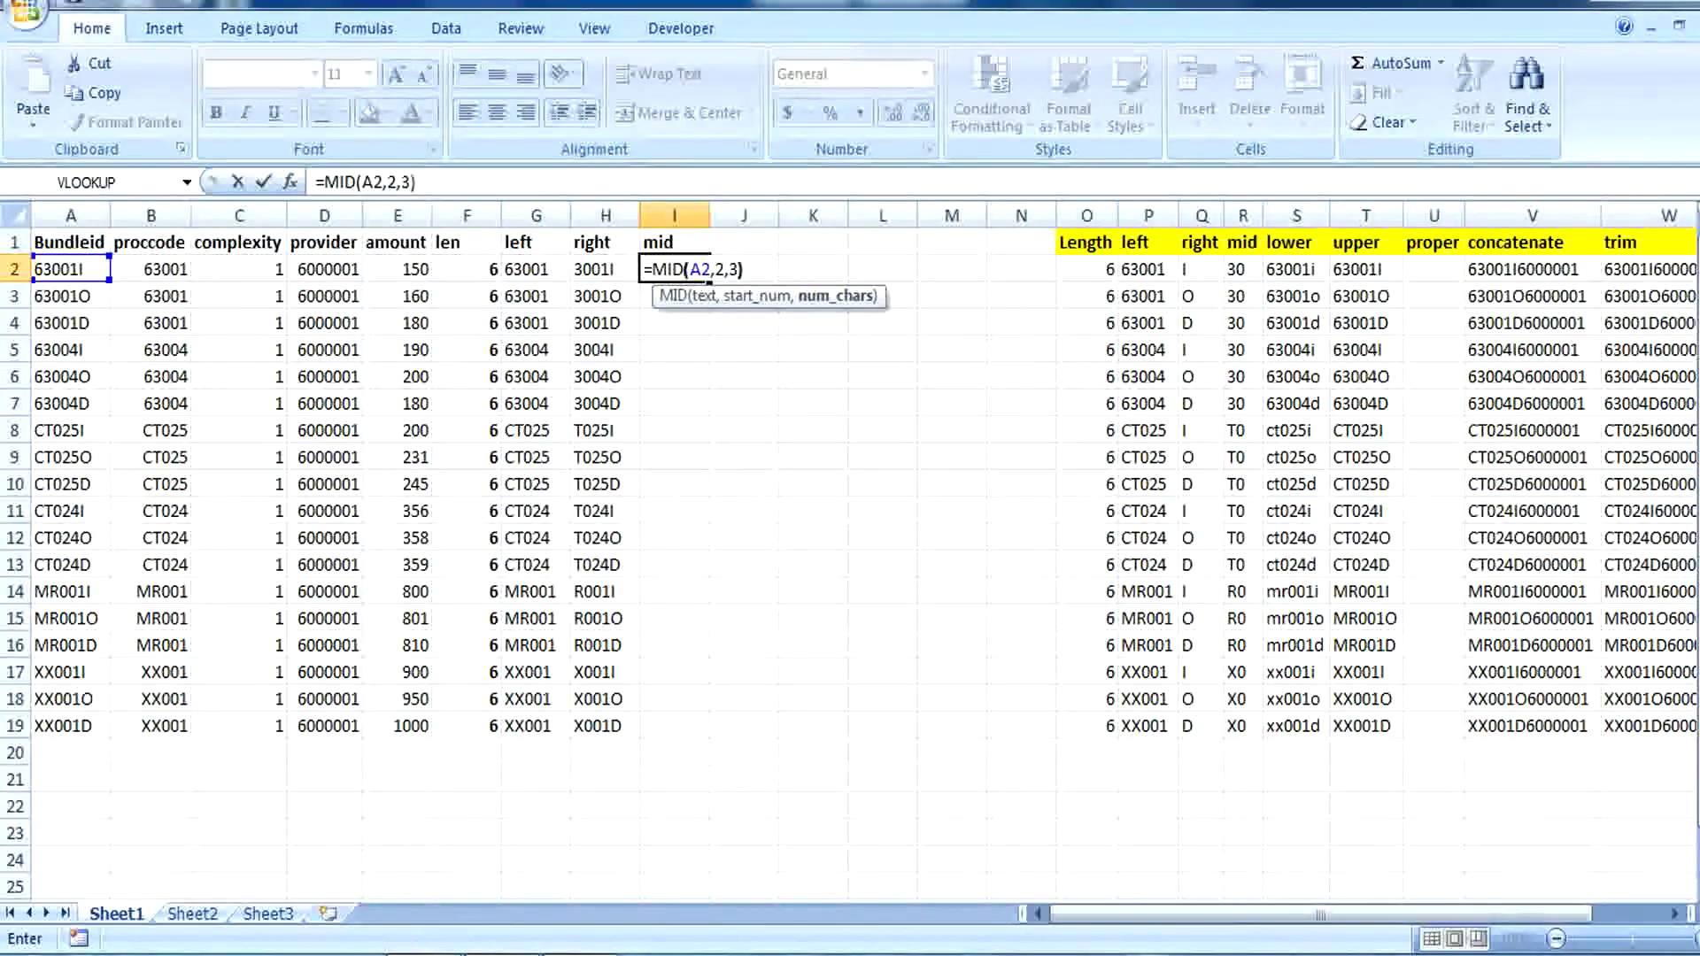
key(Return)
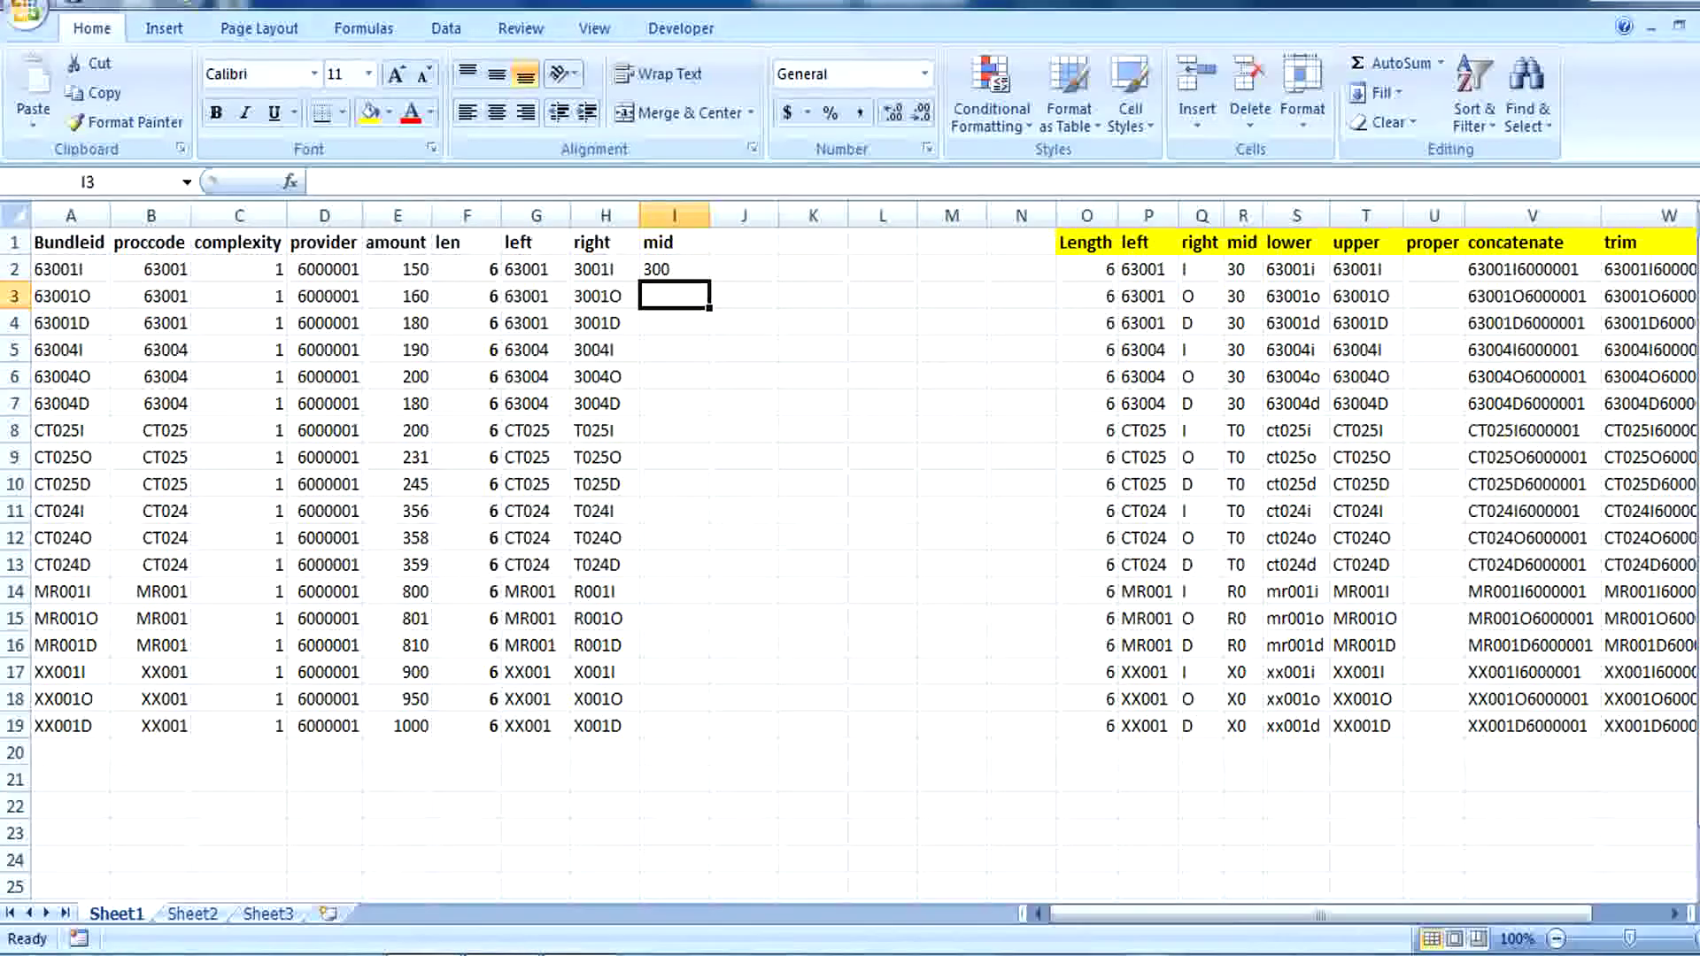
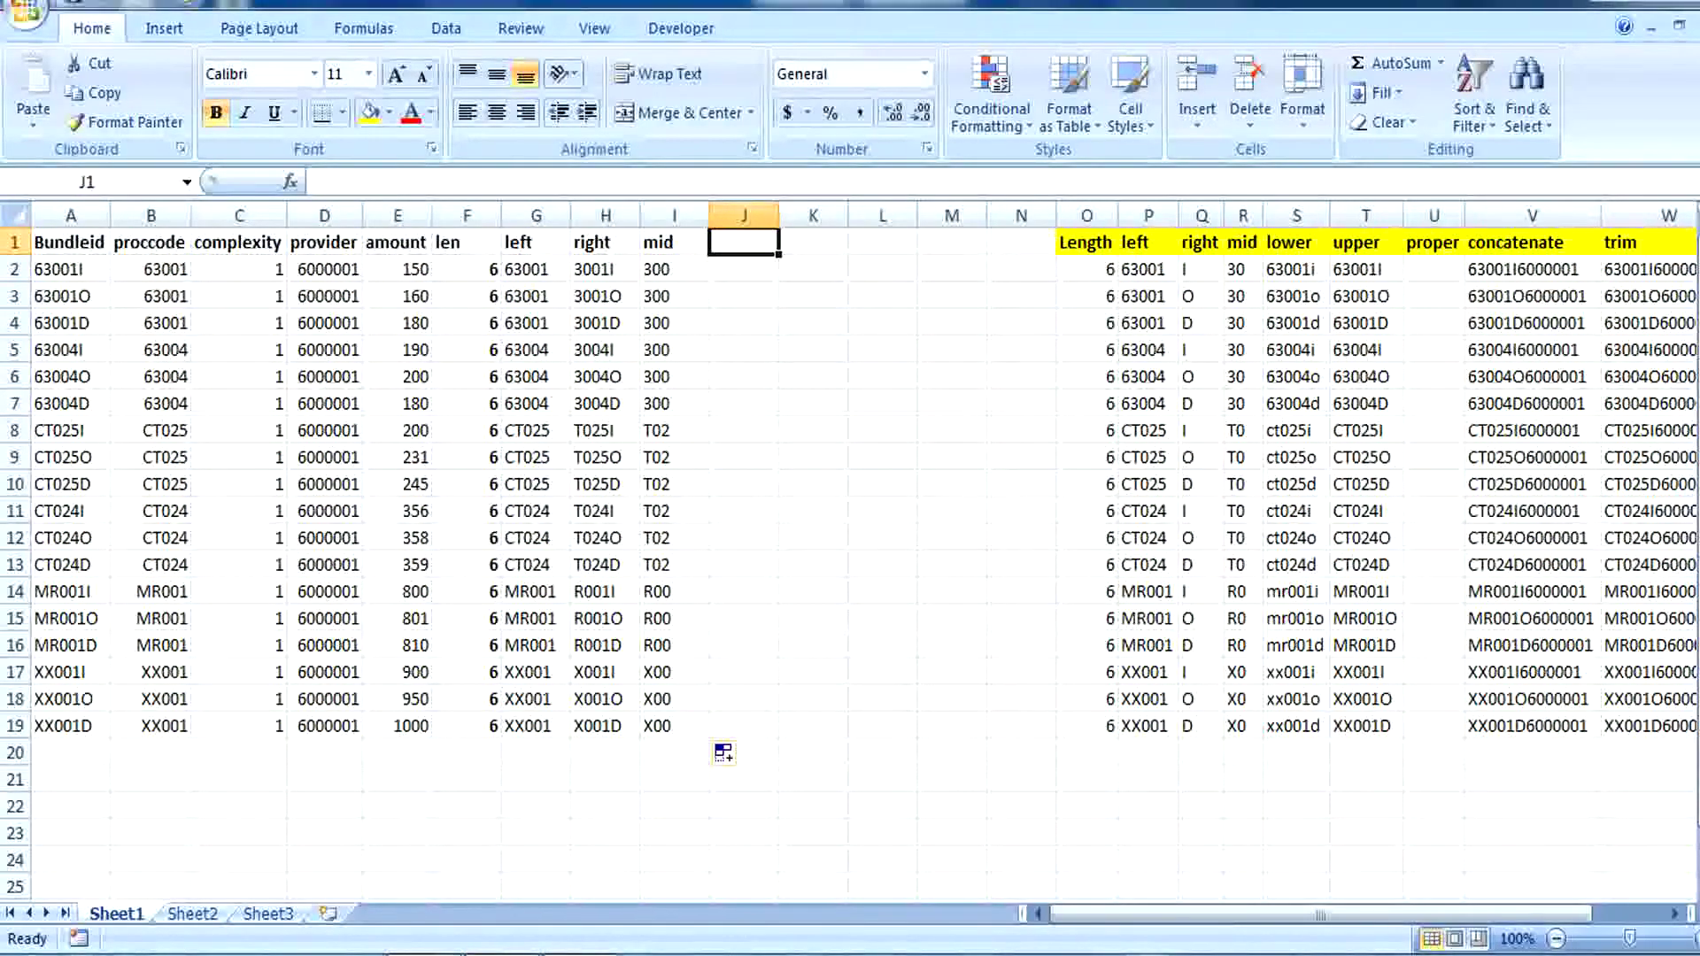
- Build column J with the heading lower and the formula =LOWER(A2) filled from J2 through row 19
text(lower)
key(Return)
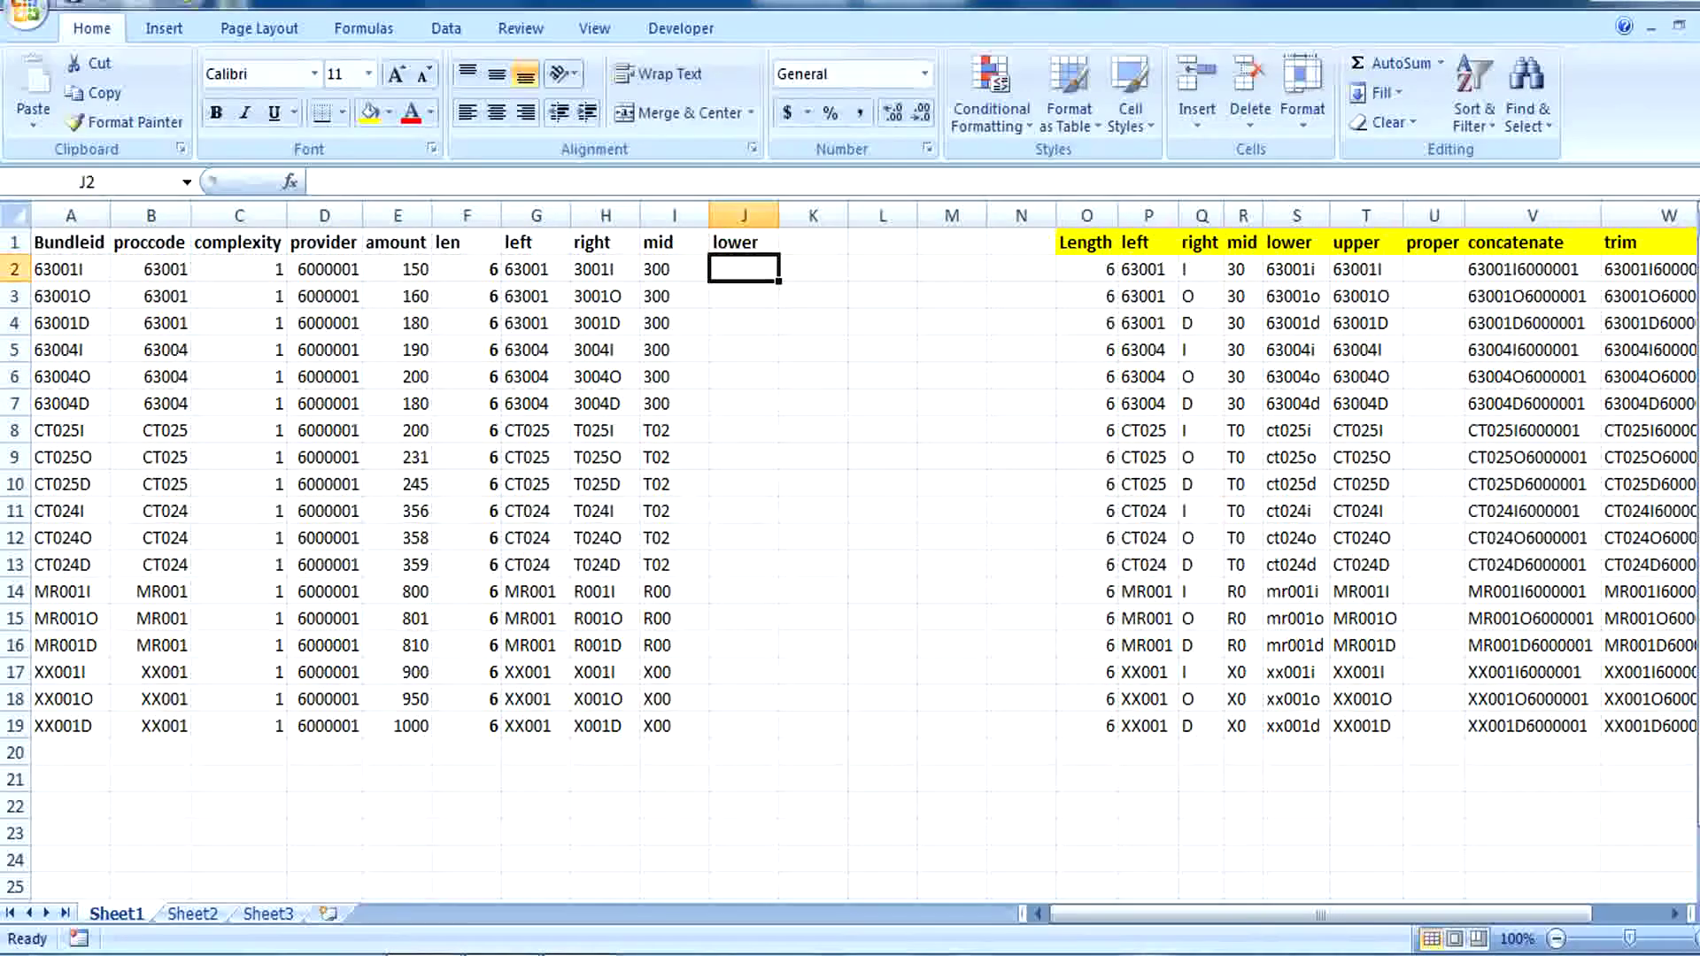
text(=lower)
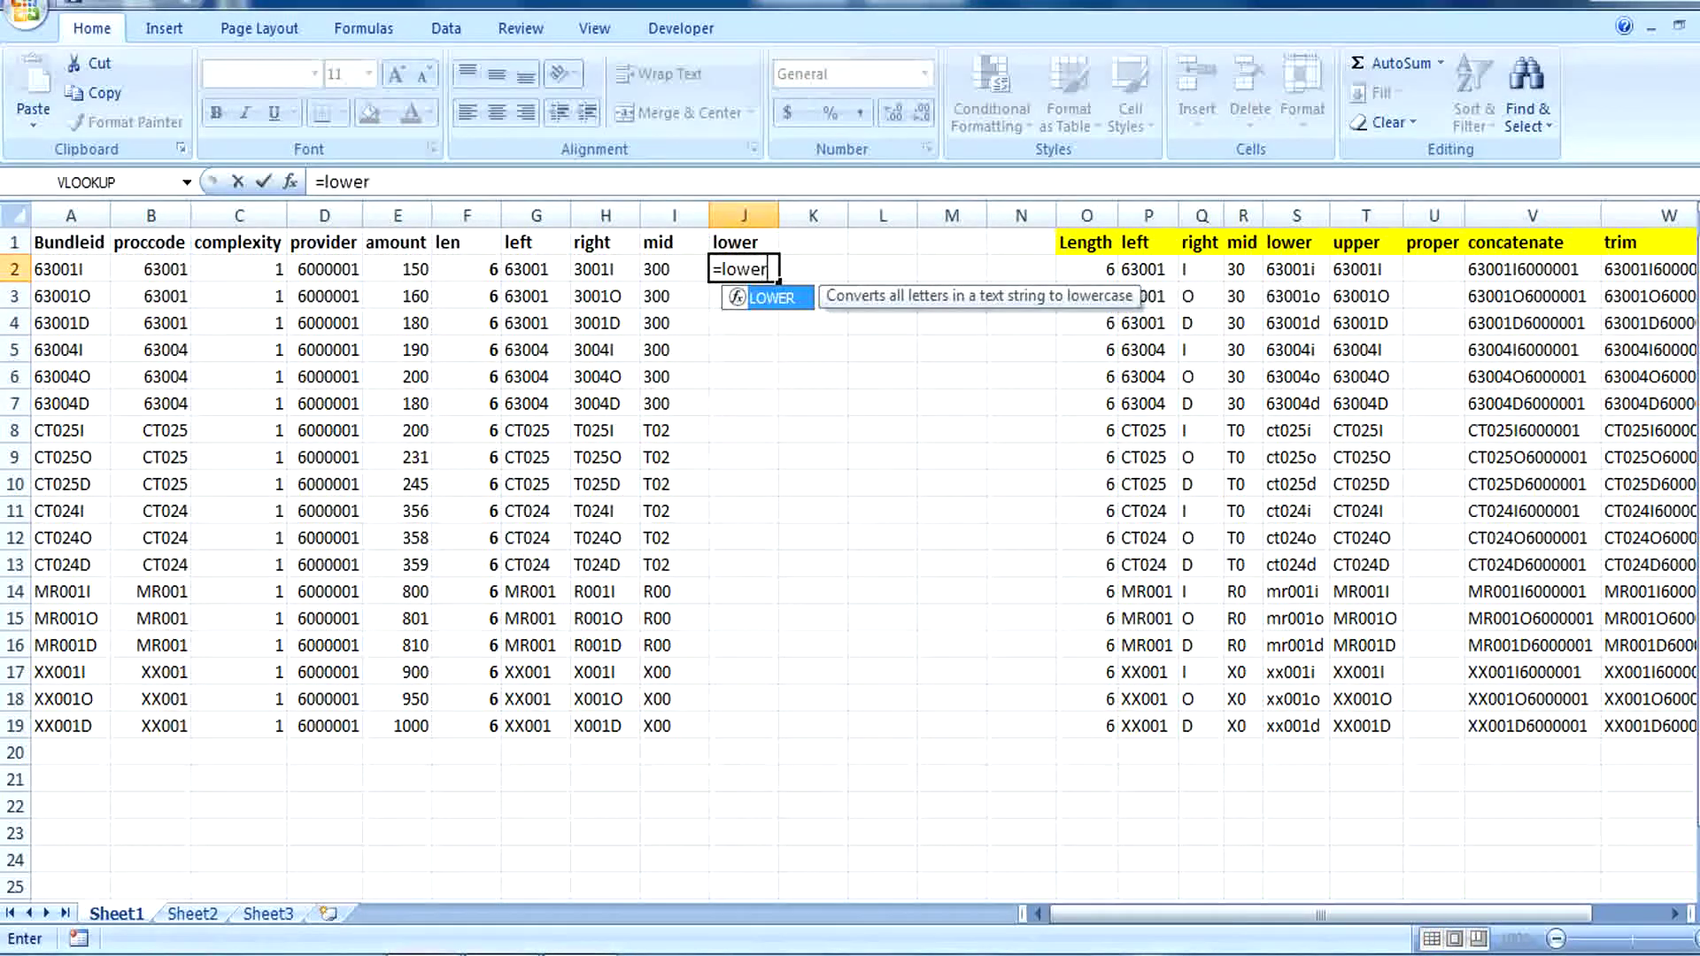
key(Tab)
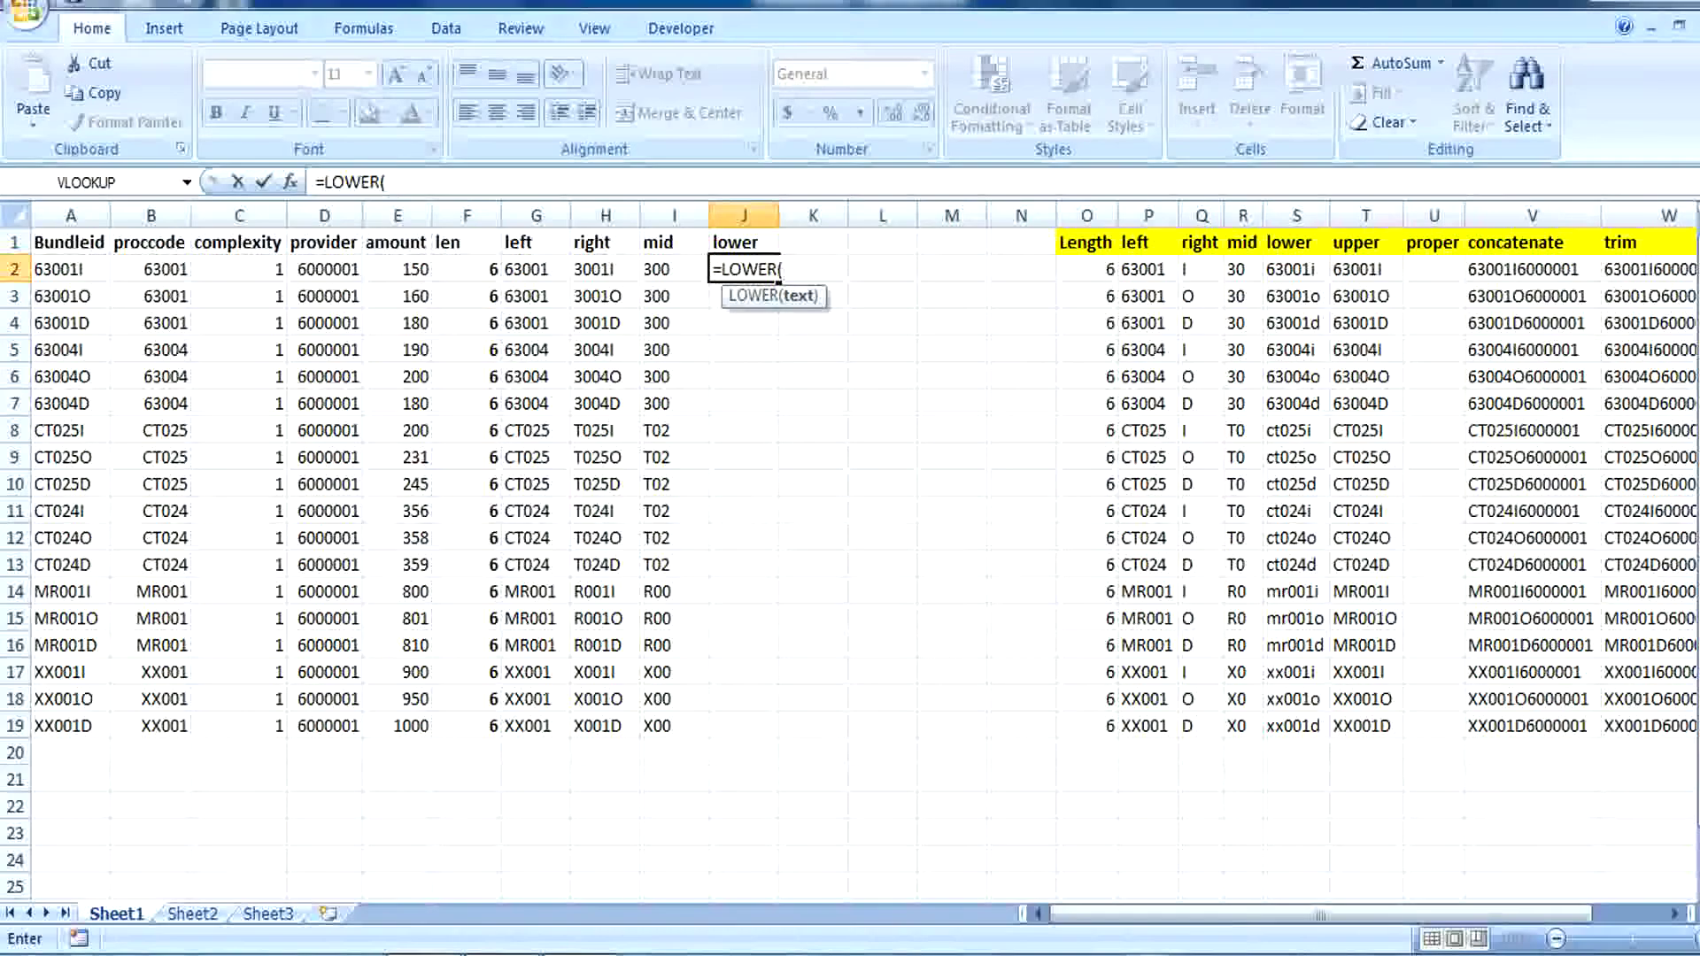
click(71, 269)
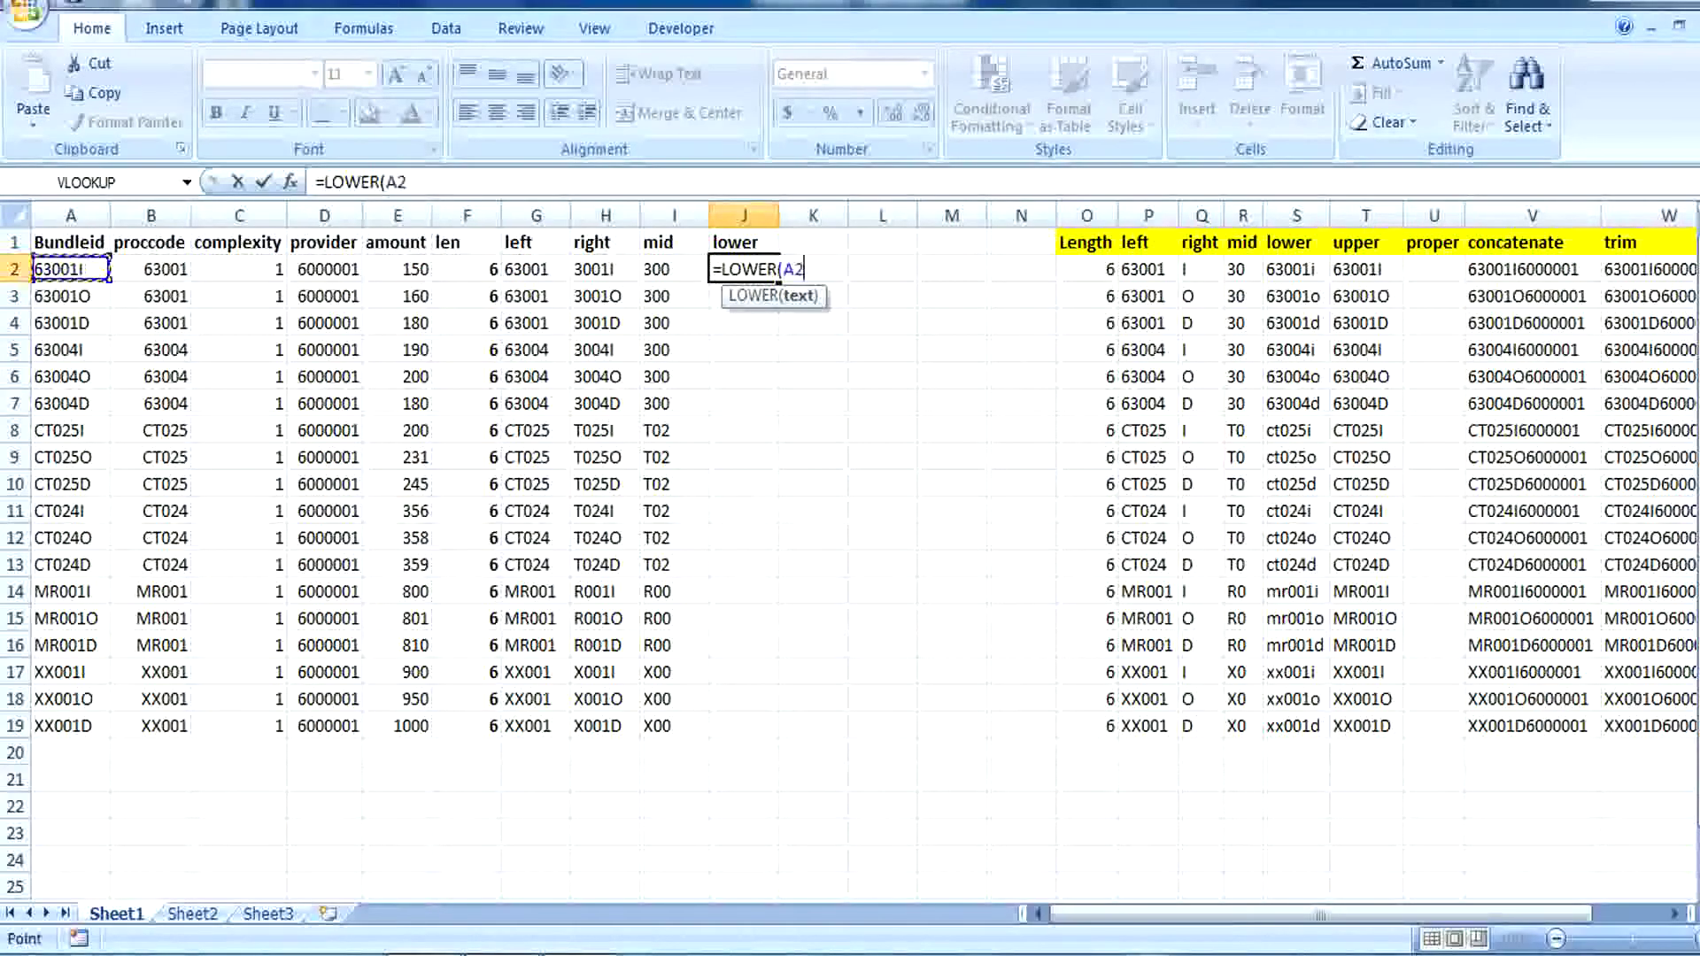
text())
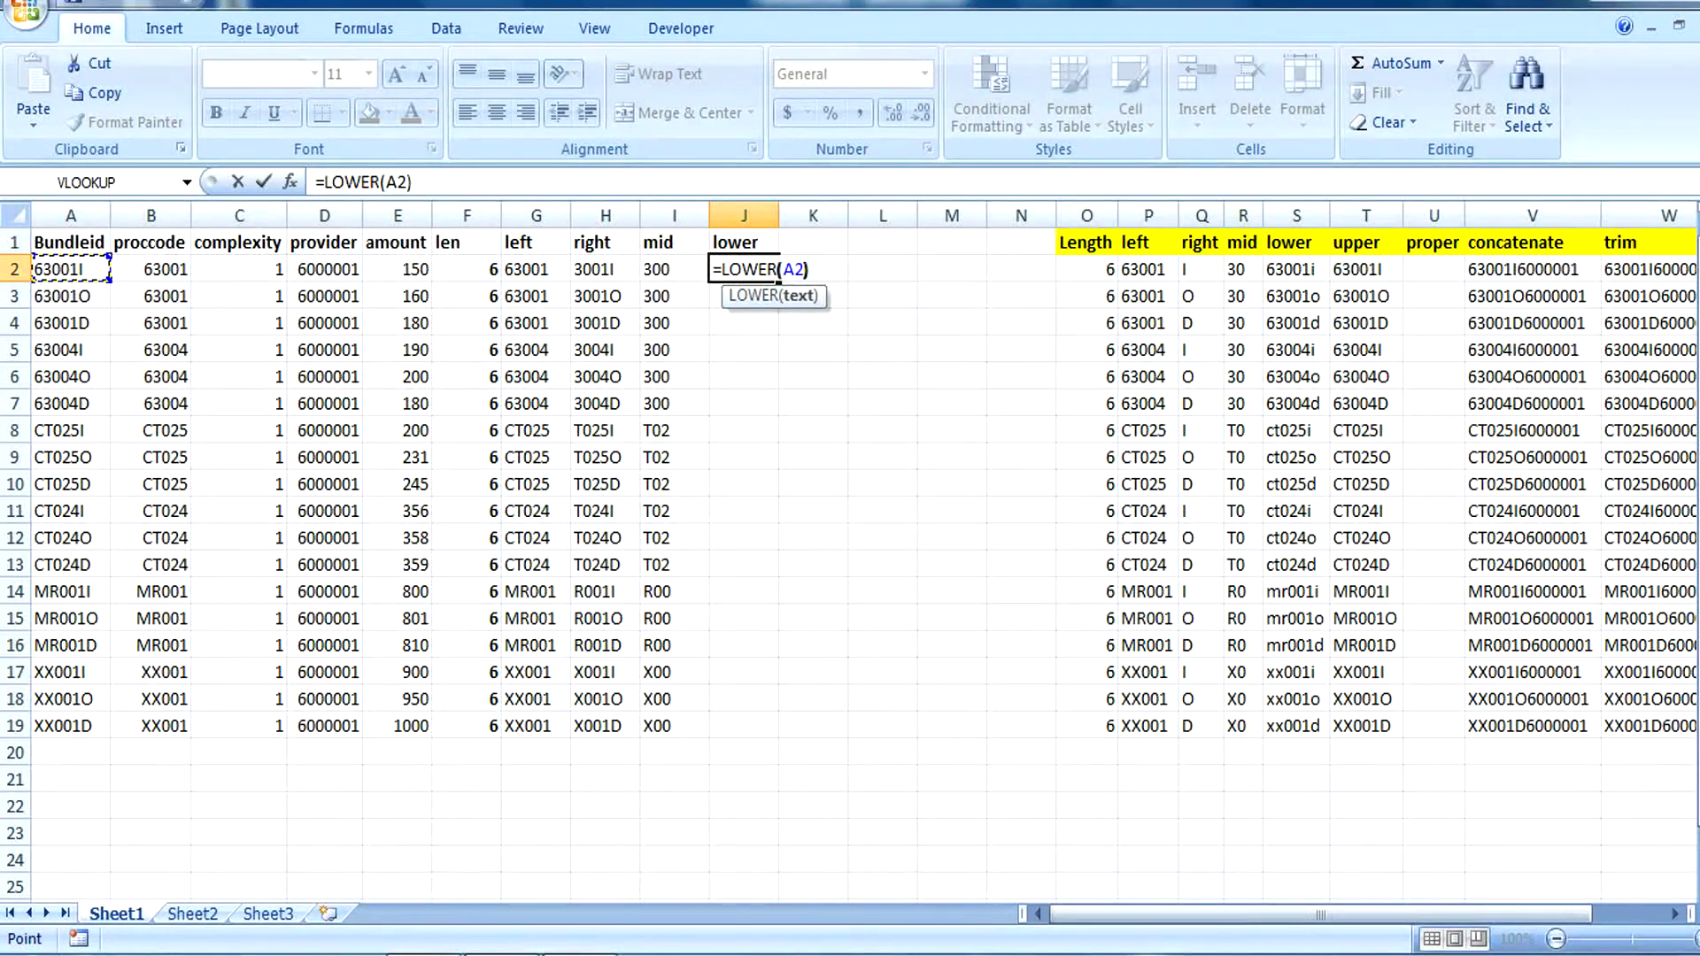
key(Return)
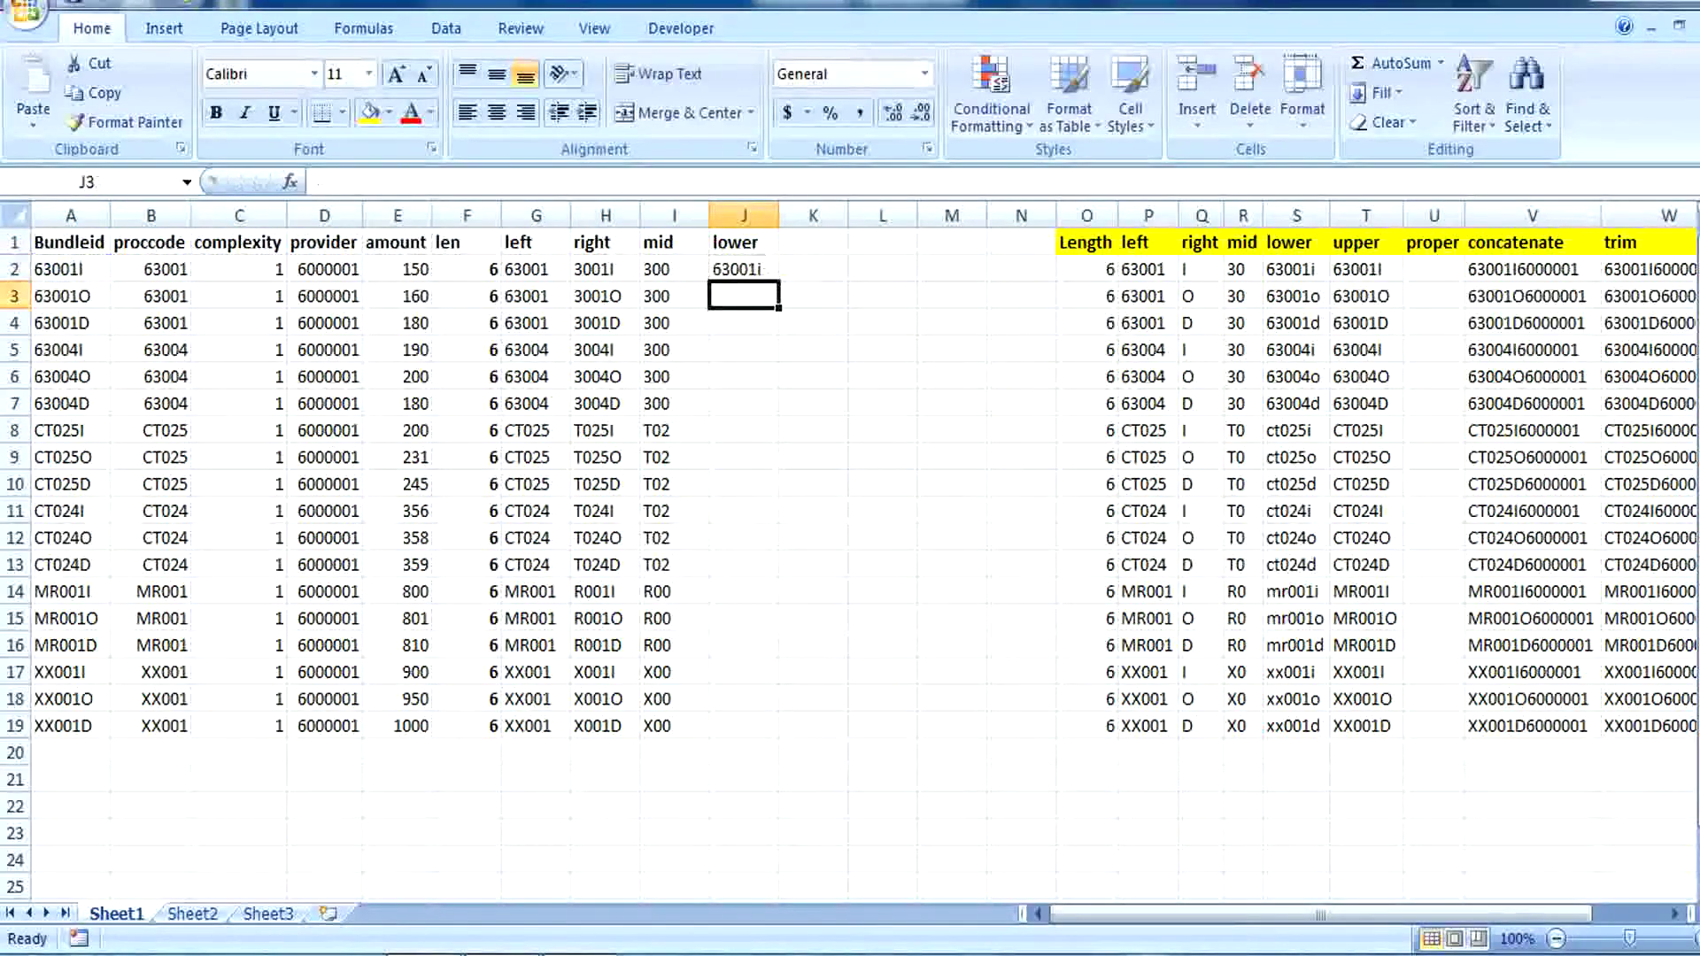
click(743, 269)
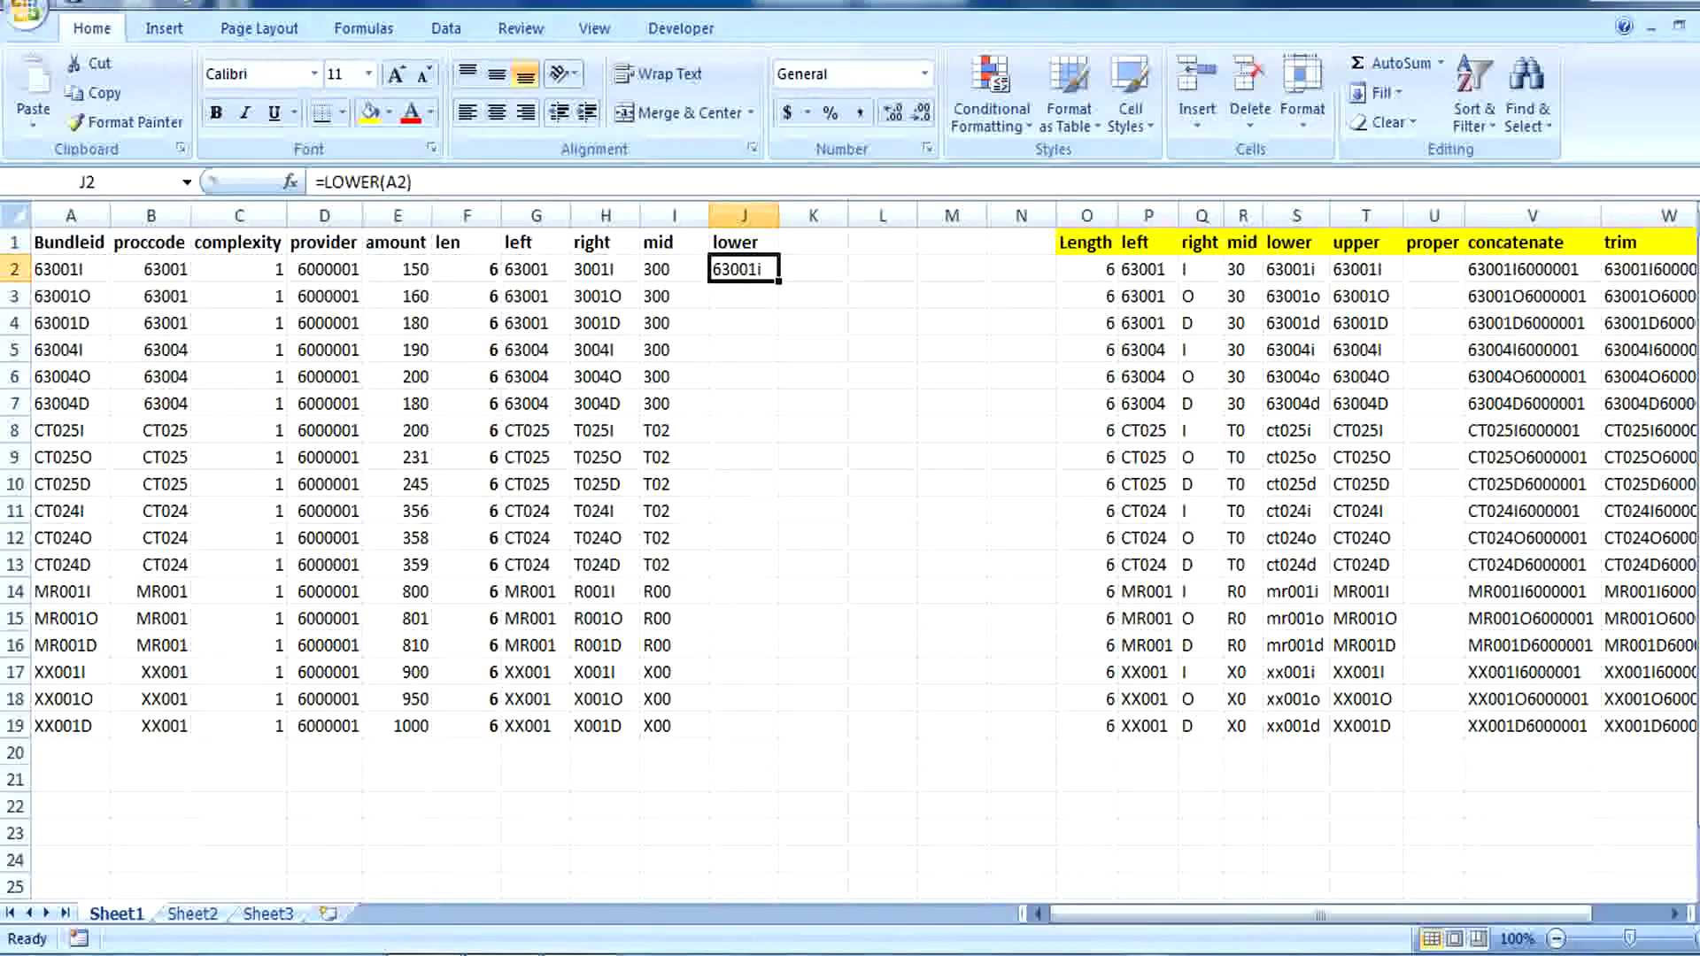
double_click(778, 281)
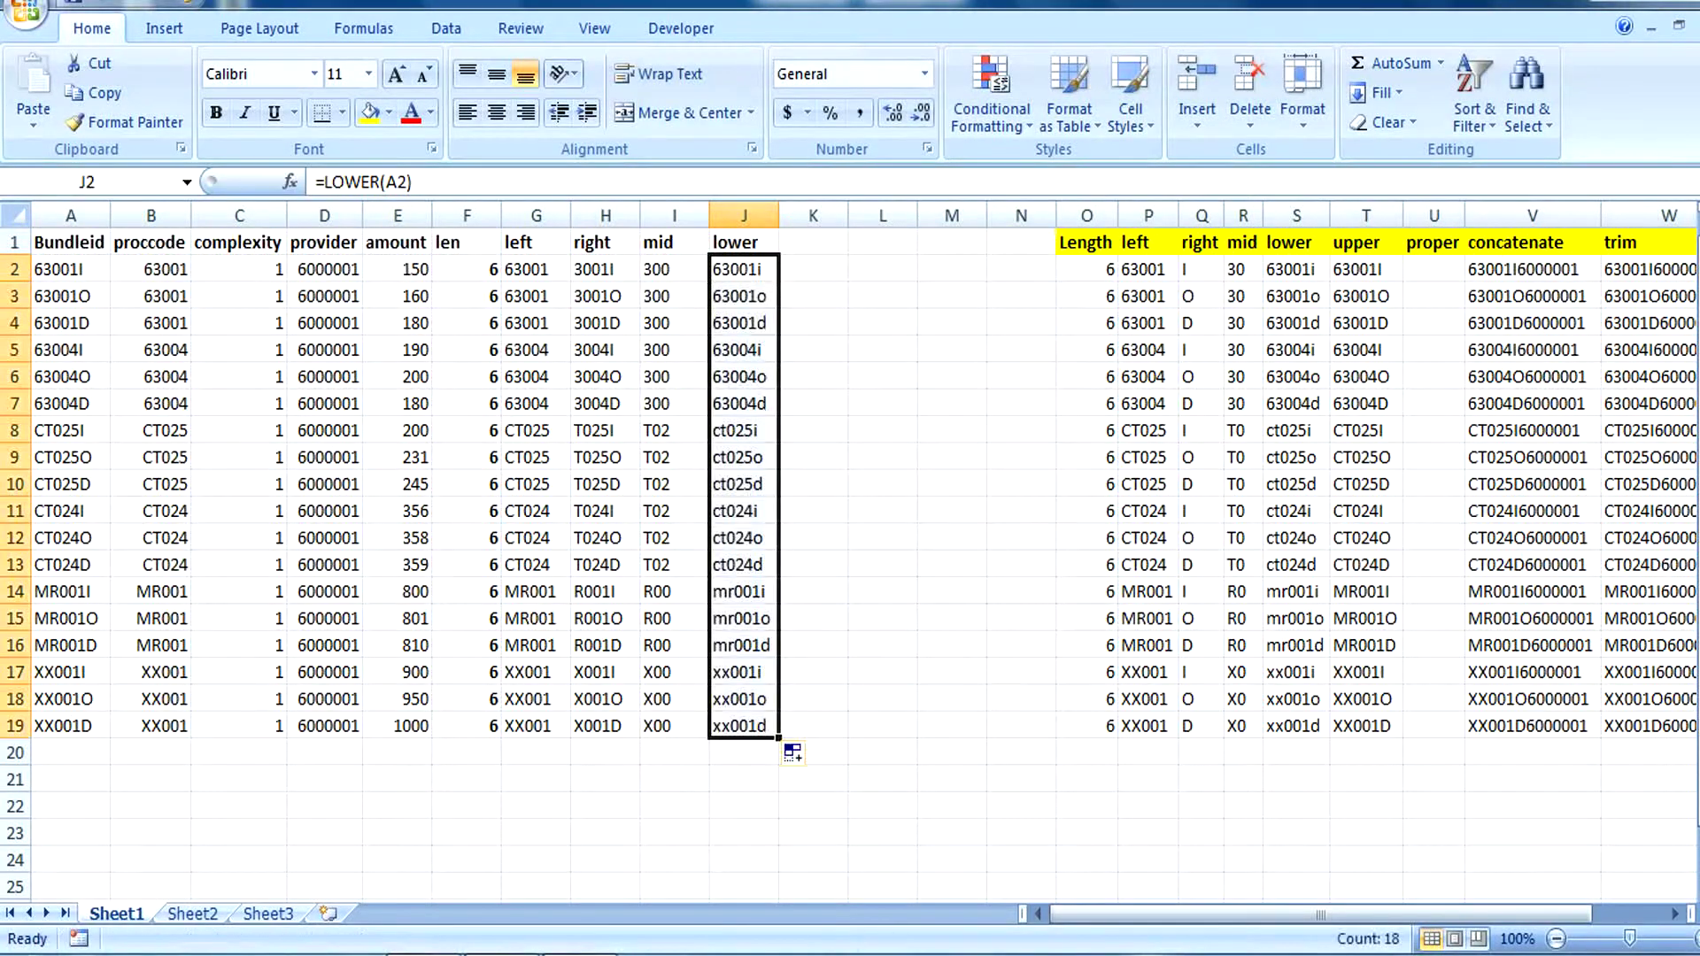
- Enter the heading upper in cell K1 and the formula =UPPER(J2) in cell K2
click(812, 243)
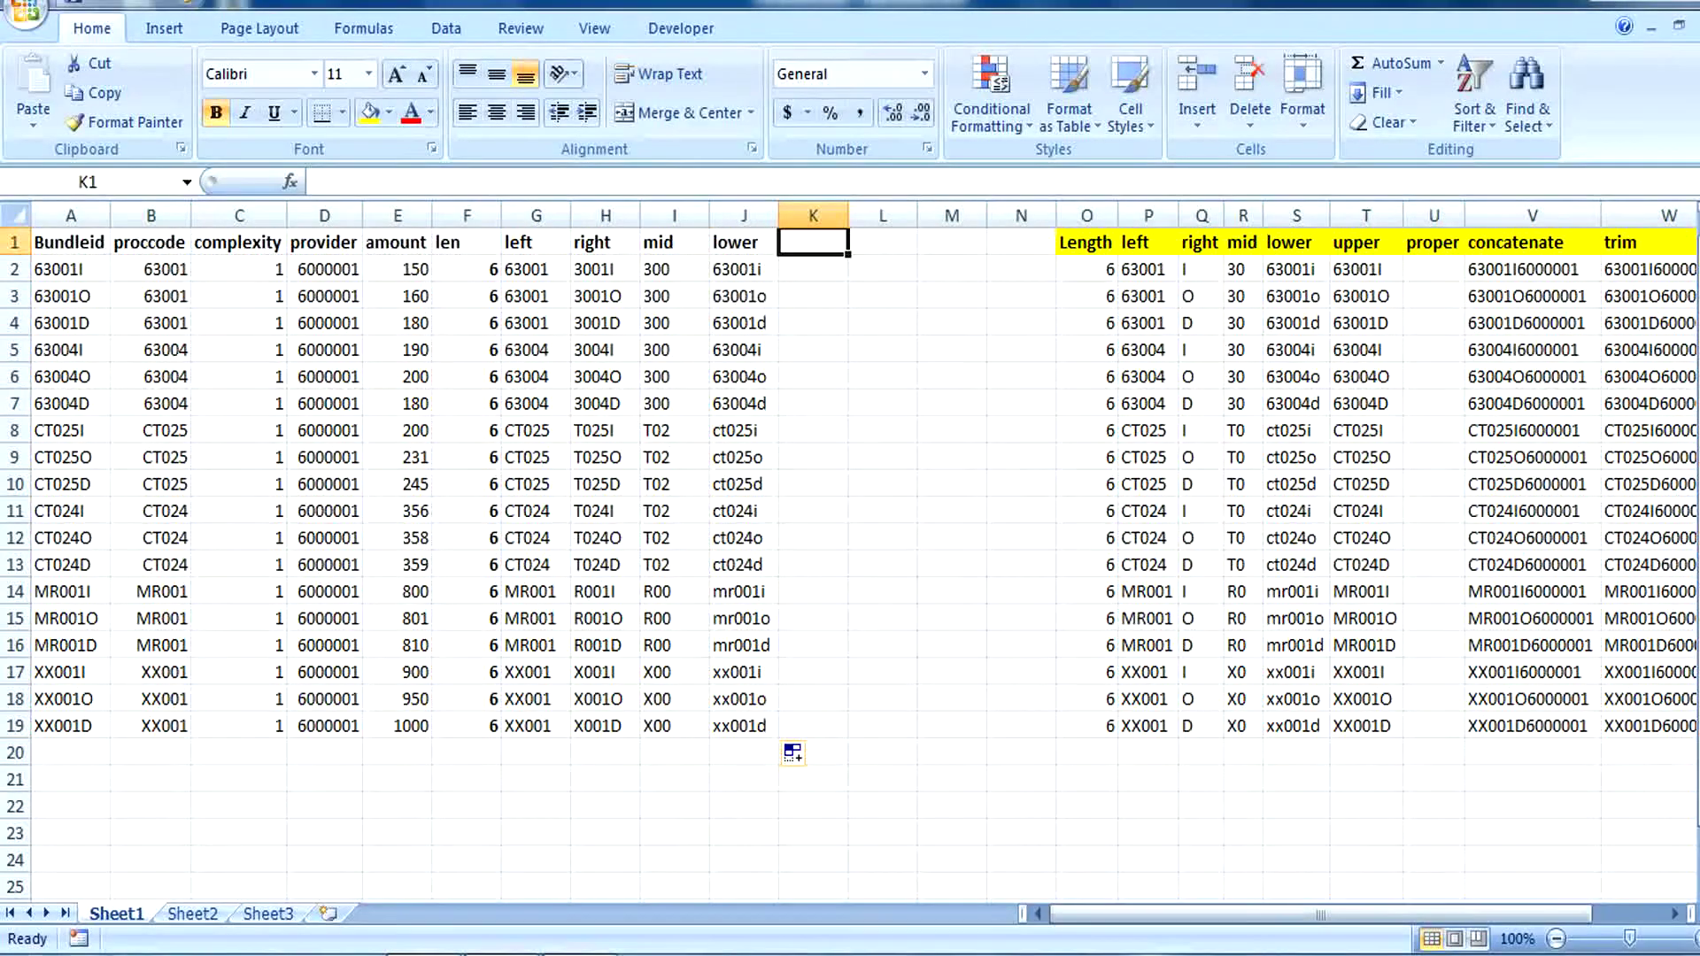
text(upper)
key(Return)
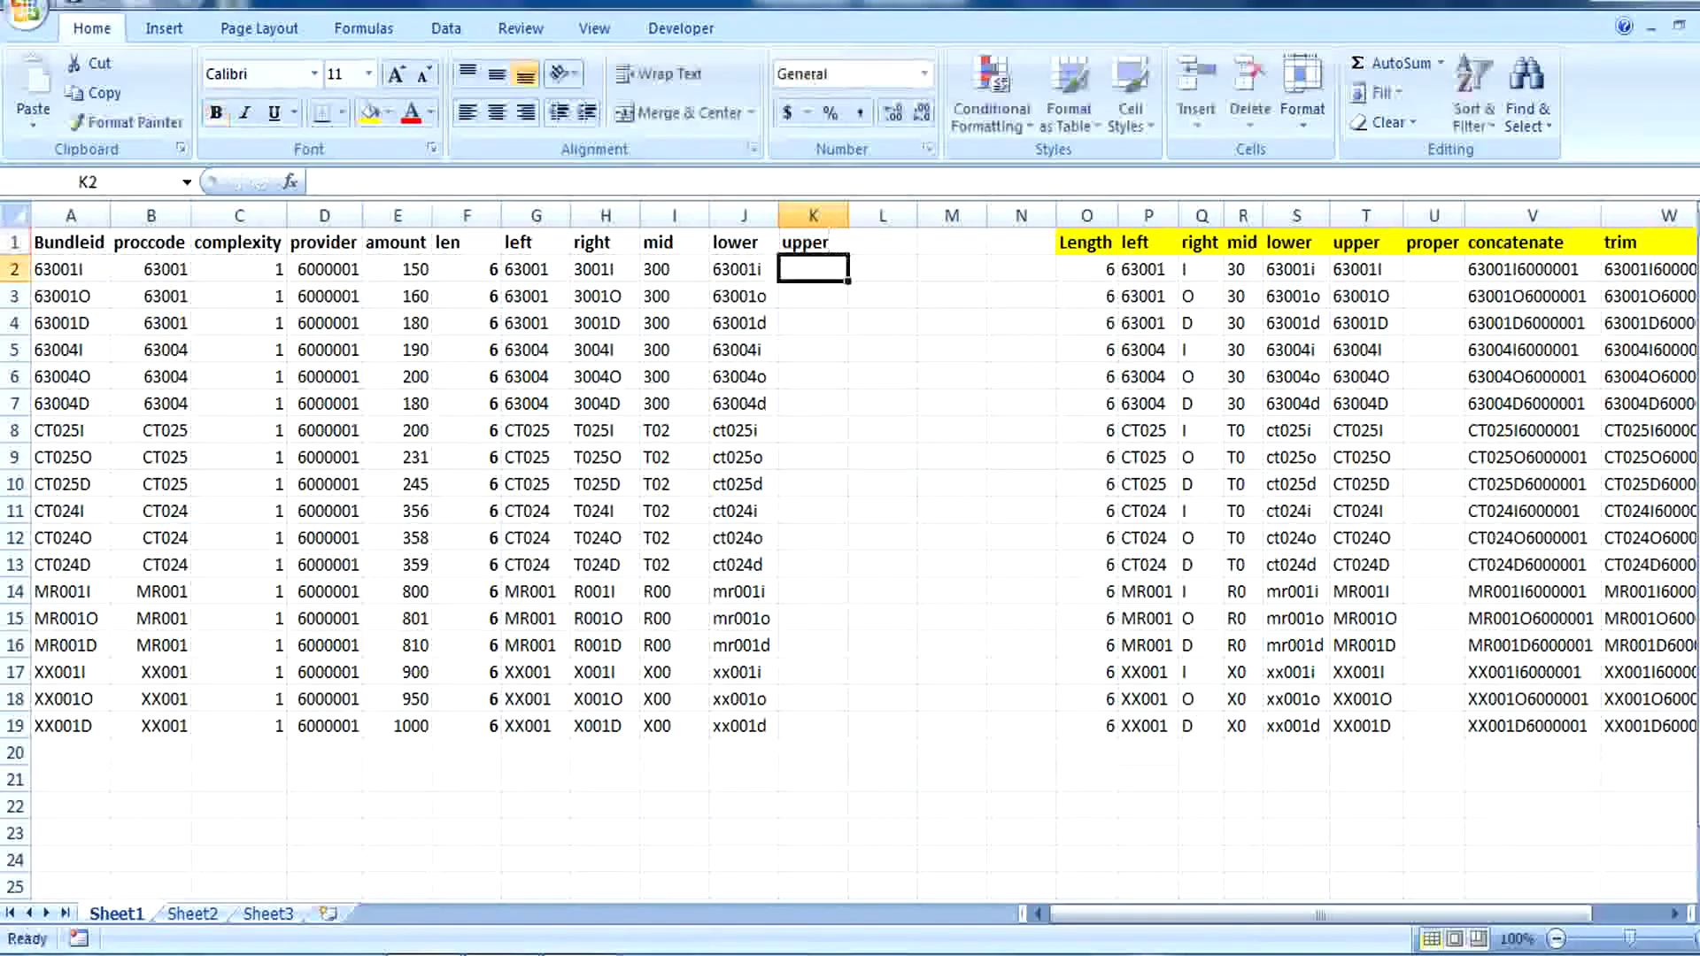
text(=)
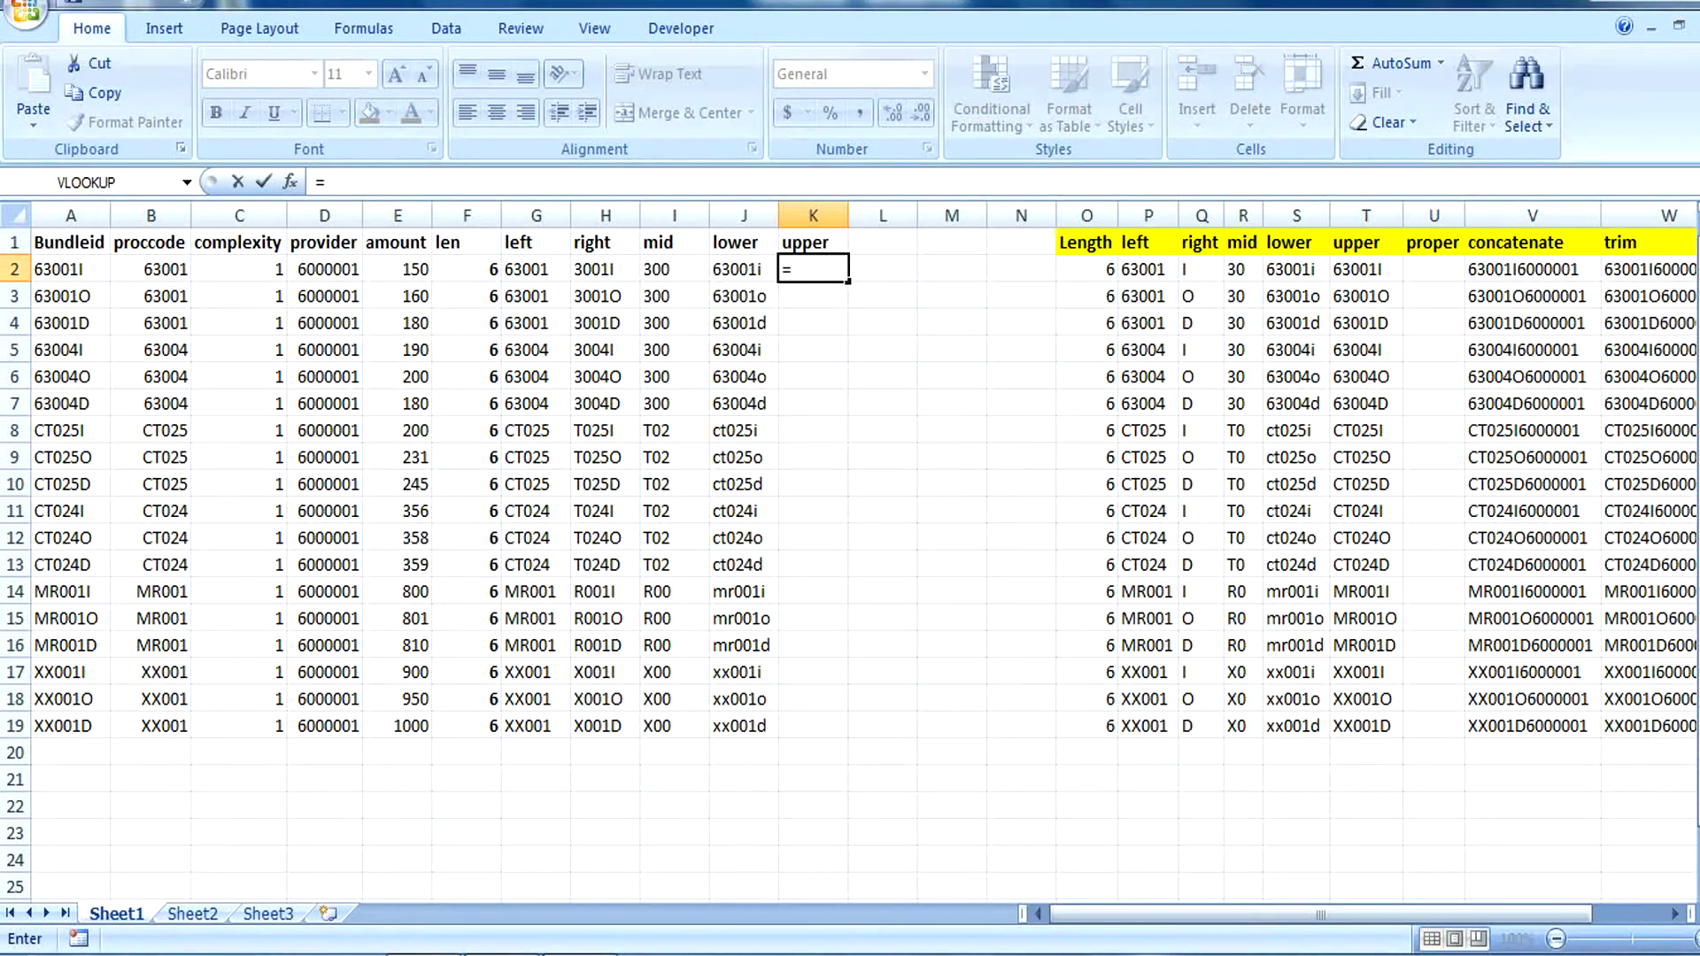
text(upper)
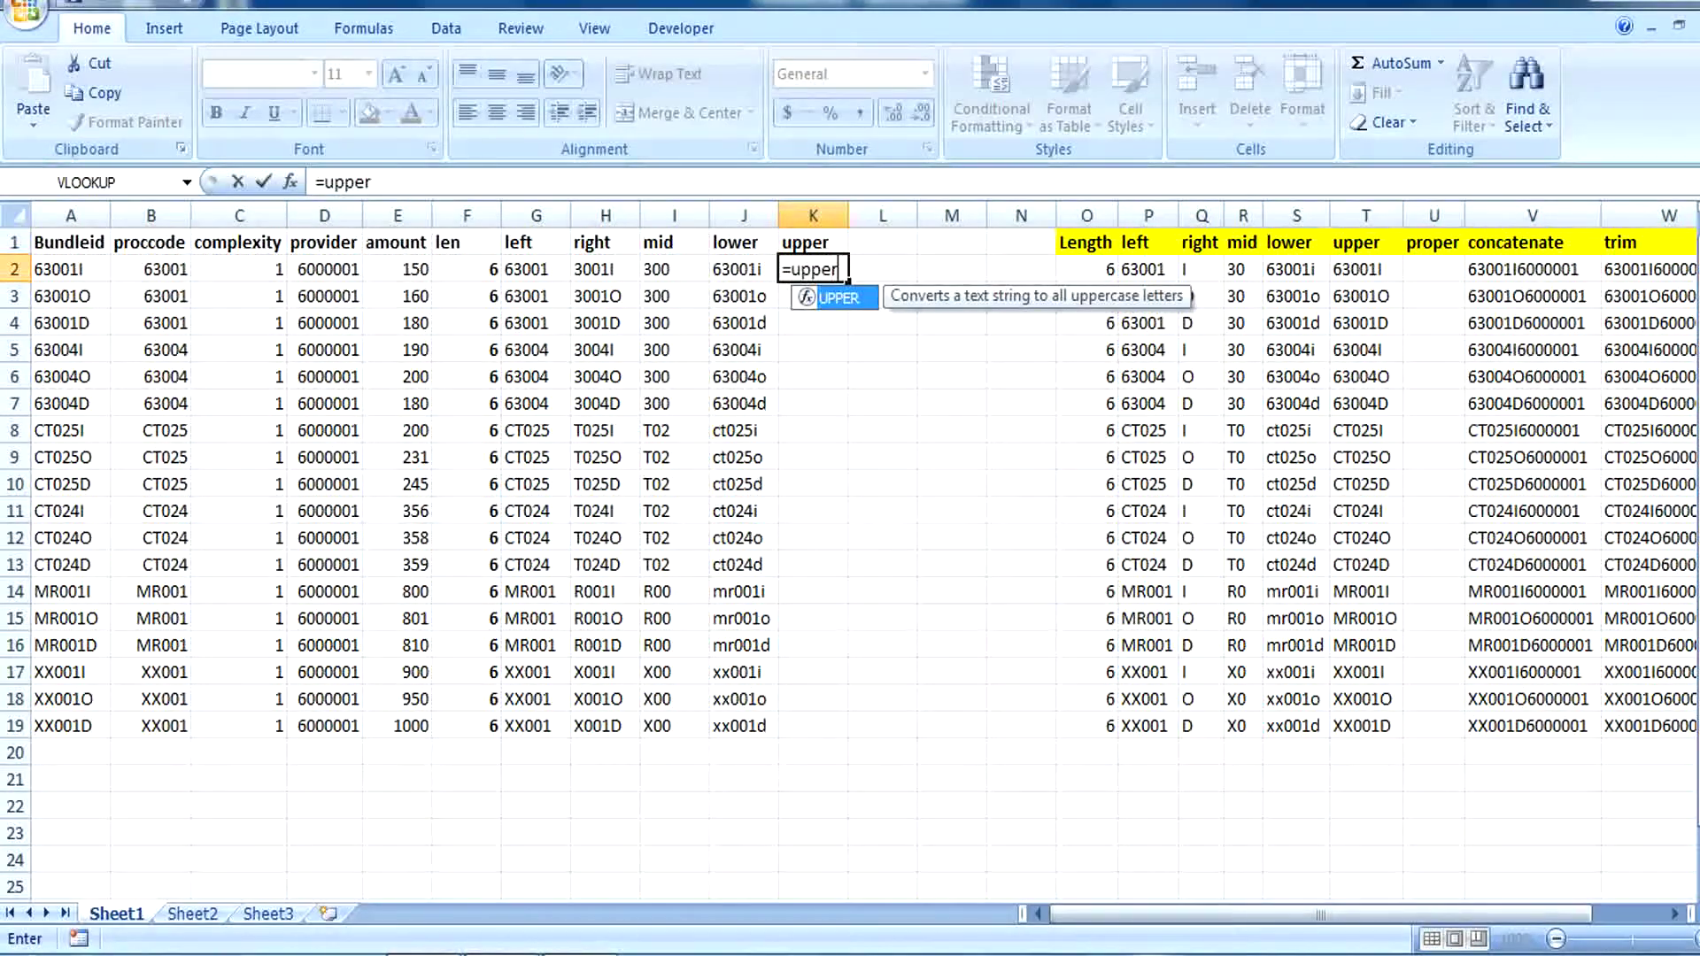
key(Tab)
key(Left)
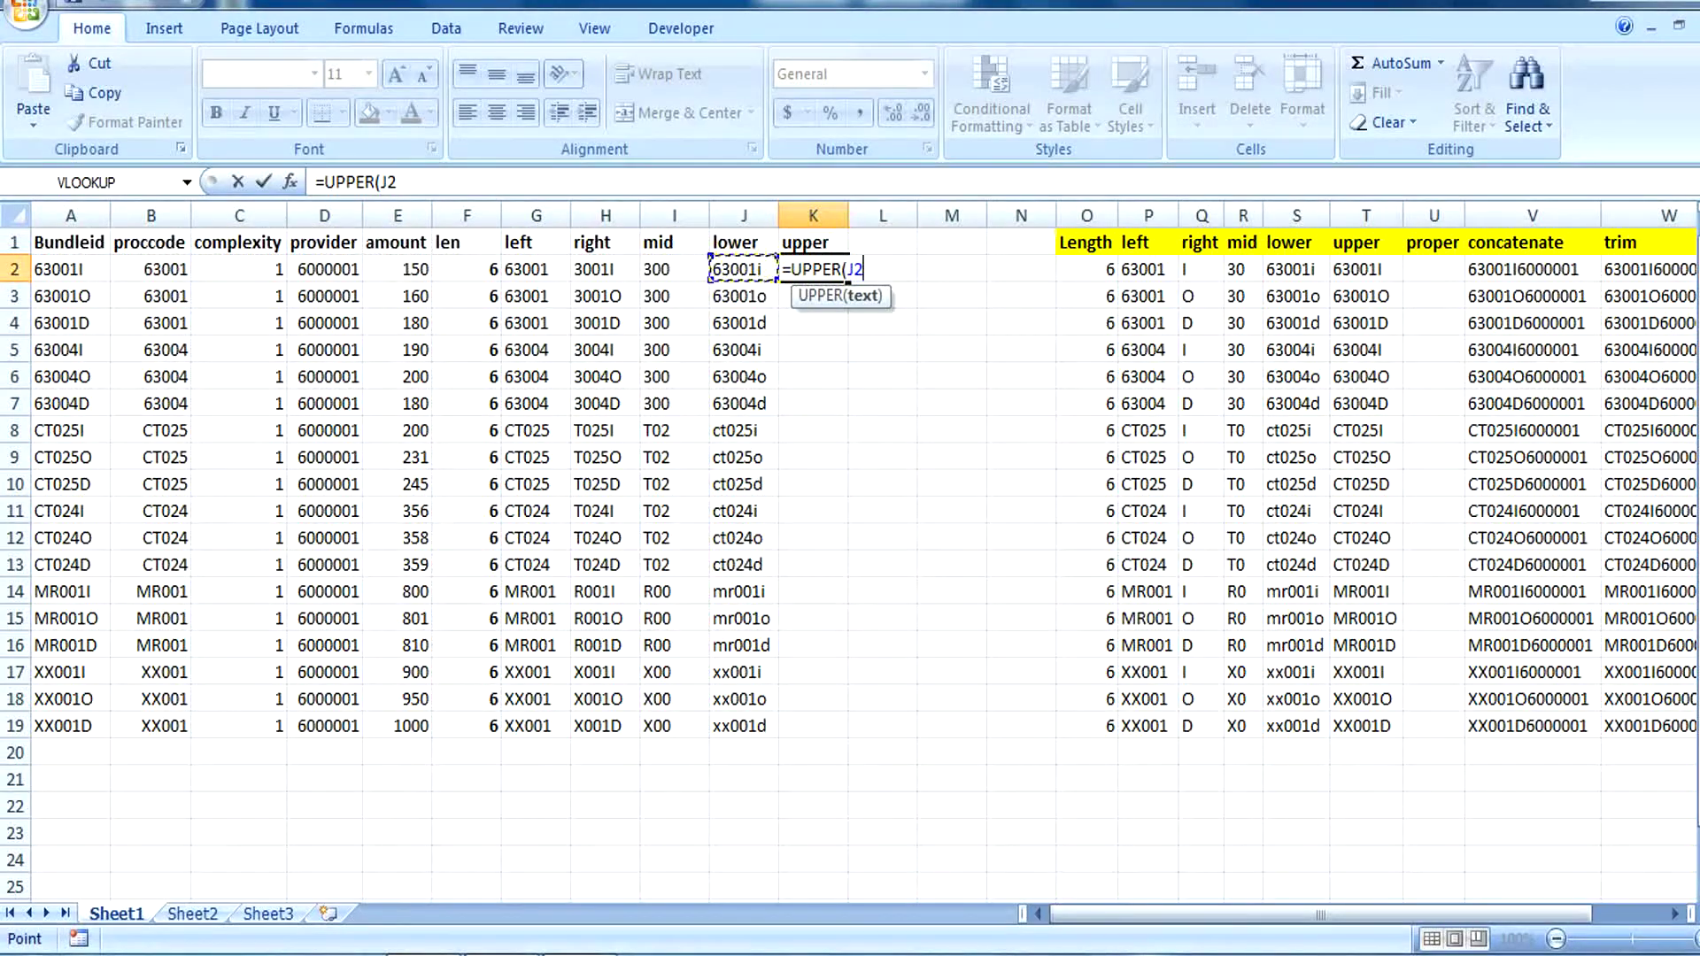
text())
key(Return)
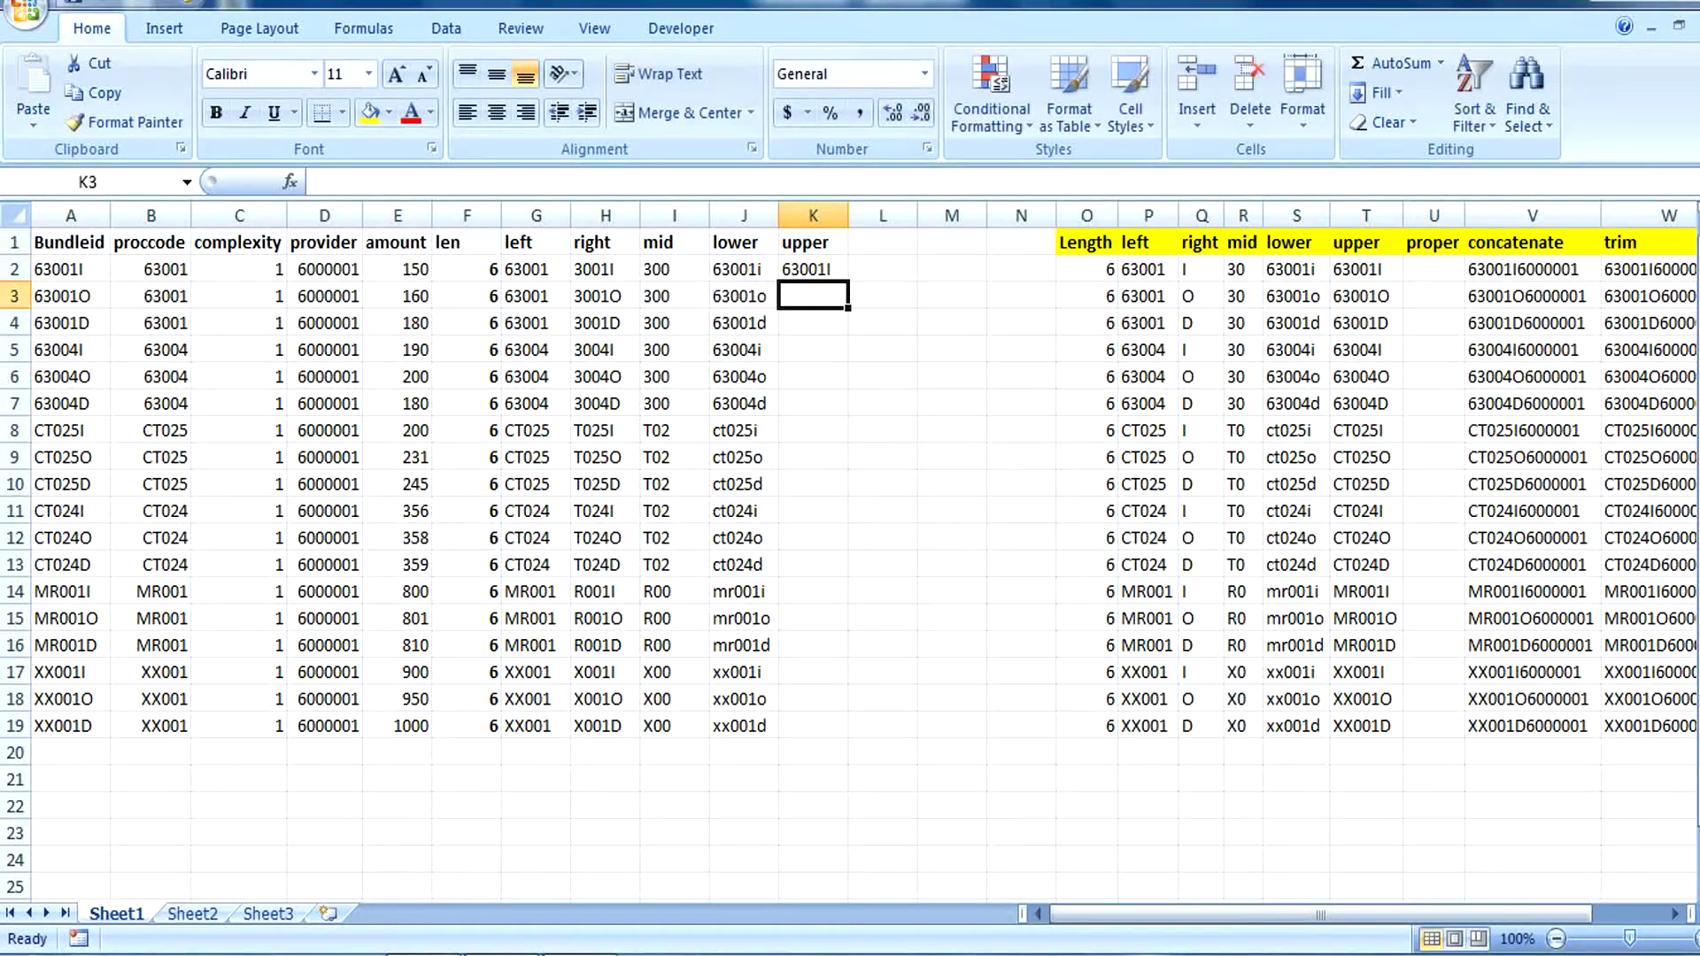
- Fill the UPPER formula from K2 down through row 19 and check it against the LOWER formula in J2
click(813, 269)
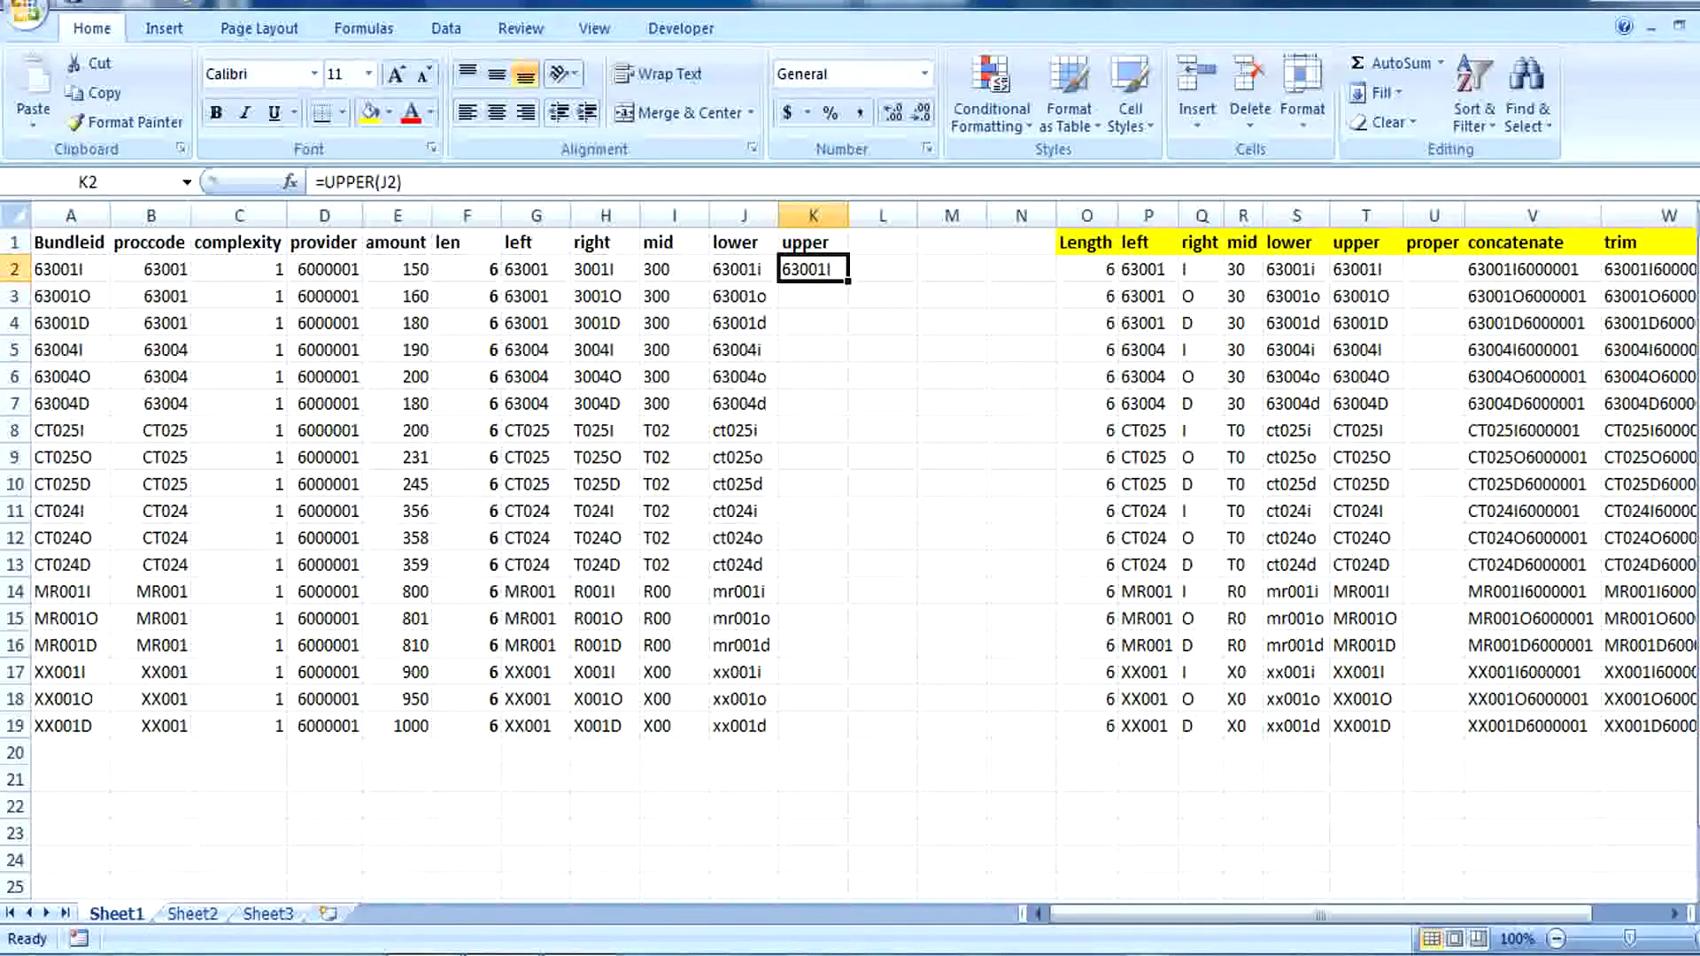
double_click(848, 282)
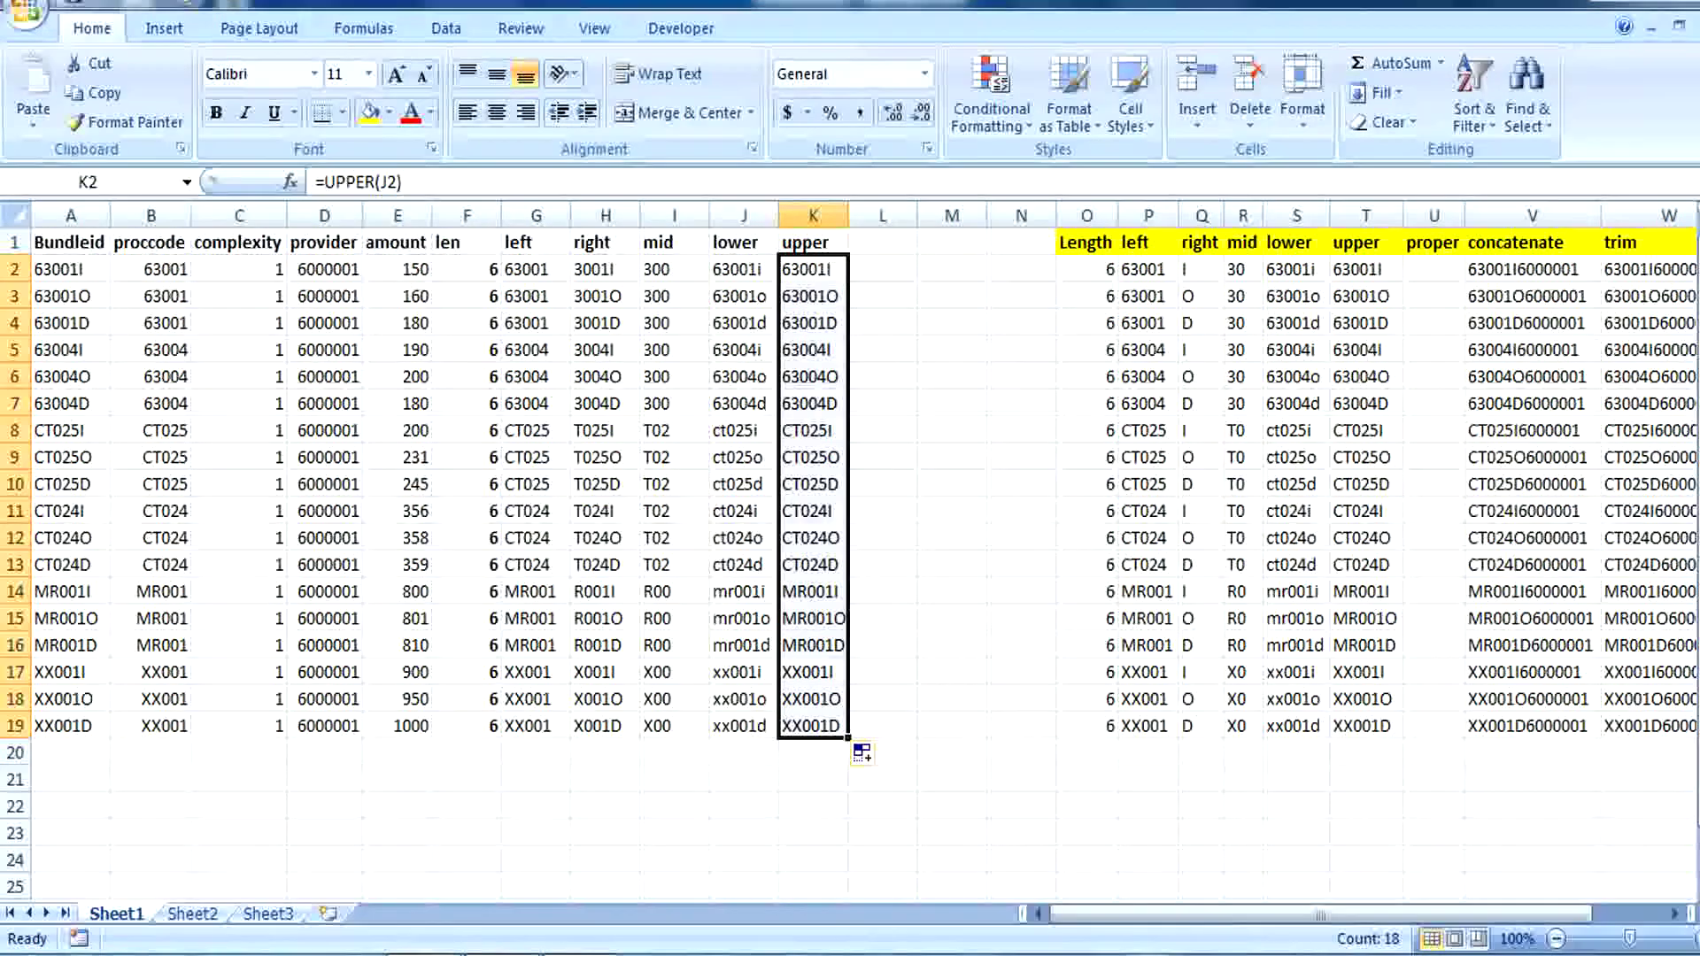
click(882, 269)
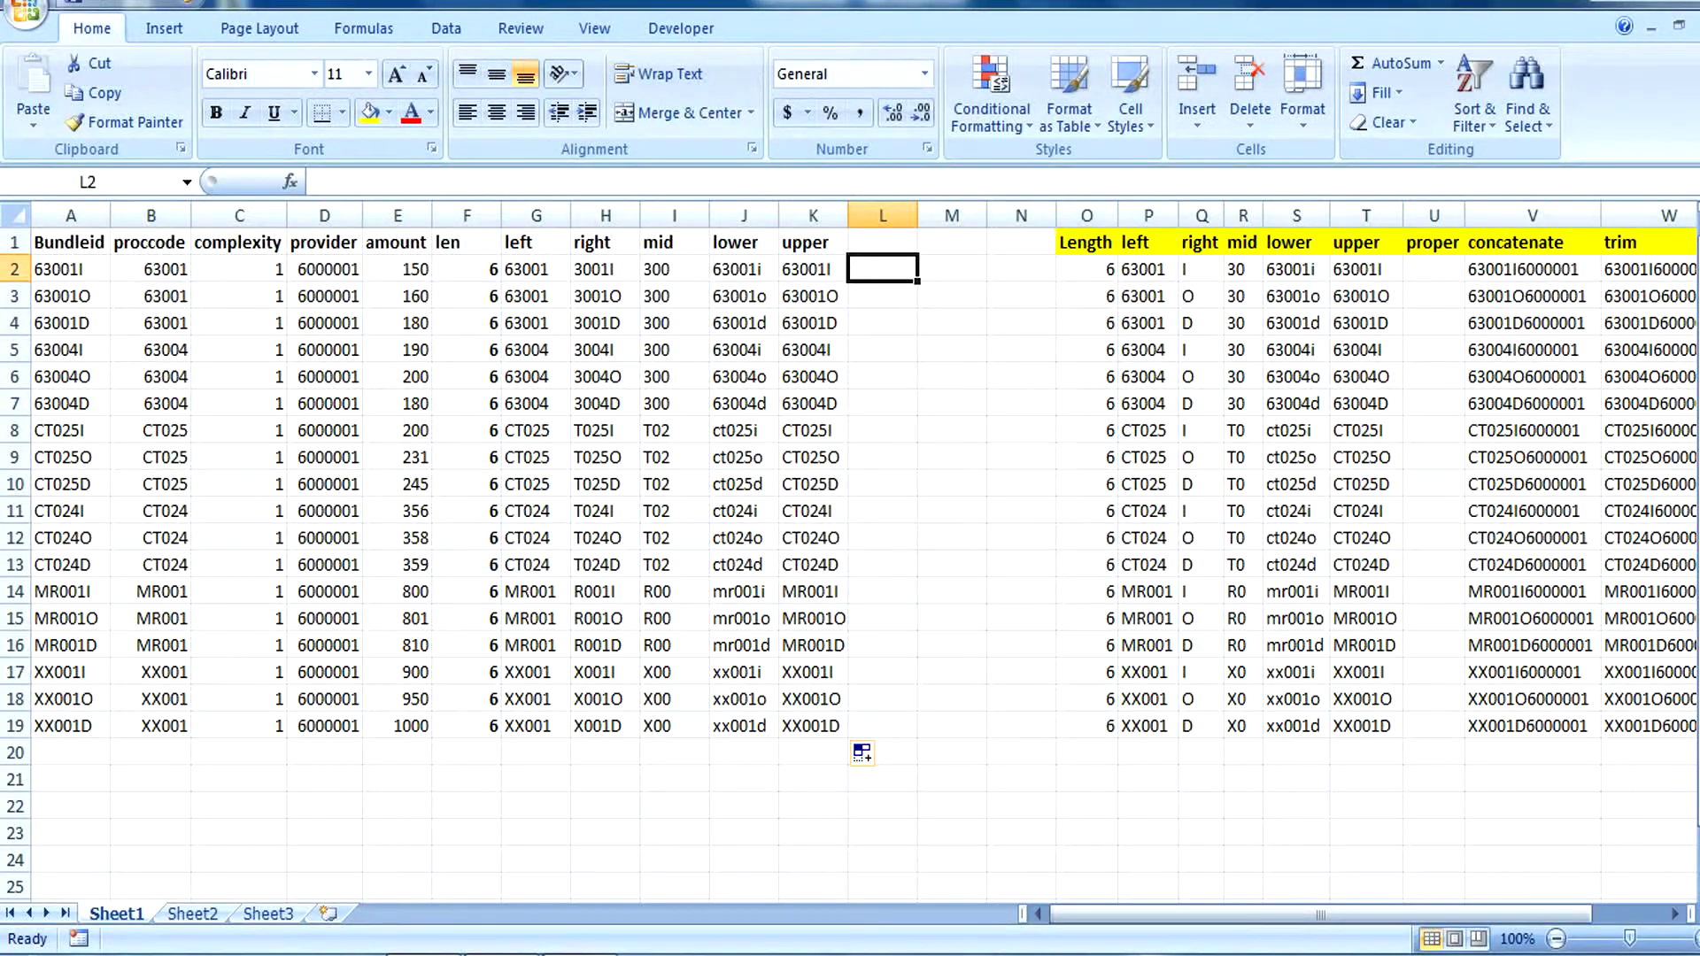
click(744, 269)
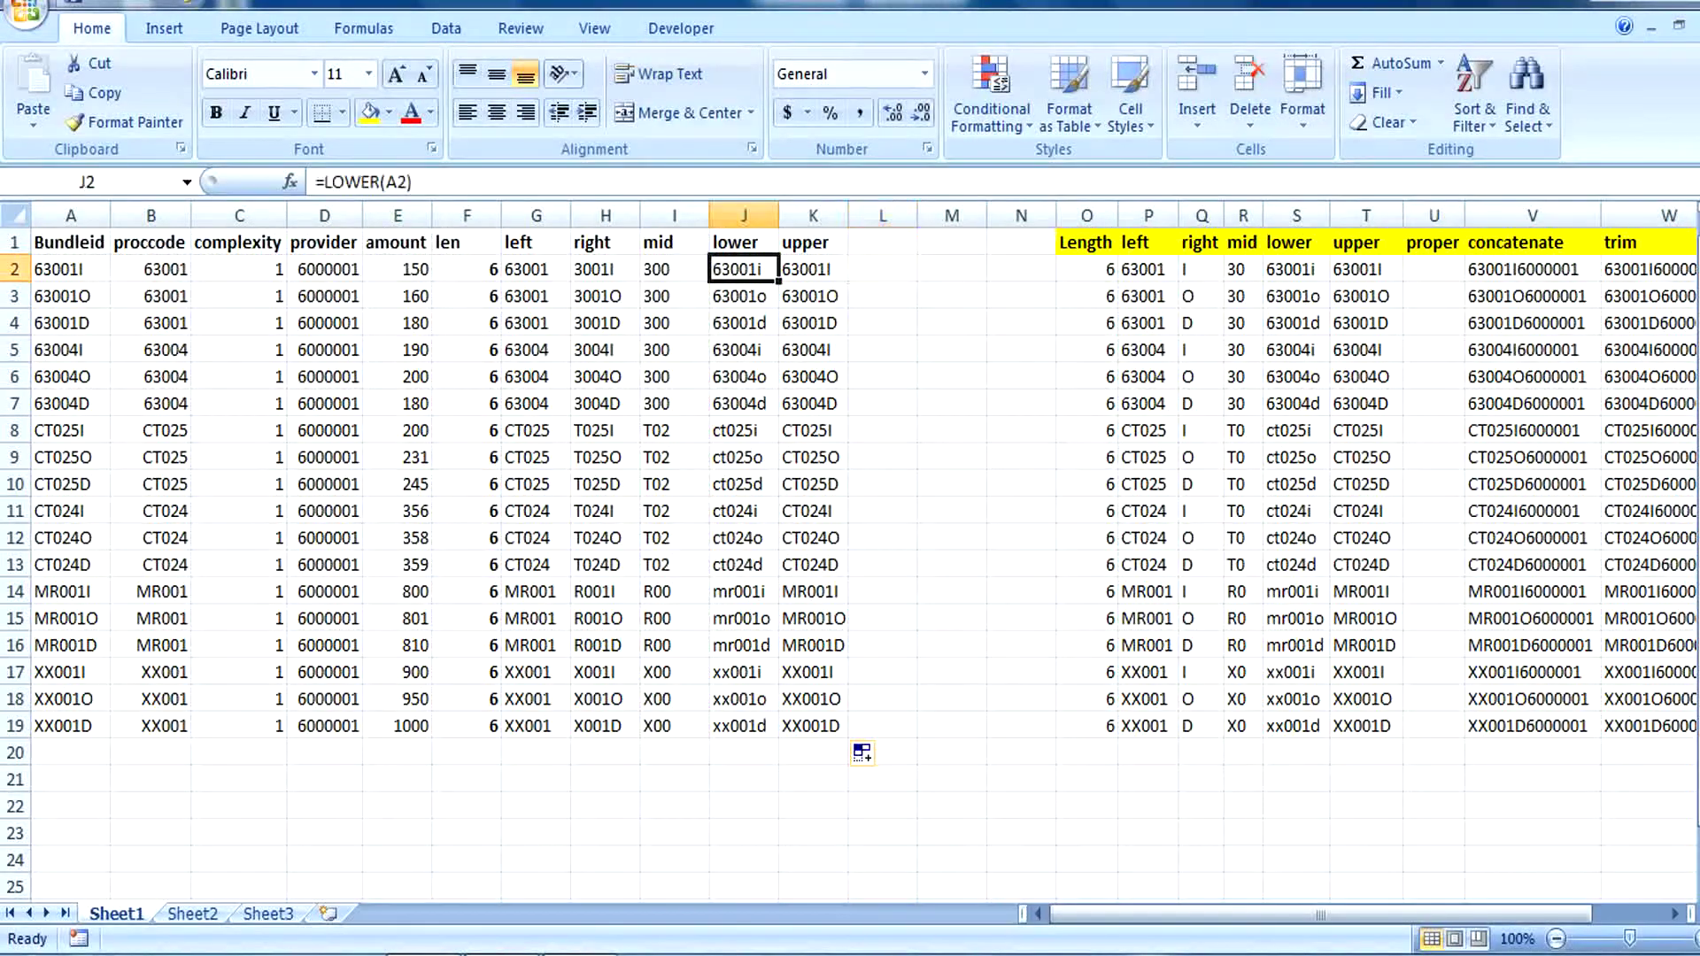
click(813, 270)
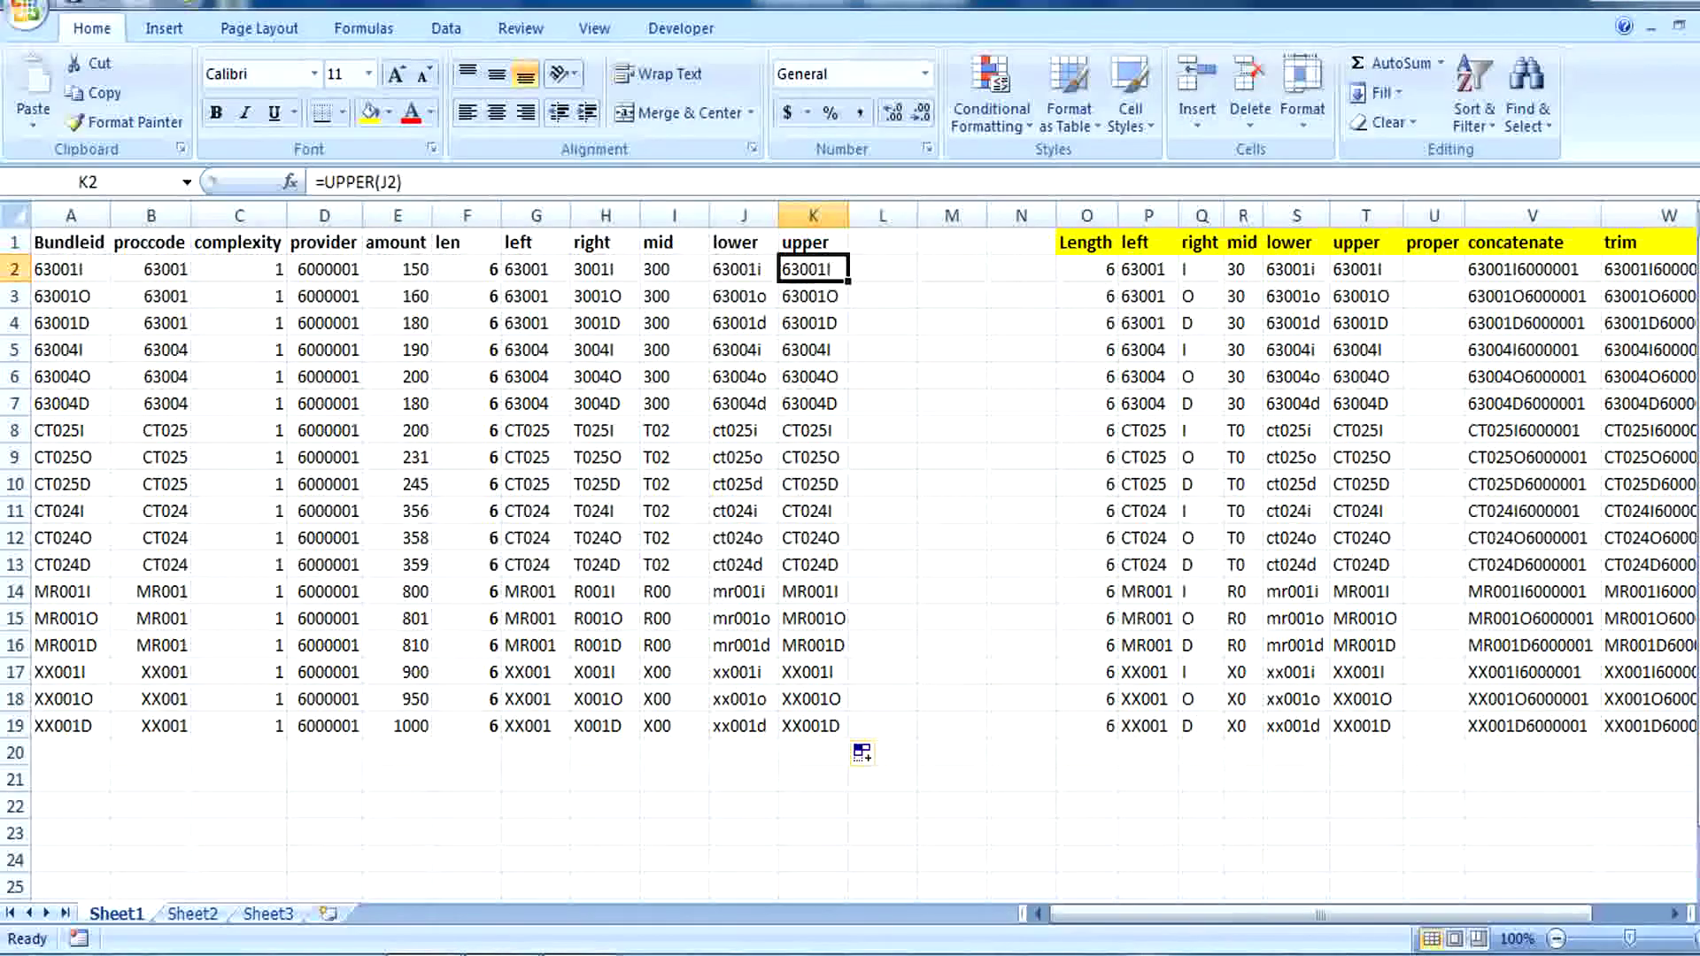
- Enter the heading concatenate in cell L1
click(883, 243)
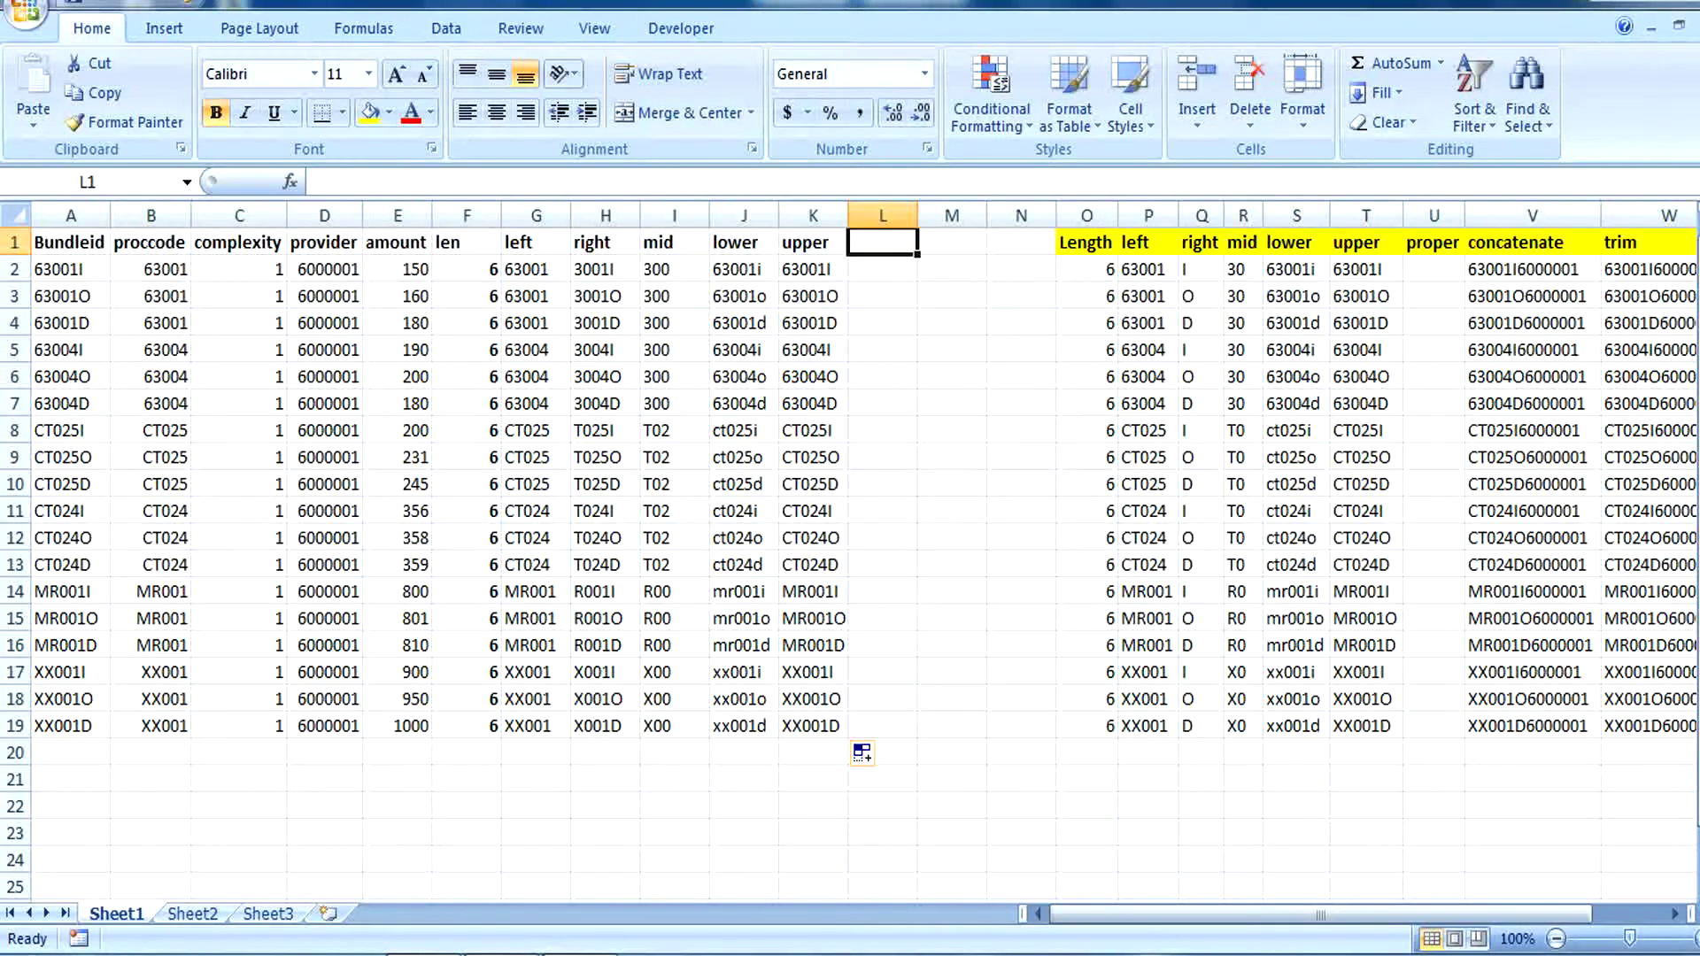
text(concat)
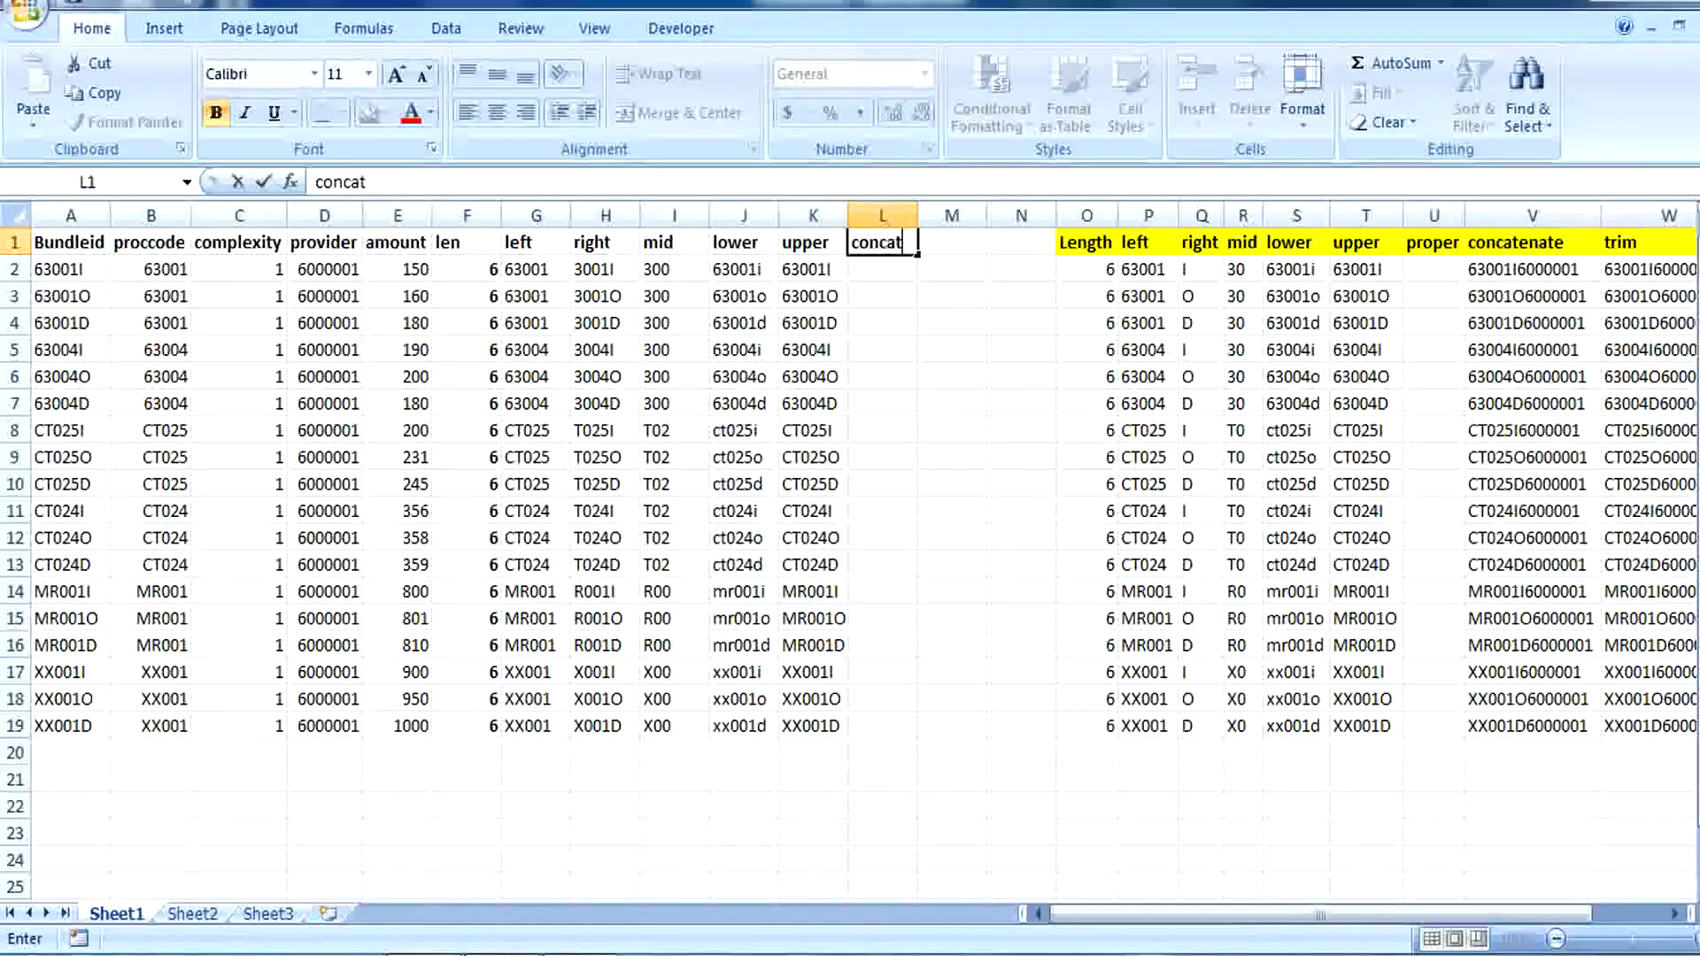
text(enate)
key(Return)
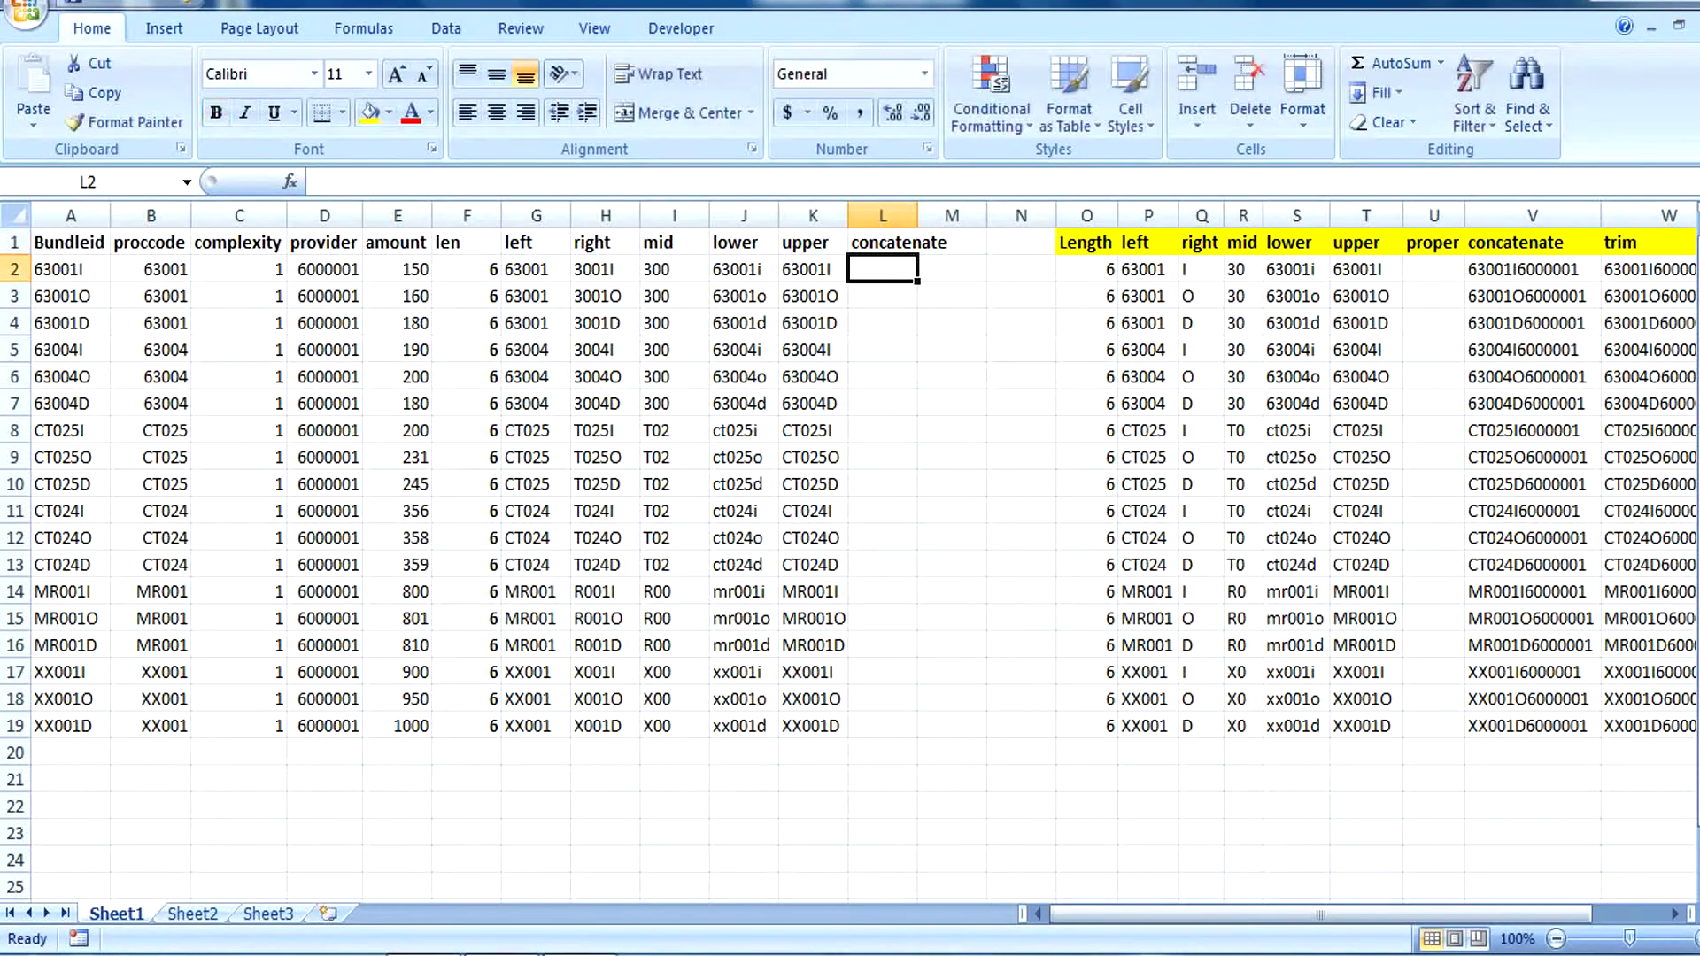
- Enter the formula =CONCATENATE(A2,D2,E2) in cell L2 to join the Bundleid, provider and amount
text(=conc)
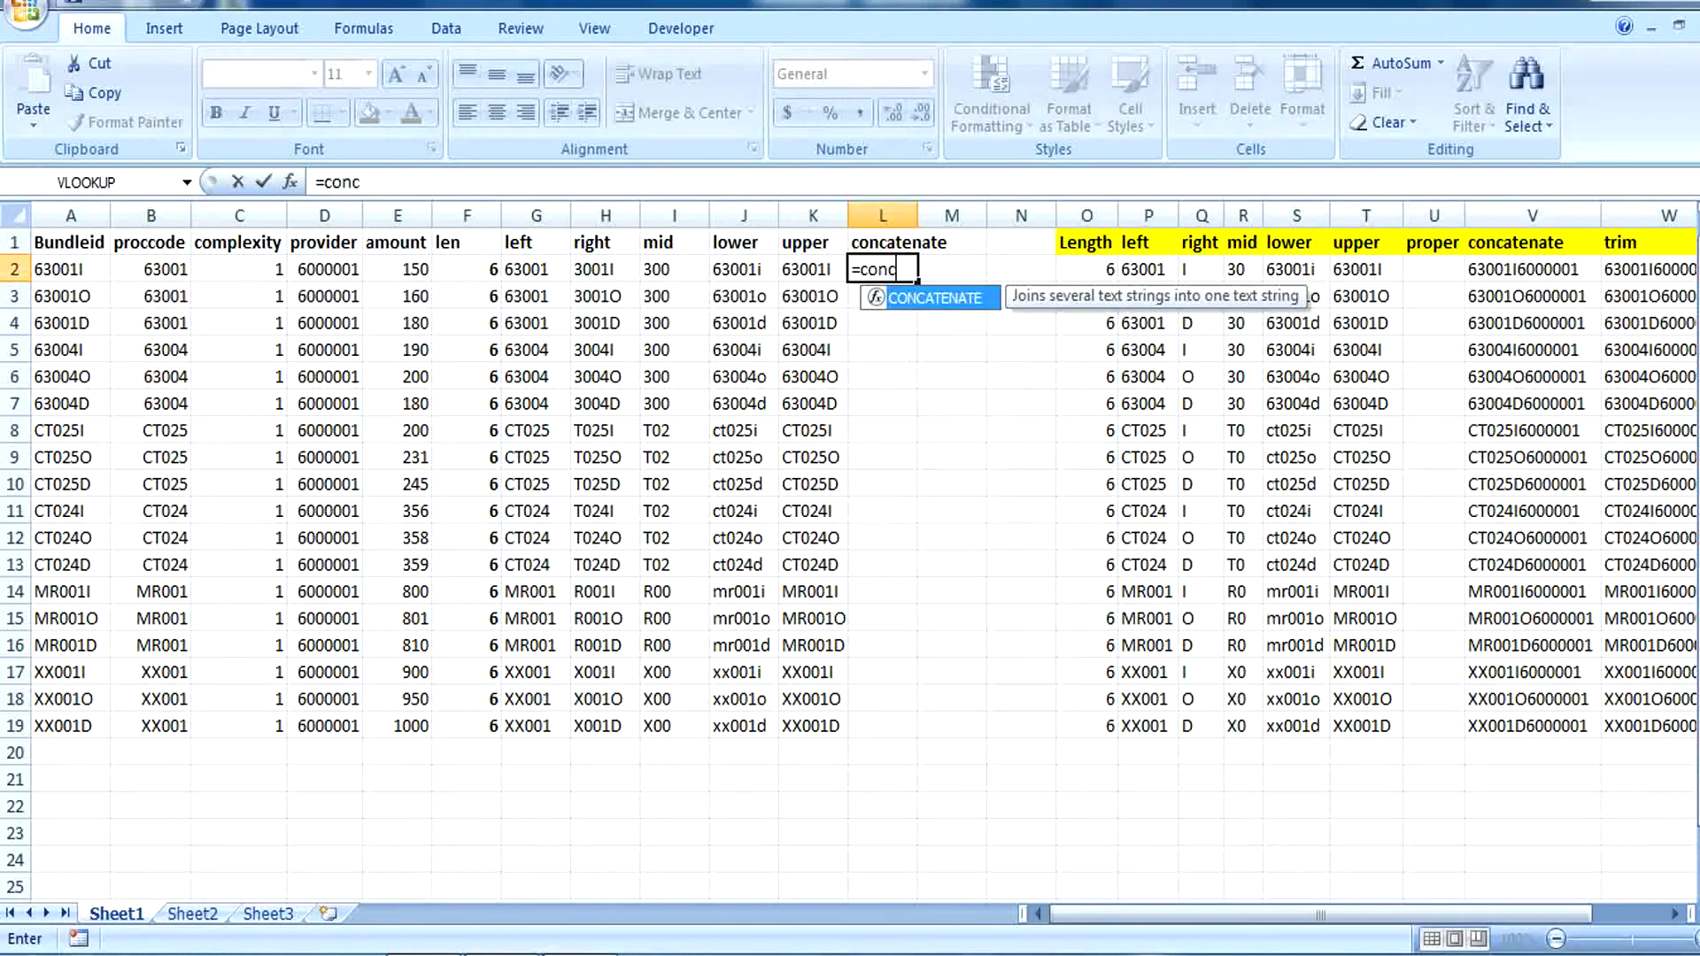
key(Tab)
key(Left)
key(Left)
key(Left)
key(Left)
key(Left)
key(Left)
key(Left)
key(Left)
key(Left)
key(Left)
key(Left)
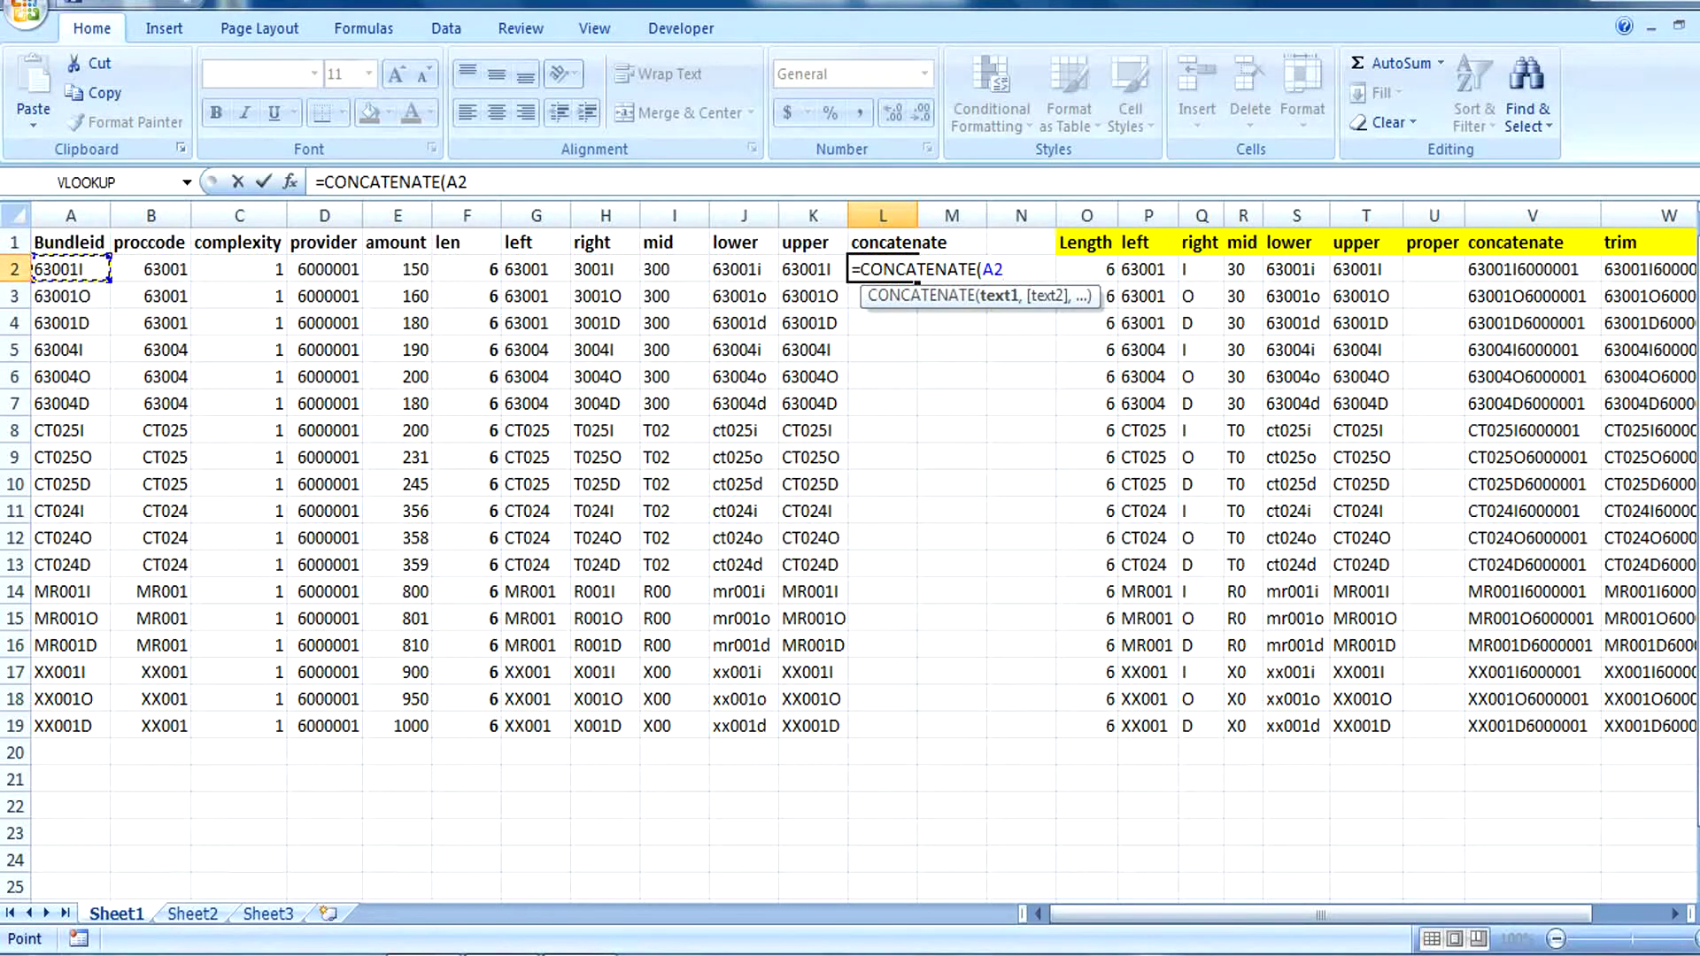
text(,)
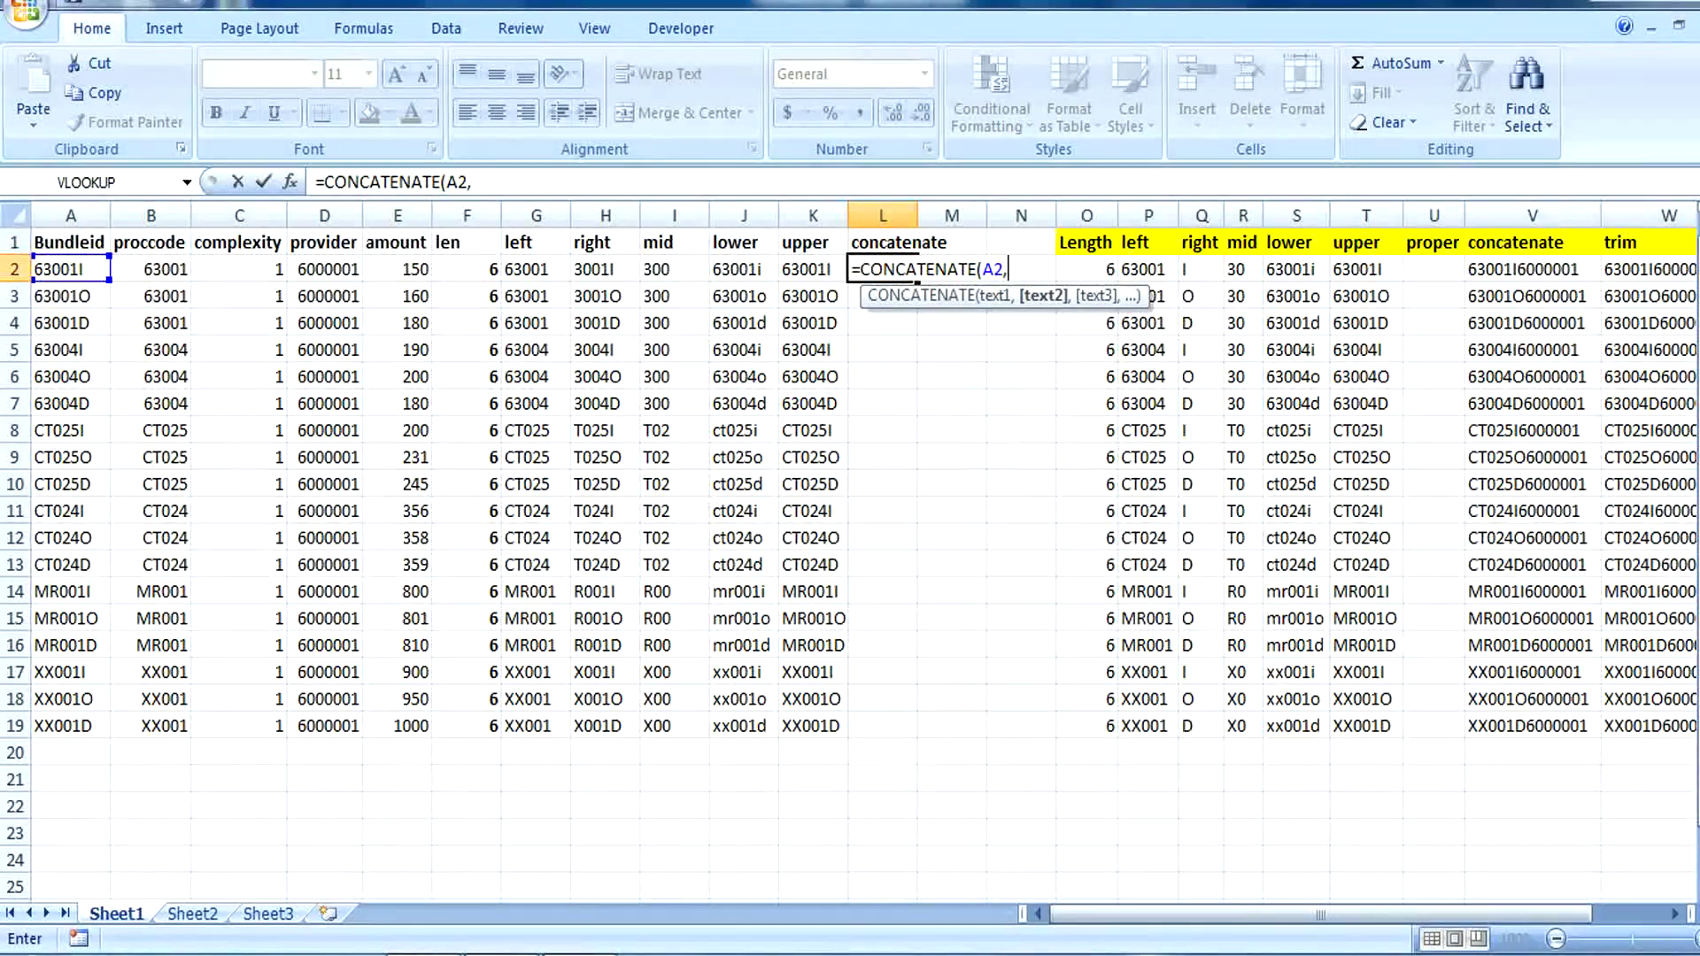
click(324, 269)
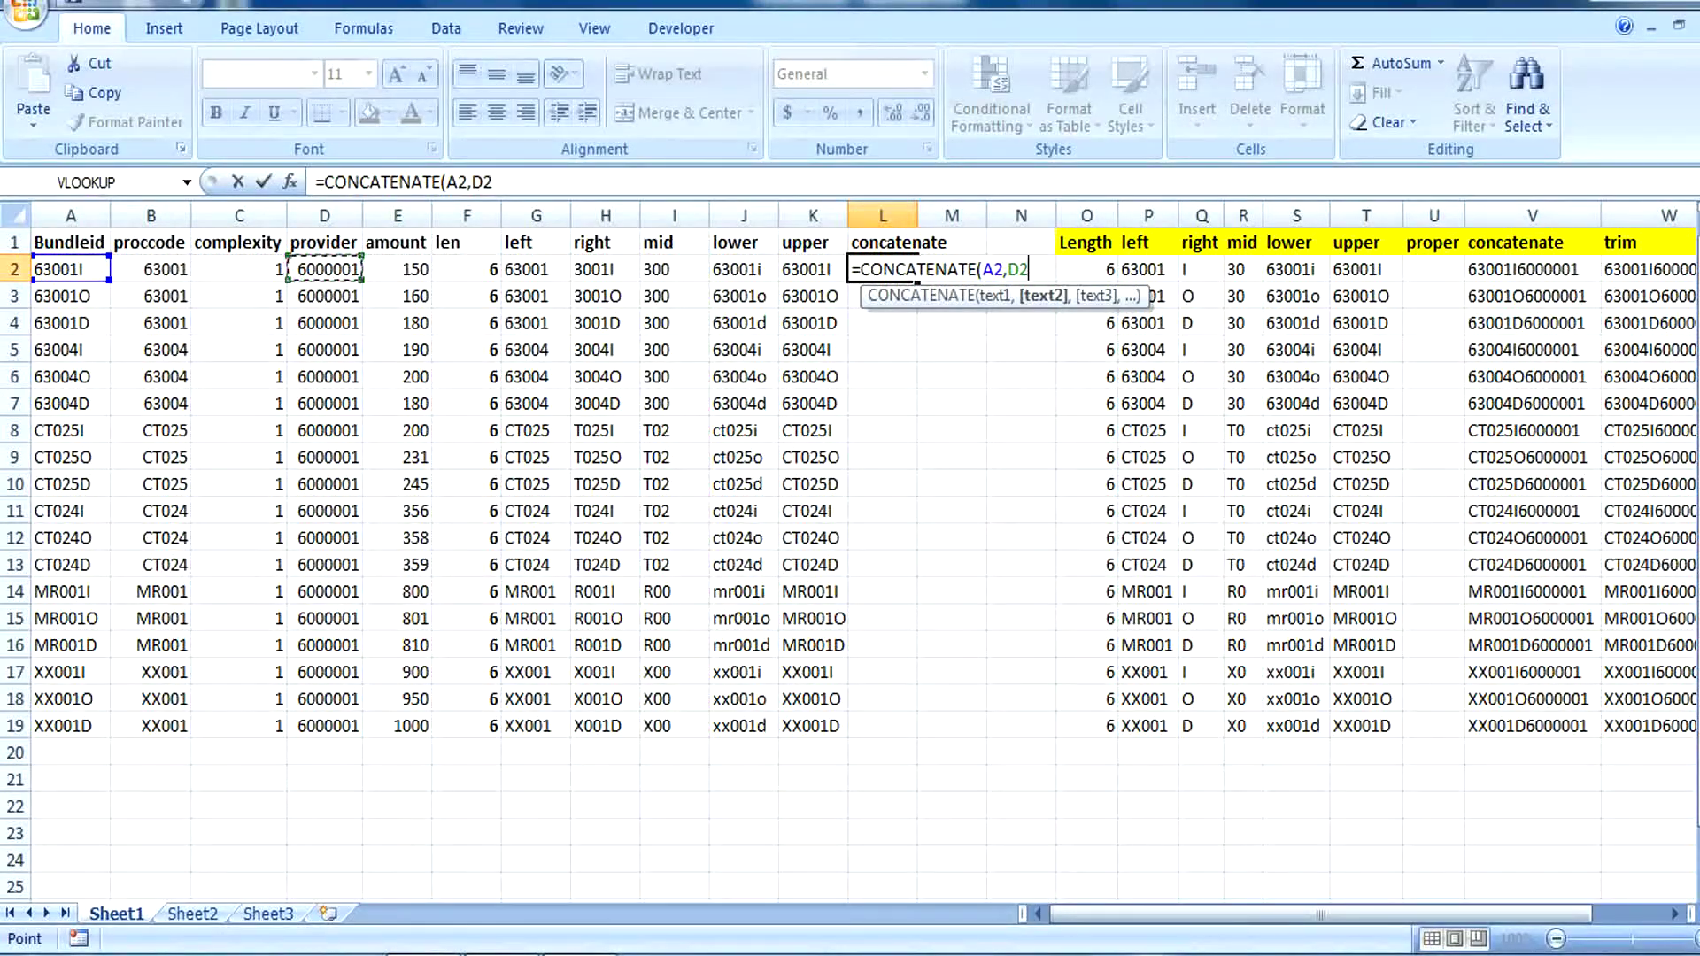
text(,)
click(397, 269)
text())
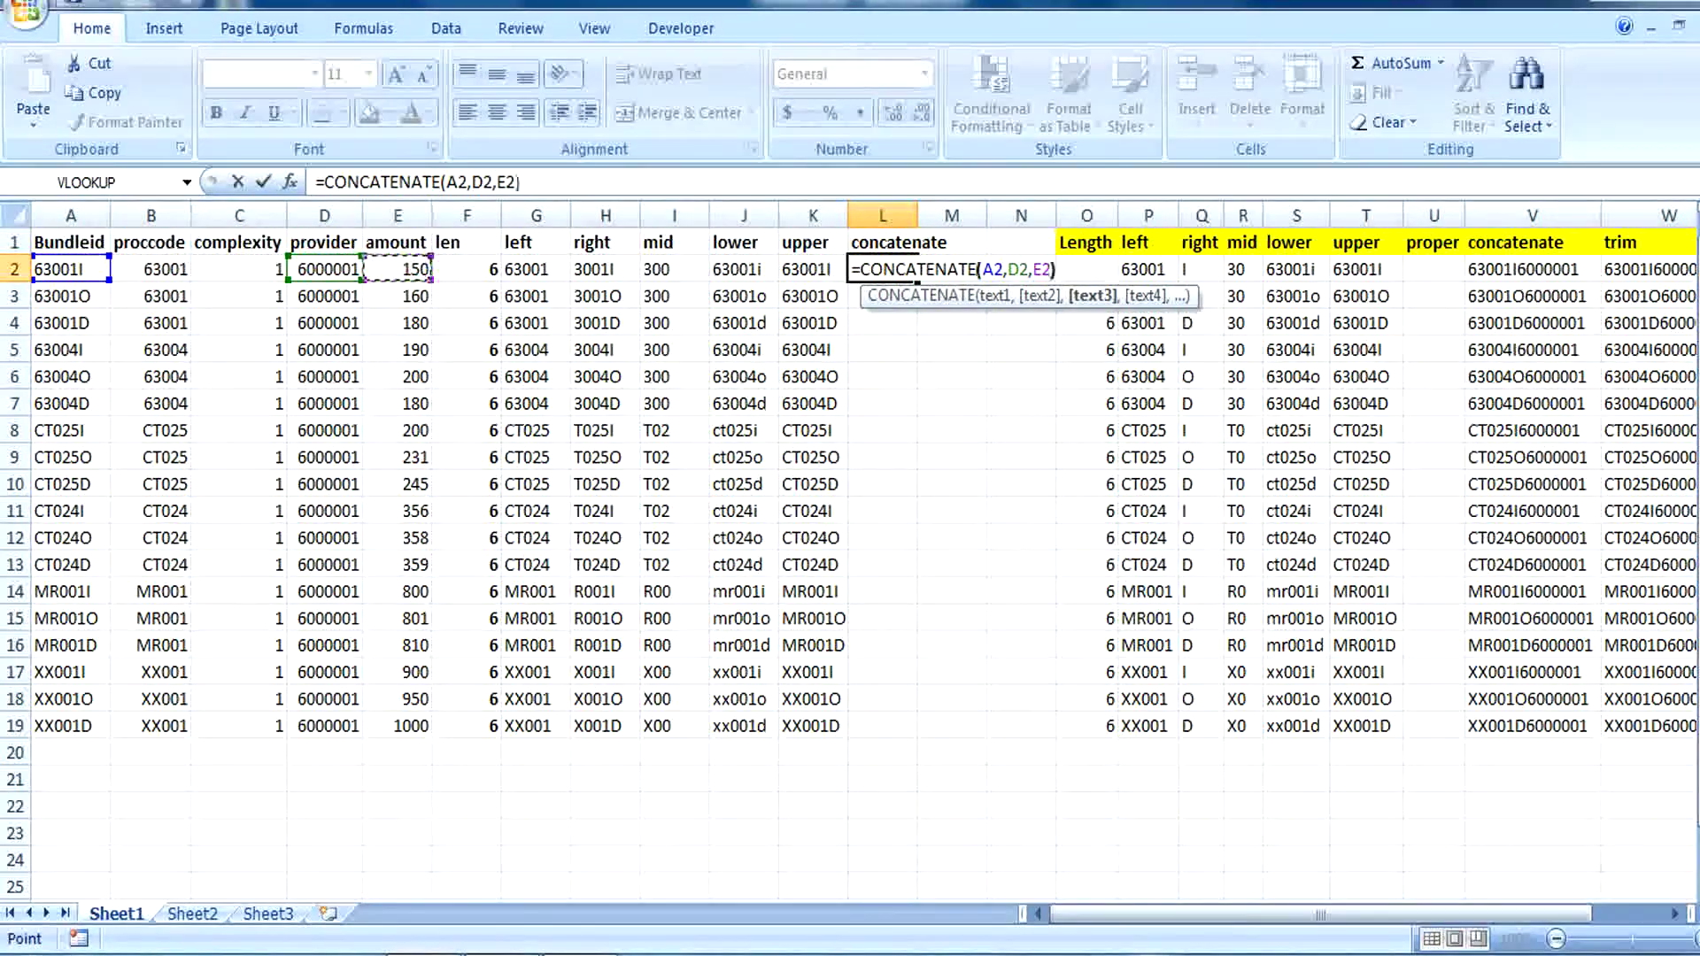
key(Return)
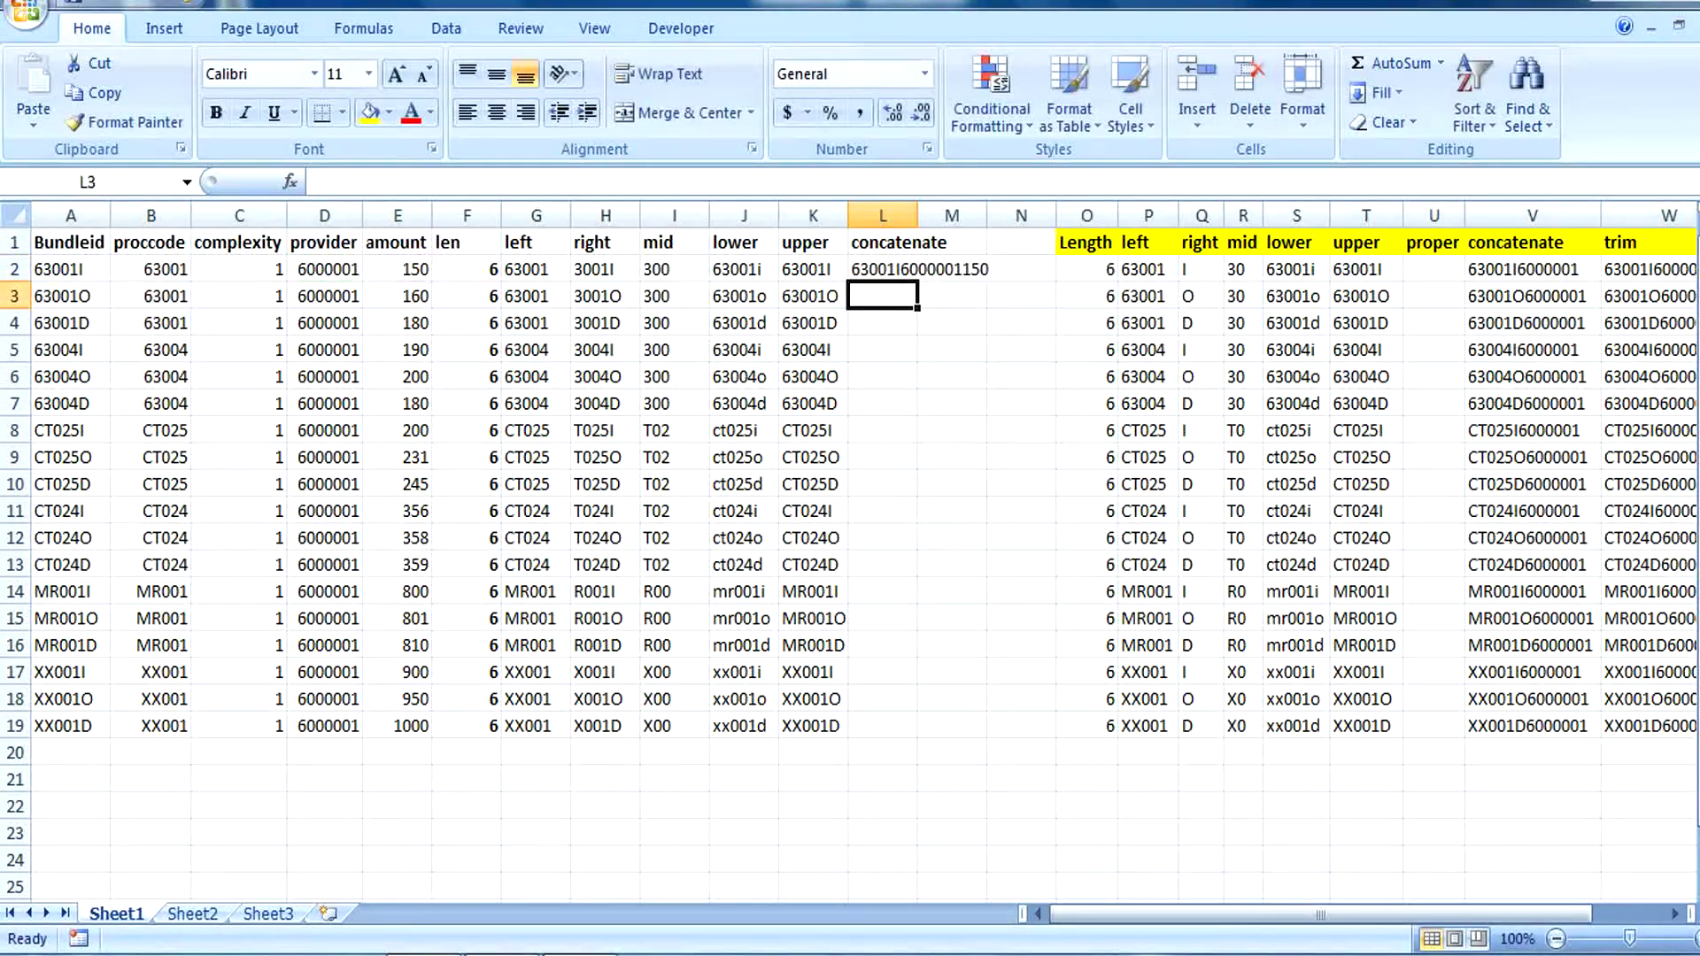
- Fill the CONCATENATE formula from L2 down through row 19 and autofit the width of column L
click(882, 269)
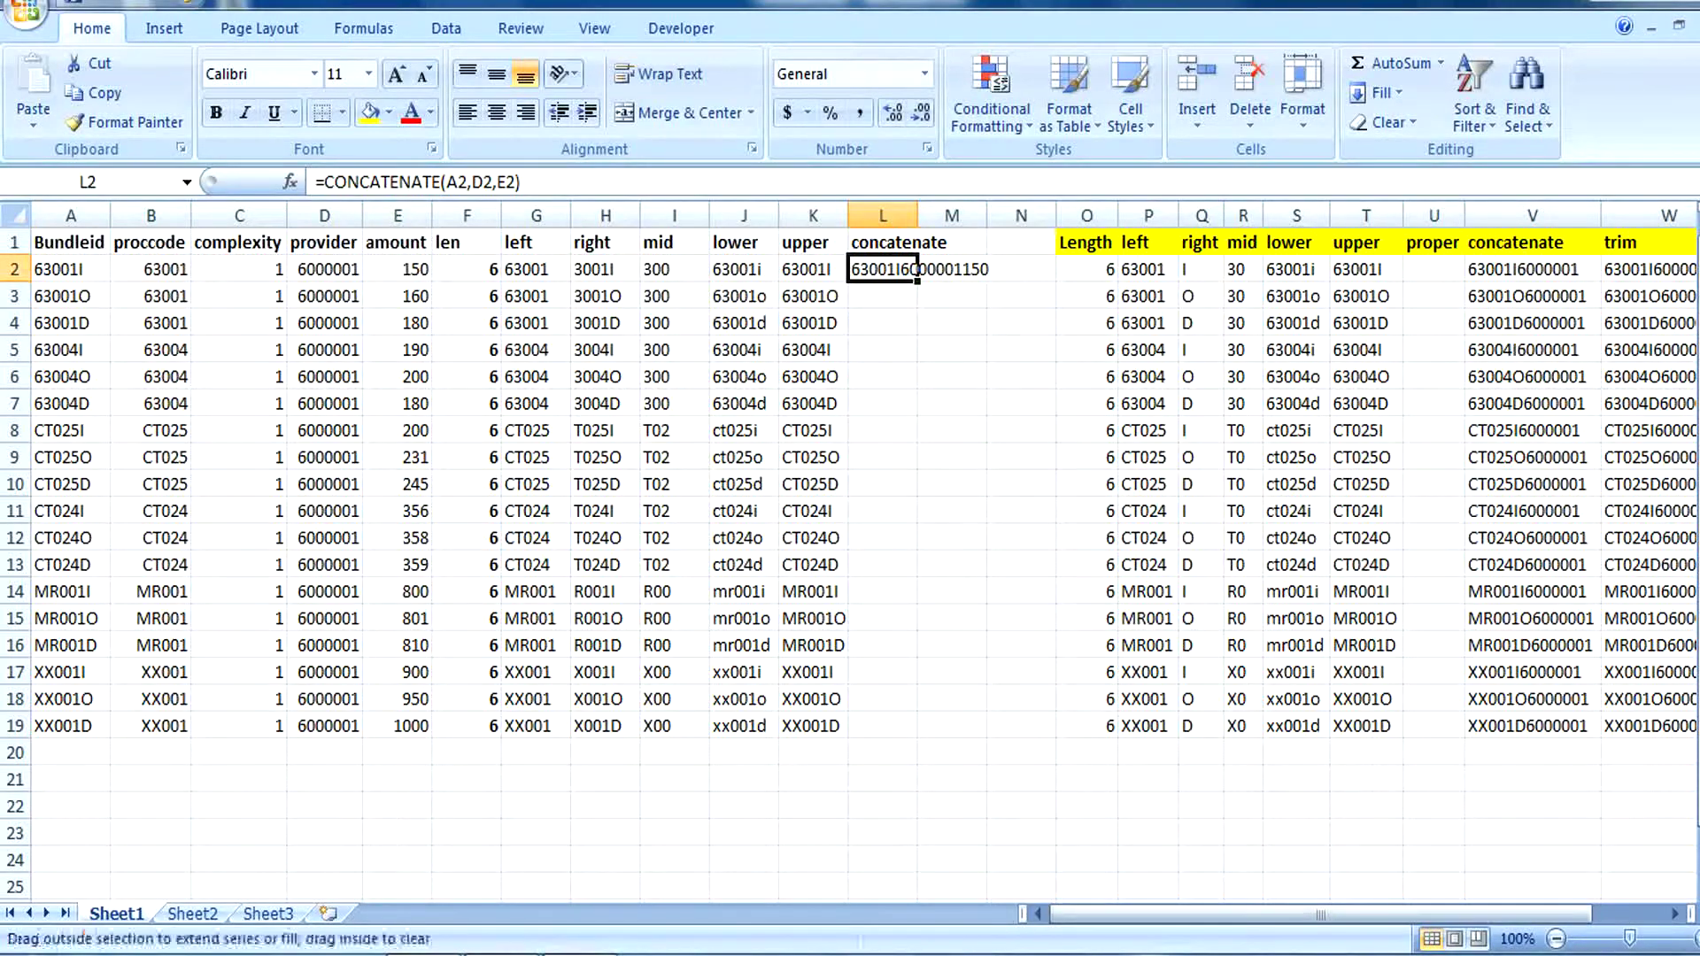
double_click(916, 279)
double_click(917, 215)
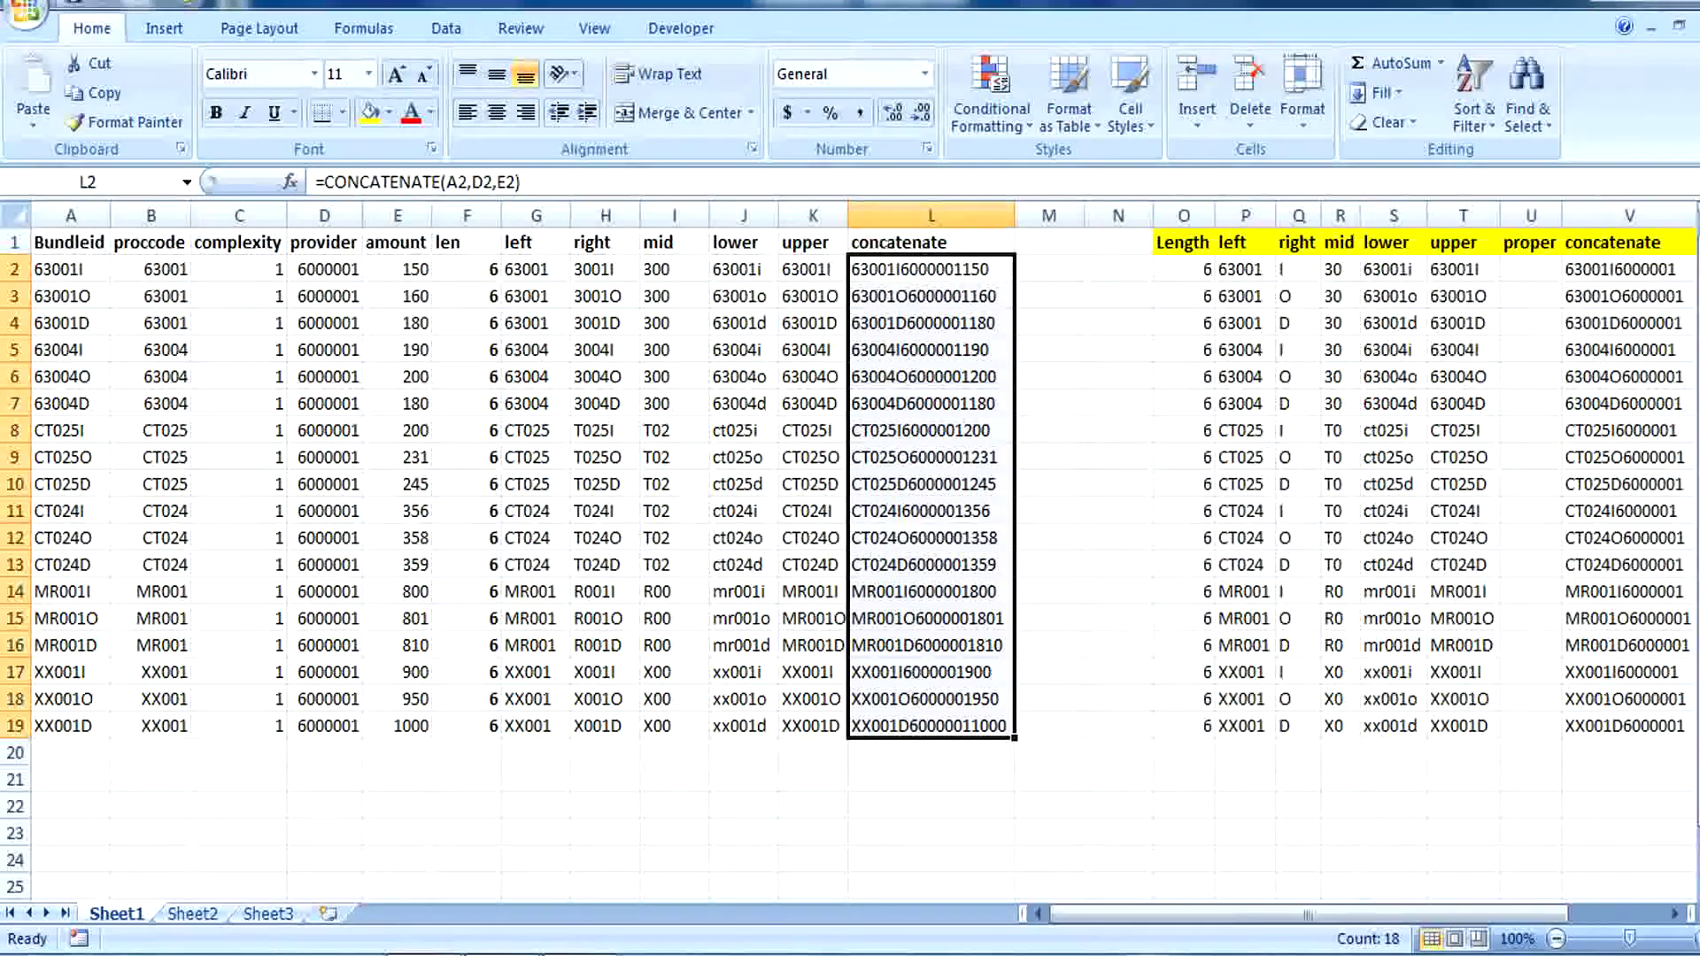
- Examine the yellow reference headings in row 1 as far as the trim column
click(1049, 242)
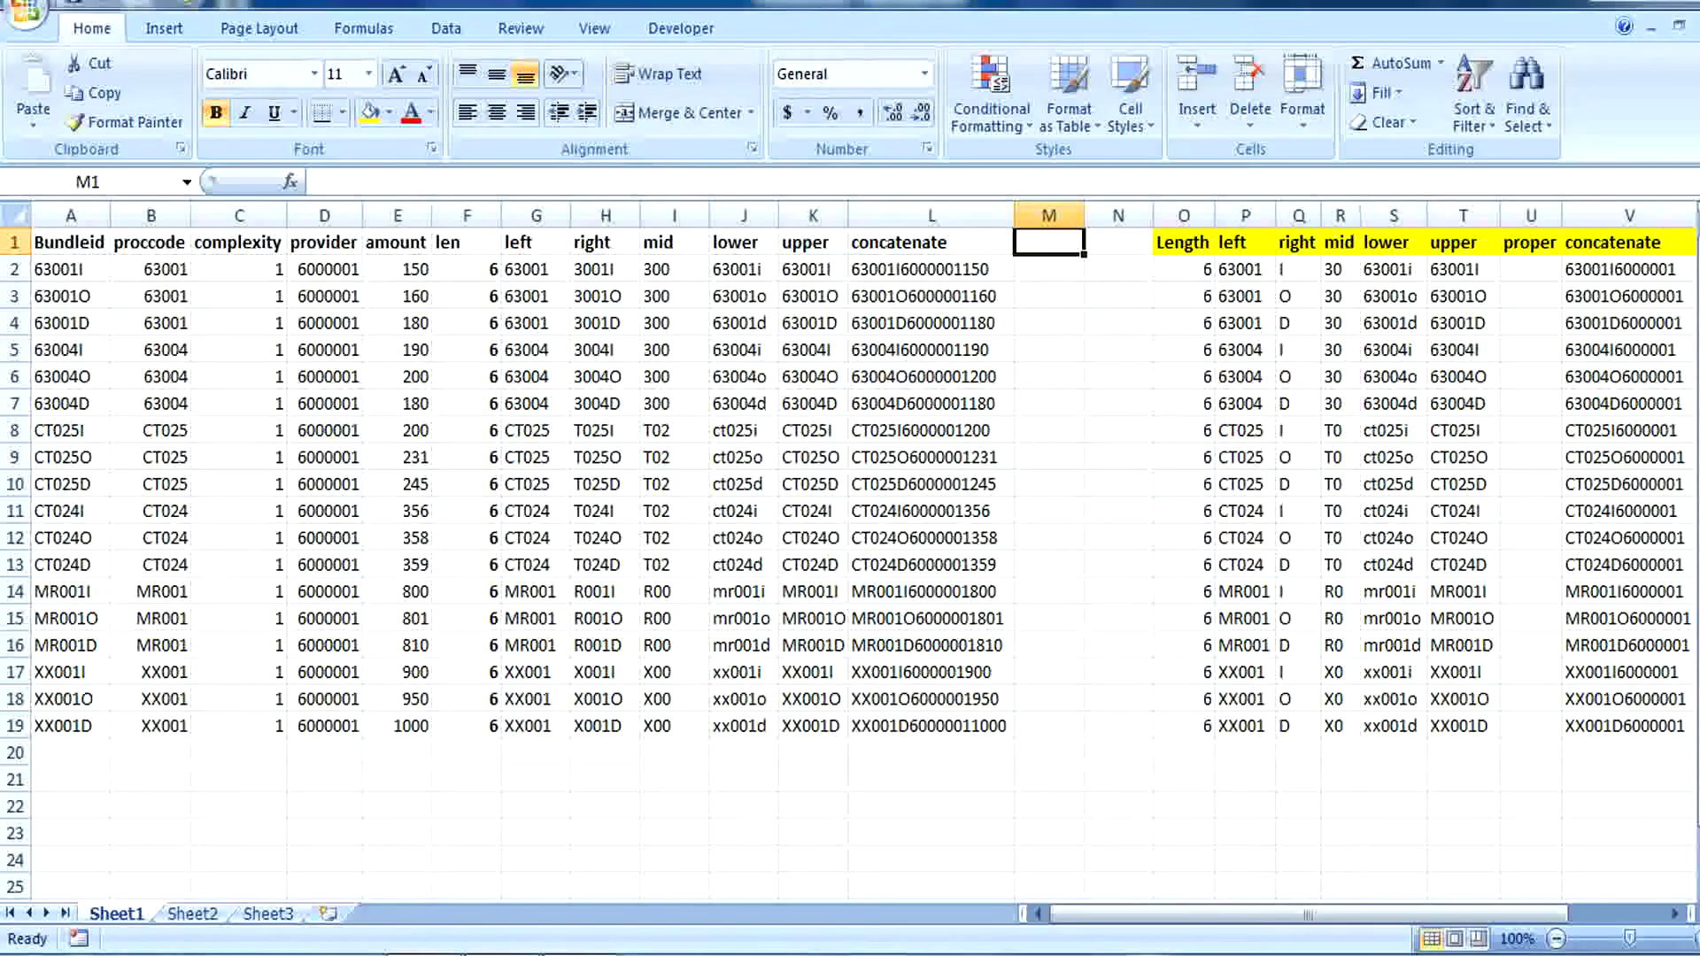
key(Right)
key(Right)
key(Right)
key(Right)
key(Right)
key(Right)
key(Right)
key(Right)
key(Right)
key(Right)
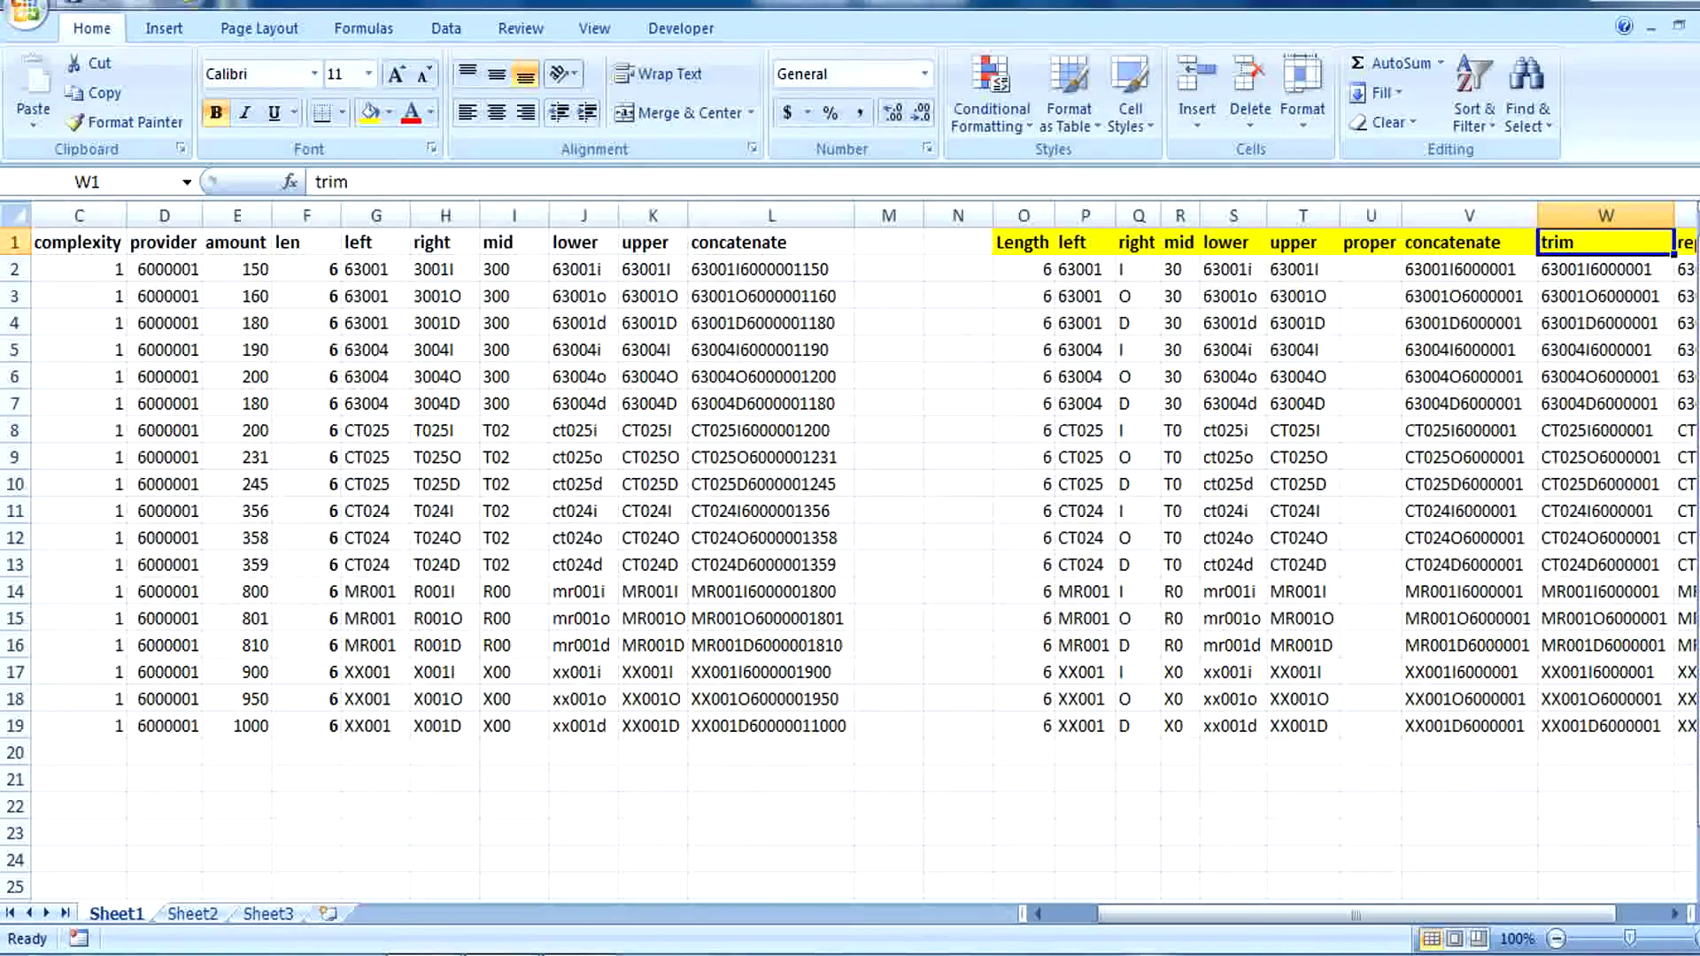
key(Left)
key(Left)
key(Left)
key(Left)
key(Left)
key(Left)
key(Left)
key(Left)
key(Left)
key(Left)
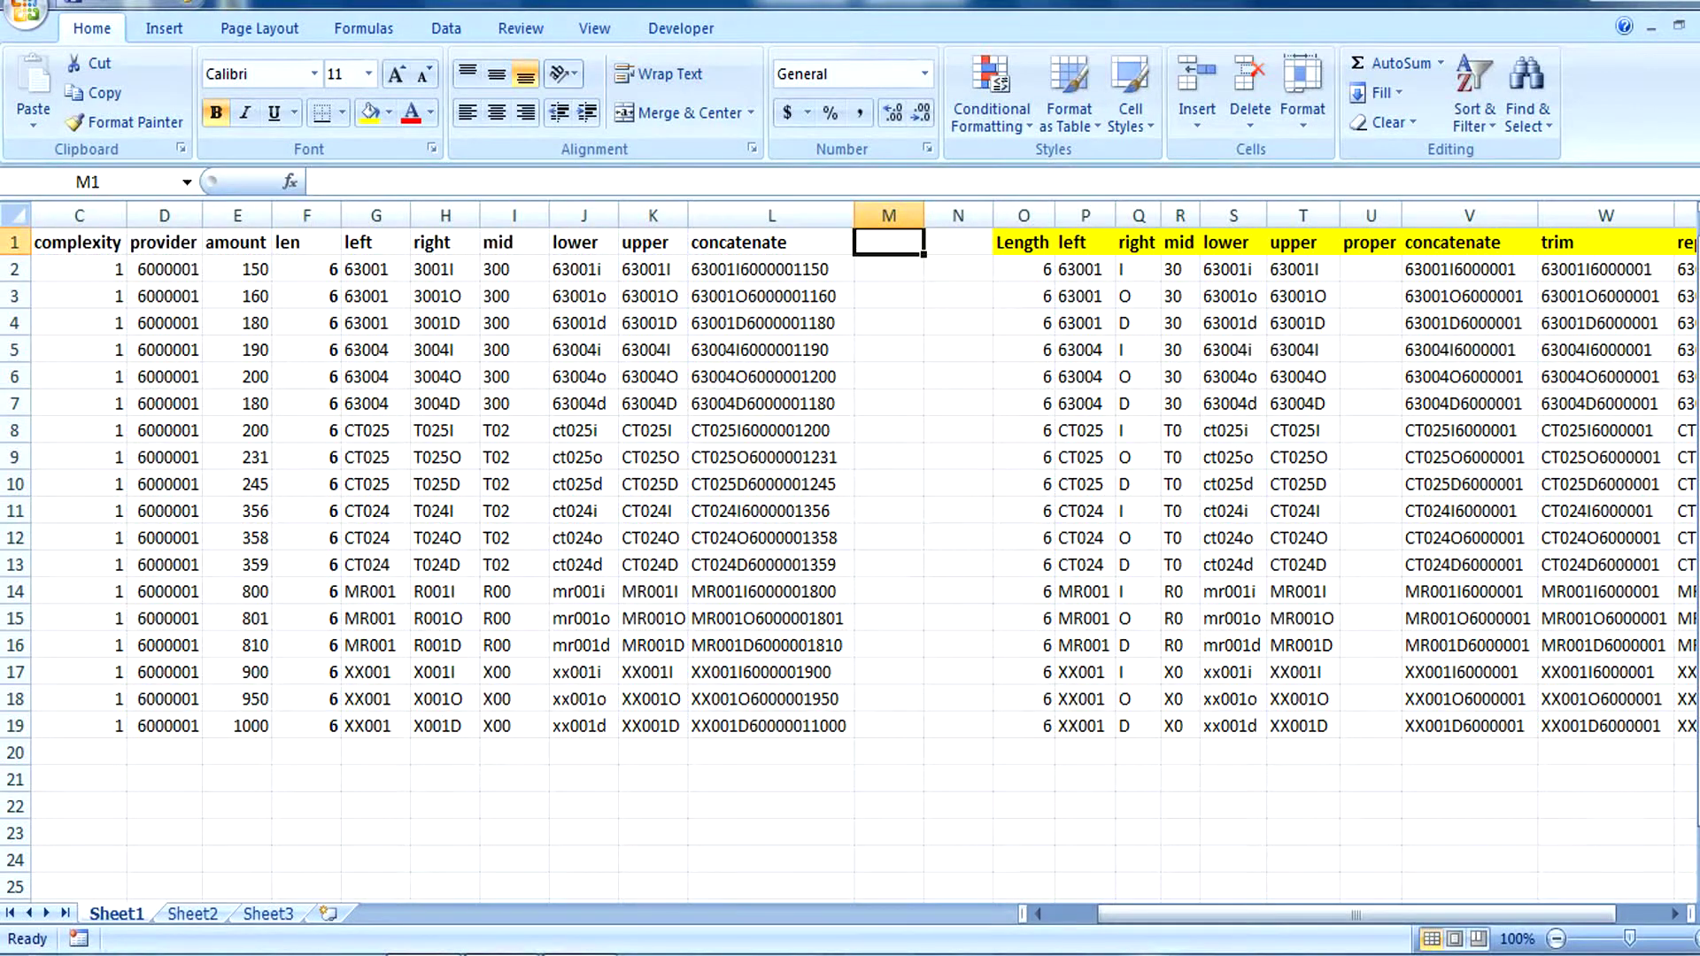
key(Down)
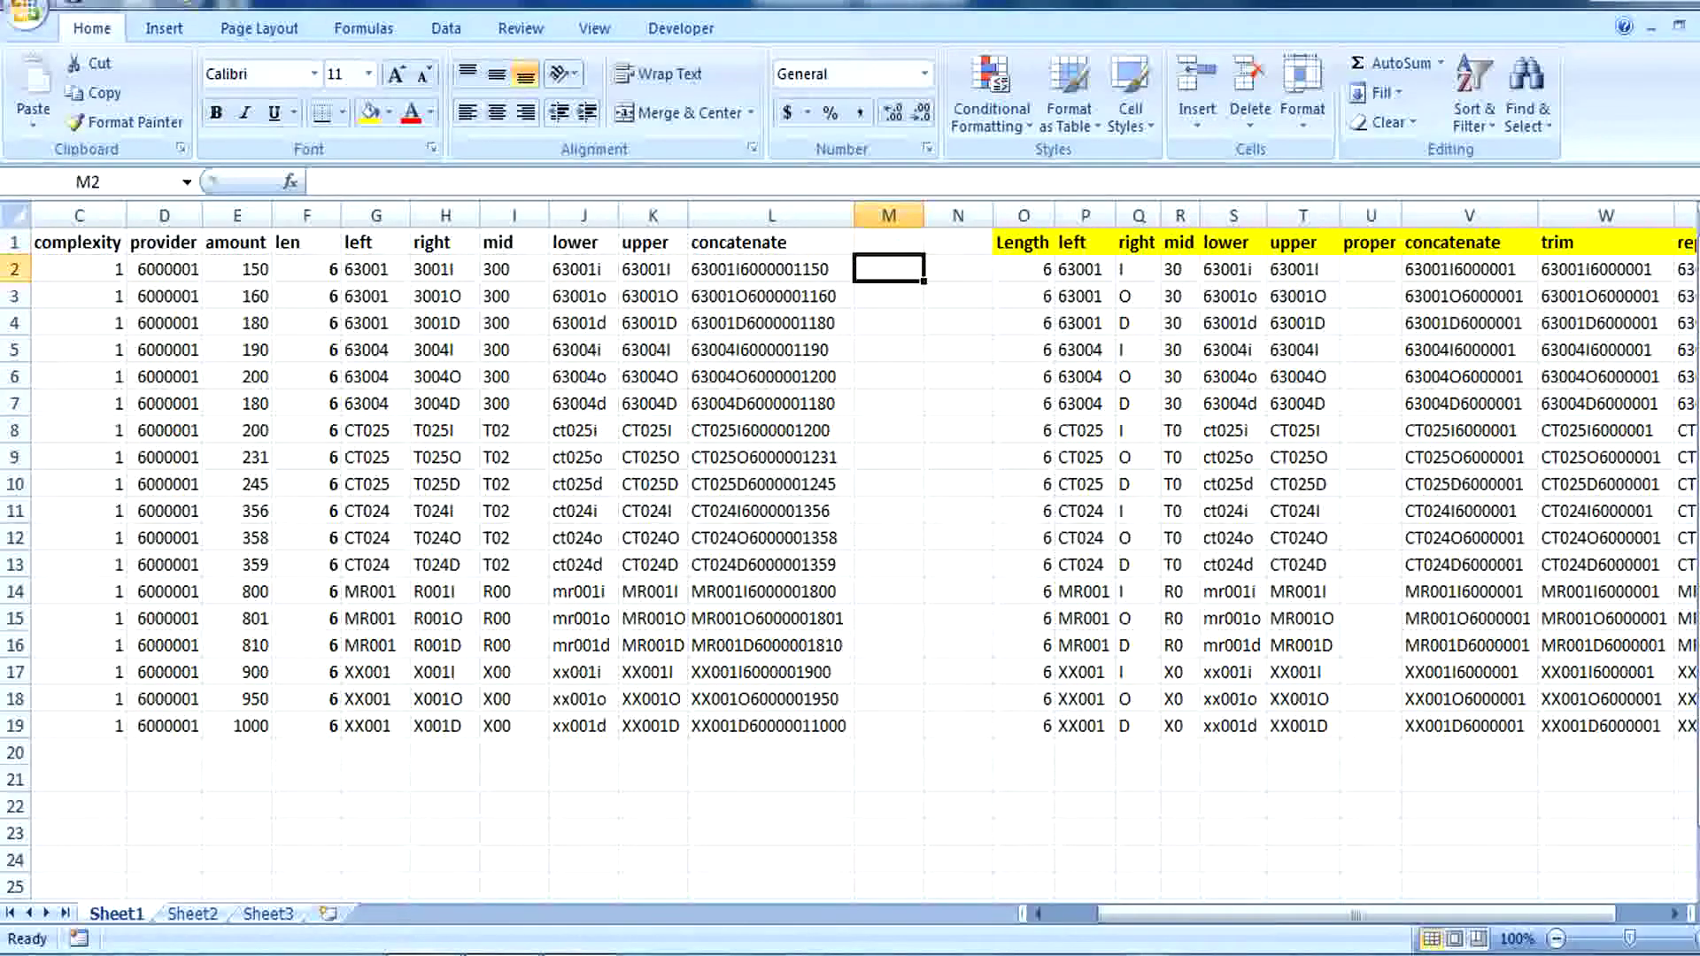
key(Up)
scroll(849, 531, down, 3)
scroll(850, 531, up, 3)
- Switch to Sheet2 and enter the text tech followed by trailing spaces in cell C2
click(192, 914)
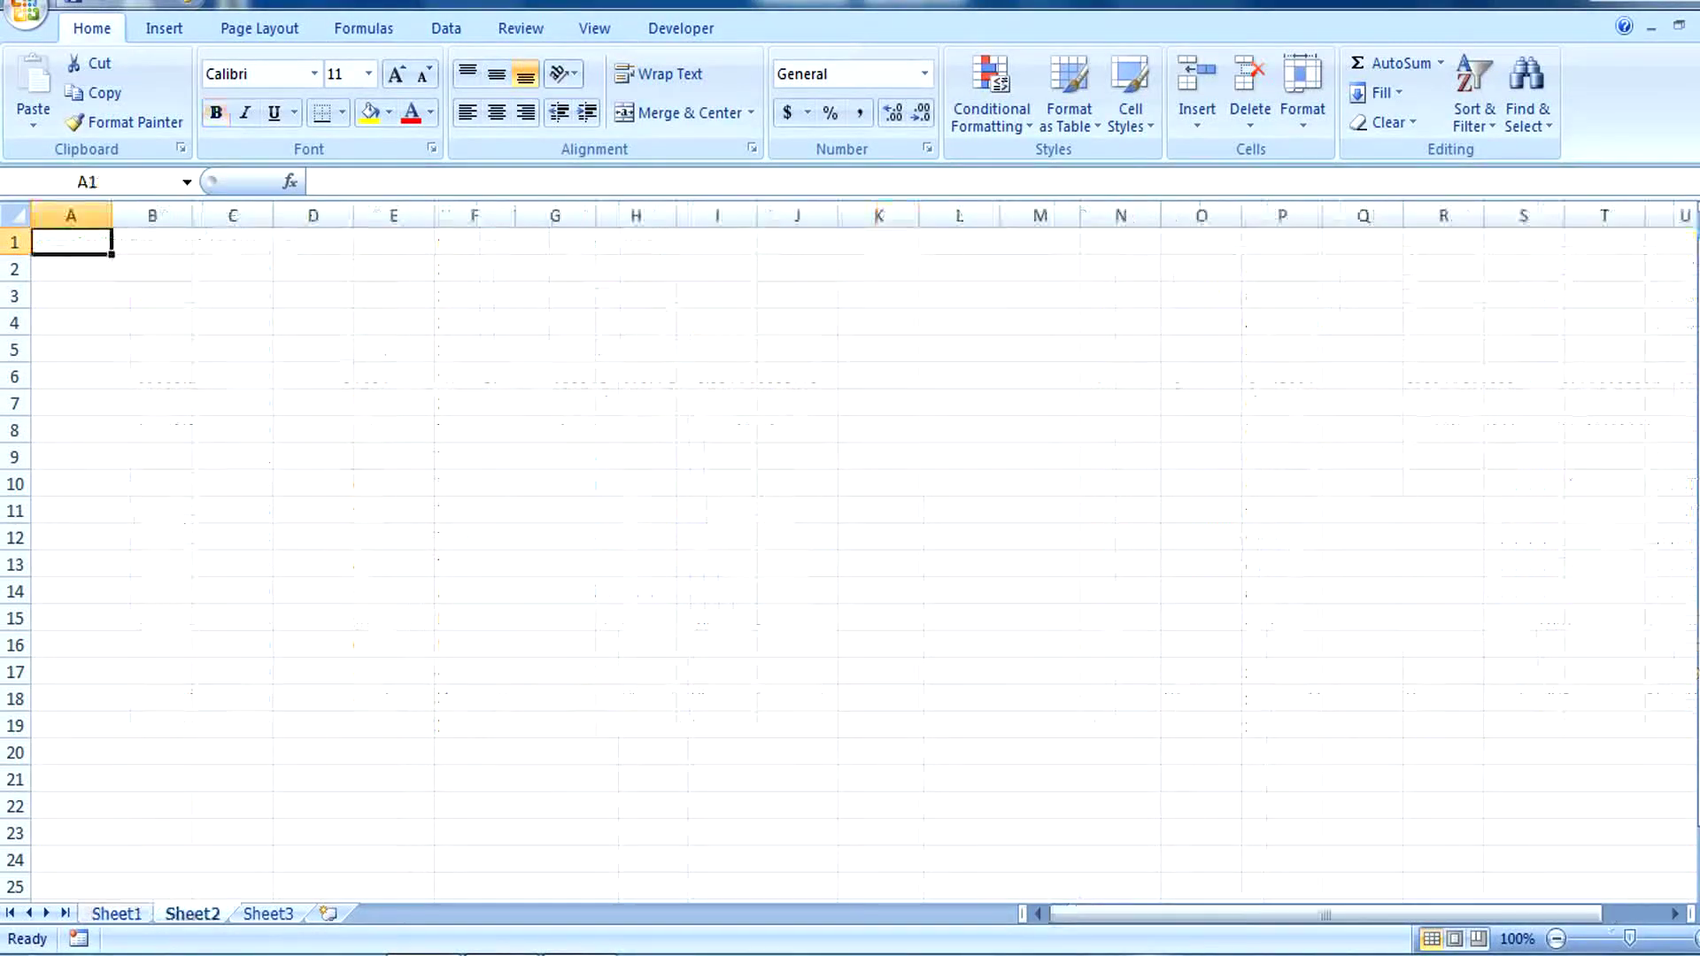
click(233, 269)
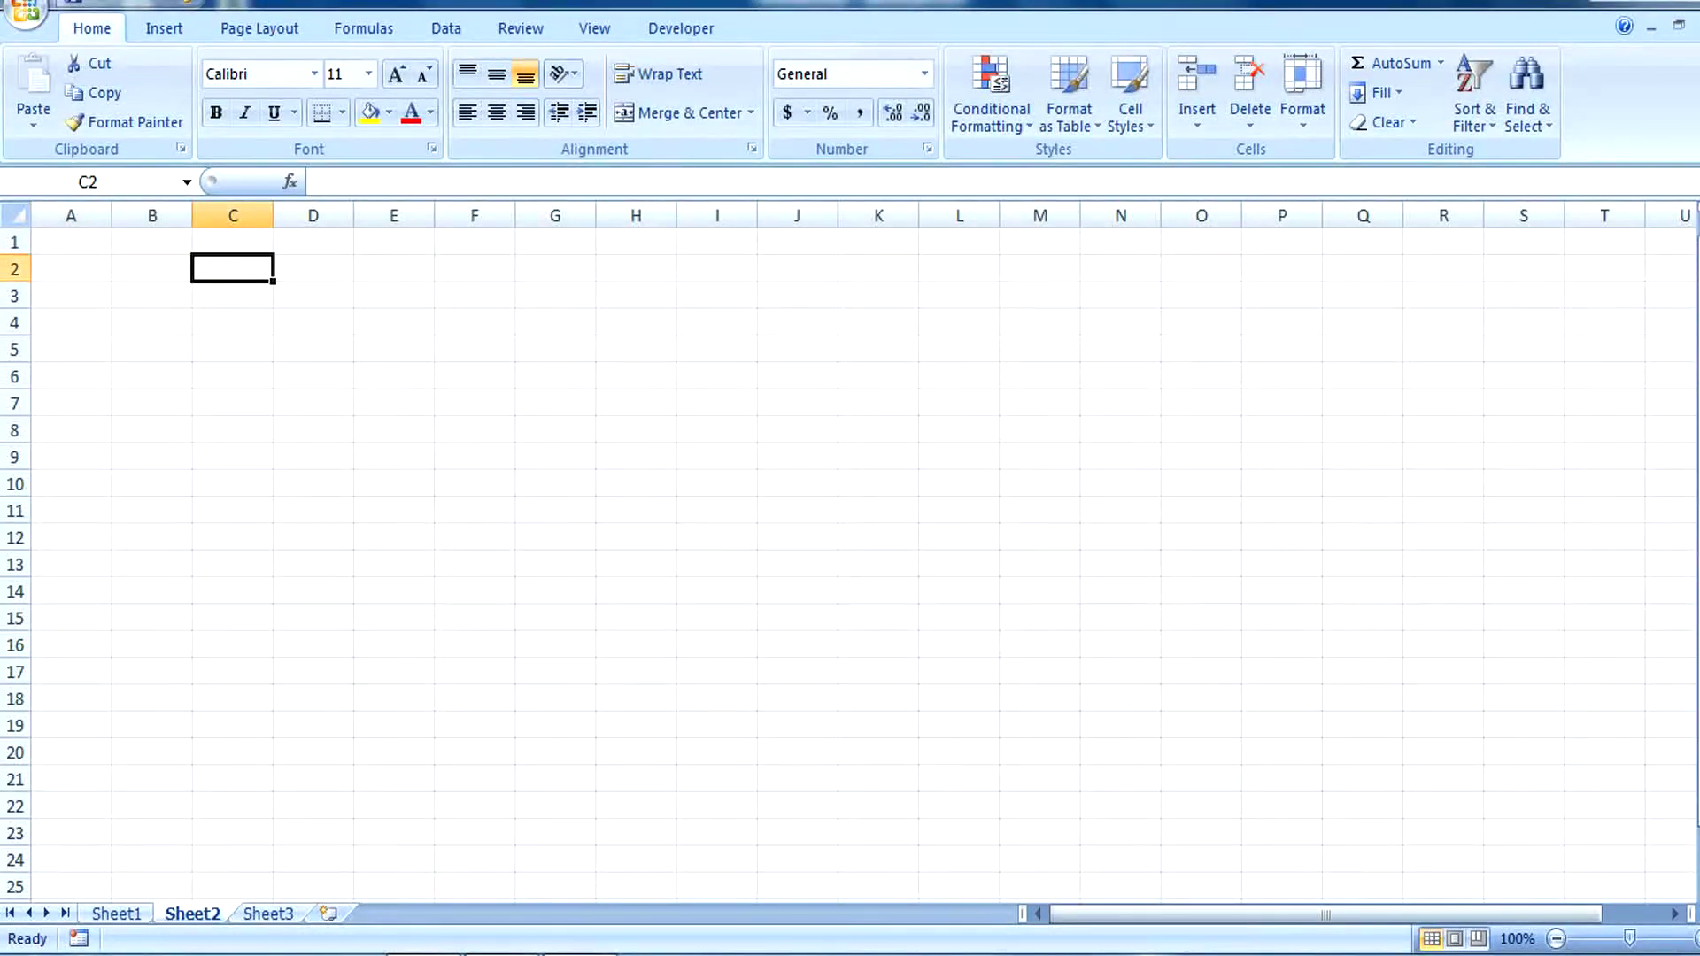
text(tech)
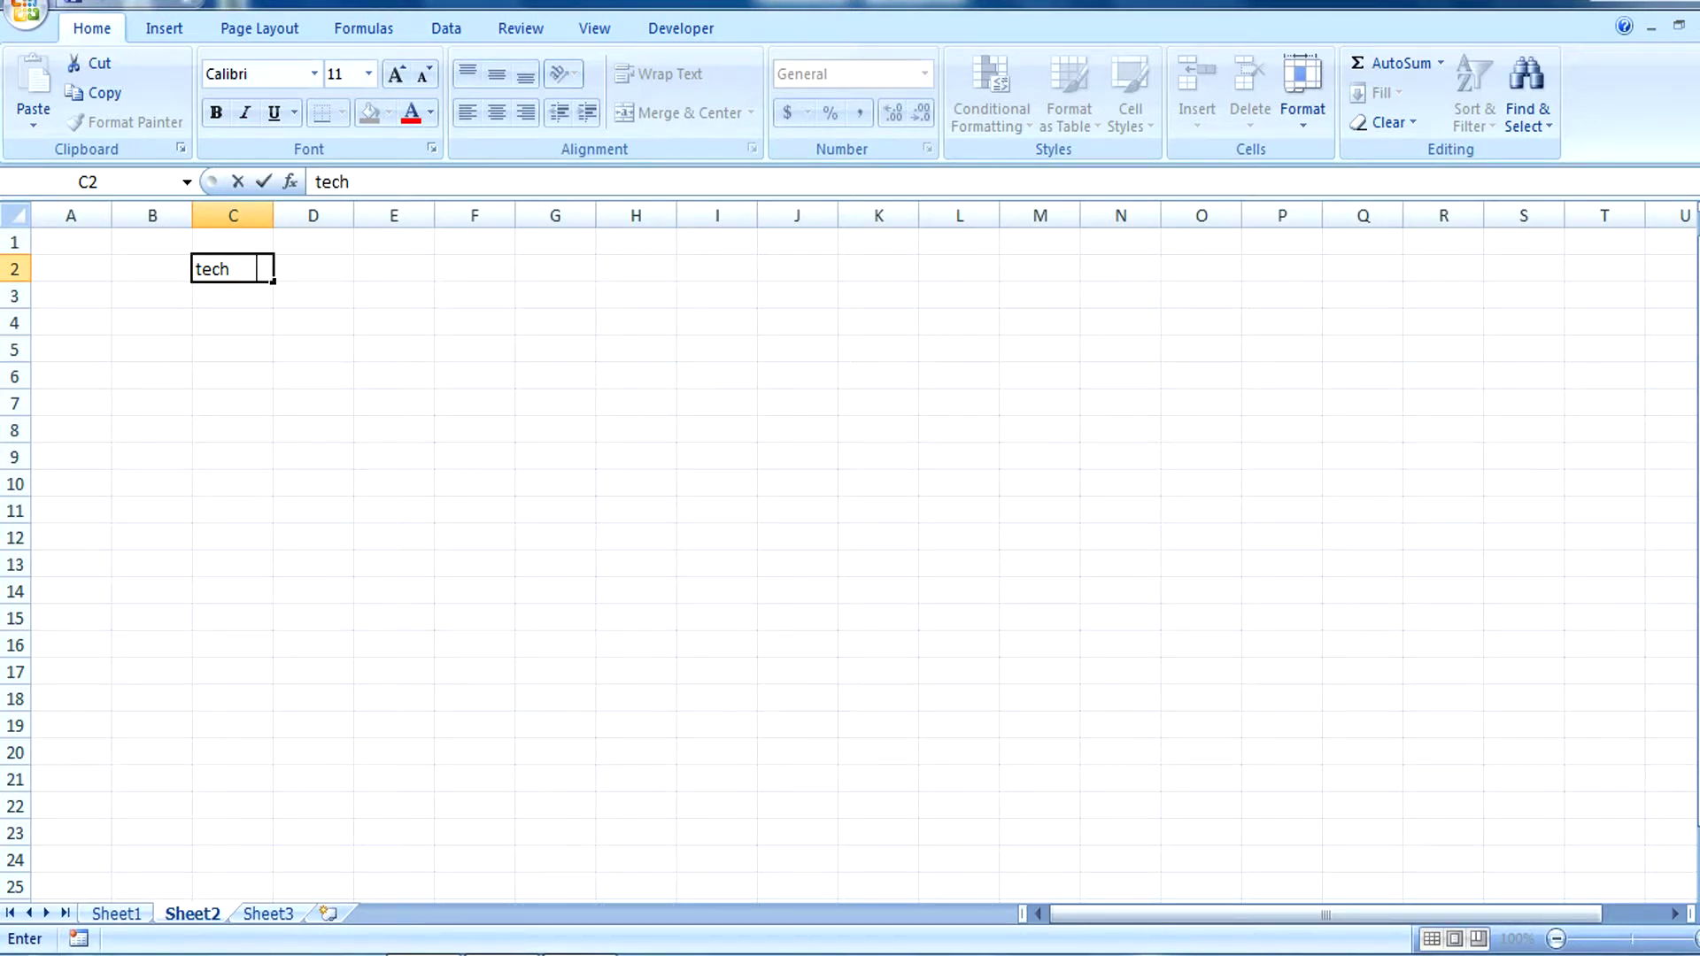
key(Tab)
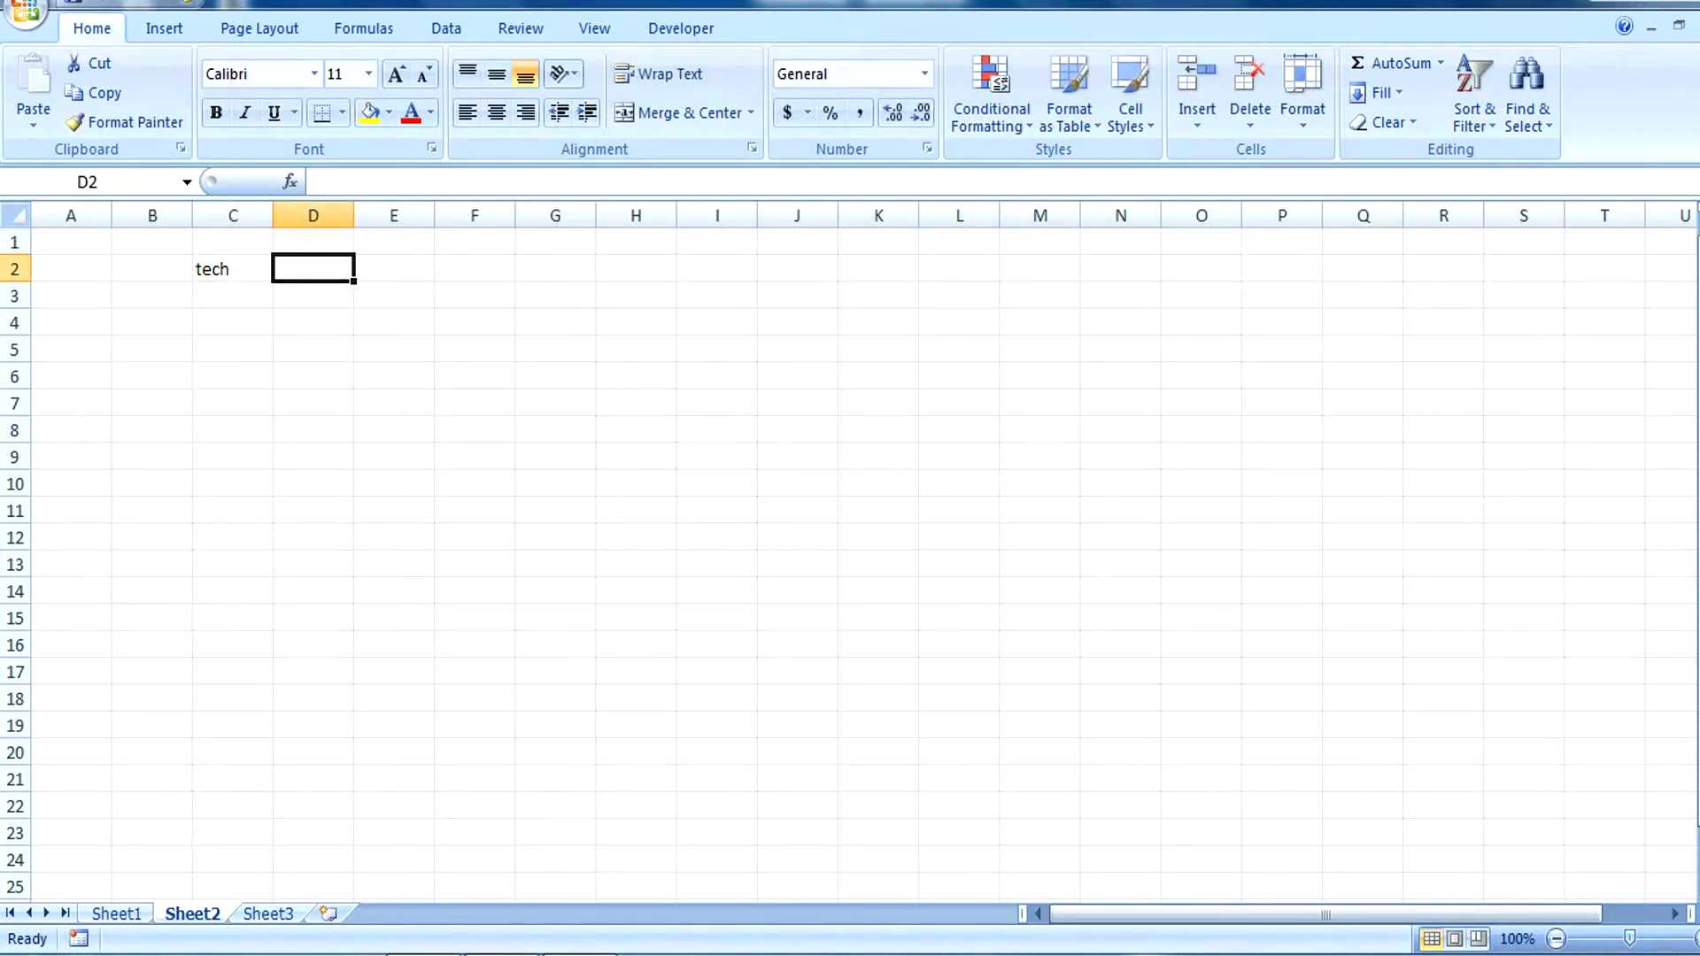
- Enter the formula =TRIM(C2) in cell D2 and review its cell reference
text(=trim)
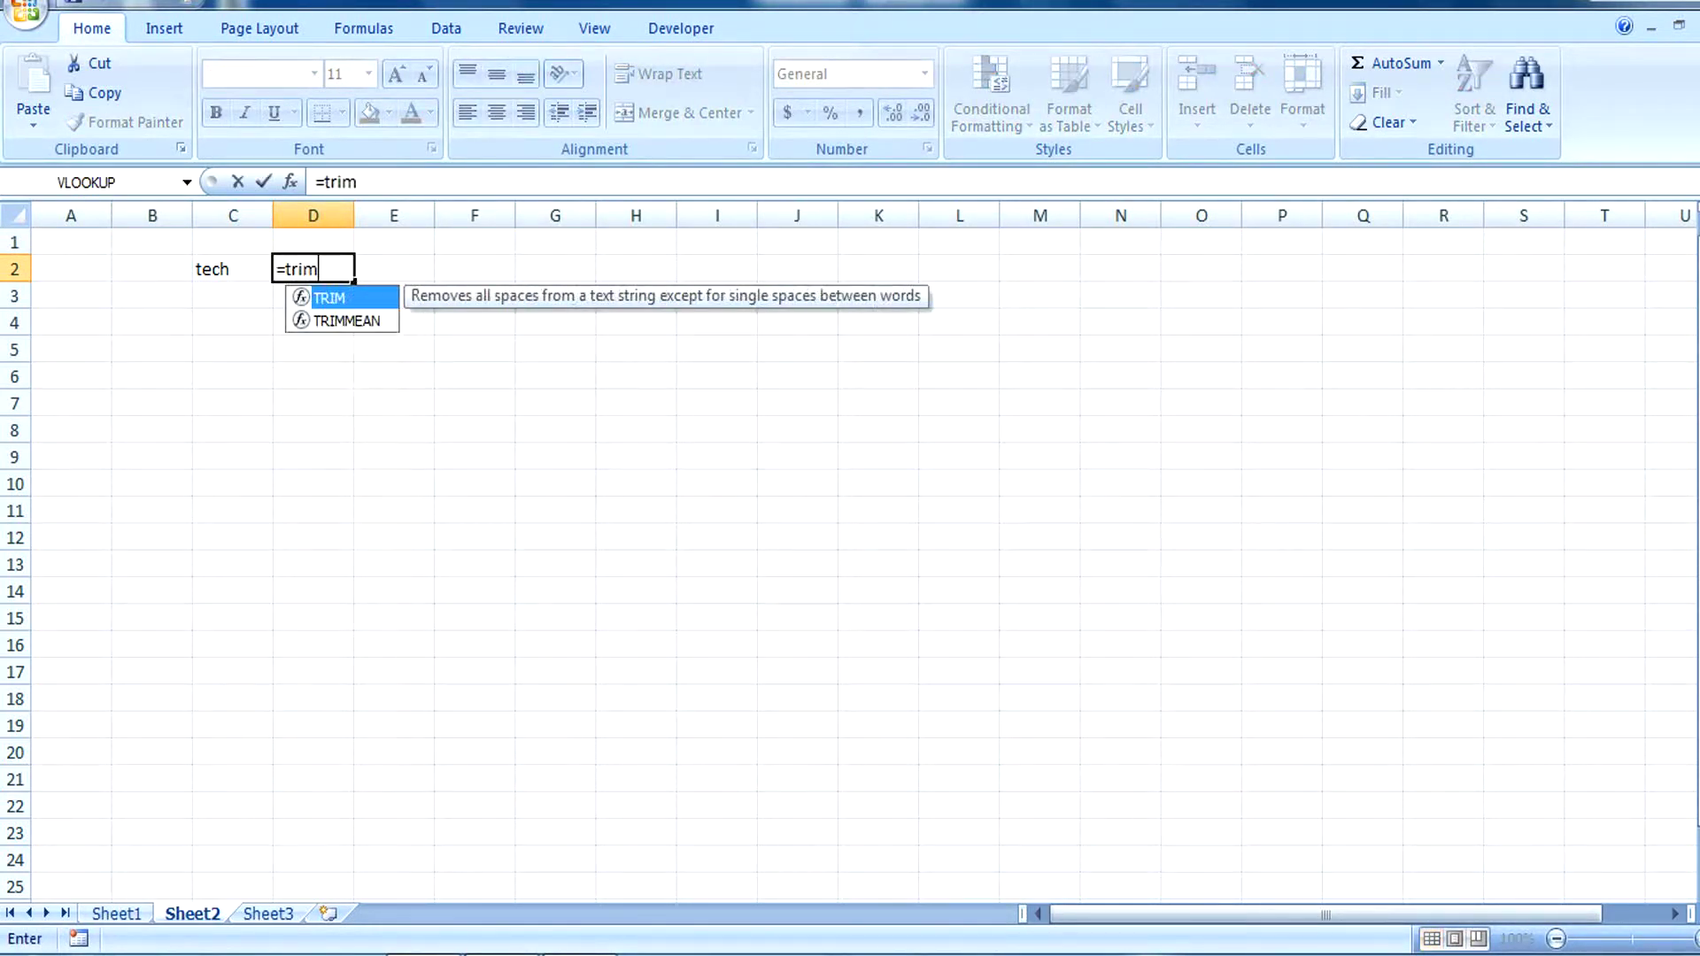
key(Tab)
key(Left)
text())
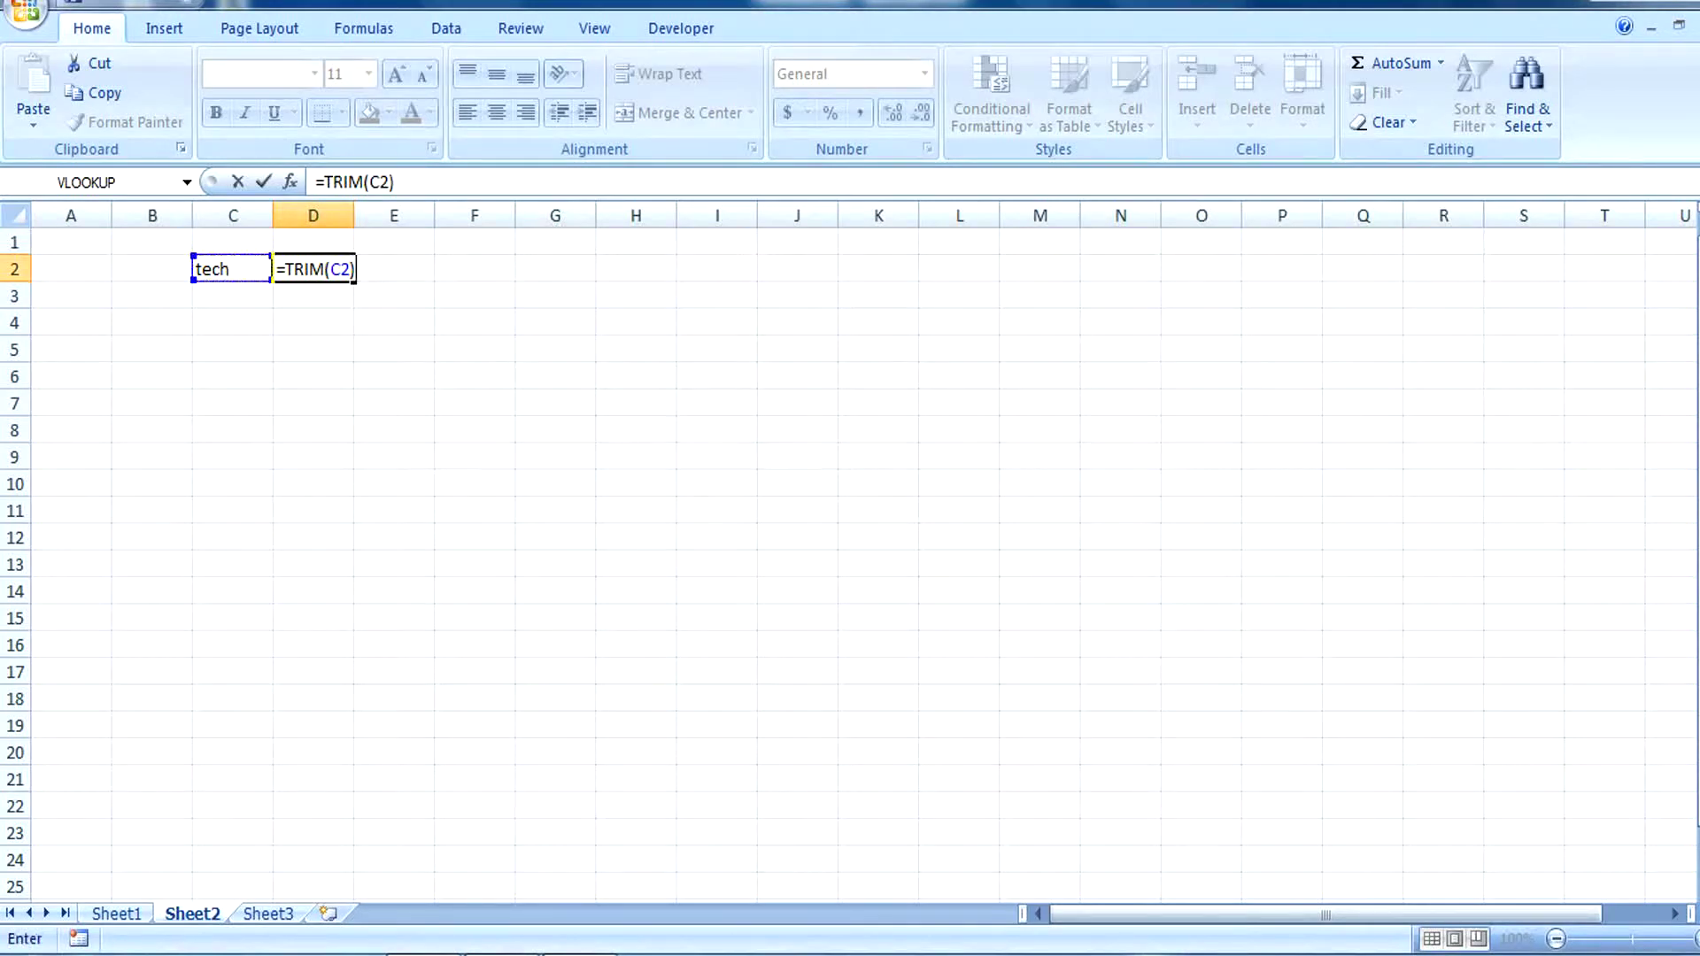
key(Return)
key(Up)
key(F2)
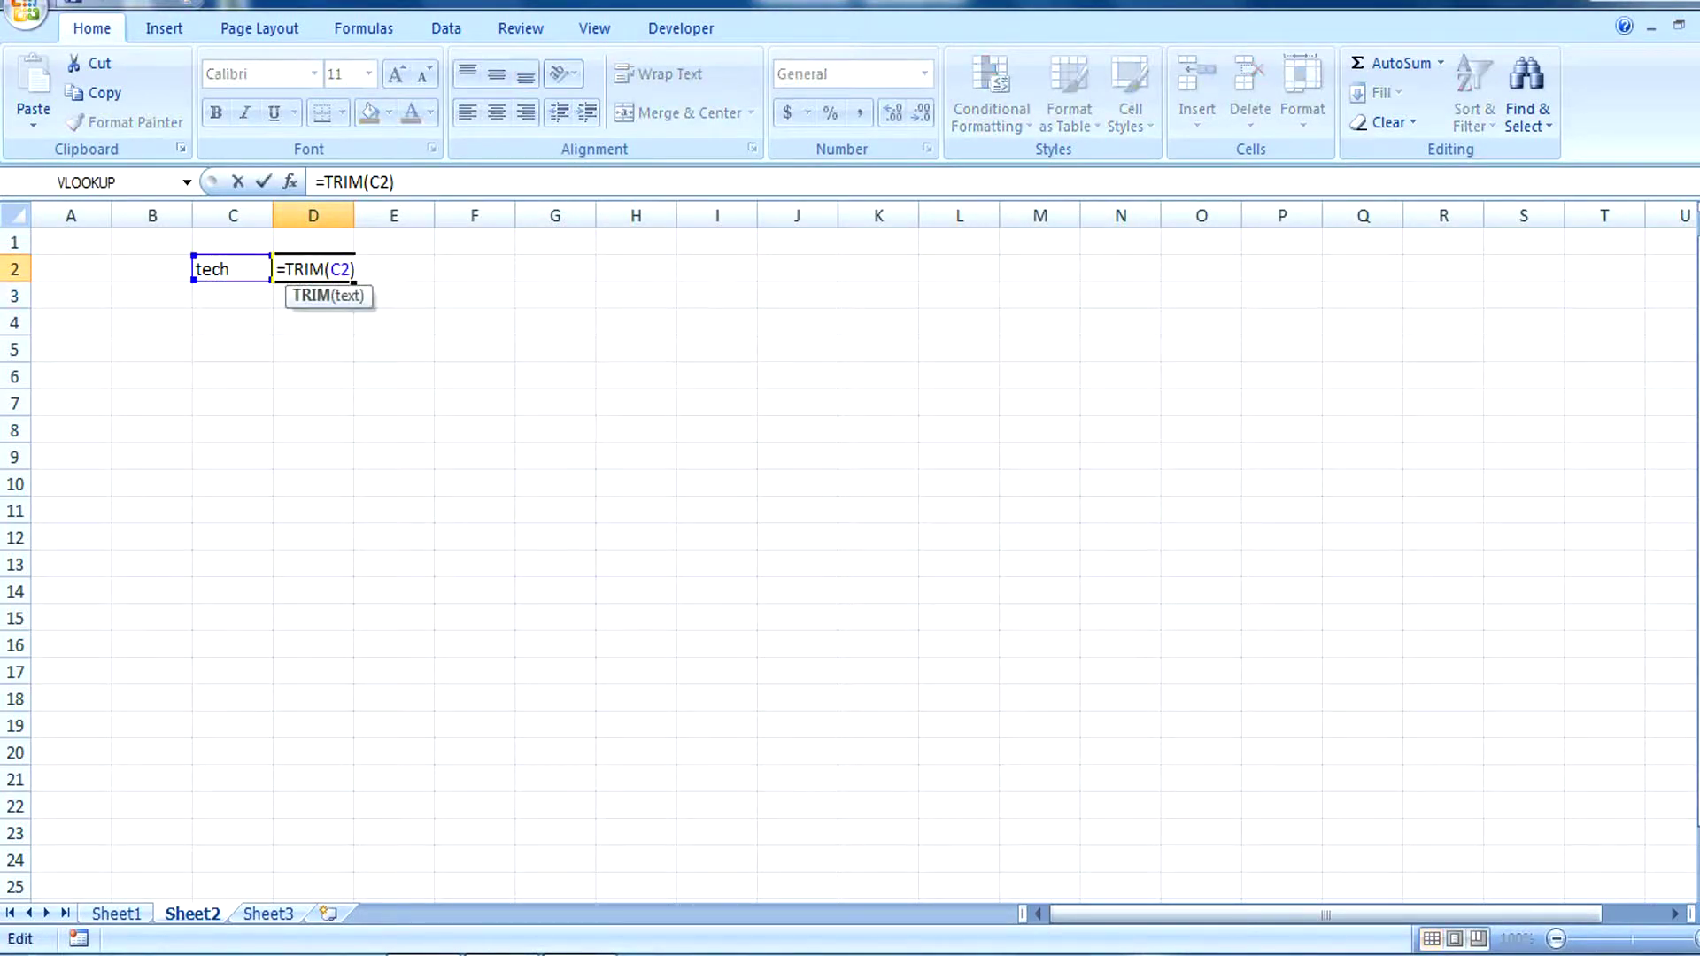
key(Return)
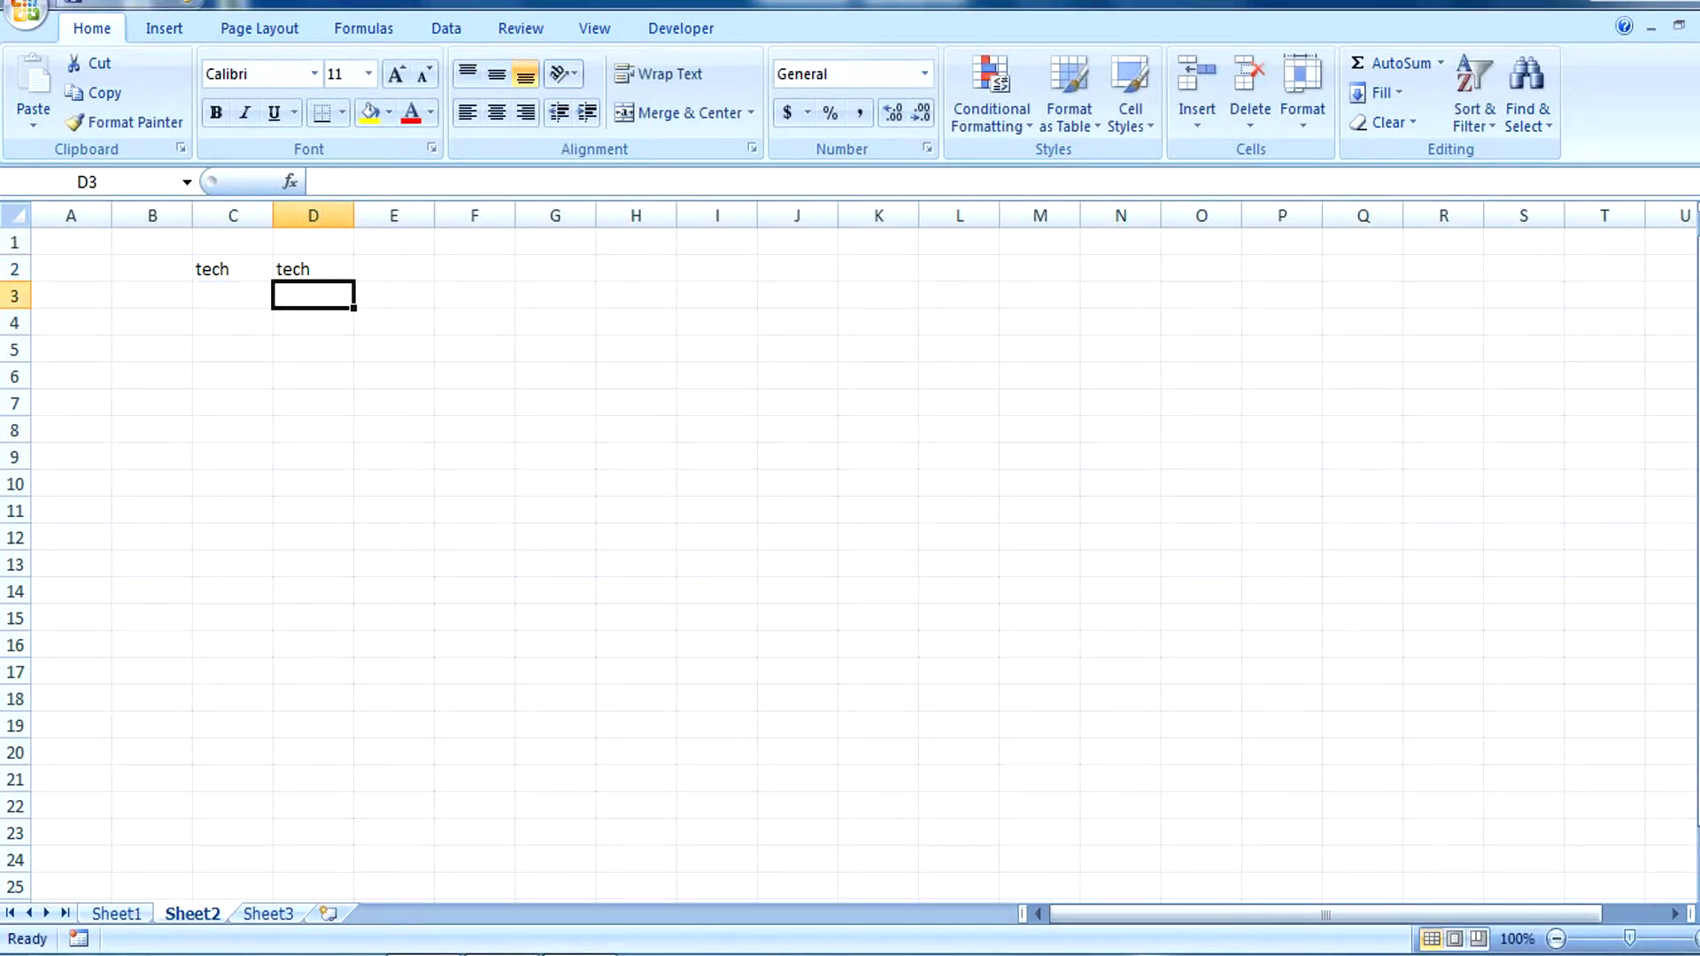
- Enter the formula =LEN(C2) in cell E2 to count the characters of the untrimmed text
click(394, 269)
text(=len)
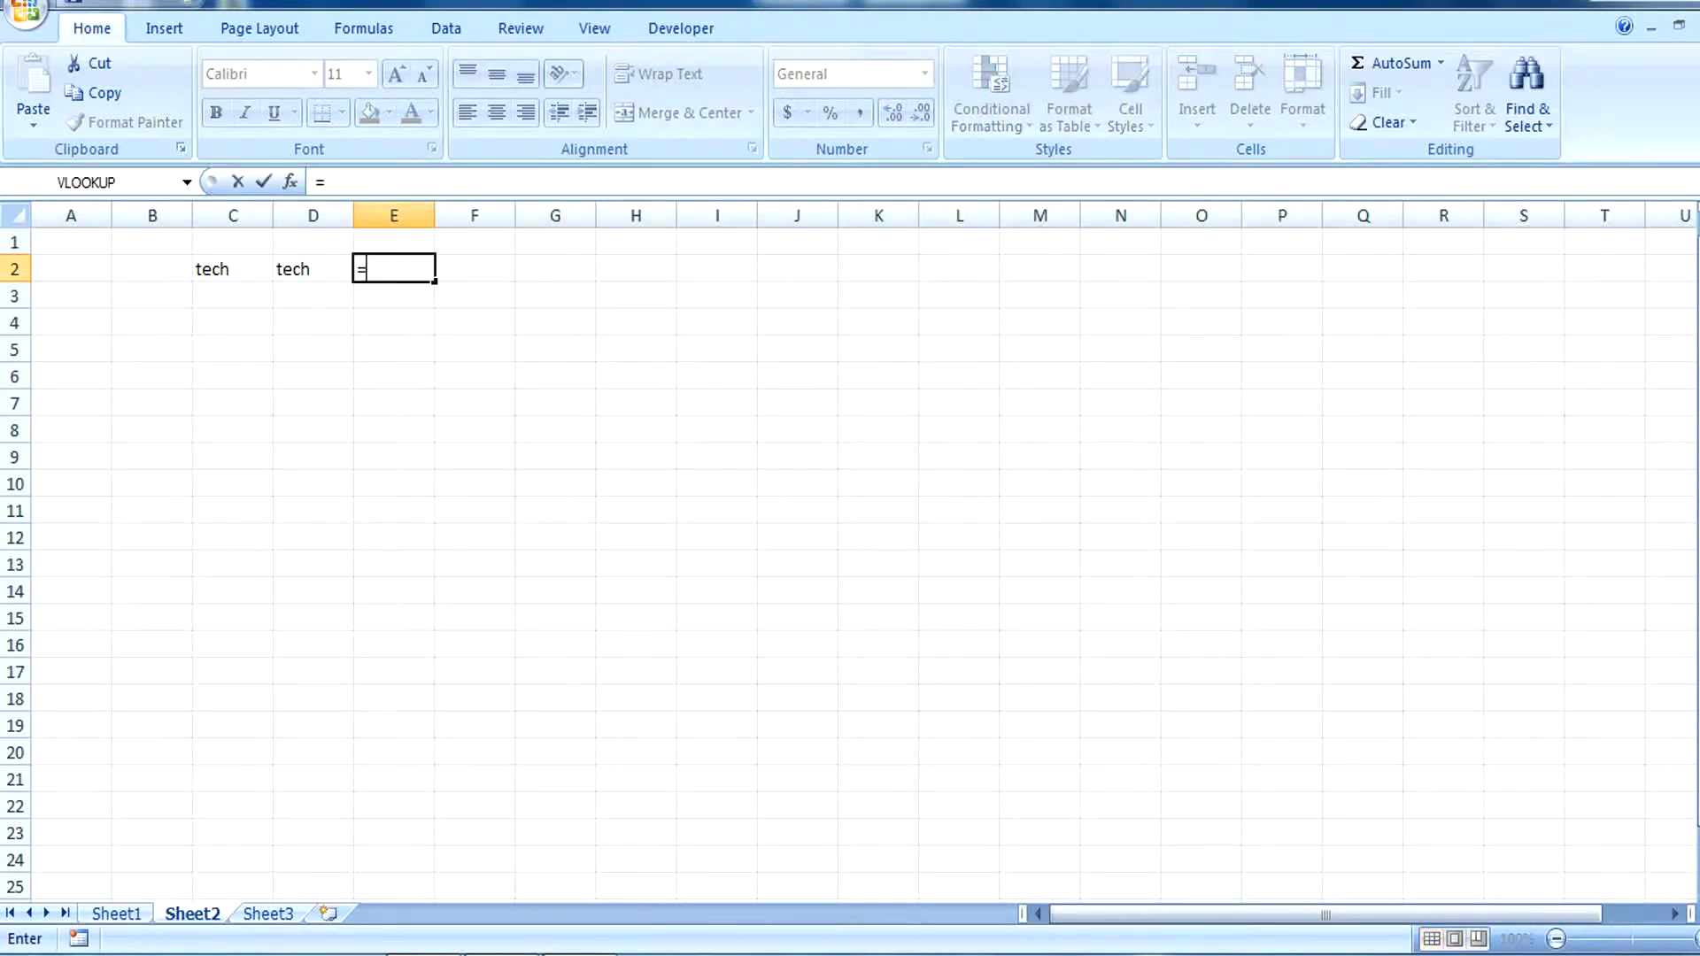
key(Tab)
key(Left)
key(Left)
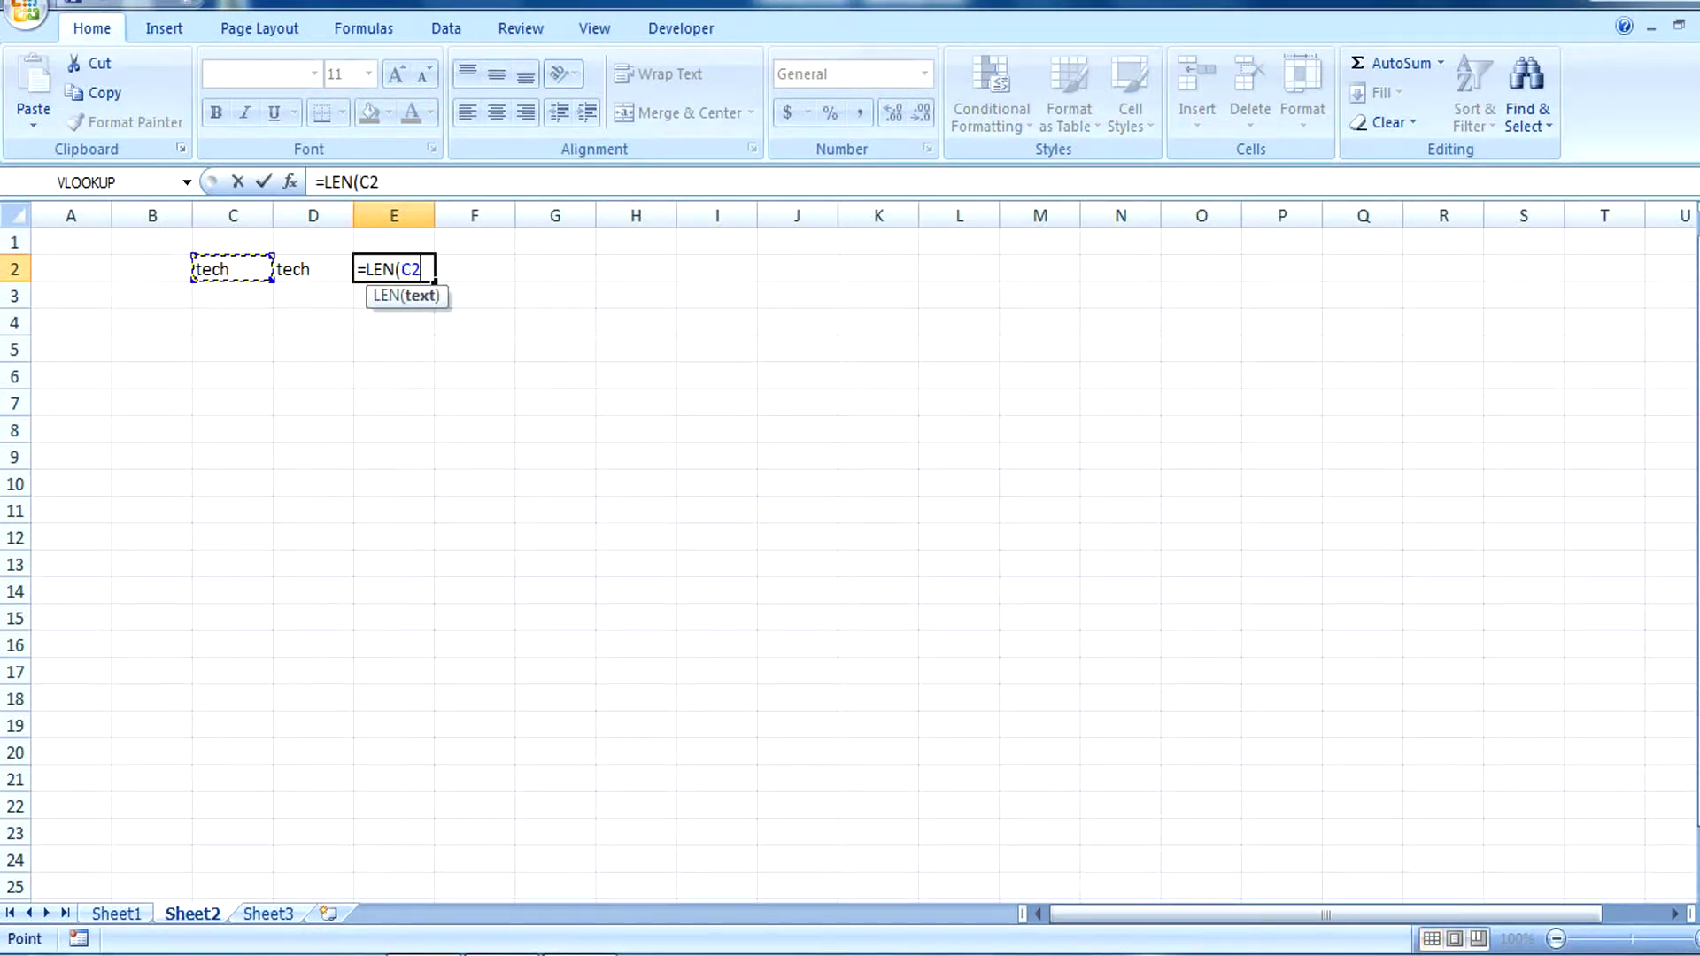
key(Return)
key(Up)
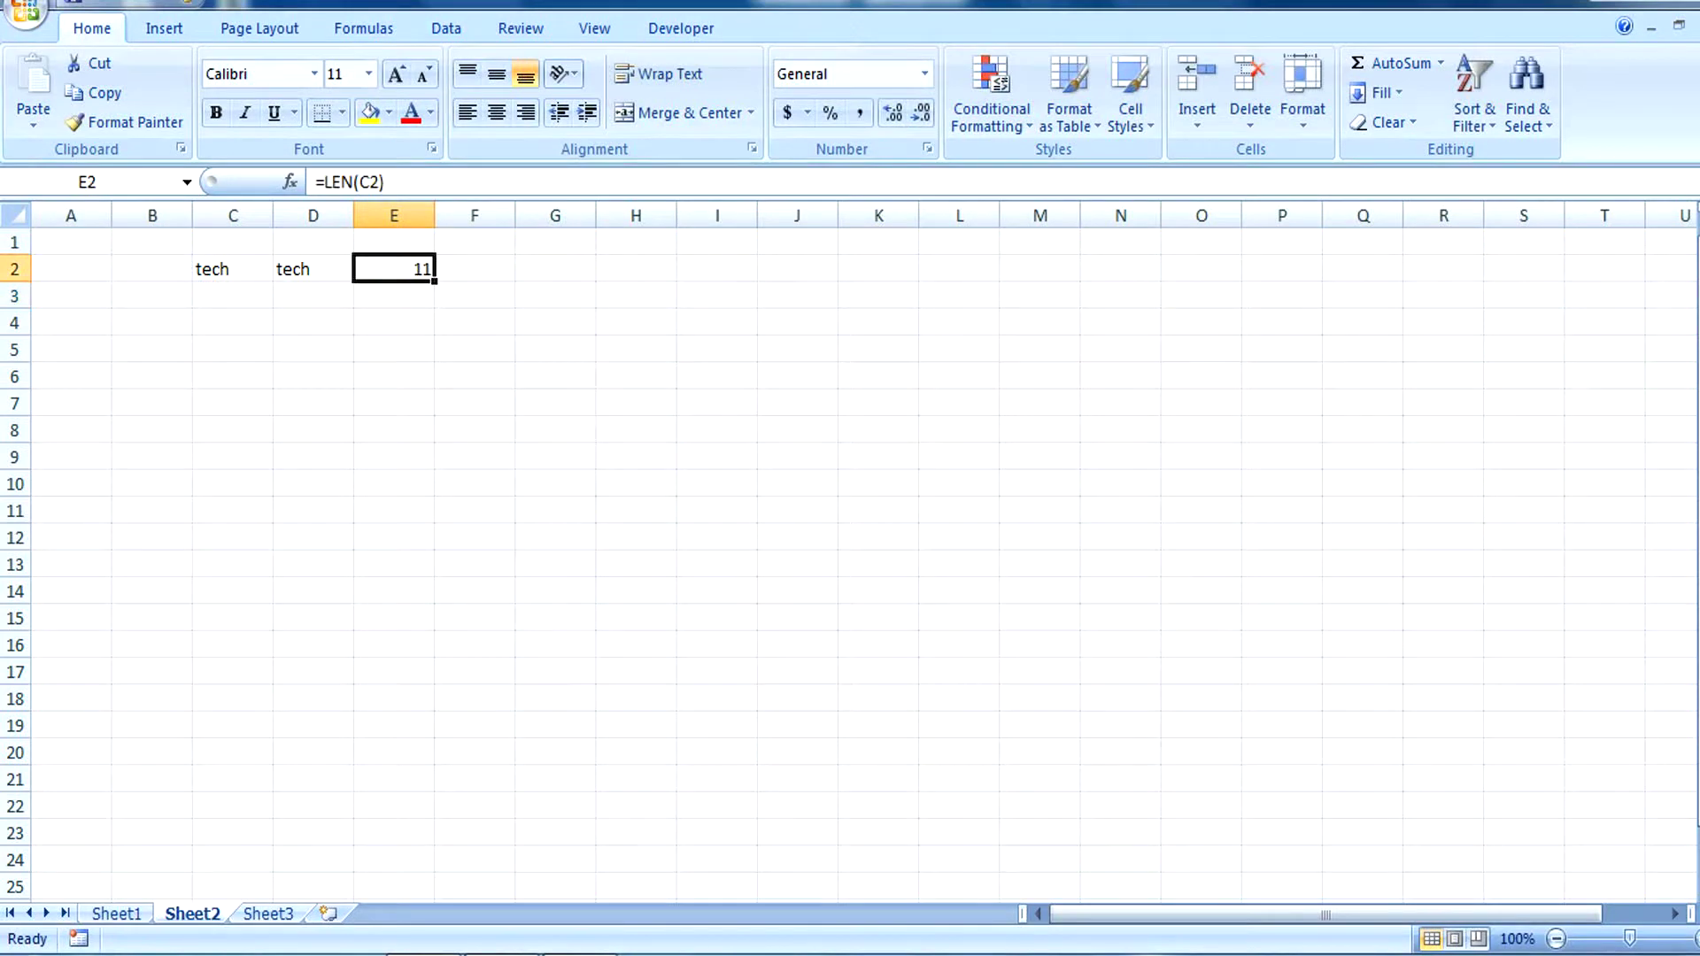
- Enter the formula =LEN(D2) in cell F2 and compare it with the length formula in E2
key(Right)
text(=lr)
key(BackSpace)
text(en)
key(Tab)
key(Left)
key(Left)
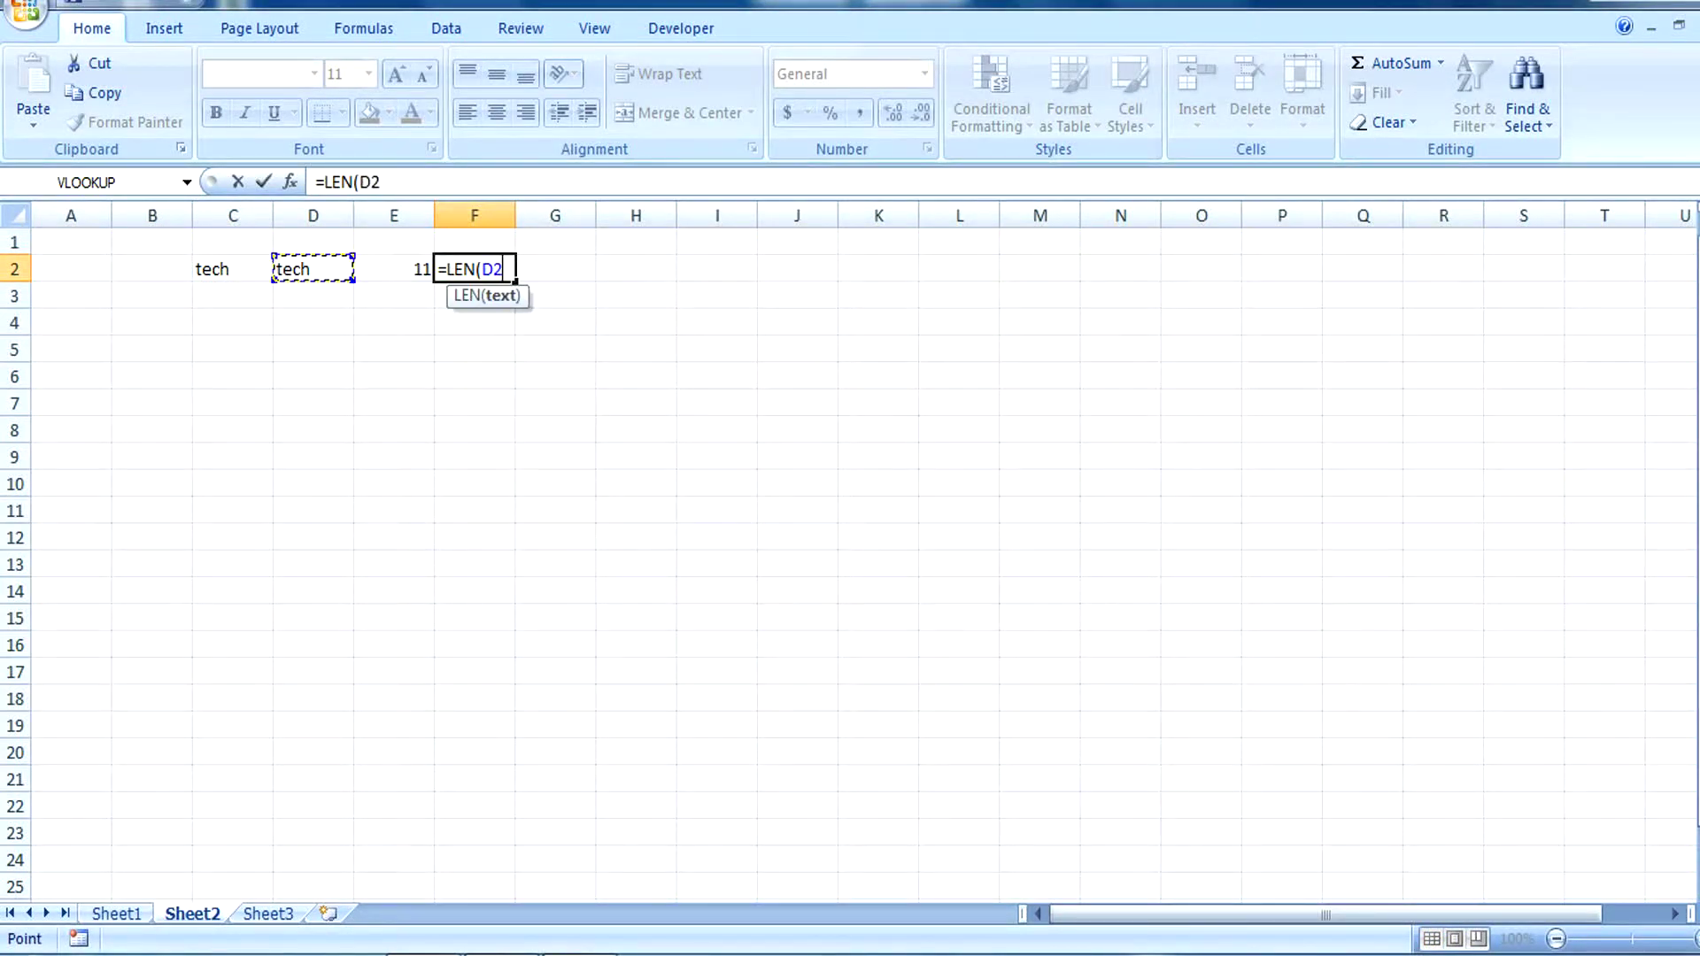
key(Return)
key(Up)
key(F2)
key(Return)
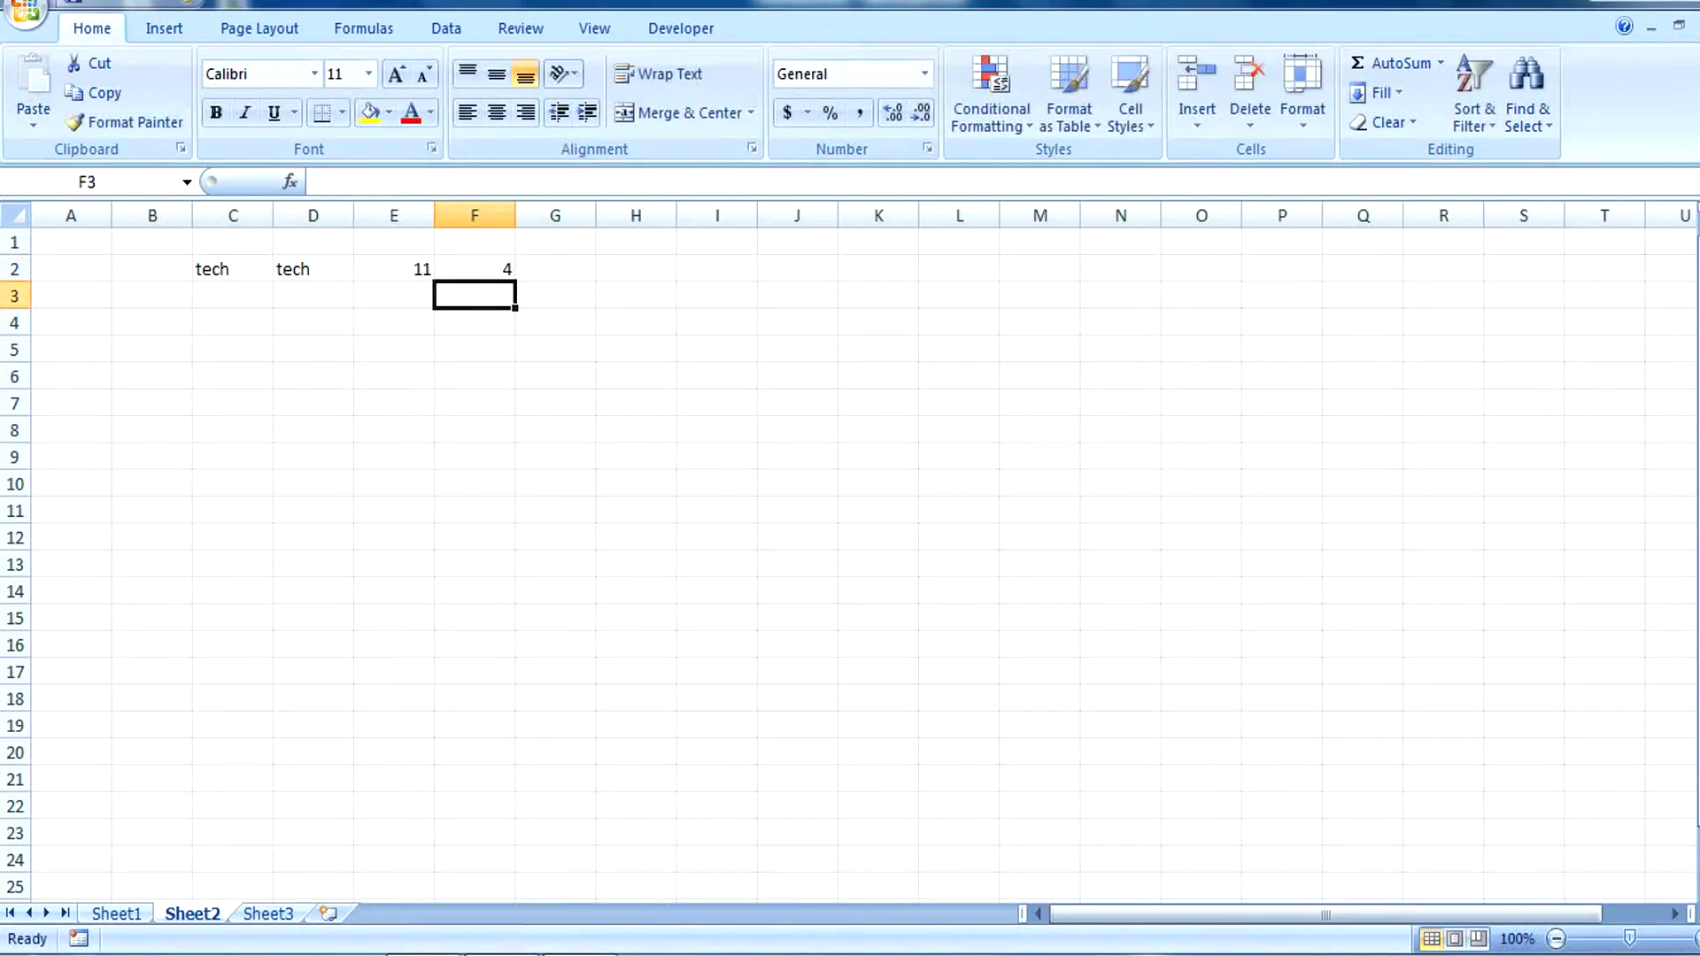
click(313, 269)
click(393, 269)
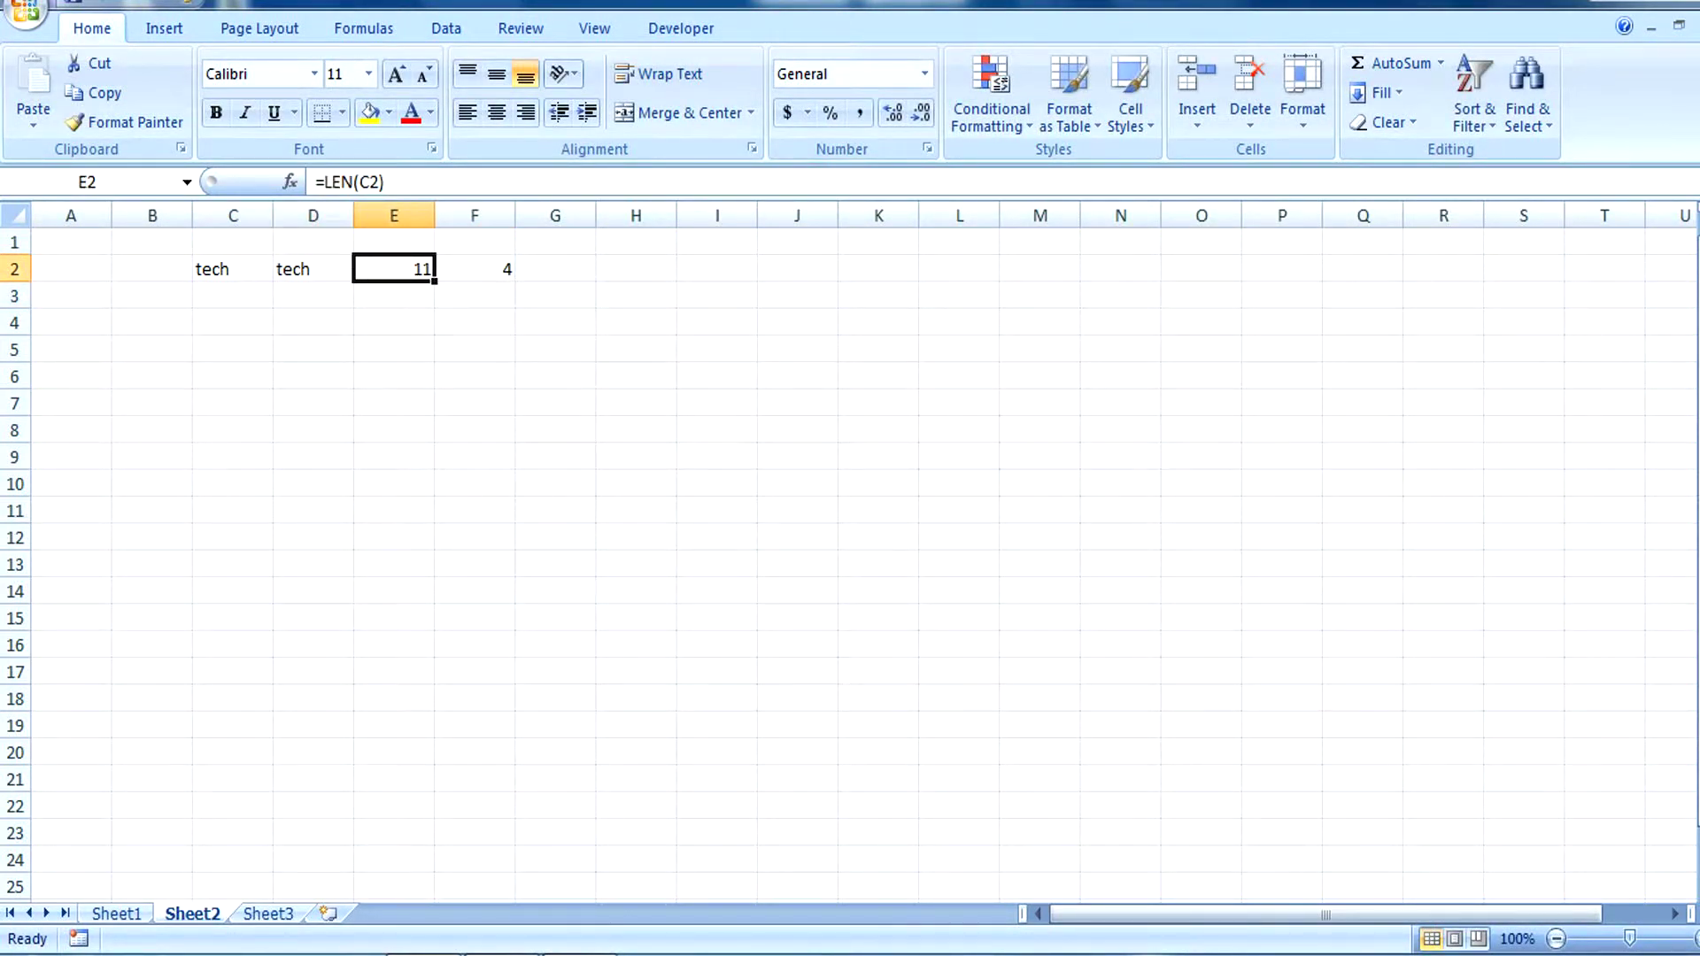
click(475, 269)
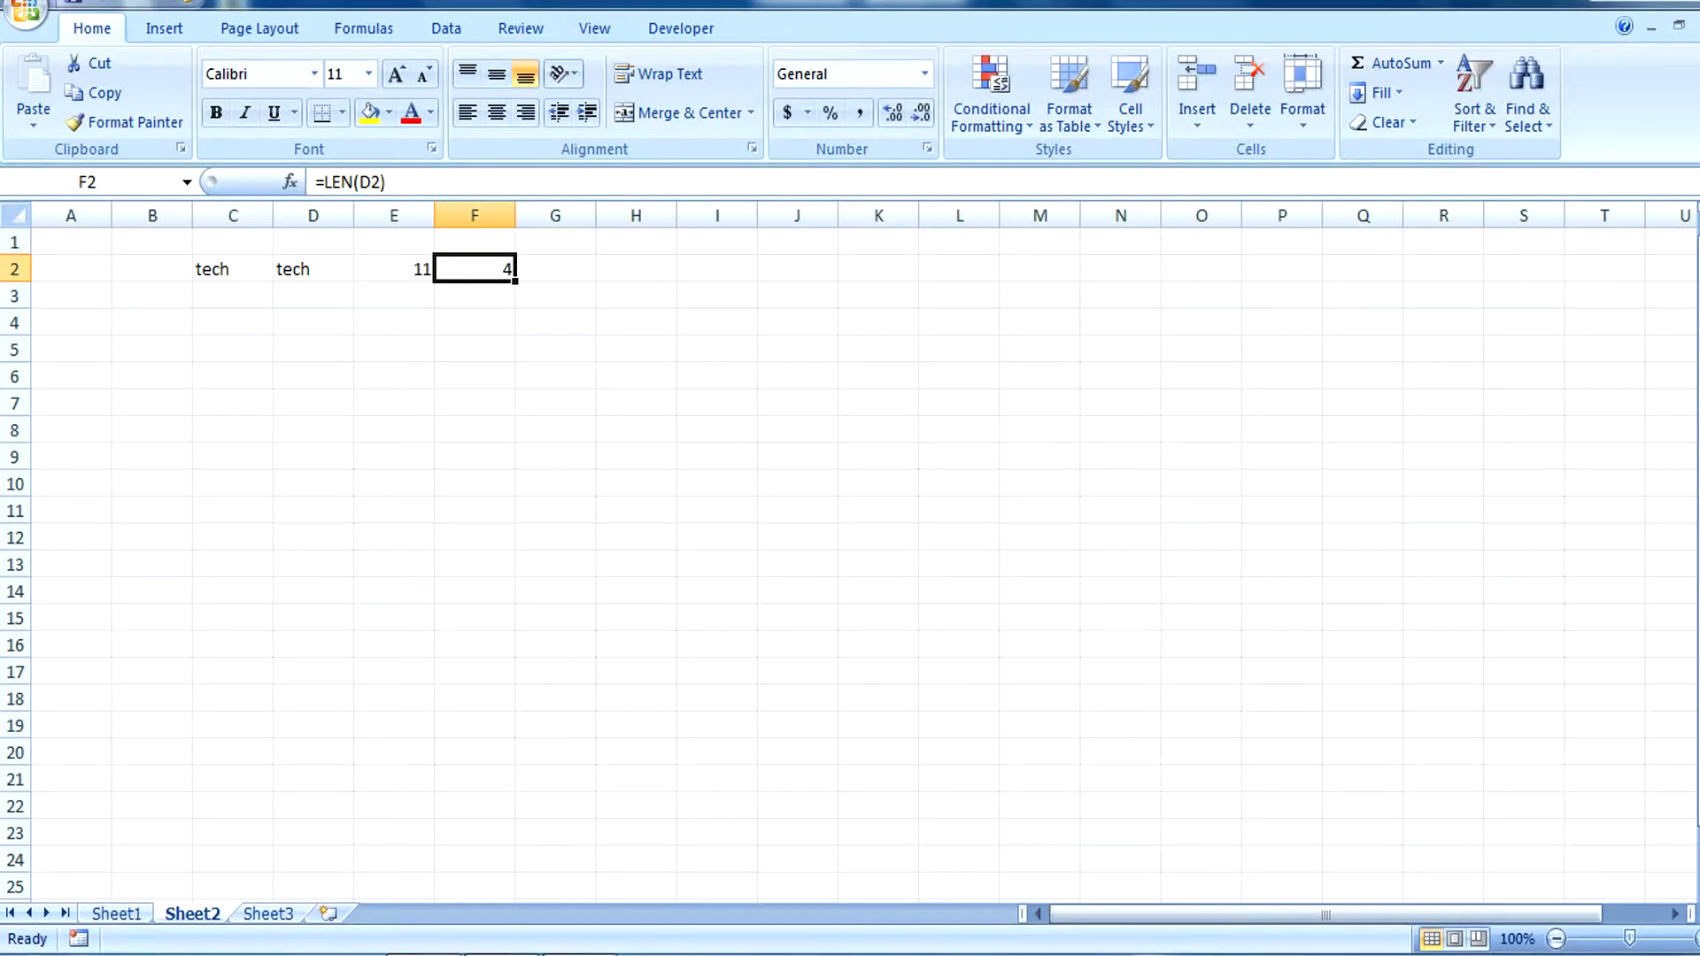
- Return to Sheet1 and examine the yellow reference headings in row 1 for the function that follows trim
click(116, 913)
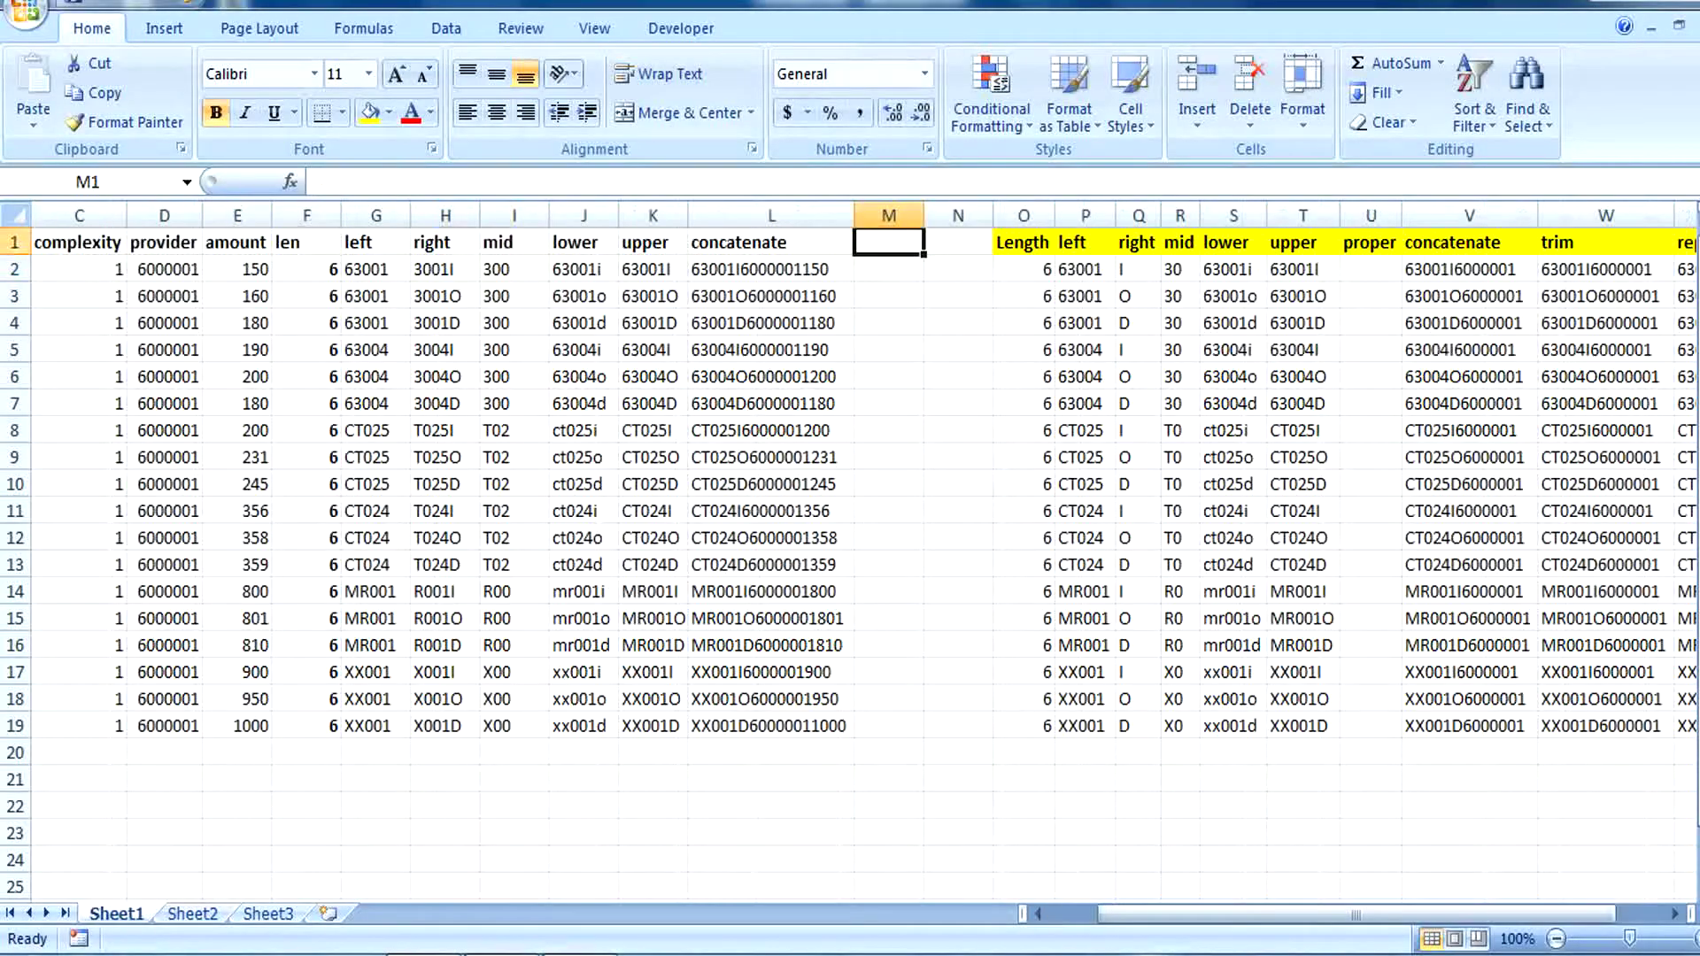
key(Right)
key(Right)
key(Right)
key(Right)
key(Right)
key(Right)
key(Right)
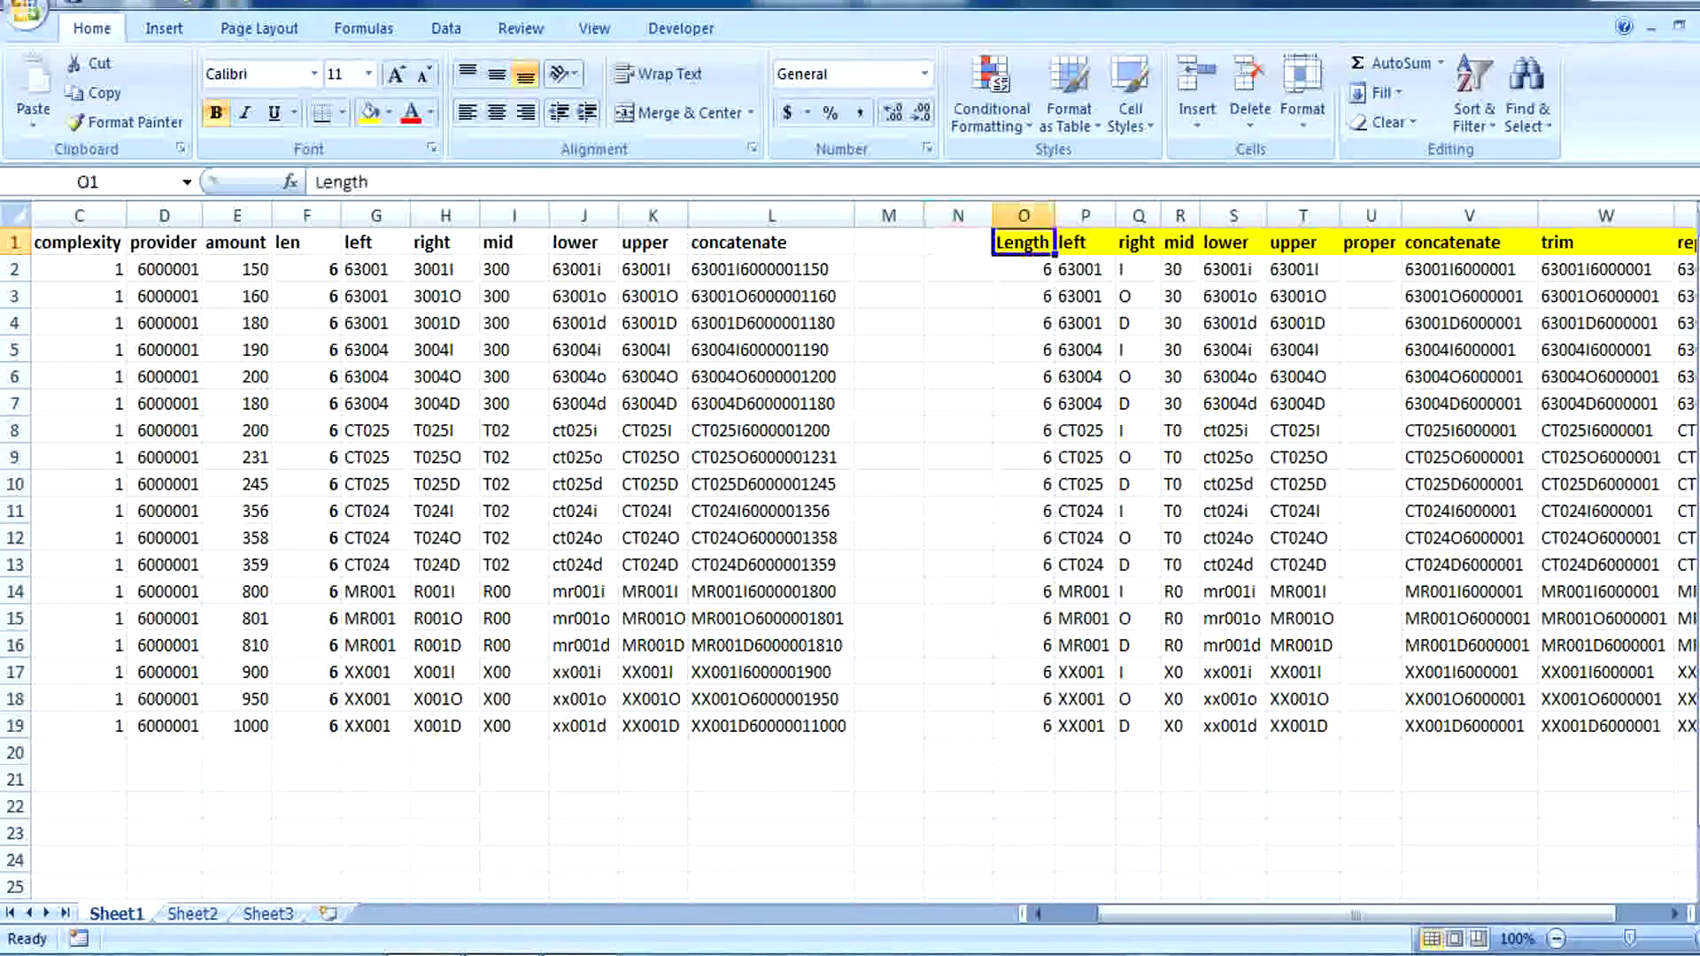
key(Right)
key(Right)
key(Right)
key(Right)
key(Right)
key(Right)
key(Left)
key(Left)
key(Left)
key(Left)
key(Left)
key(Left)
key(Left)
key(Left)
key(Left)
key(Left)
key(Left)
key(Left)
key(Left)
key(Left)
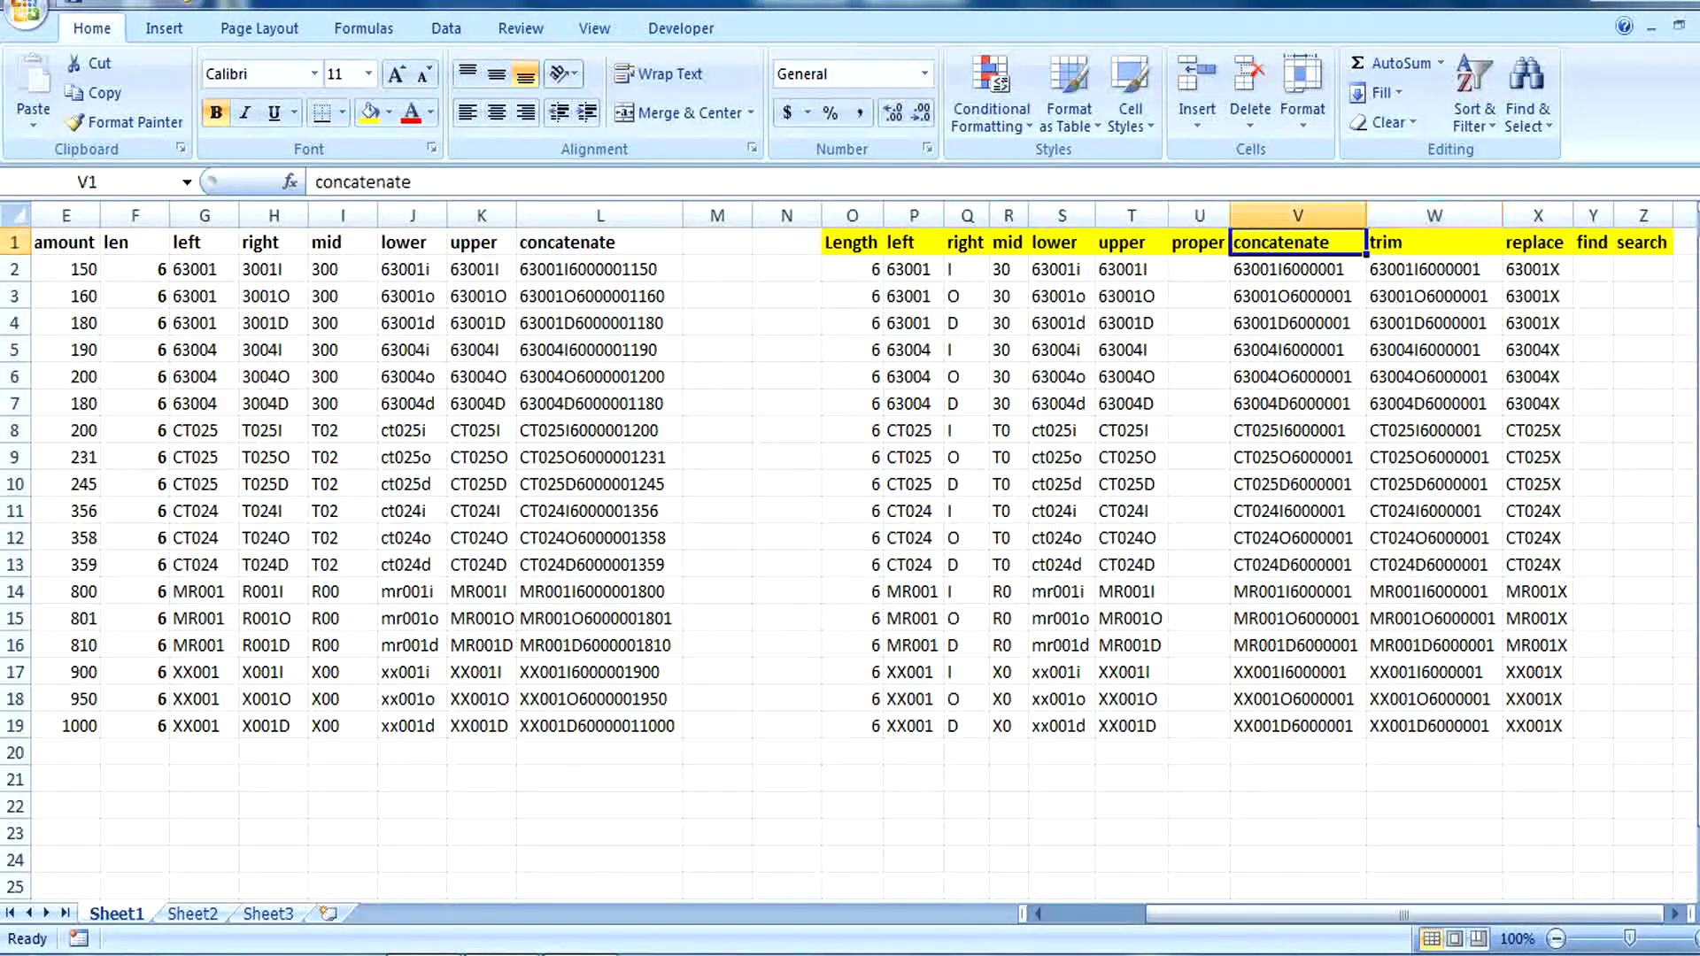
key(Right)
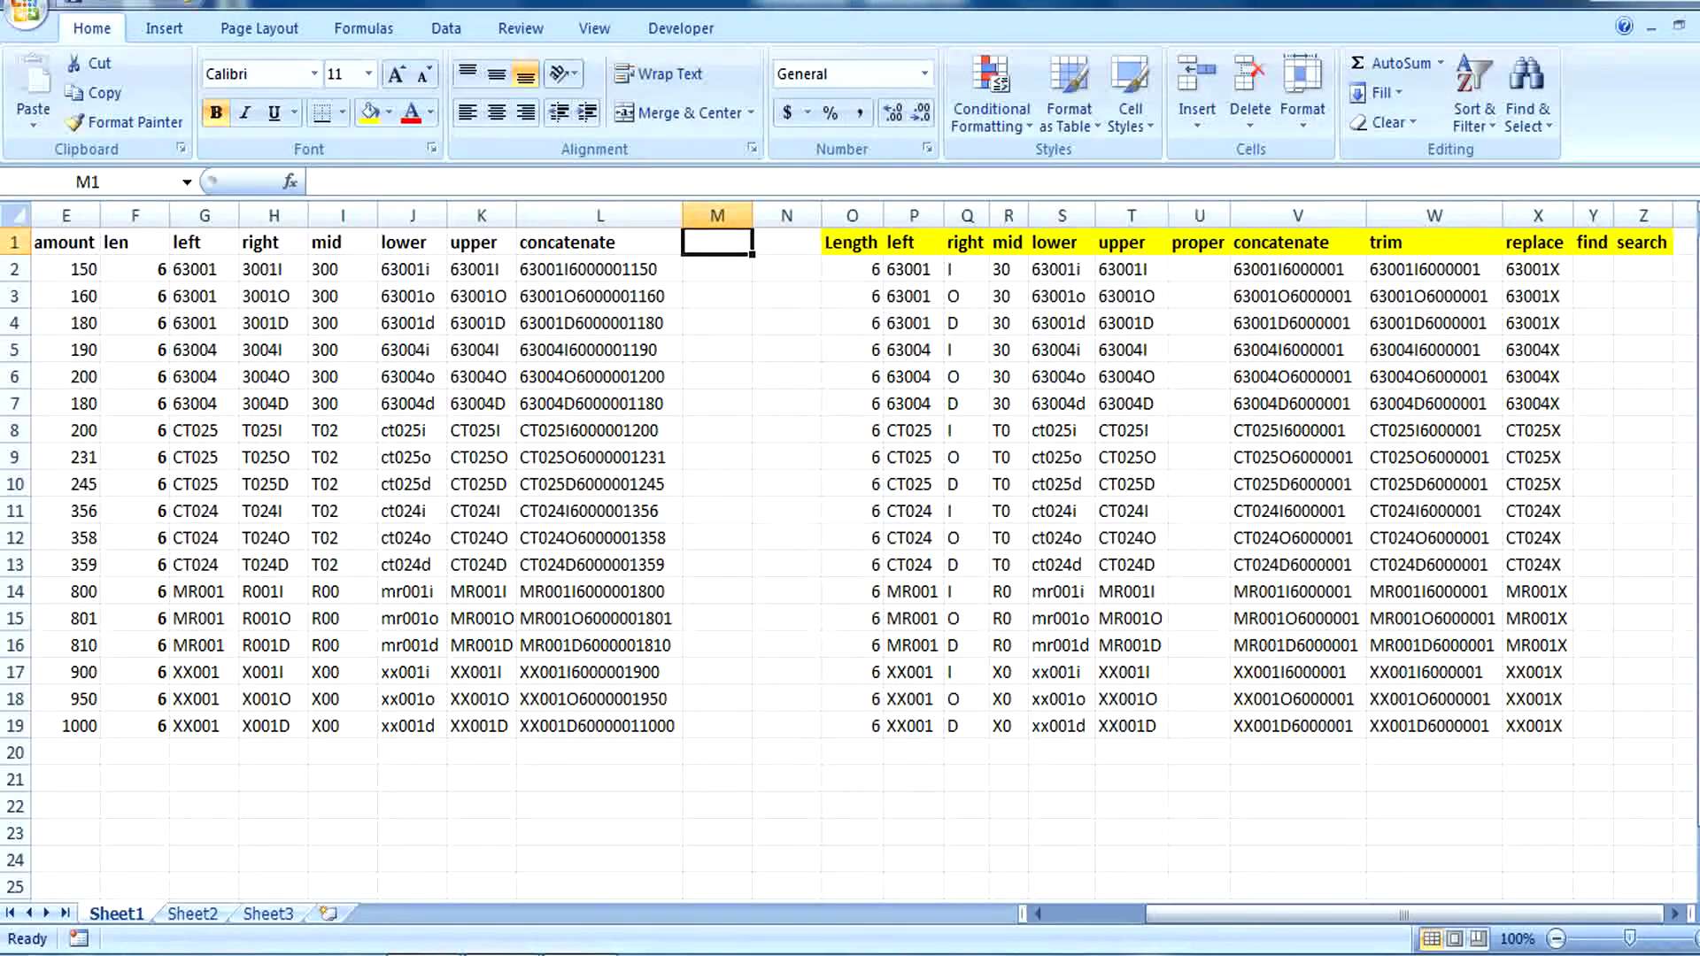
- Try to enter the formula =REPLACE(A2,1,2"X") in cell M2
key(Down)
text(=re)
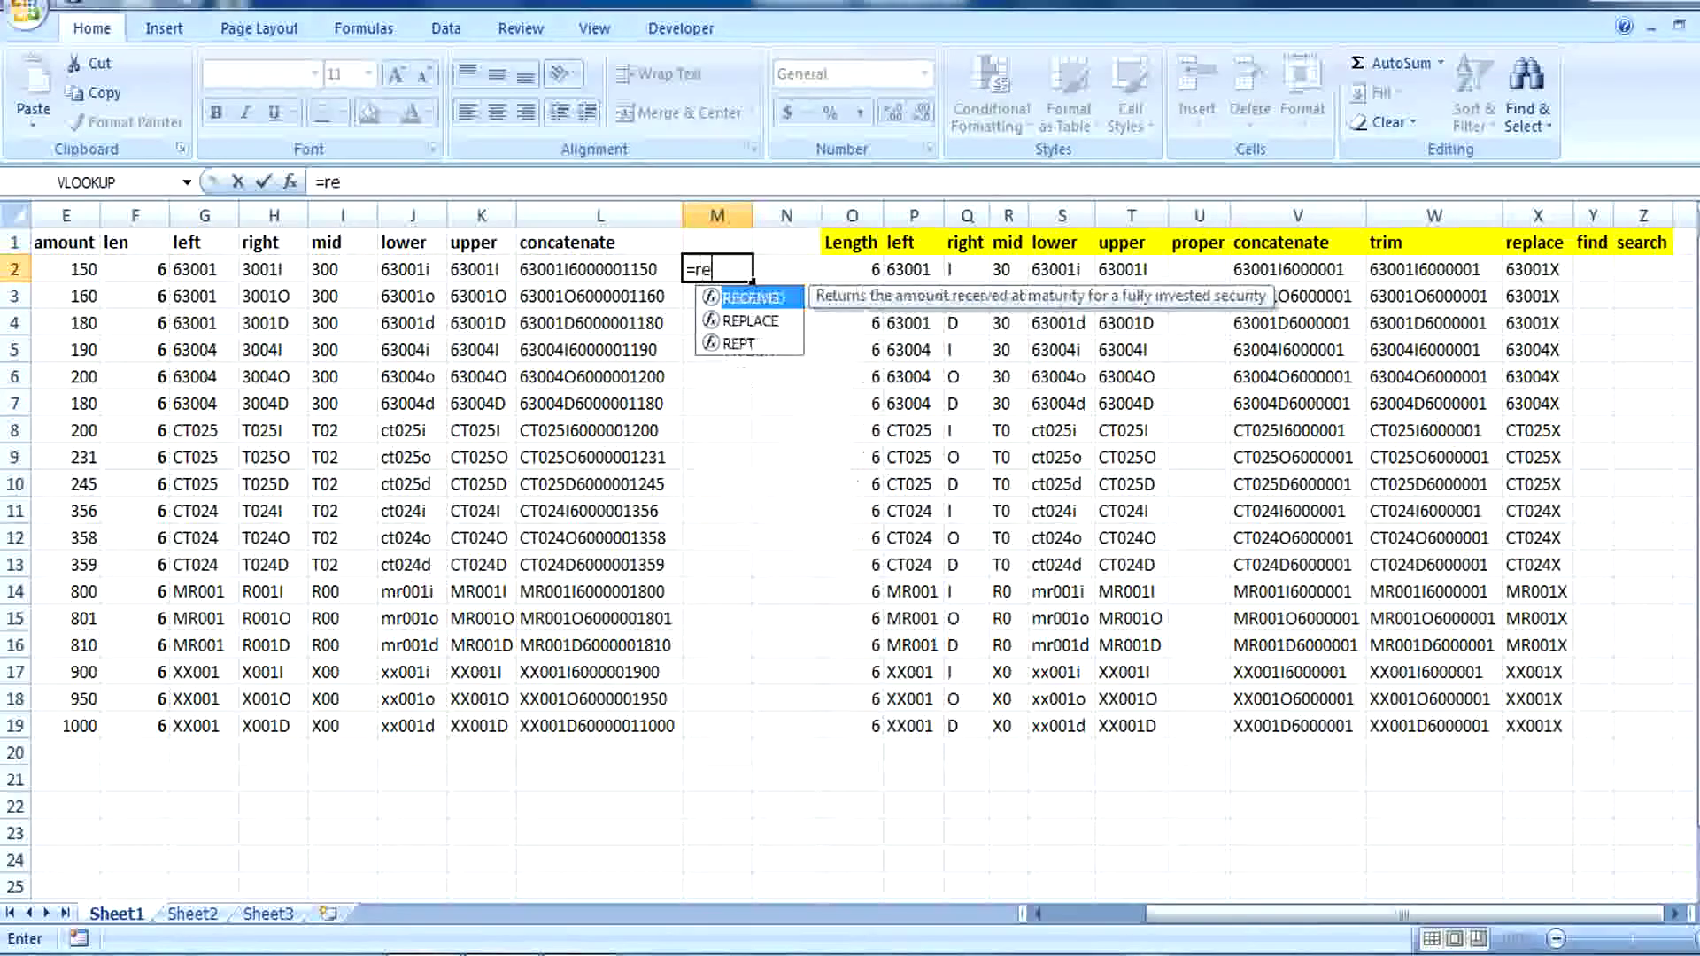
text(place)
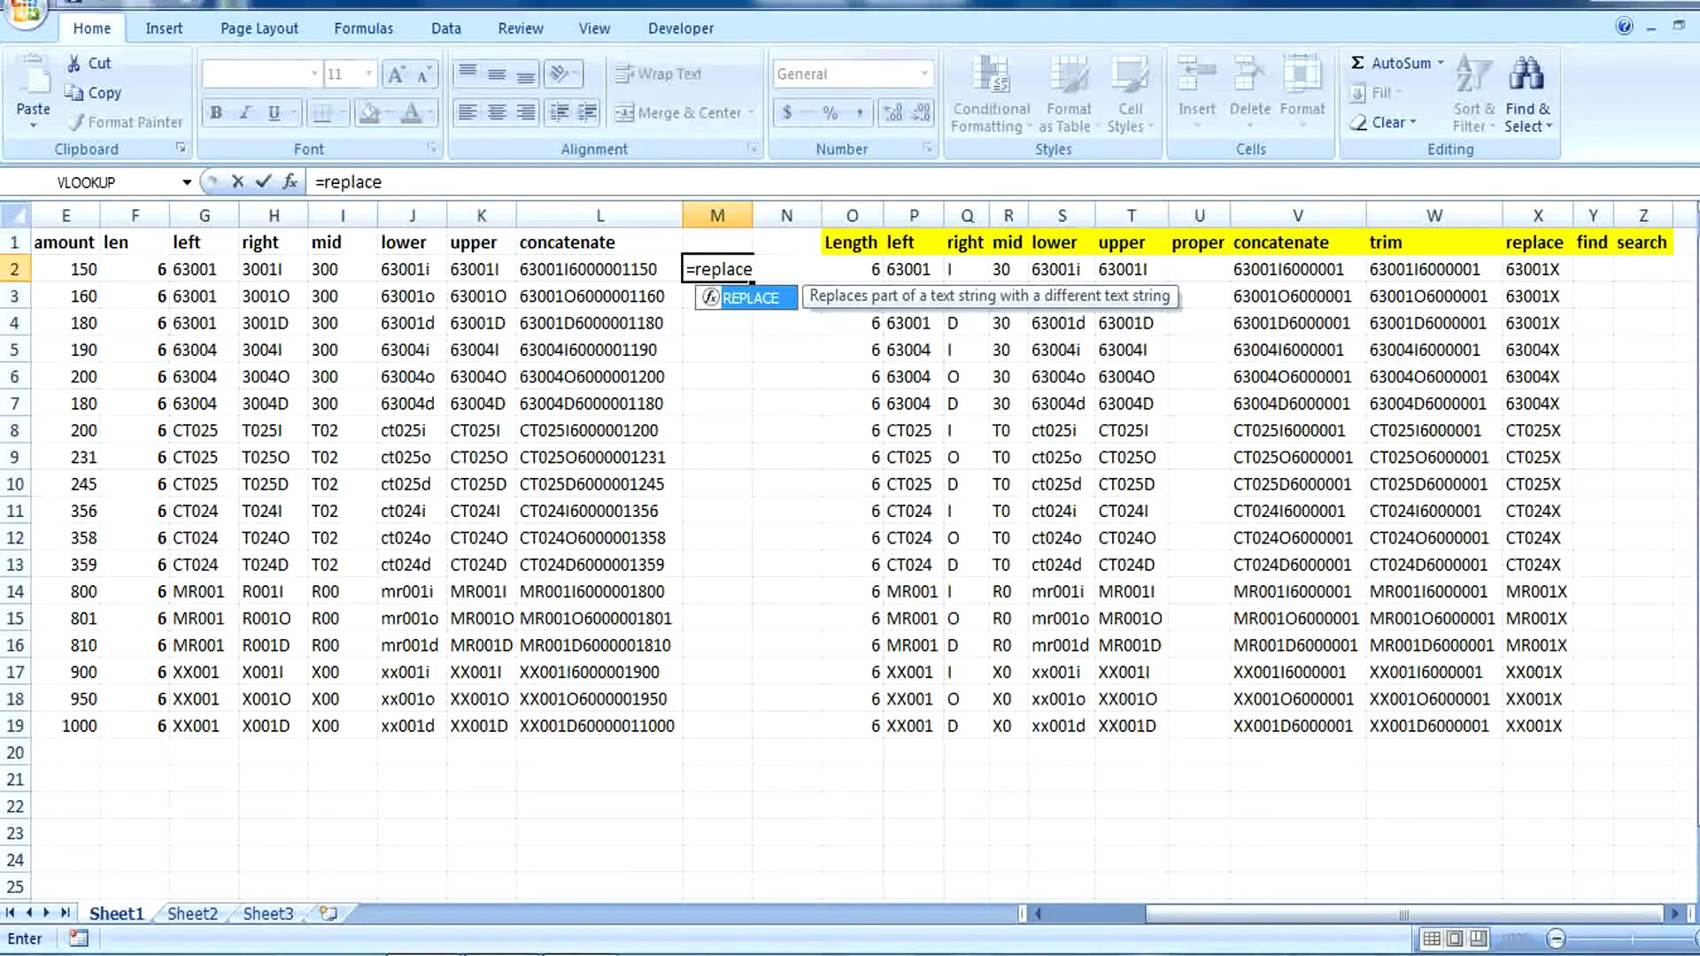
key(Tab)
key(Left)
key(Left)
key(Left)
key(Left)
key(Left)
key(Left)
key(Left)
key(Left)
key(Left)
key(Left)
key(Left)
key(Left)
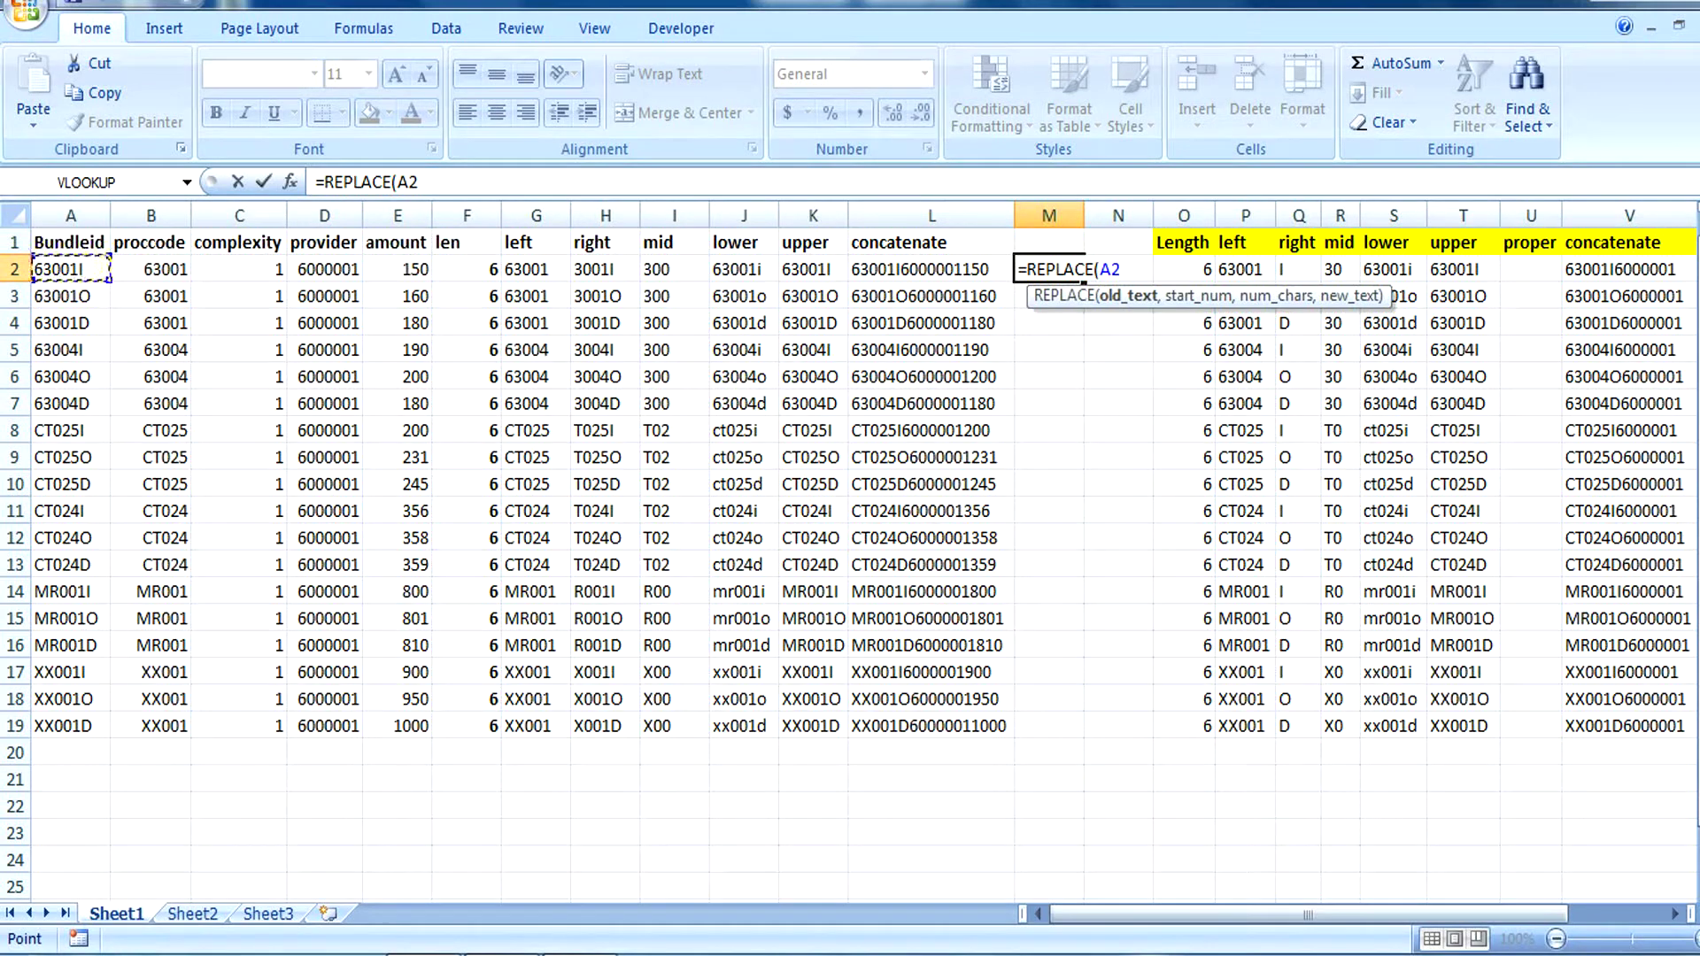
text(,)
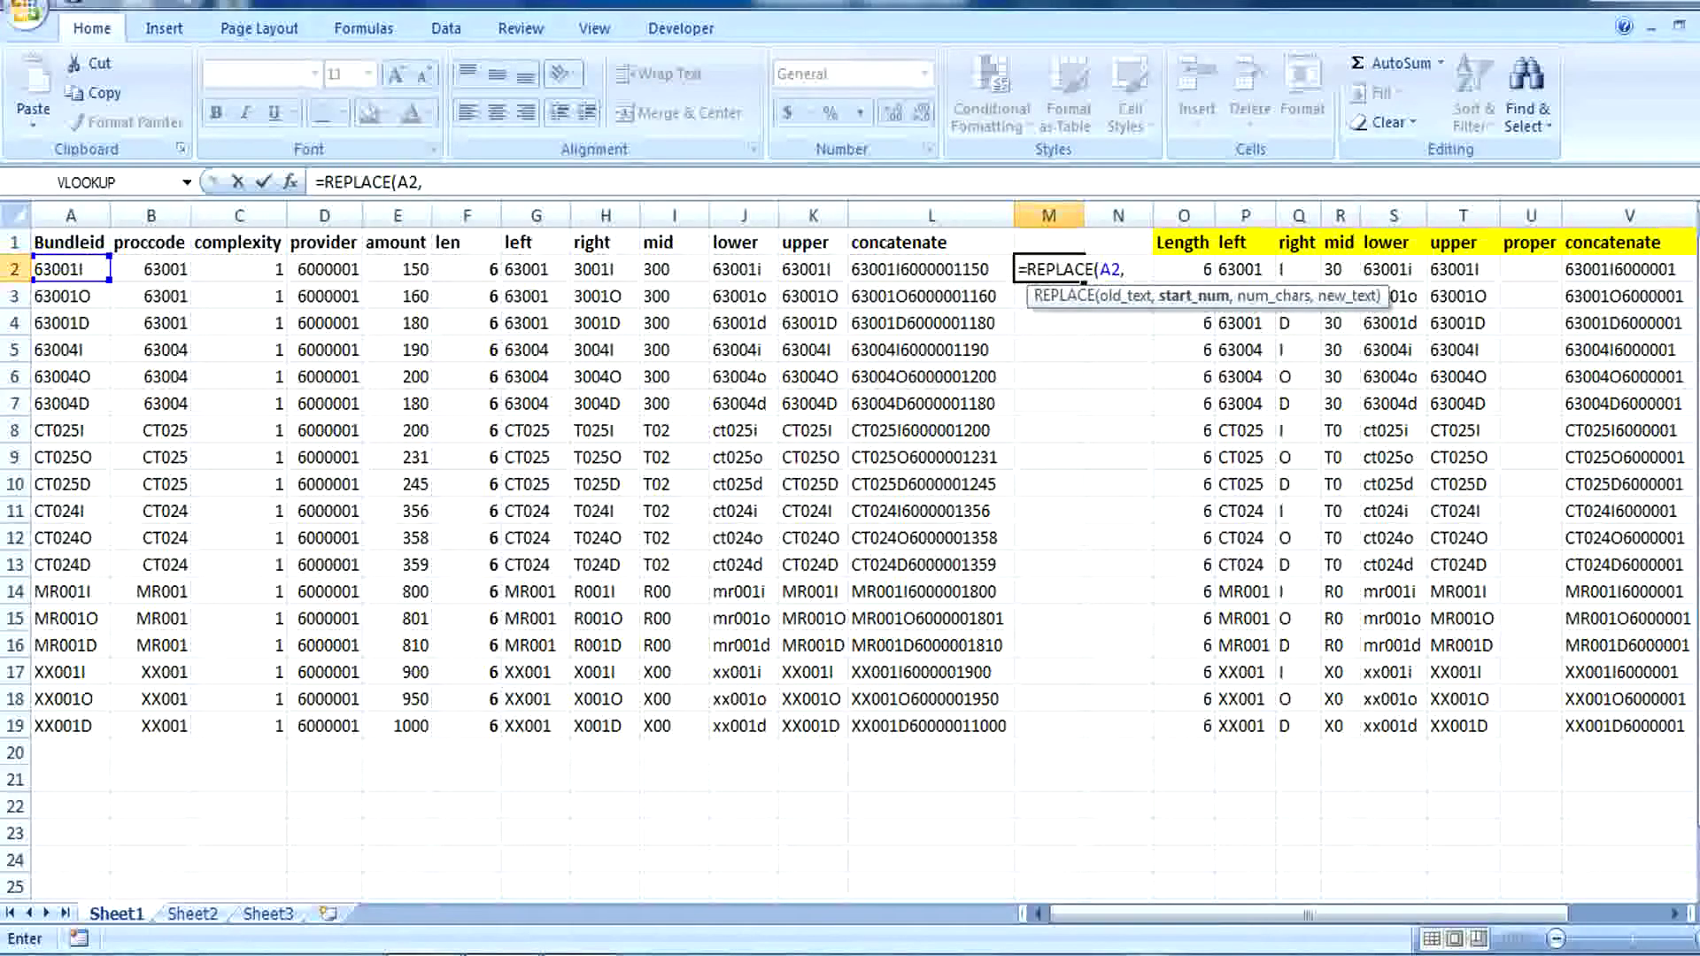
text(1,)
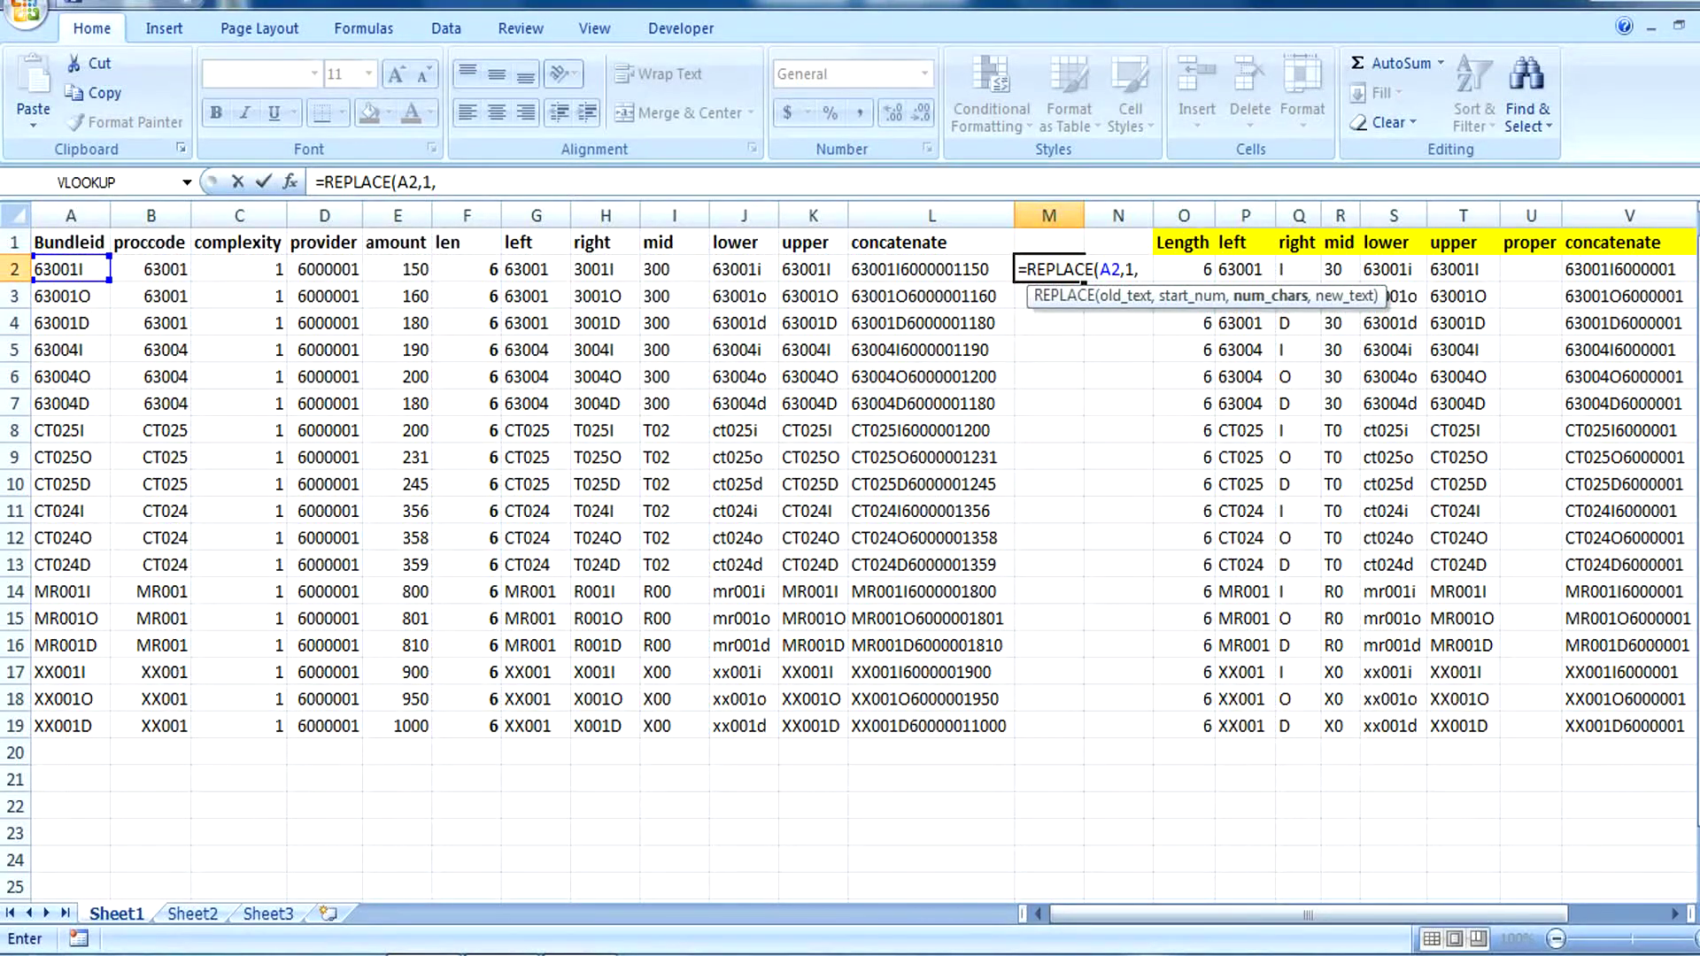
text(2)
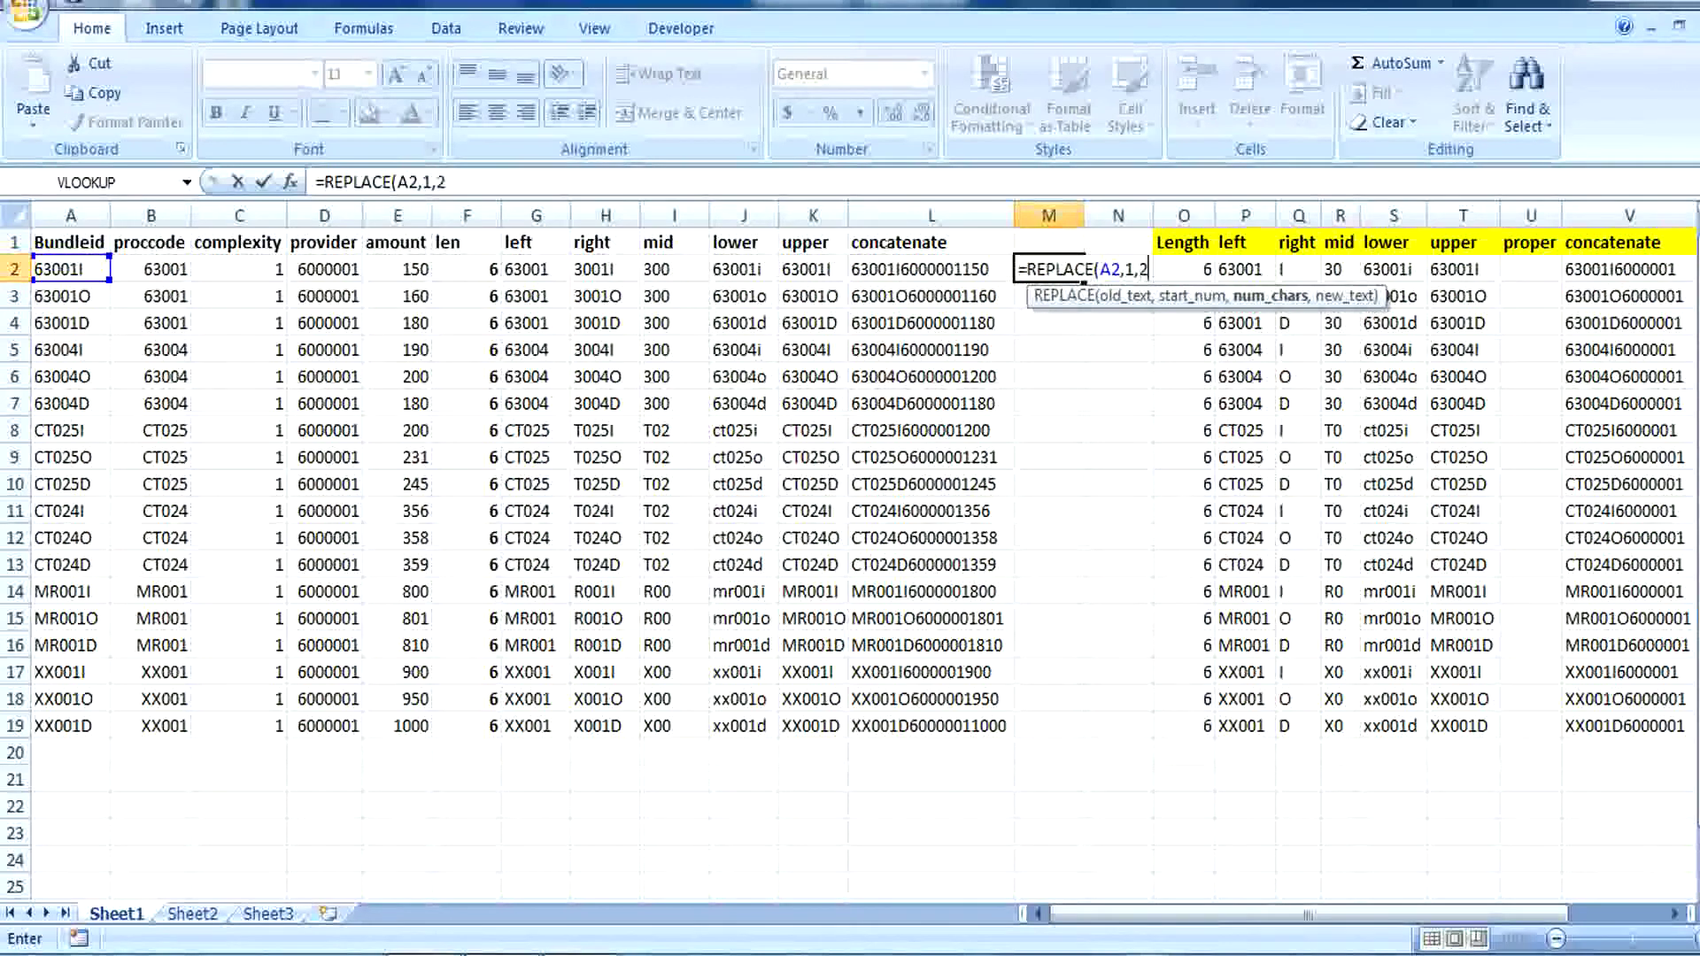
text("X"))
key(Return)
key(Return)
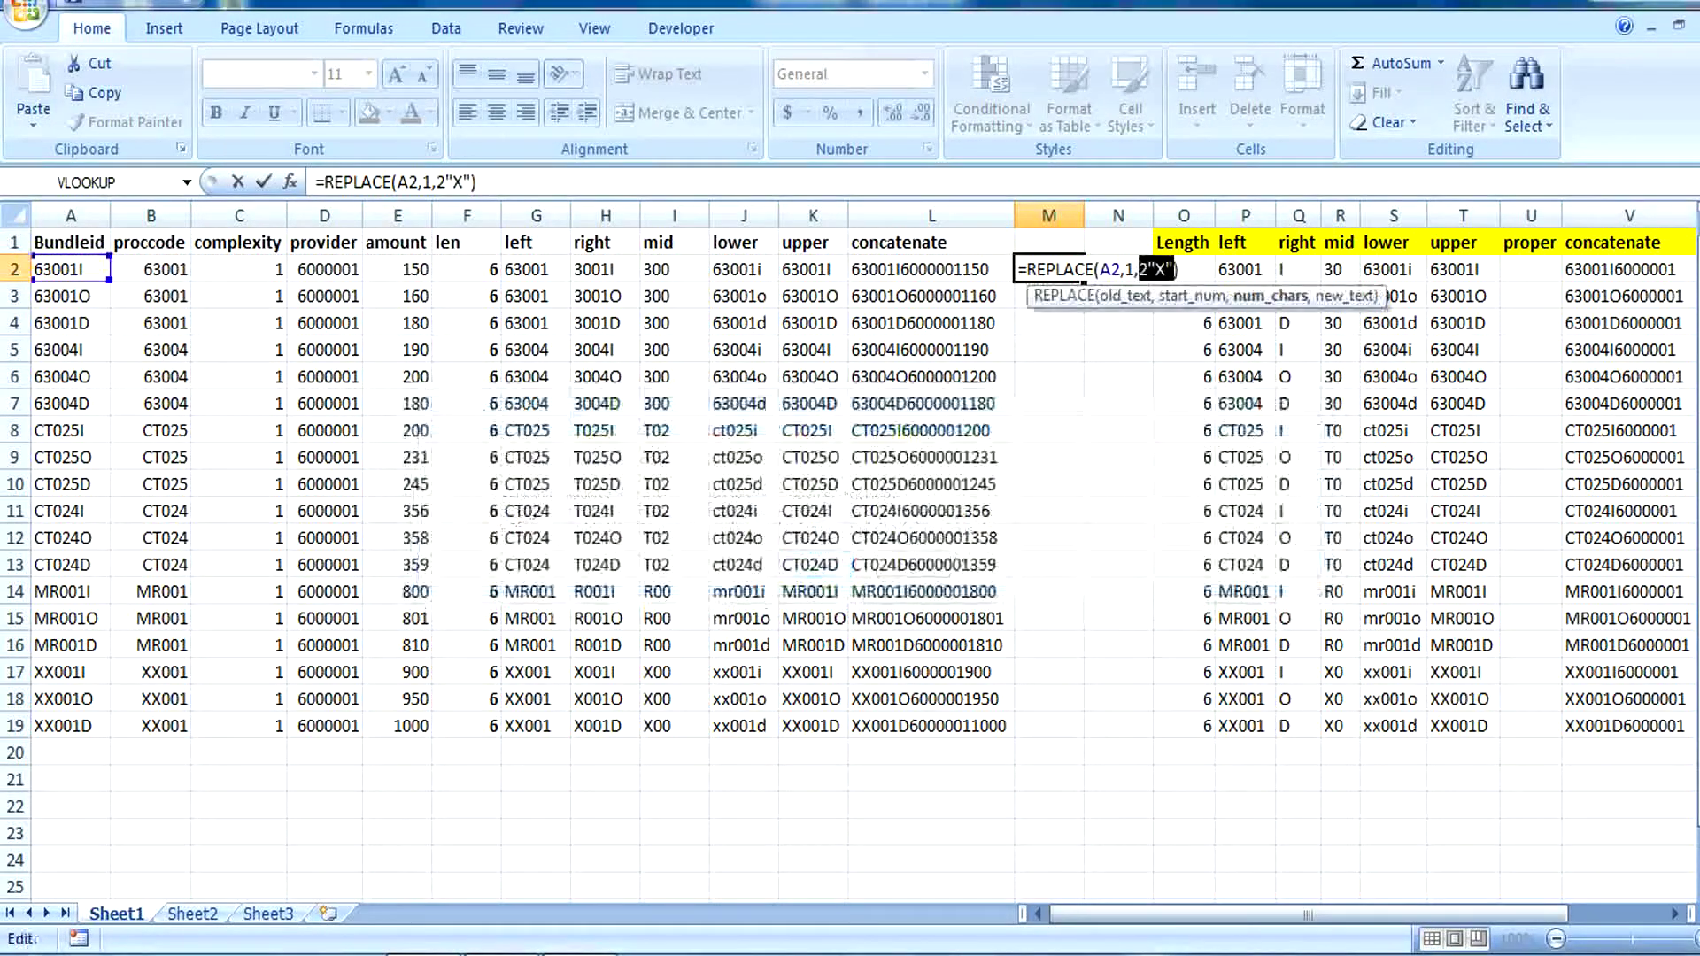
- Add the missing comma in M2 so that the formula reads =REPLACE(A2,1,2,"X")
click(1149, 269)
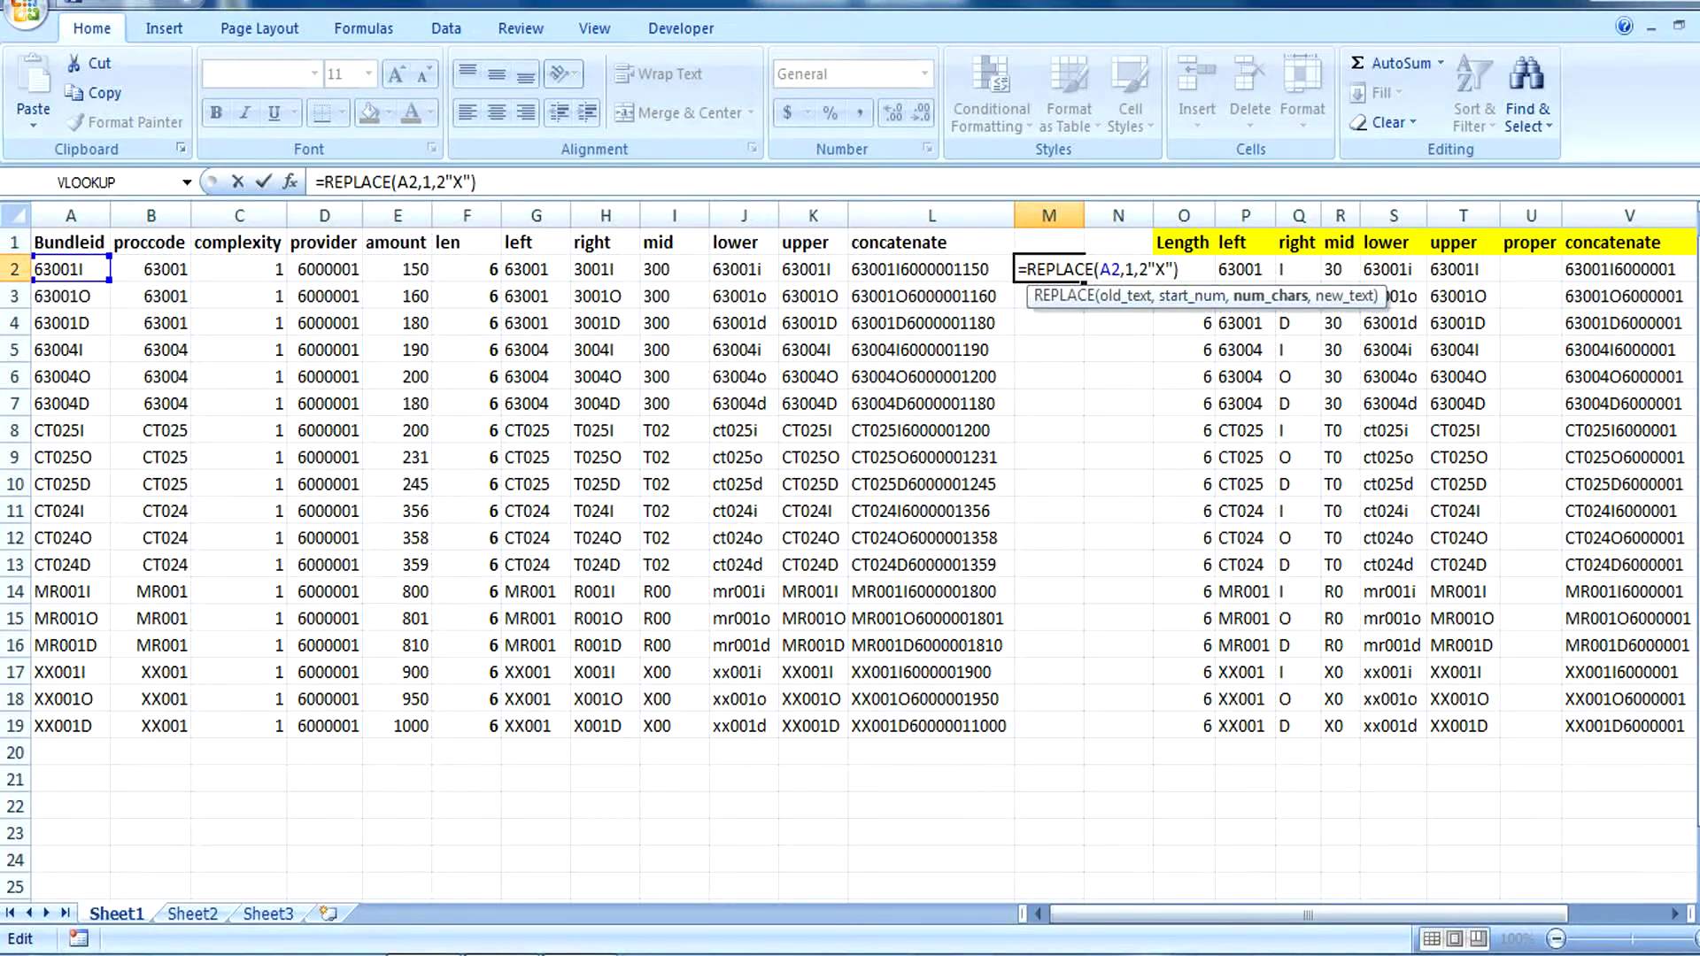
key(Left)
key(Left)
key(Left)
text(,)
key(Return)
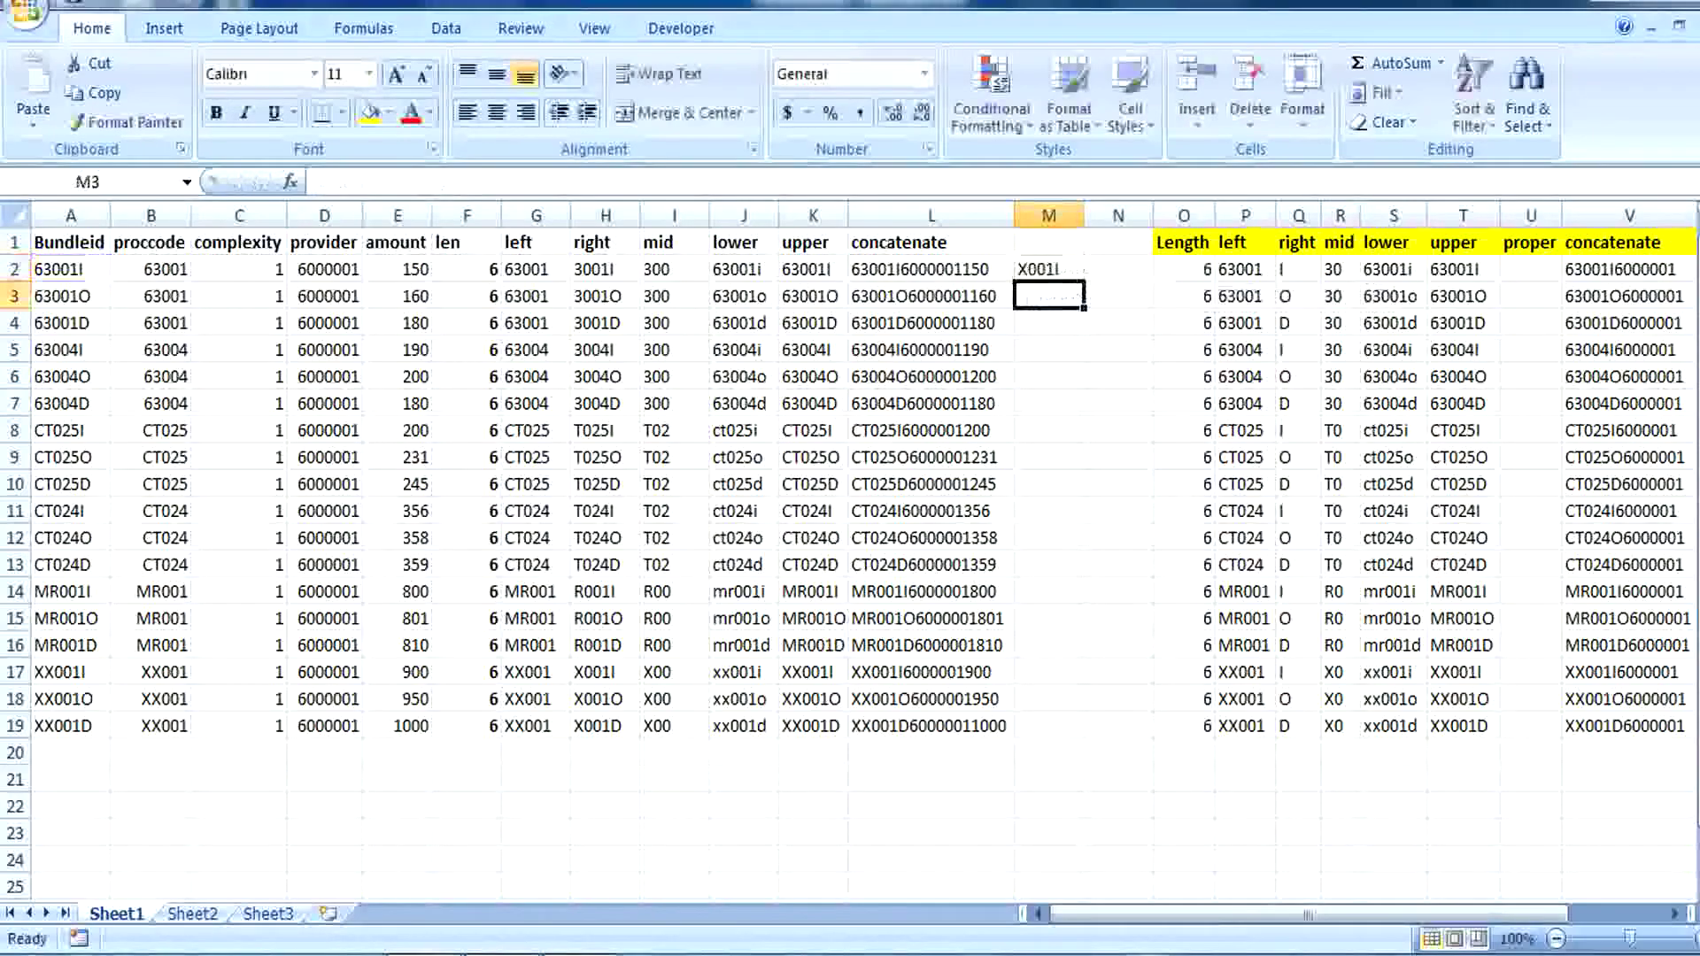
key(Up)
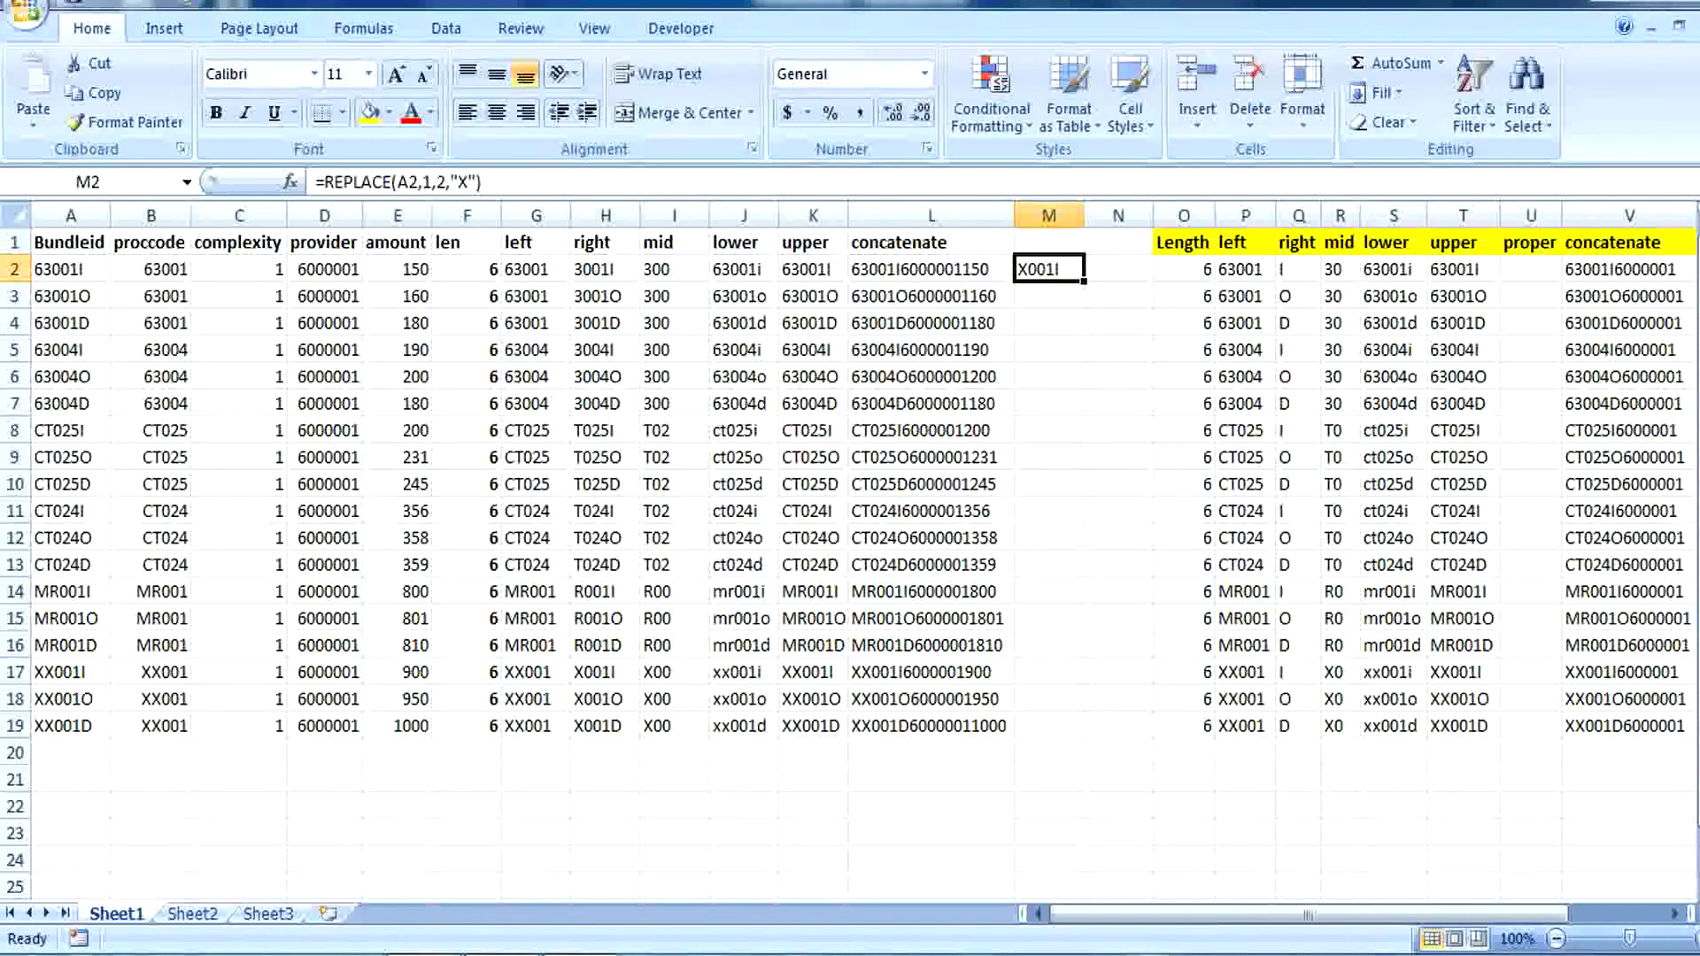
- Fill the REPLACE formula from M2 down through row 19 and review the copy in M3
double_click(1084, 282)
click(1118, 323)
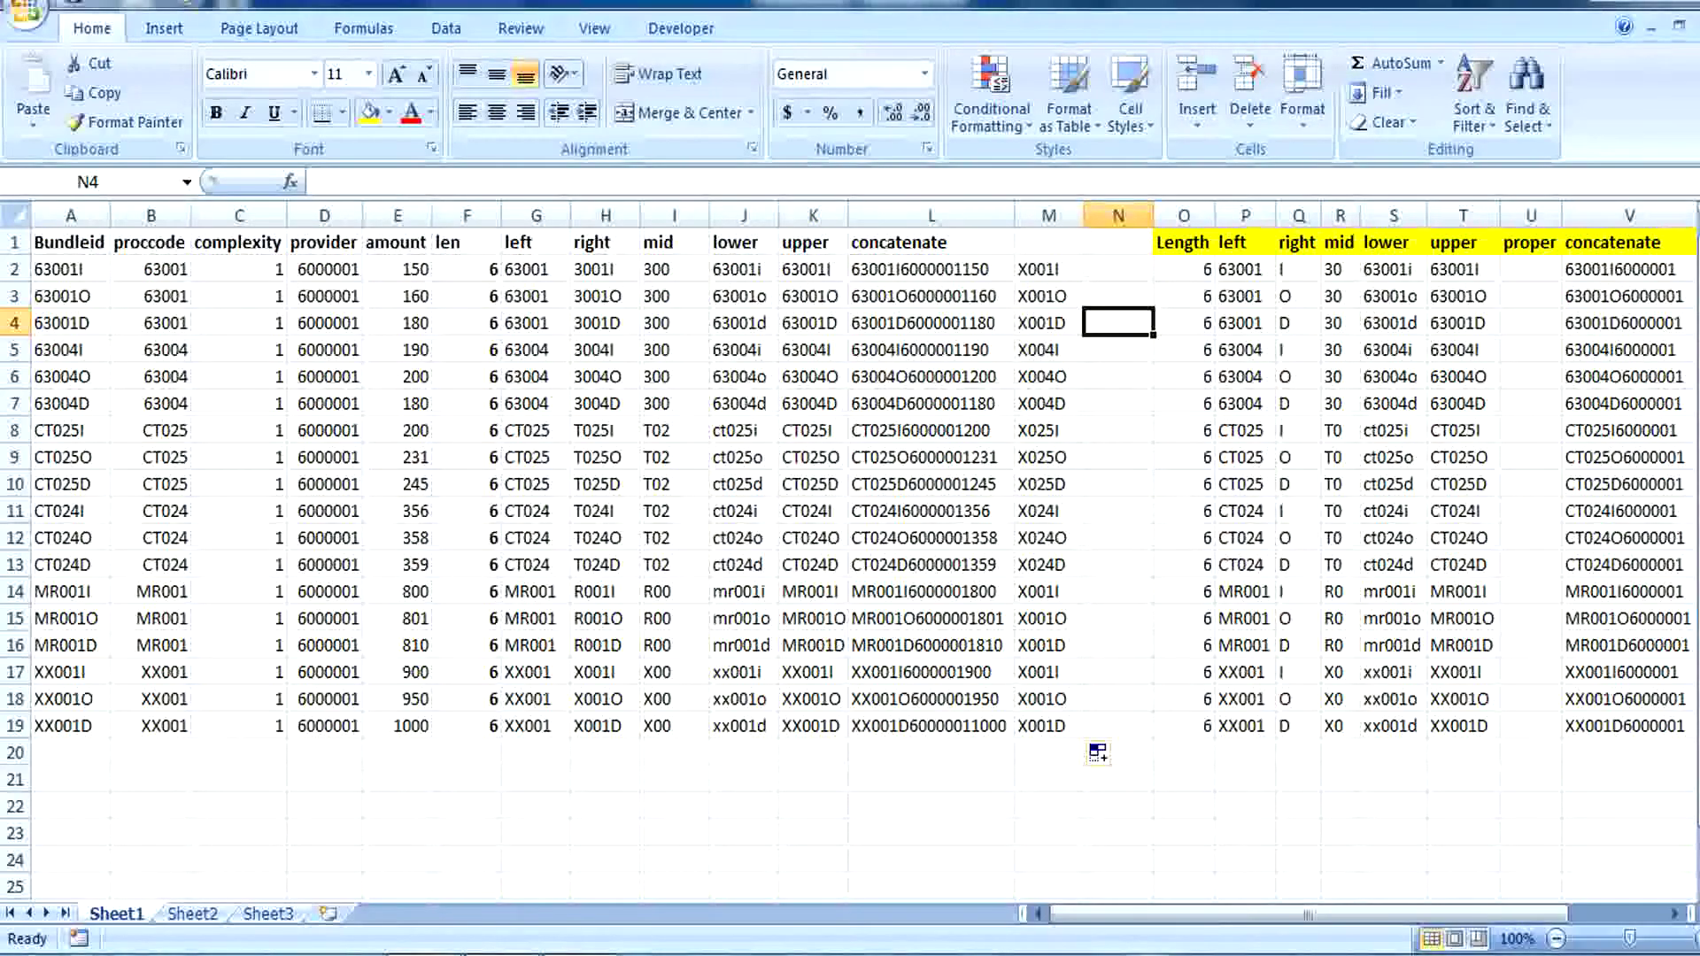
click(1049, 296)
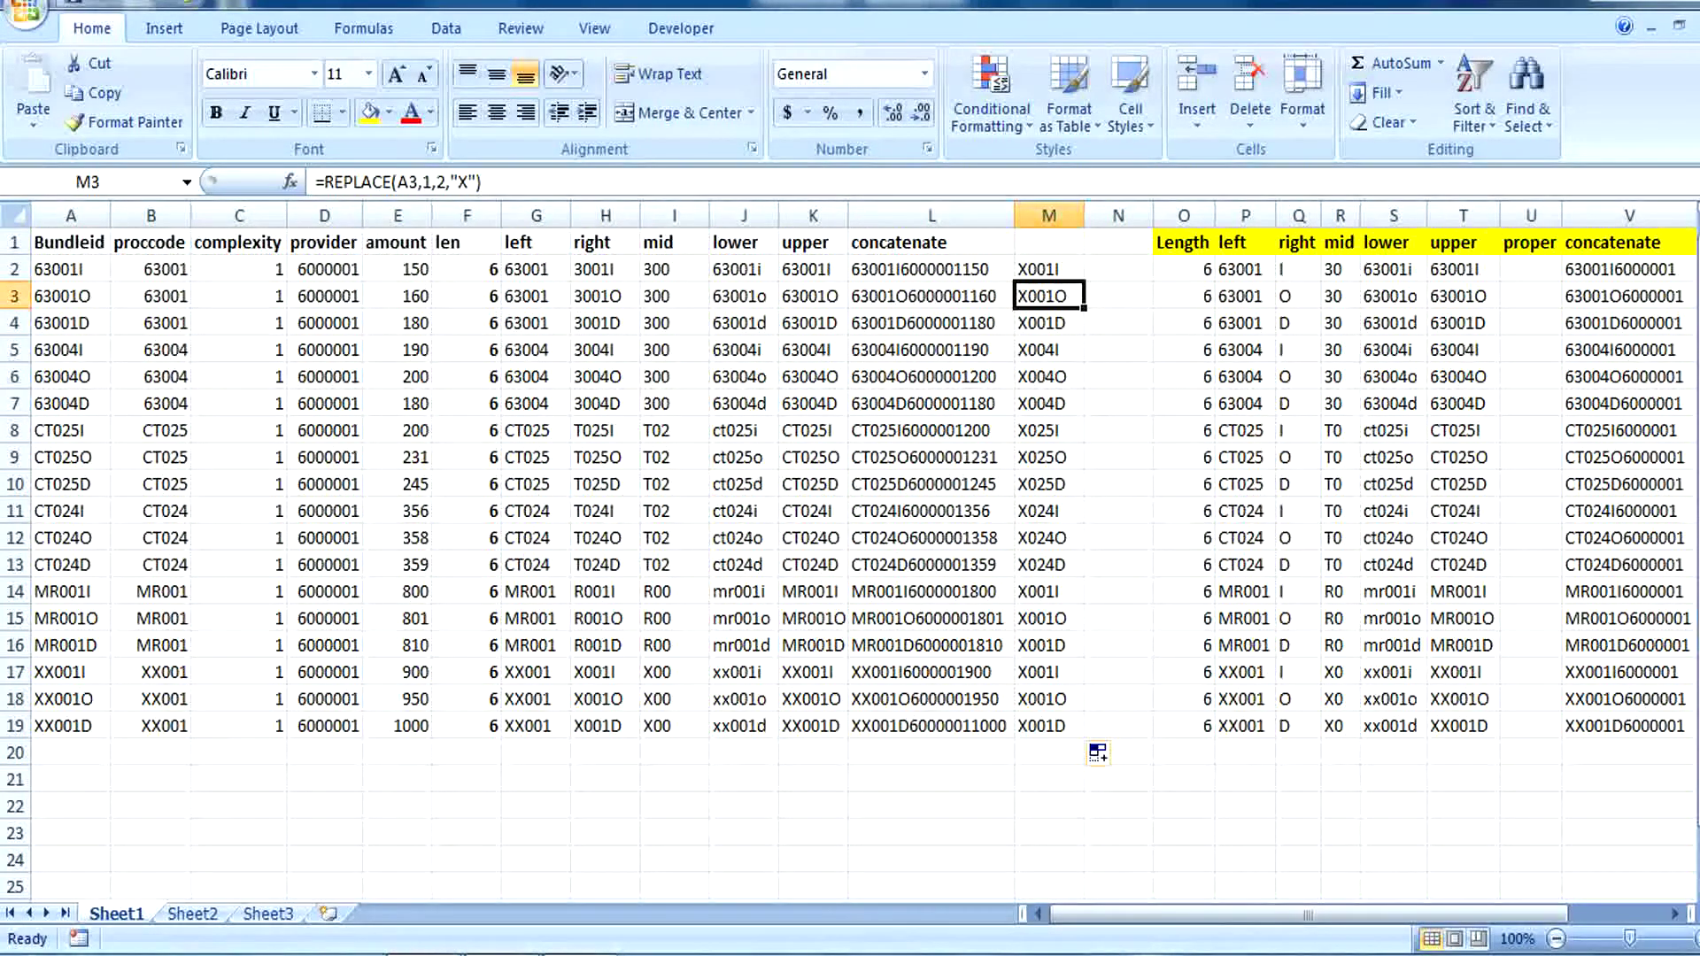
- Examine the row 1 headings across to the yellow find heading and back to Bundleid
key(Up)
key(Up)
key(Right)
key(Right)
key(Right)
key(Right)
key(Right)
key(Right)
key(Right)
key(Right)
key(Right)
key(Right)
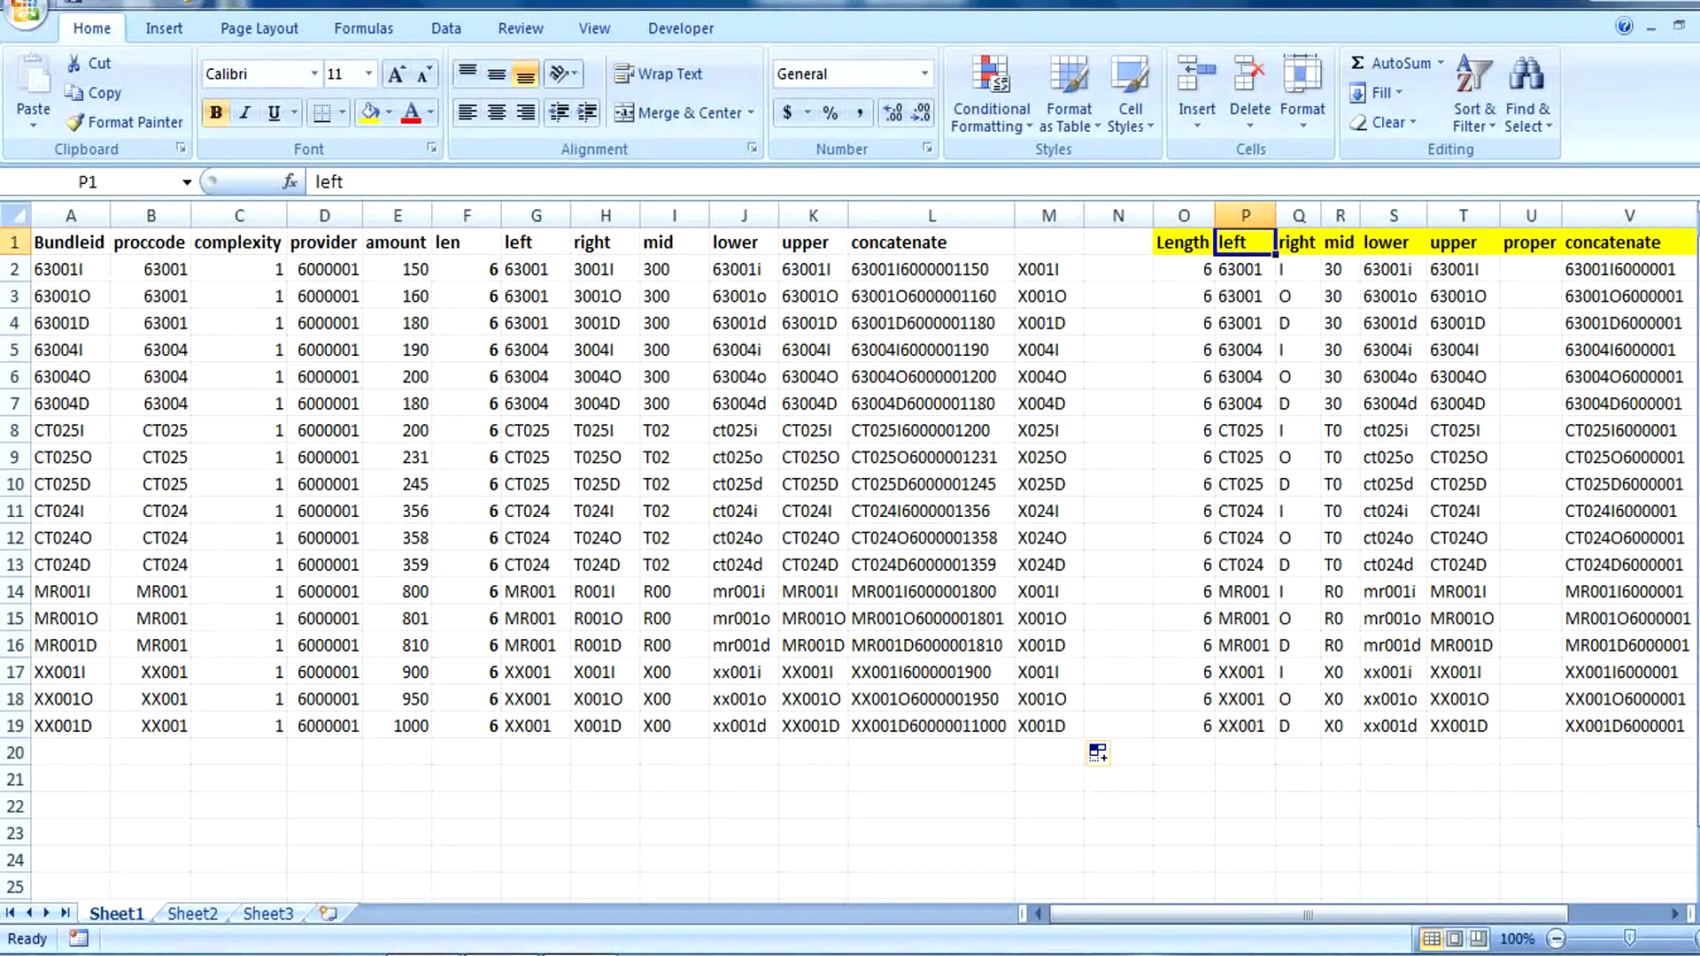
key(Right)
key(Right)
key(Right)
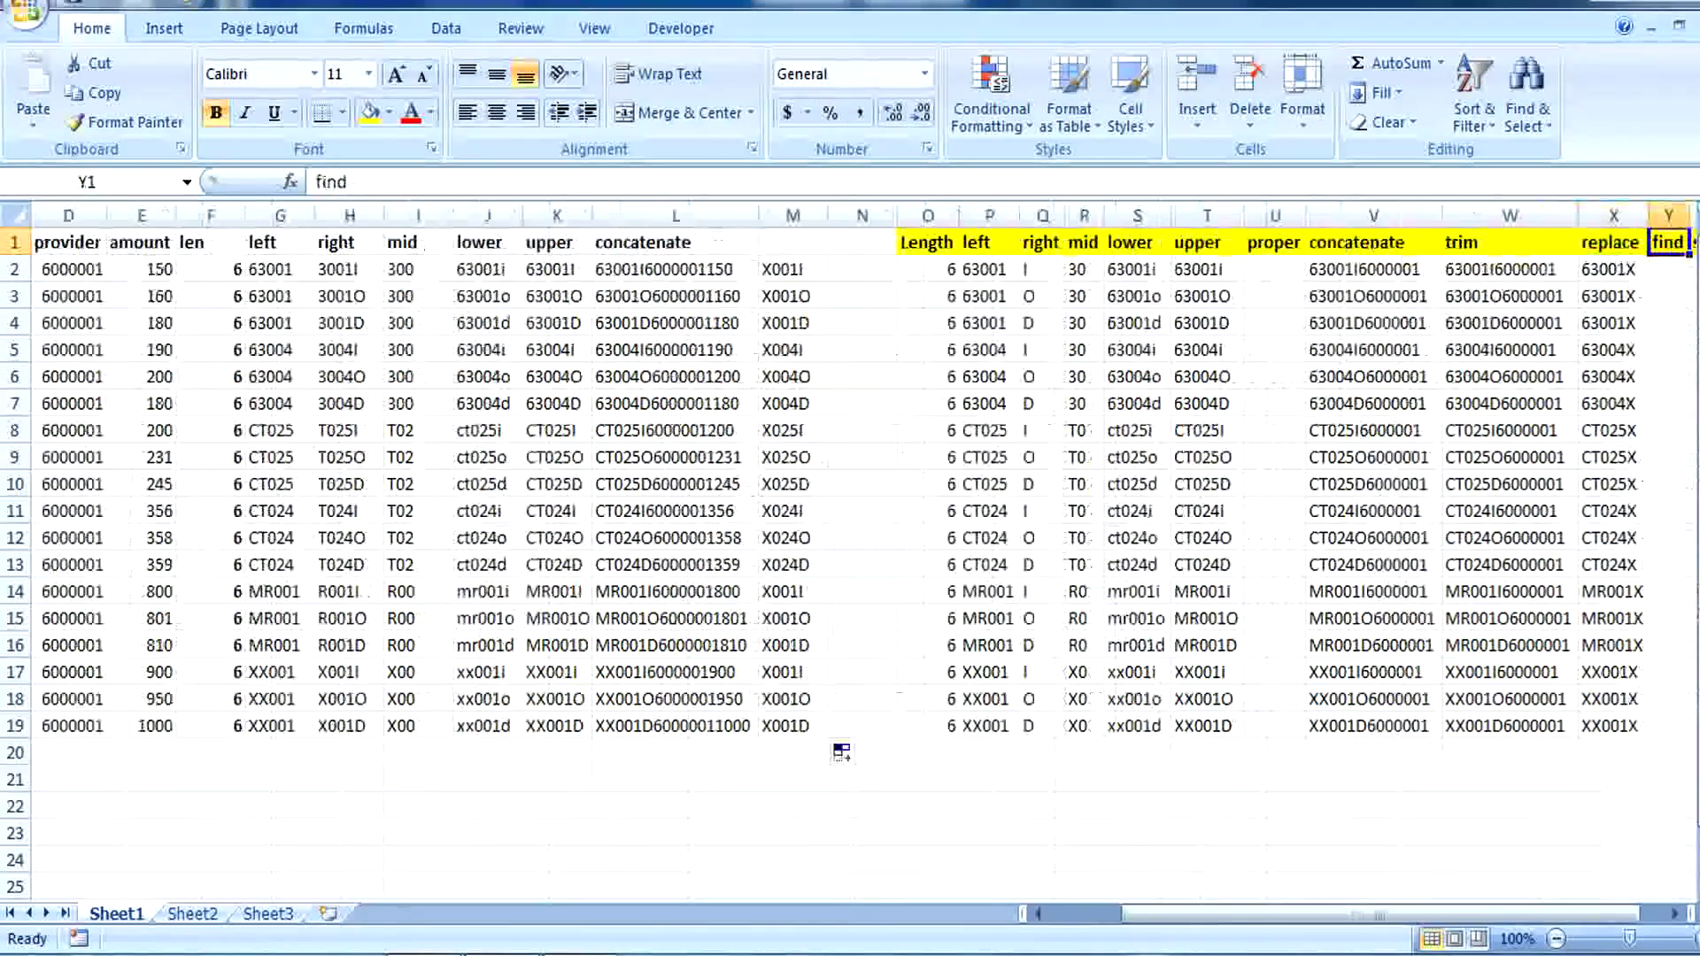
key(Left)
key(Left)
key(Left)
key(Left)
key(Left)
key(Left)
key(Left)
key(Left)
key(Left)
key(Left)
key(Left)
key(Left)
key(Left)
key(Left)
key(Left)
key(Left)
key(Left)
key(Left)
key(Left)
key(Left)
key(Left)
key(Left)
key(Left)
key(Left)
key(Left)
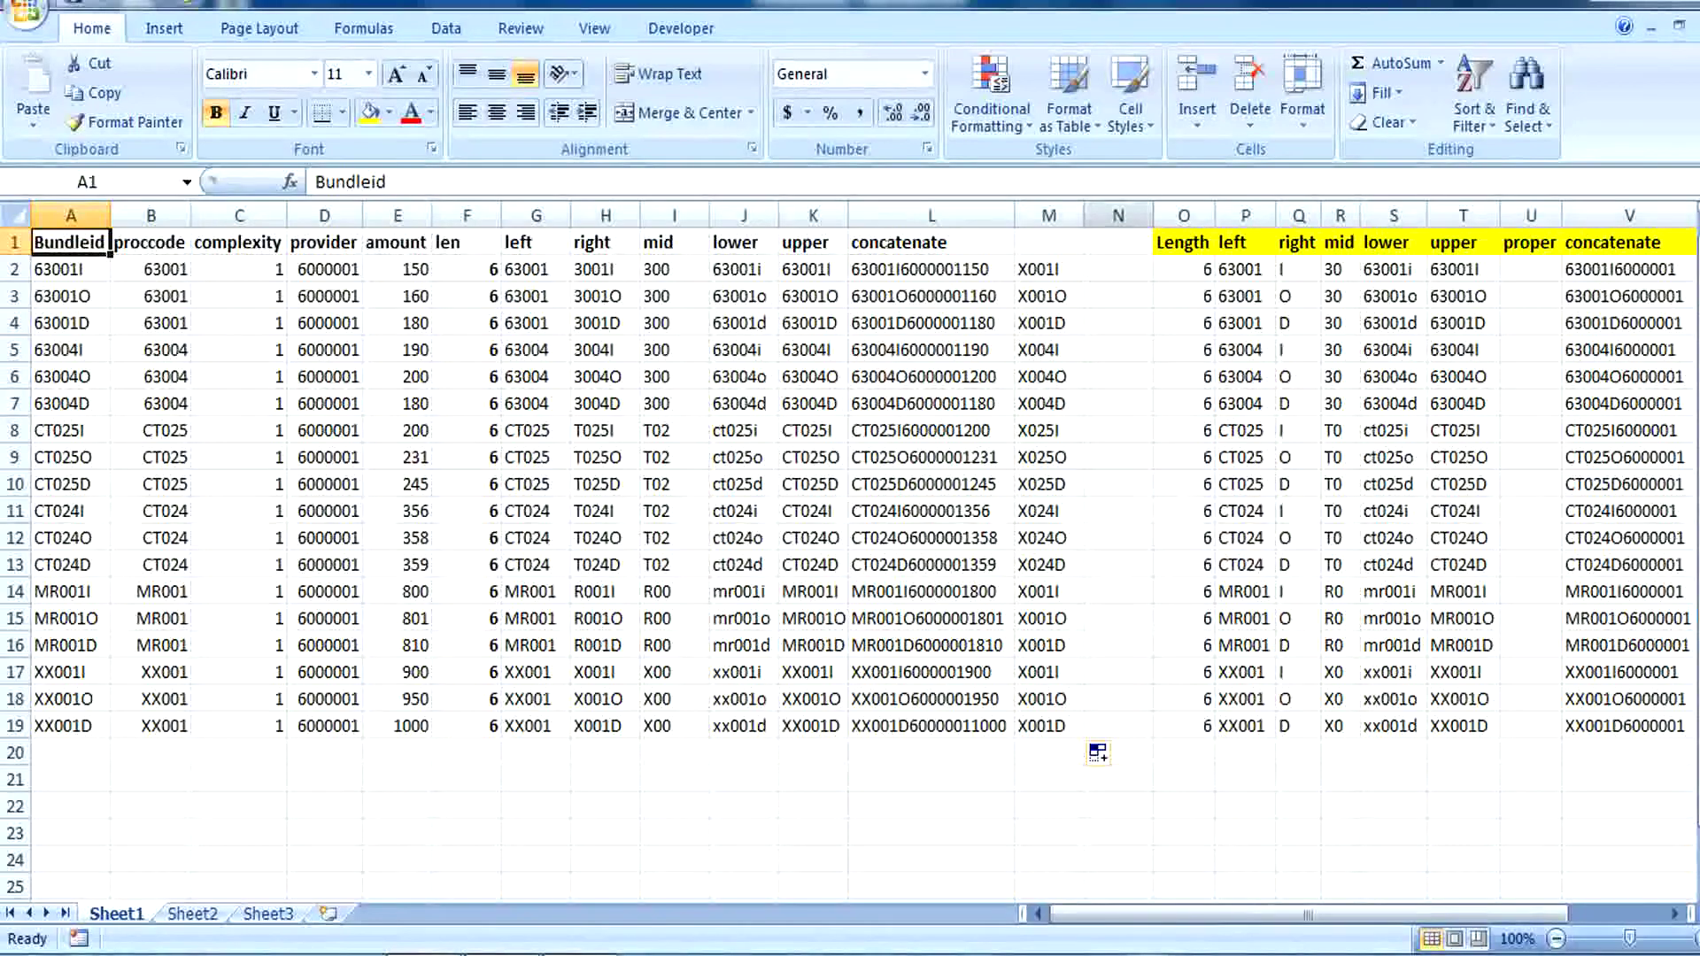
- Insert a blank column at N and begin a FIND formula in cell N2
click(1118, 216)
key(ctrl+plus)
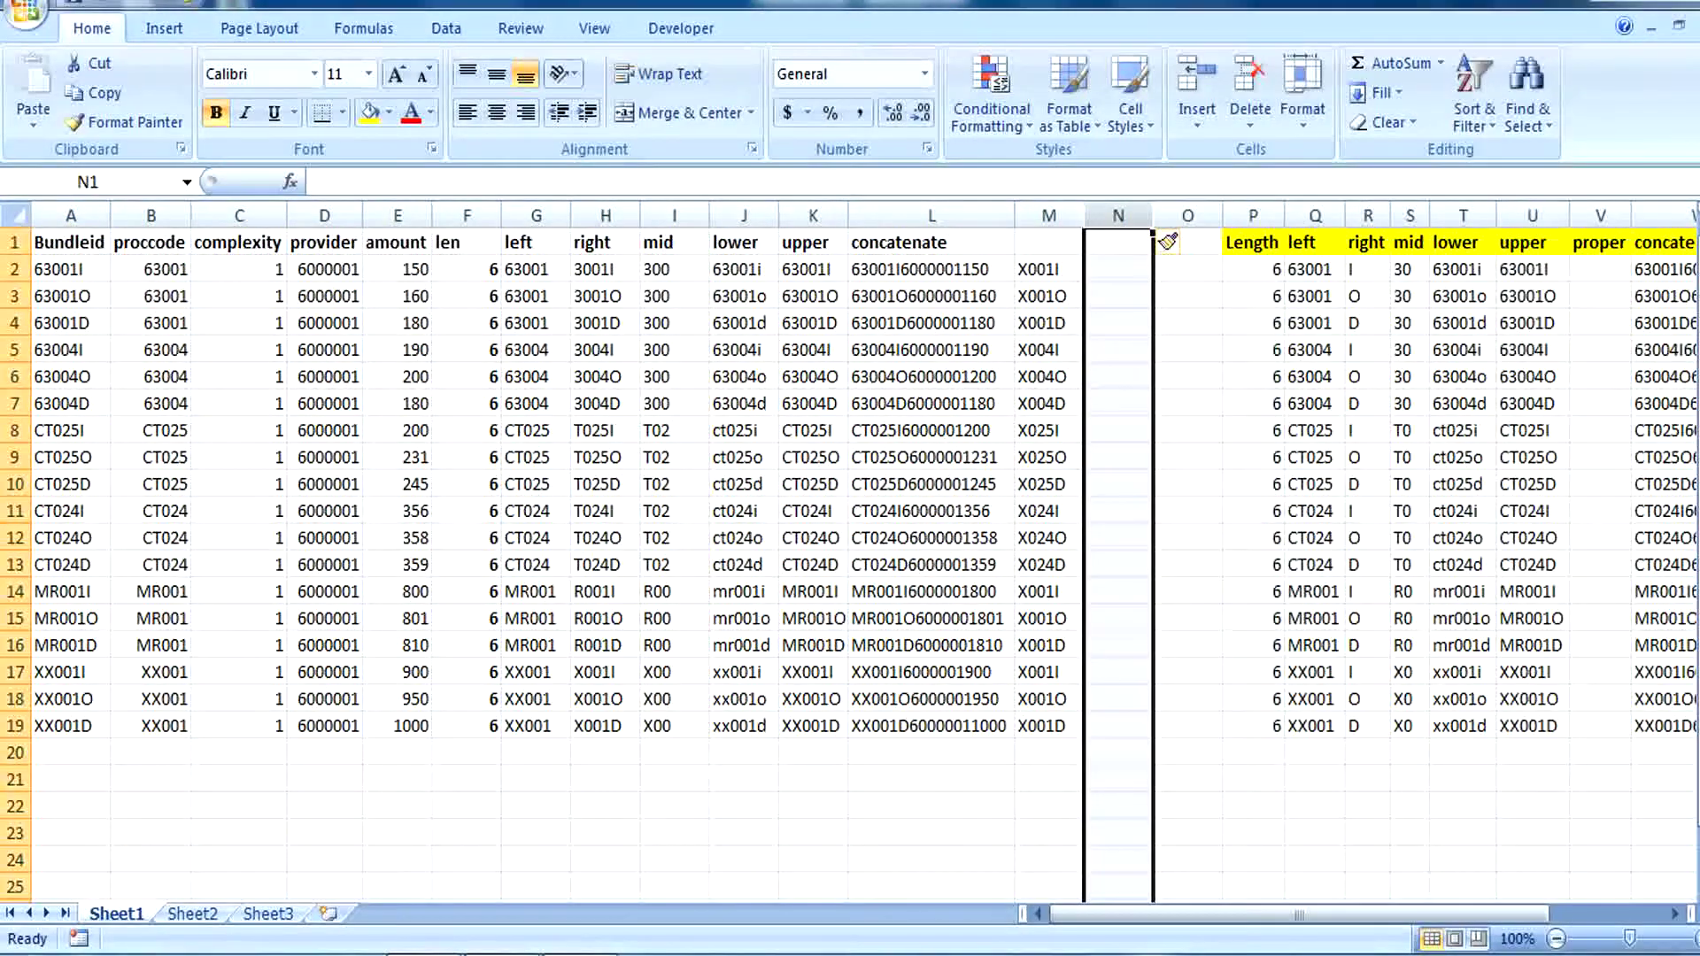
click(1118, 269)
text(=)
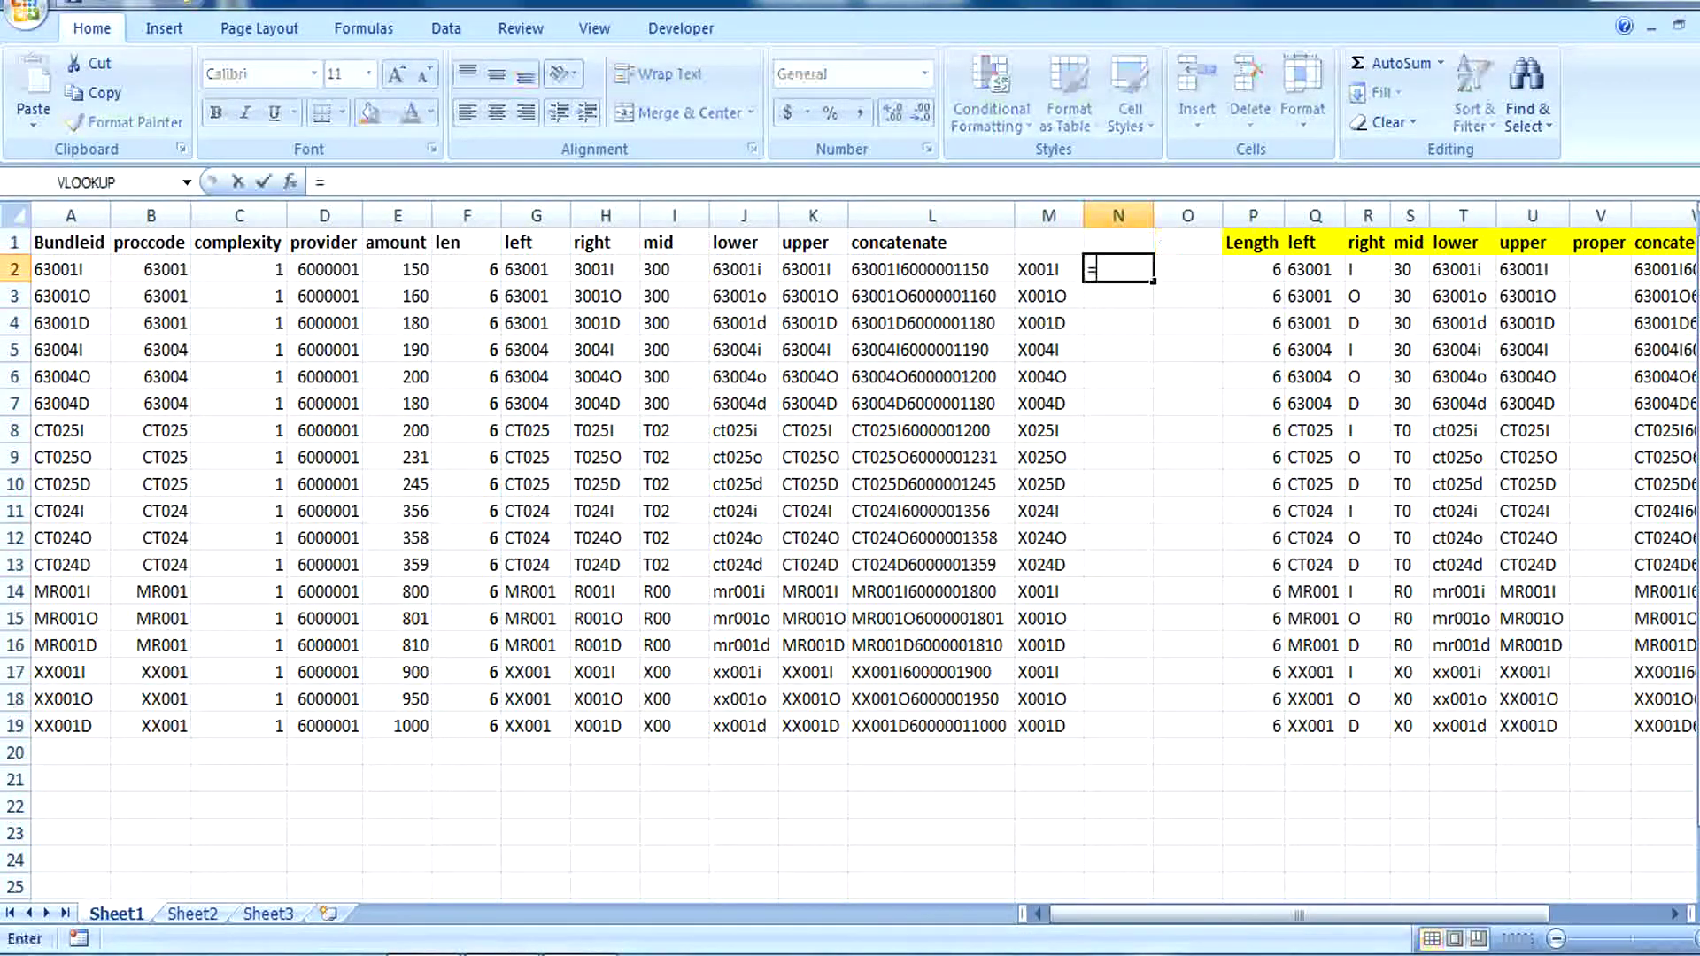
text(find)
key(Tab)
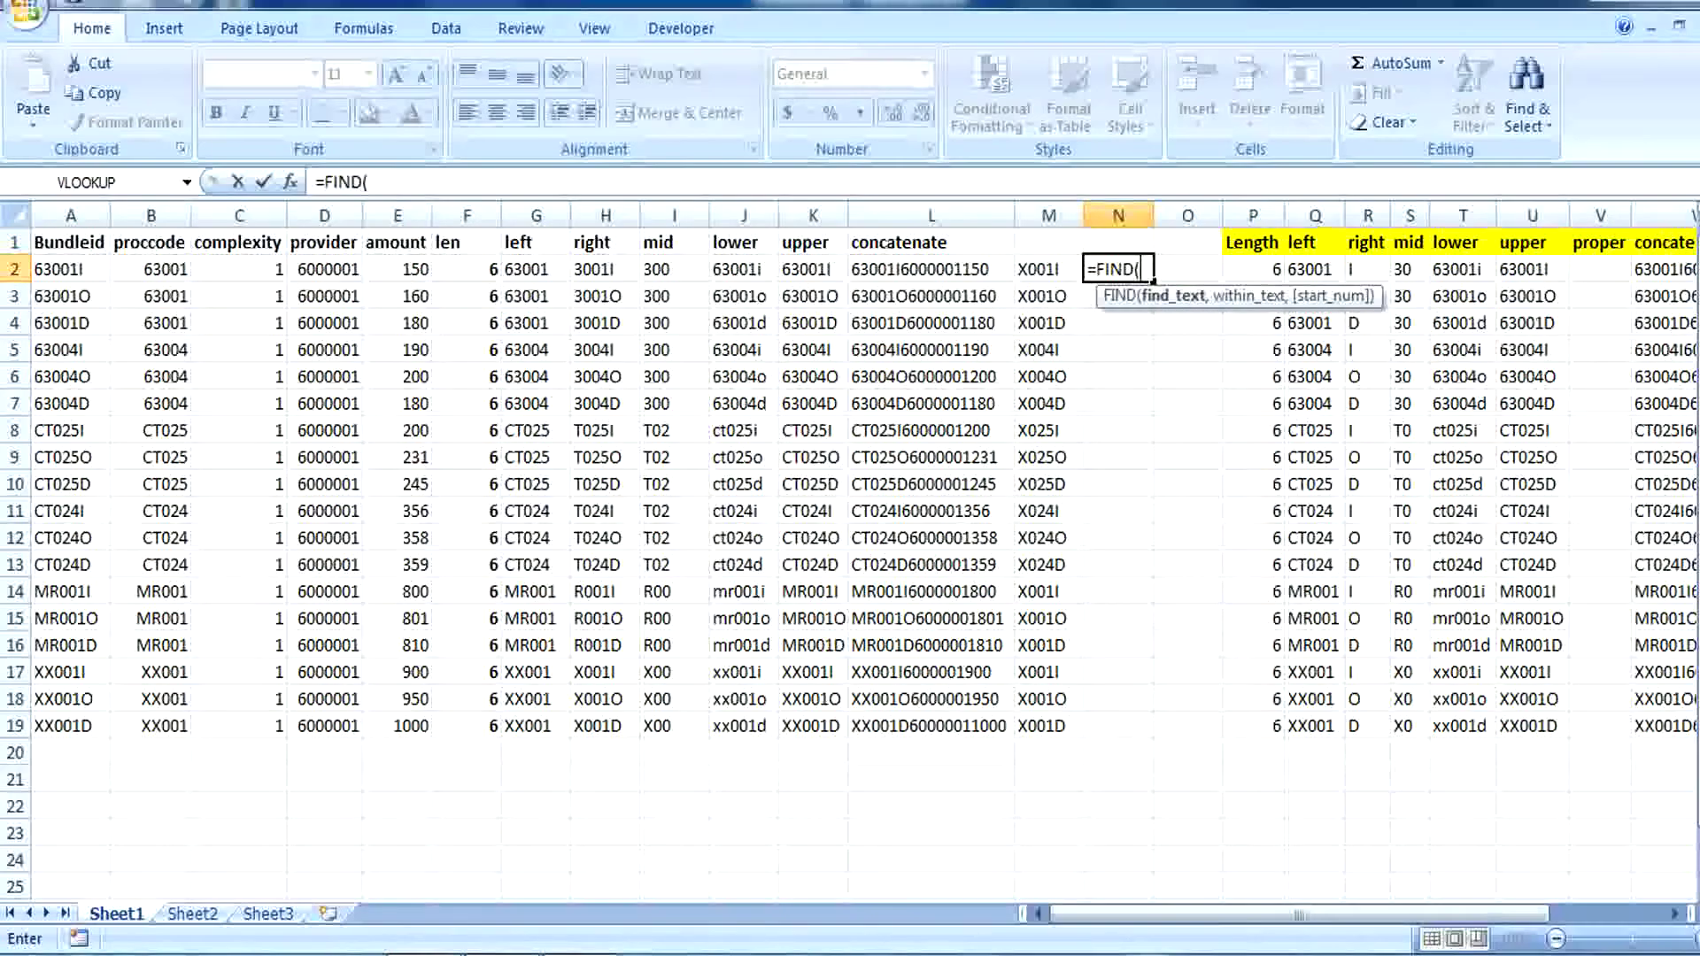
key(Left)
key(Left)
key(Left)
key(Left)
key(Left)
key(Left)
key(Left)
key(Left)
key(Left)
key(Left)
key(Left)
key(BackSpace)
key(BackSpace)
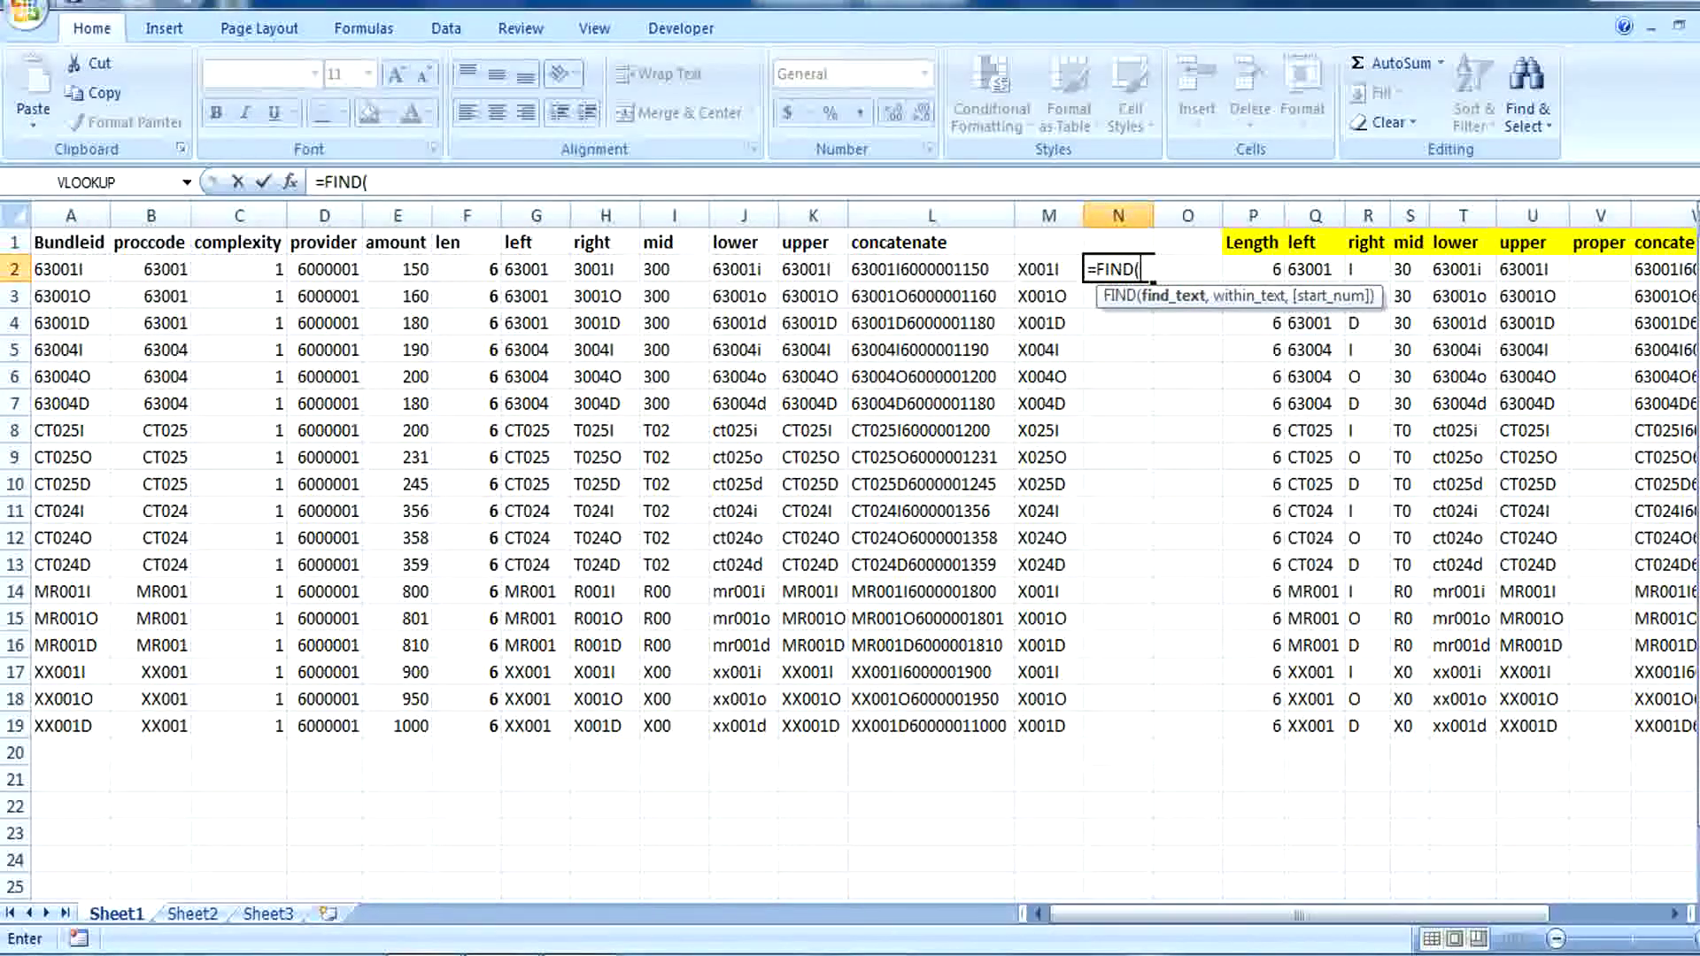
- Complete the formula in N2 as =FIND("I",A2,1), searching the Bundleid from its first character
text("I",)
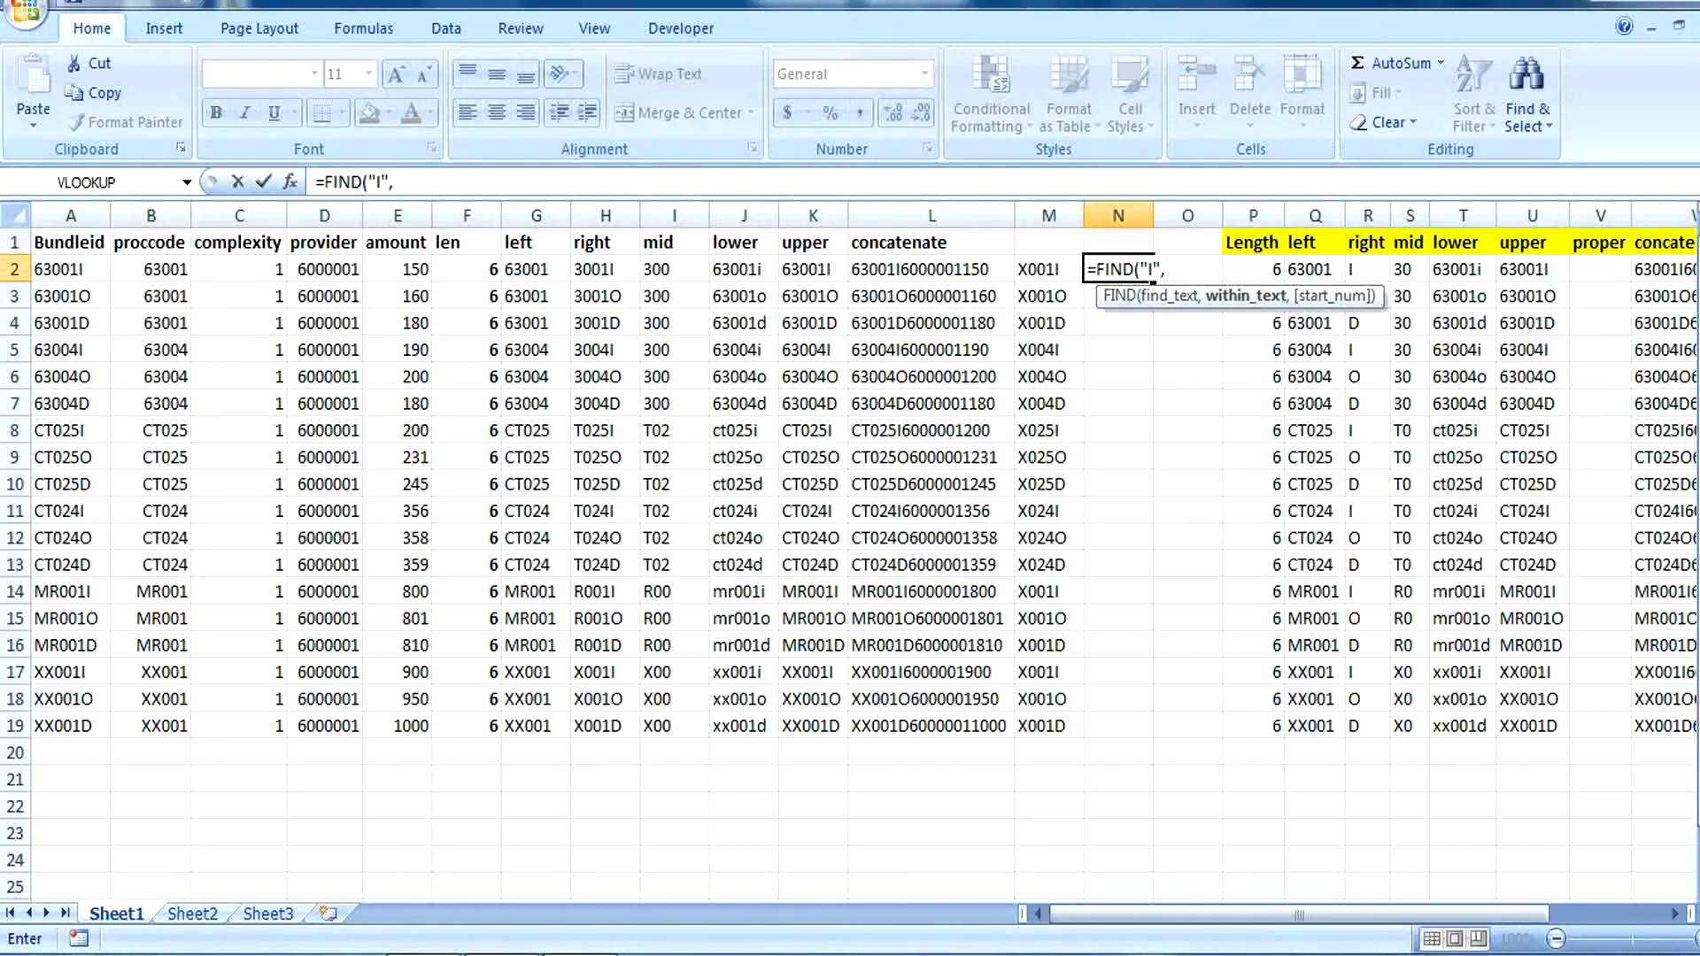
click(1048, 269)
key(Left)
key(Left)
key(Left)
key(Left)
key(Left)
key(Left)
key(Left)
key(Left)
key(Left)
key(Left)
key(Left)
key(Left)
text(,)
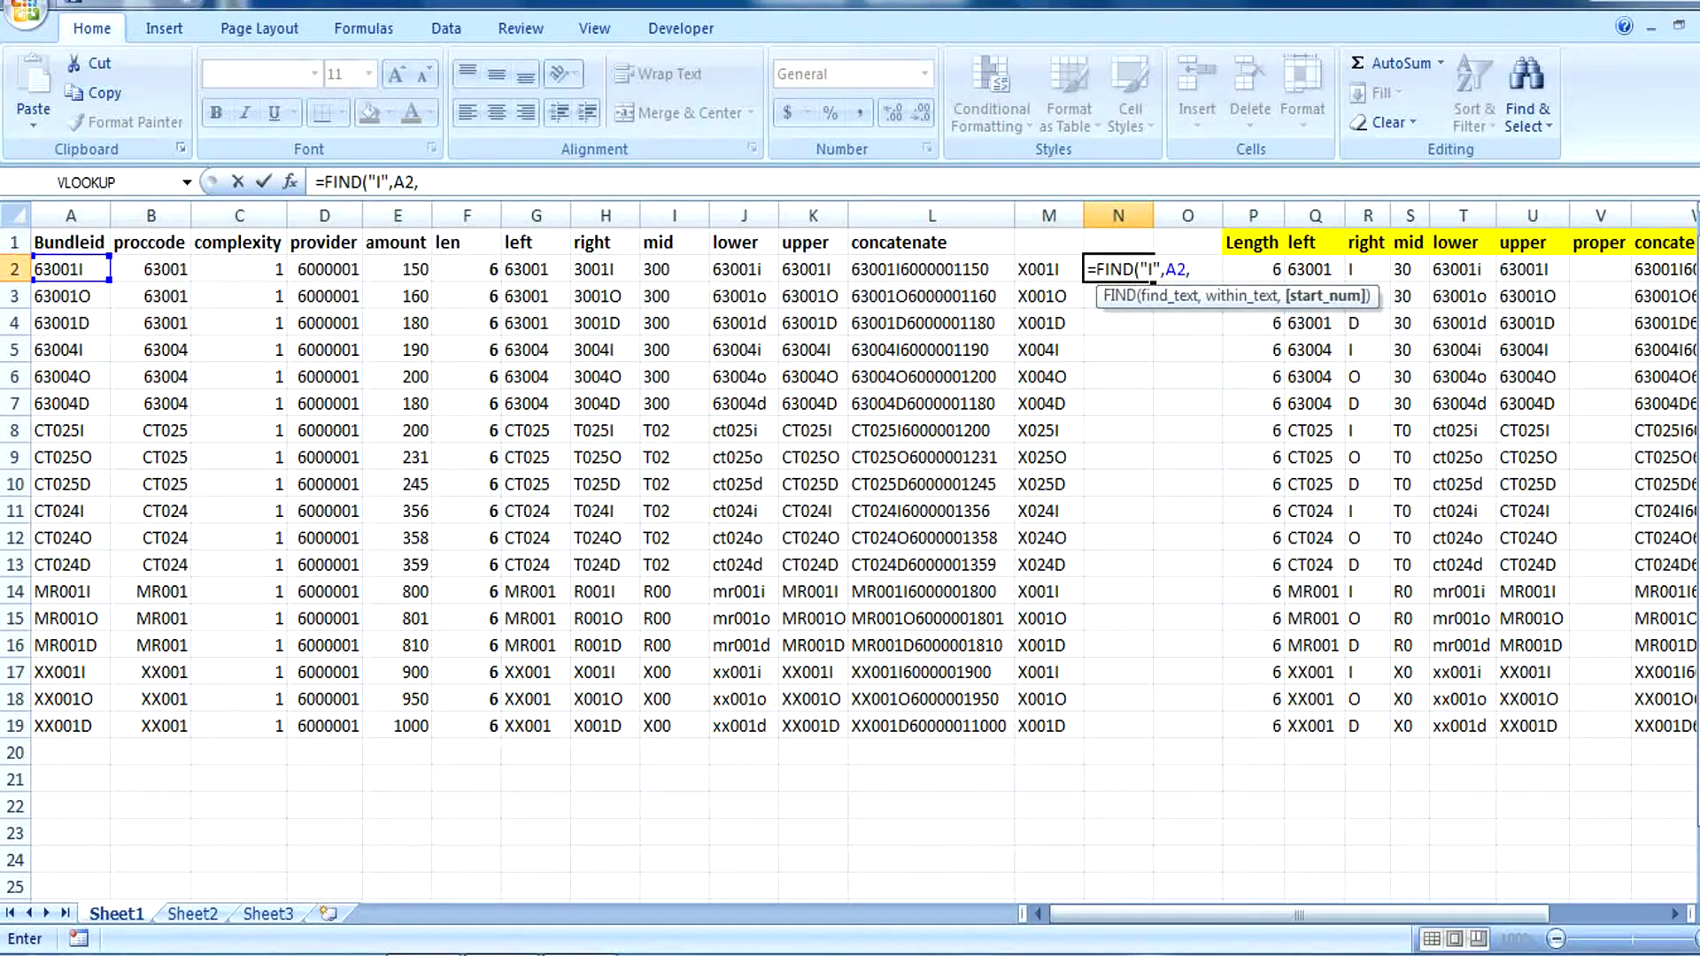
text(1))
key(Return)
click(1118, 269)
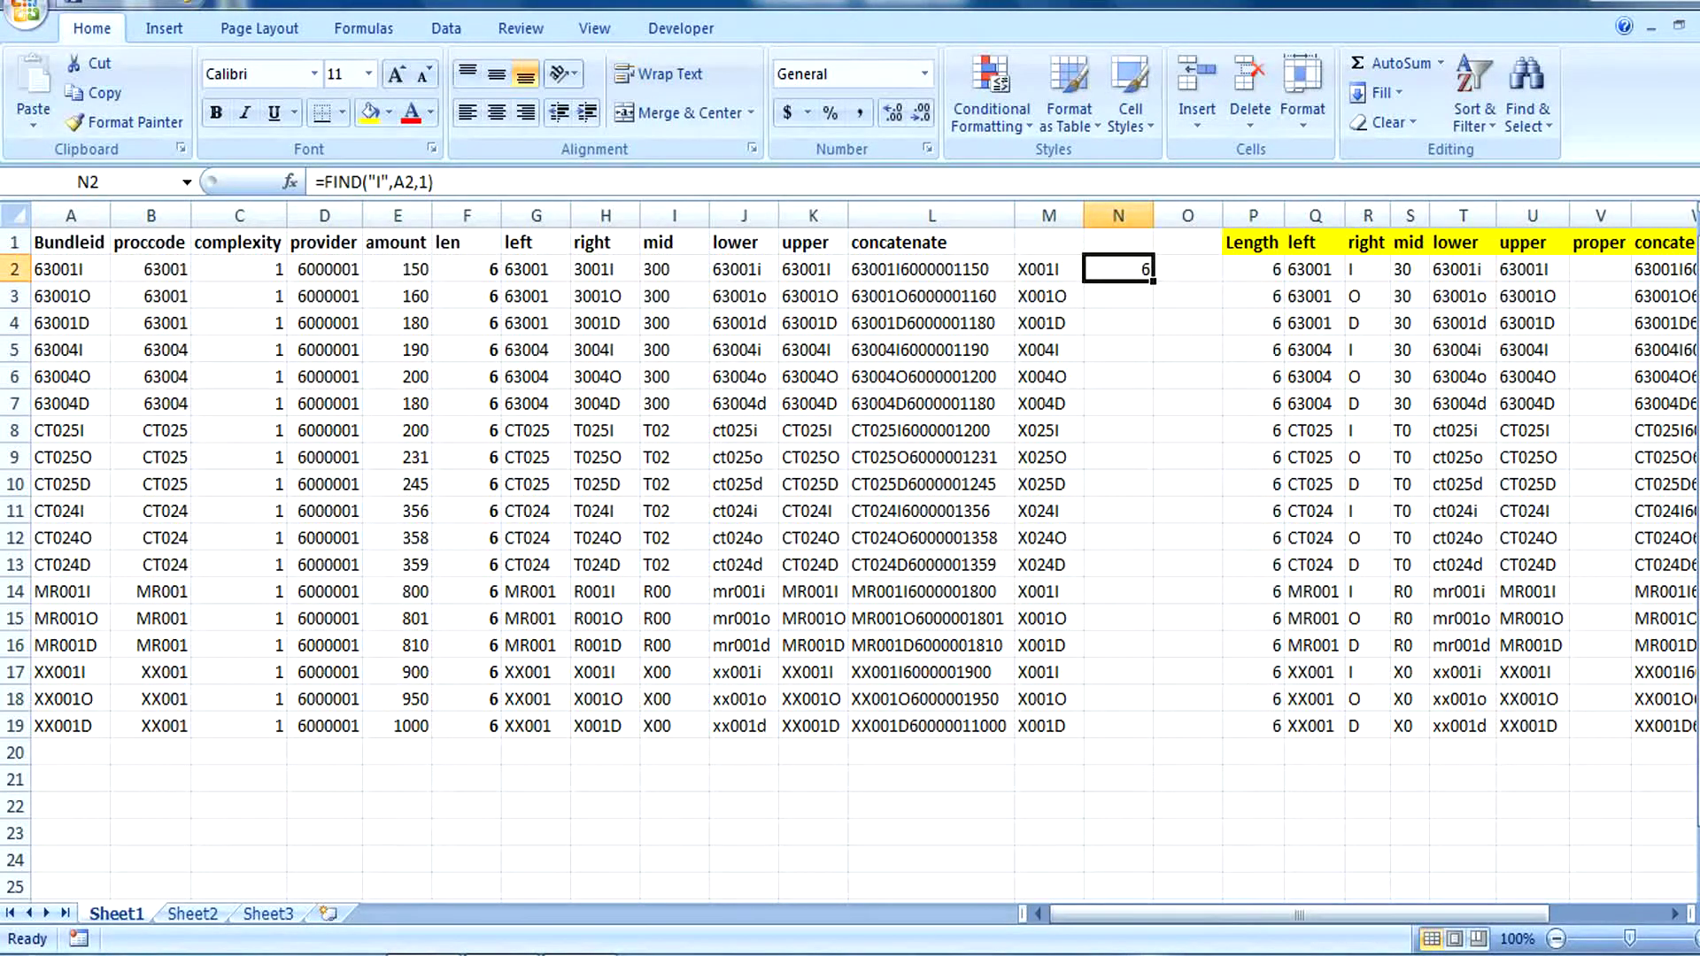
- Set the start position of the FIND formula in N2 to 6
click(420, 182)
drag(419, 183, 427, 182)
key(BackSpace)
text(6)
key(Return)
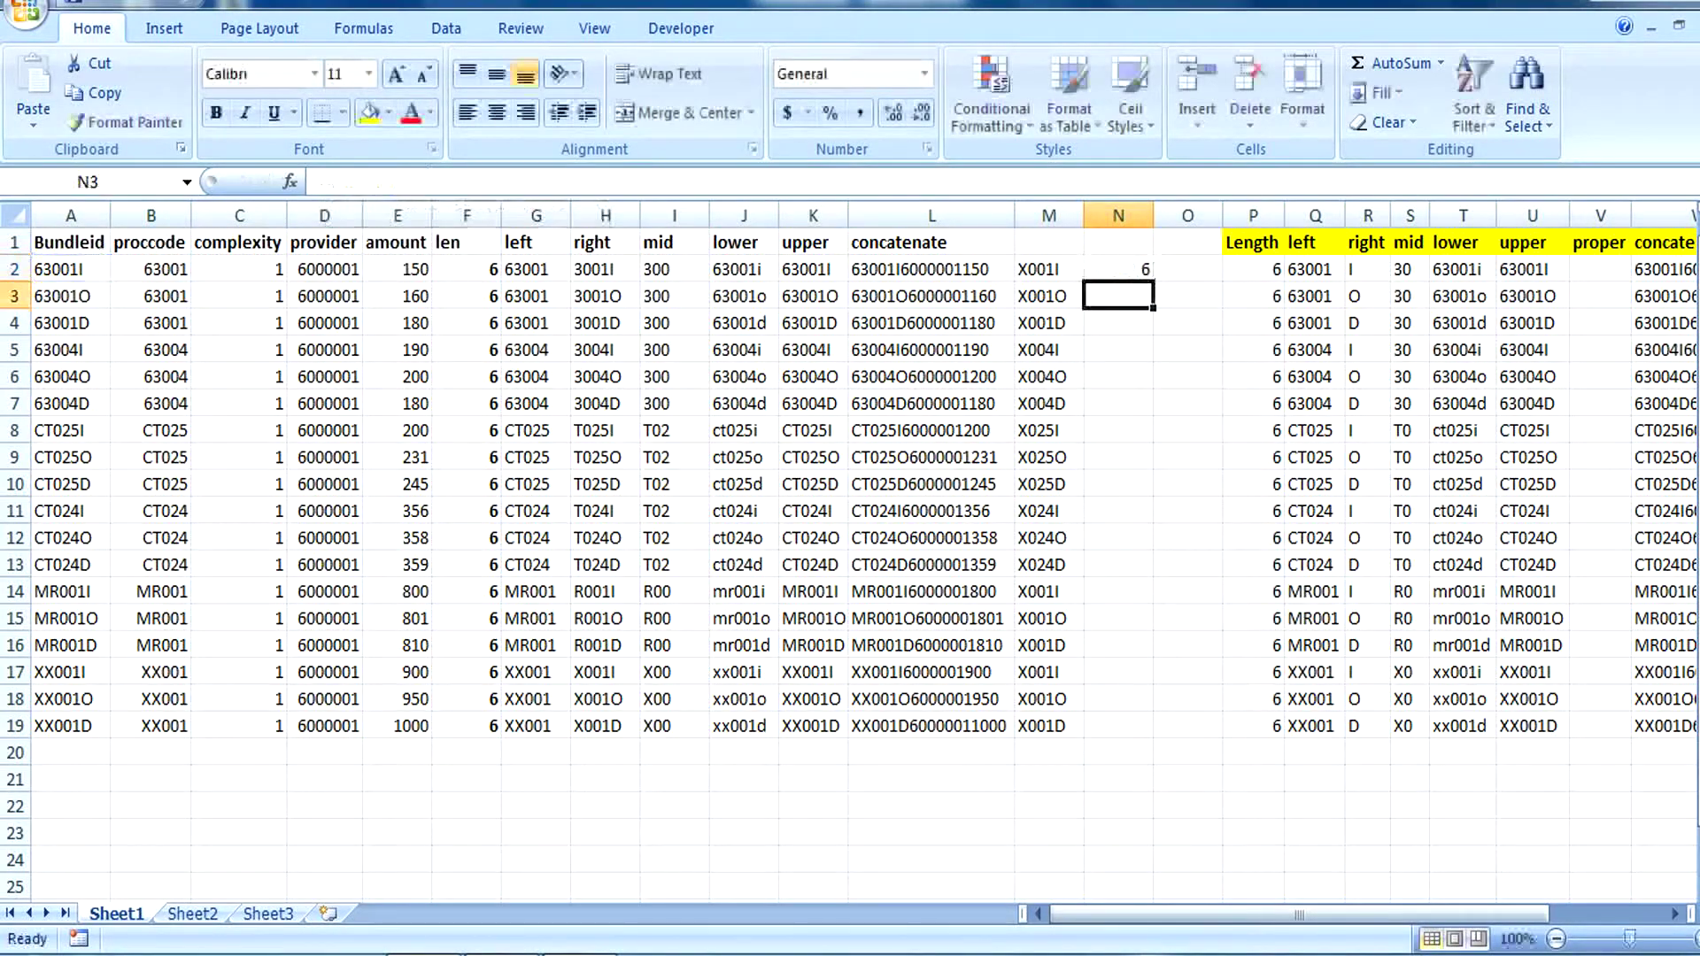
- Change the FIND formula in N2 to =FIND("I",A2,7) and auto-fit the width of column N
click(1118, 269)
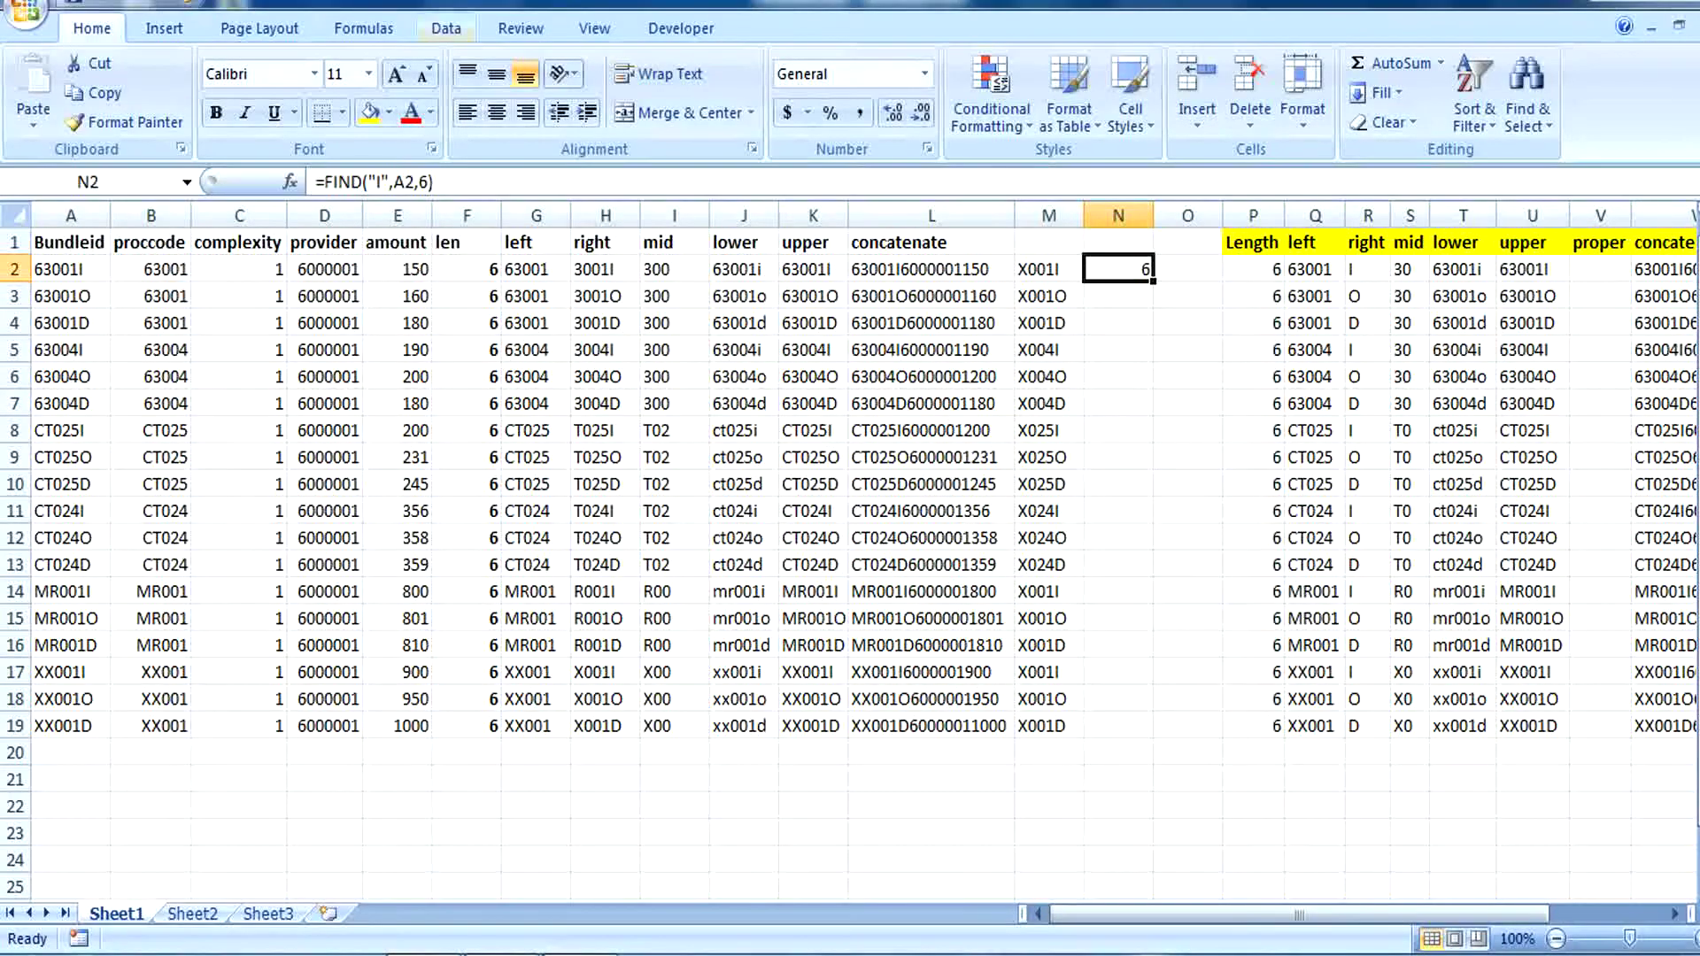
drag(428, 183, 420, 182)
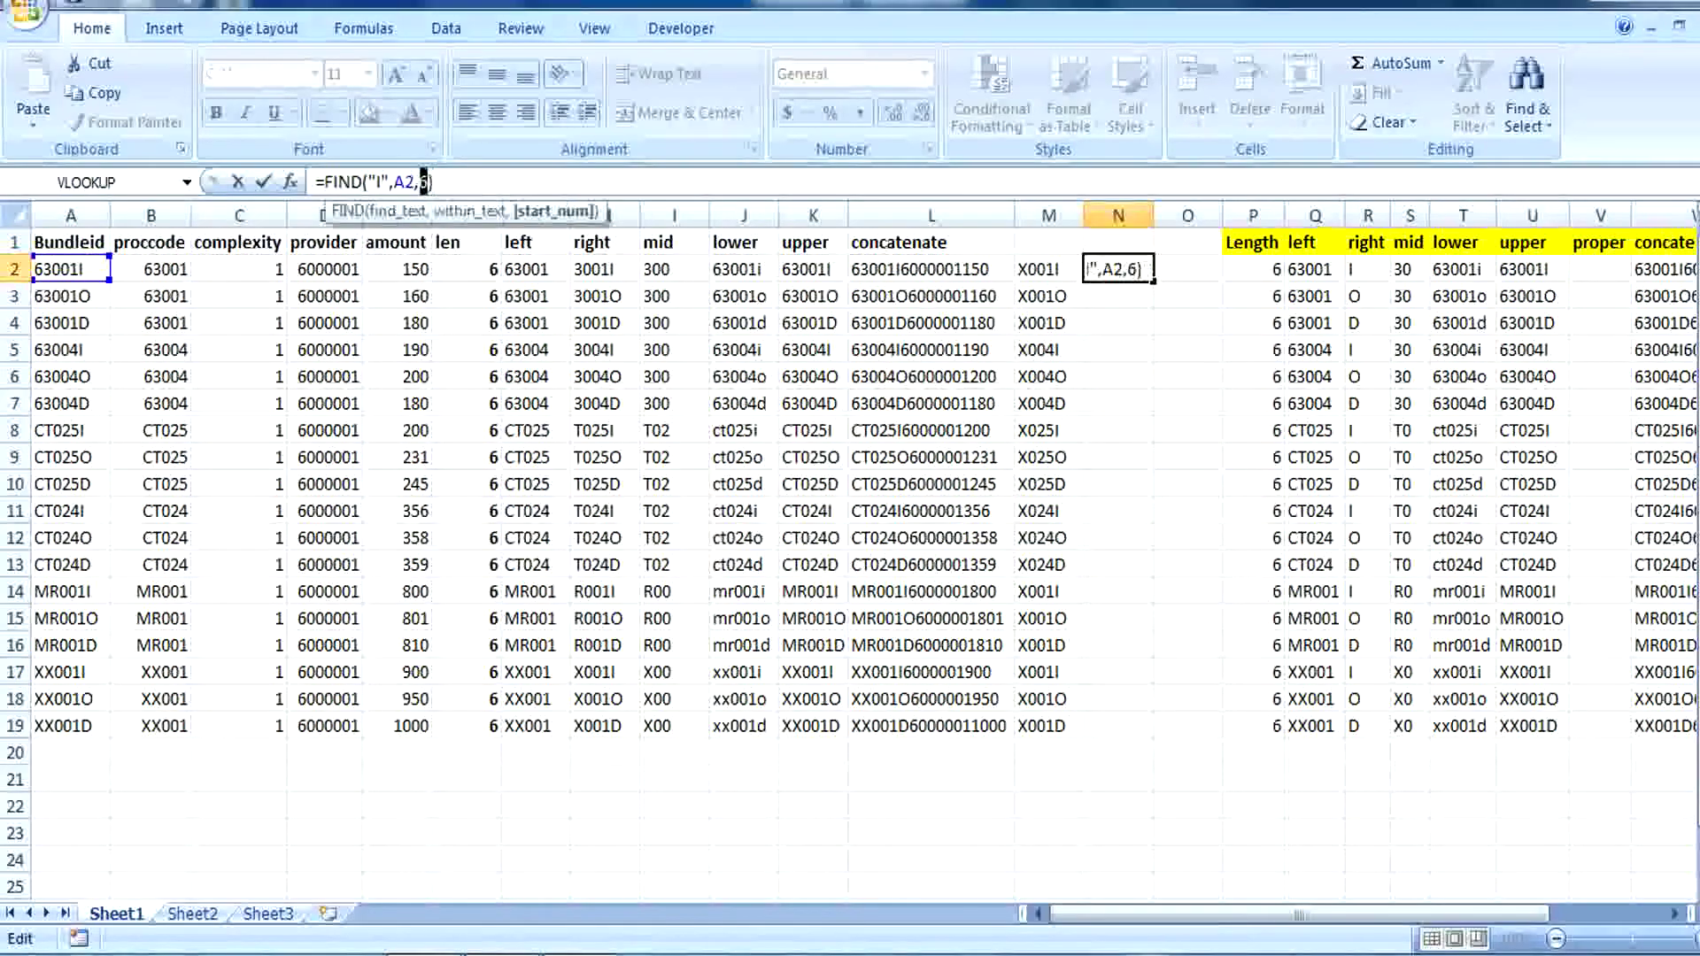
text(7)
key(Return)
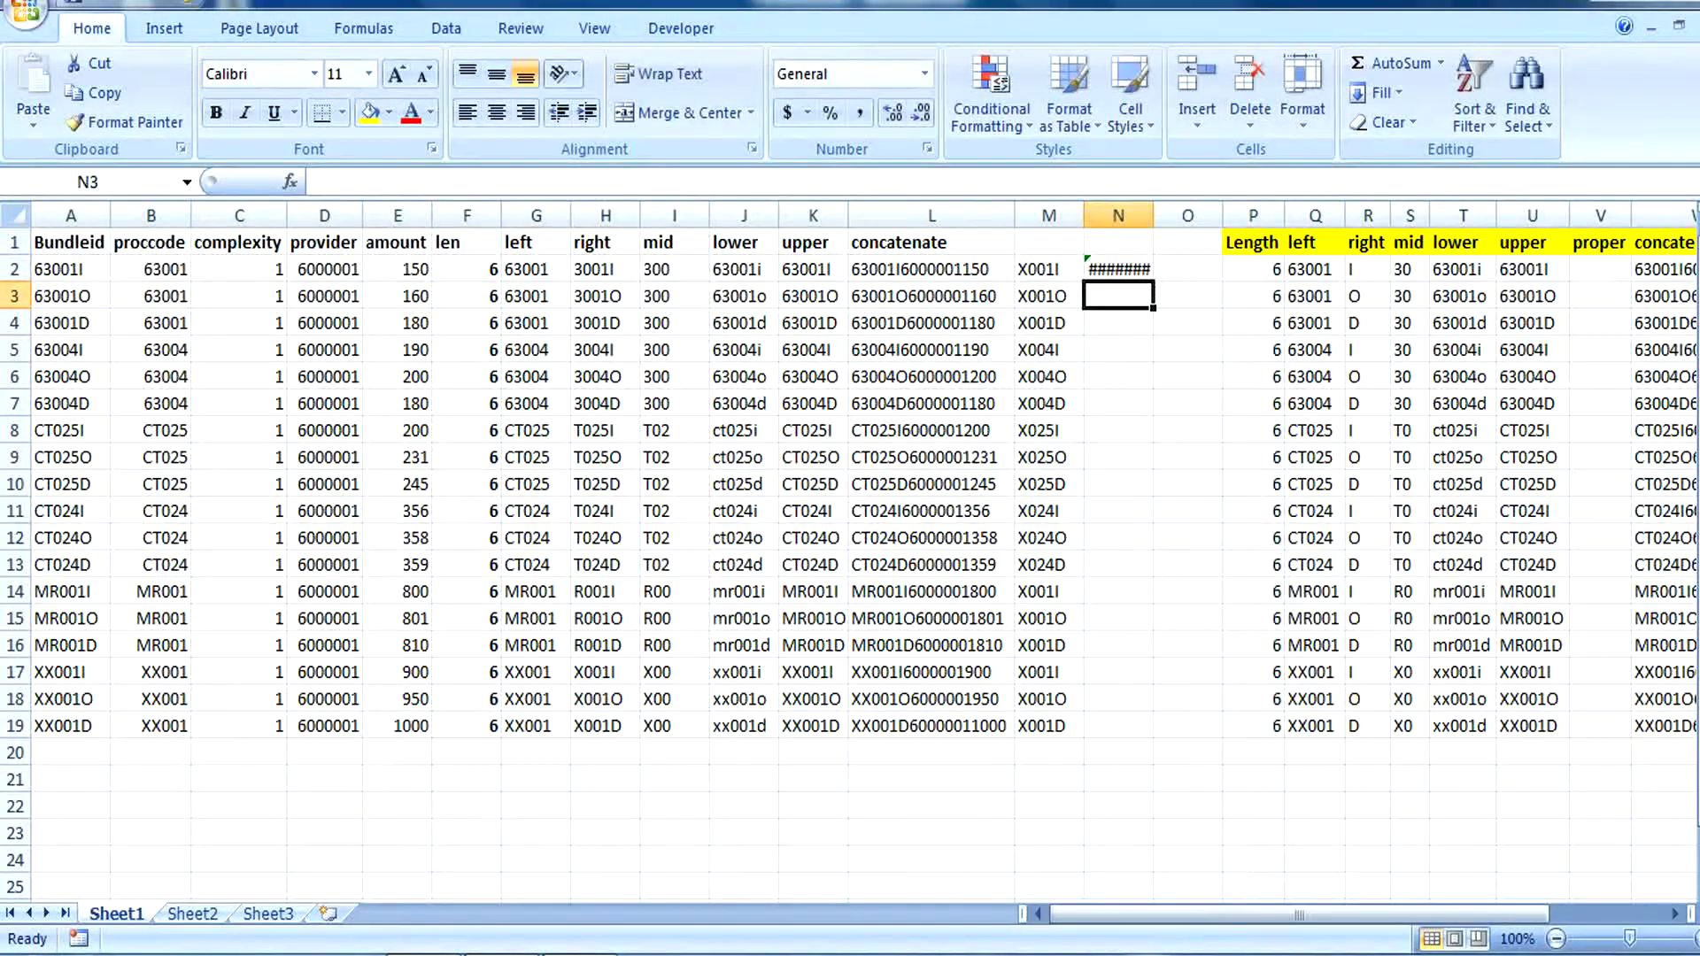
double_click(1154, 216)
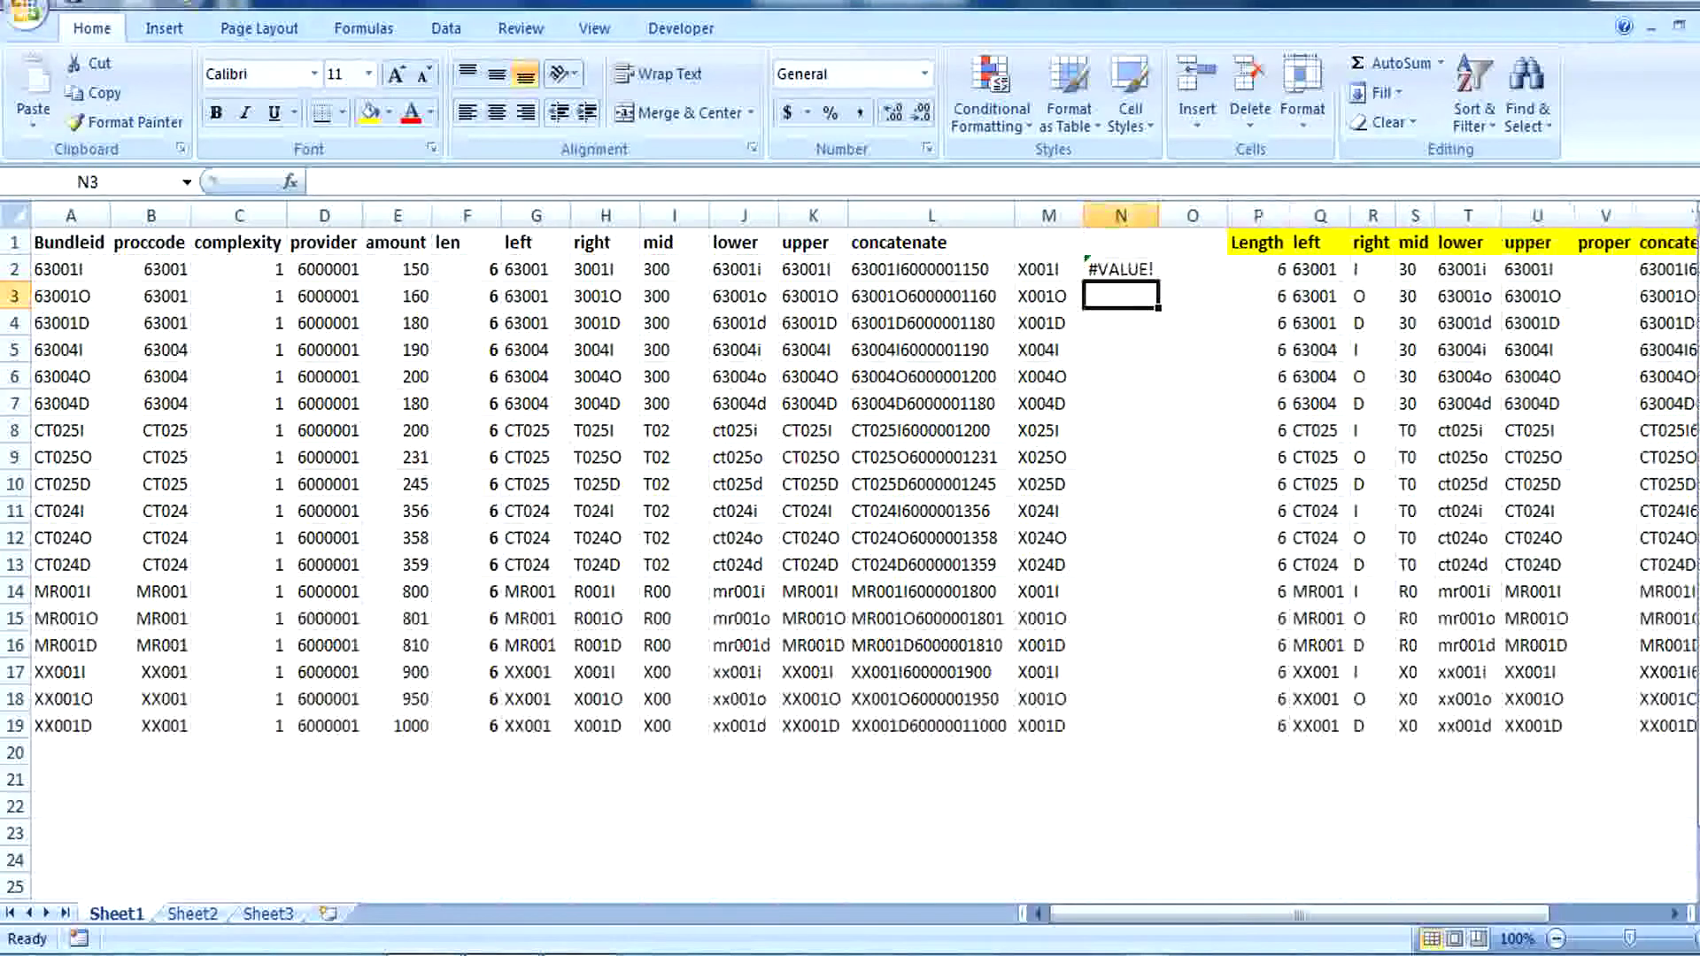
- Compare the FIND formula in N2 with the Bundleid formula in A2
click(1119, 269)
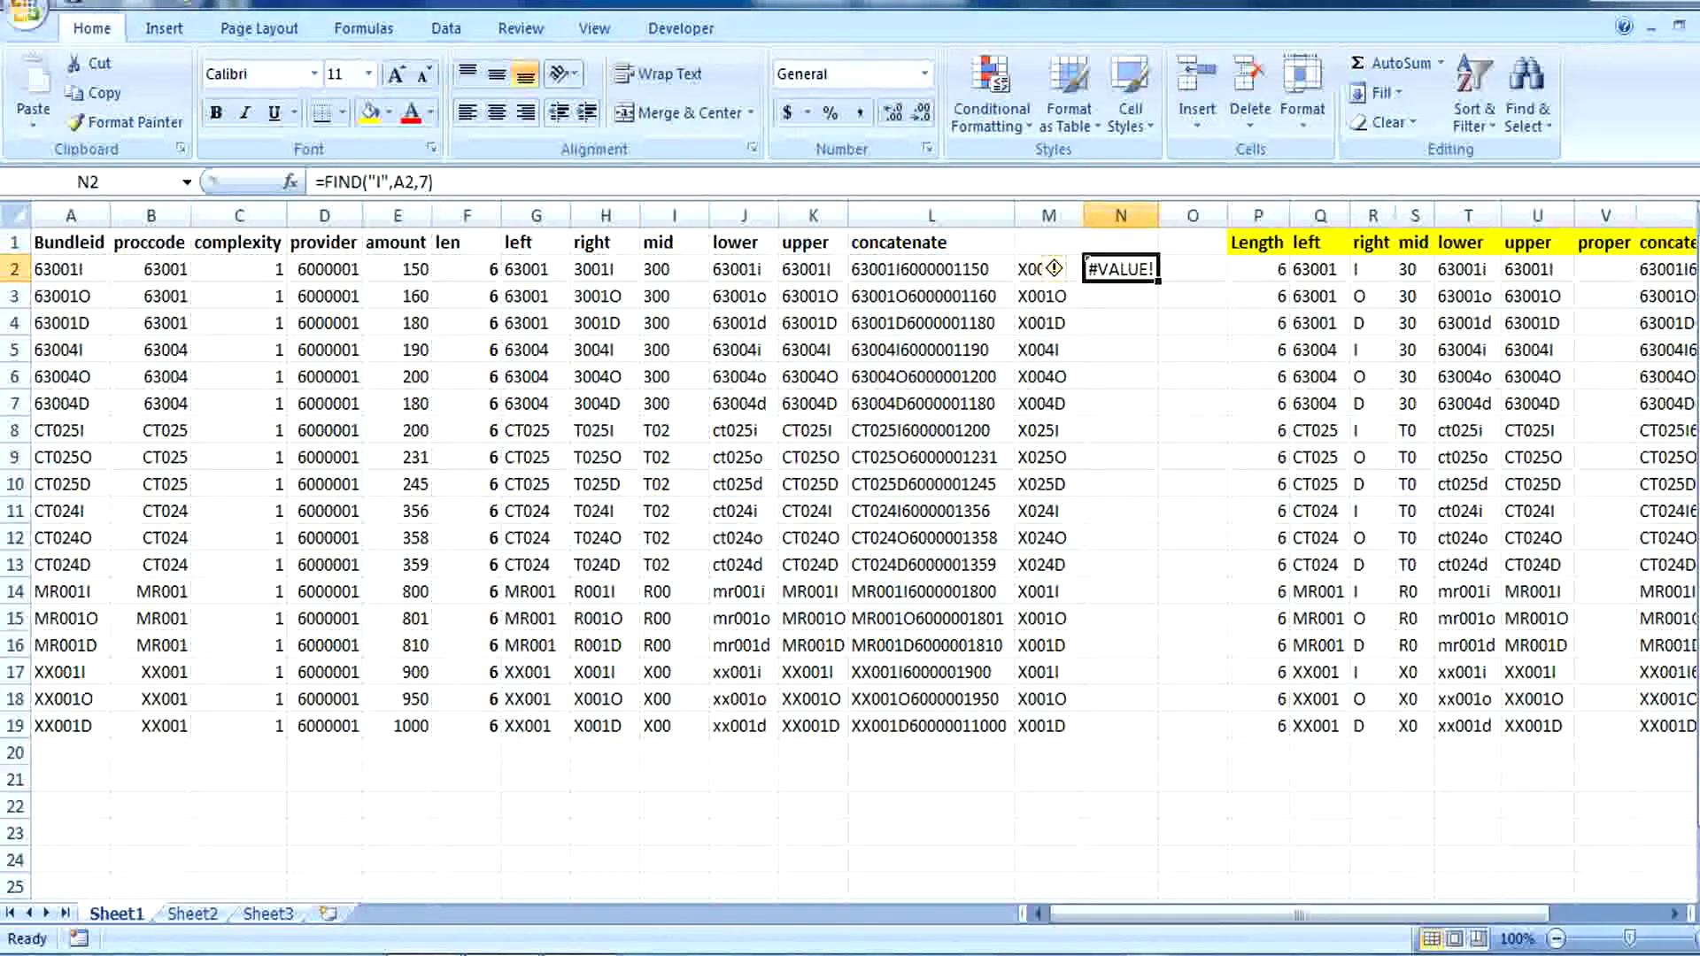
click(71, 269)
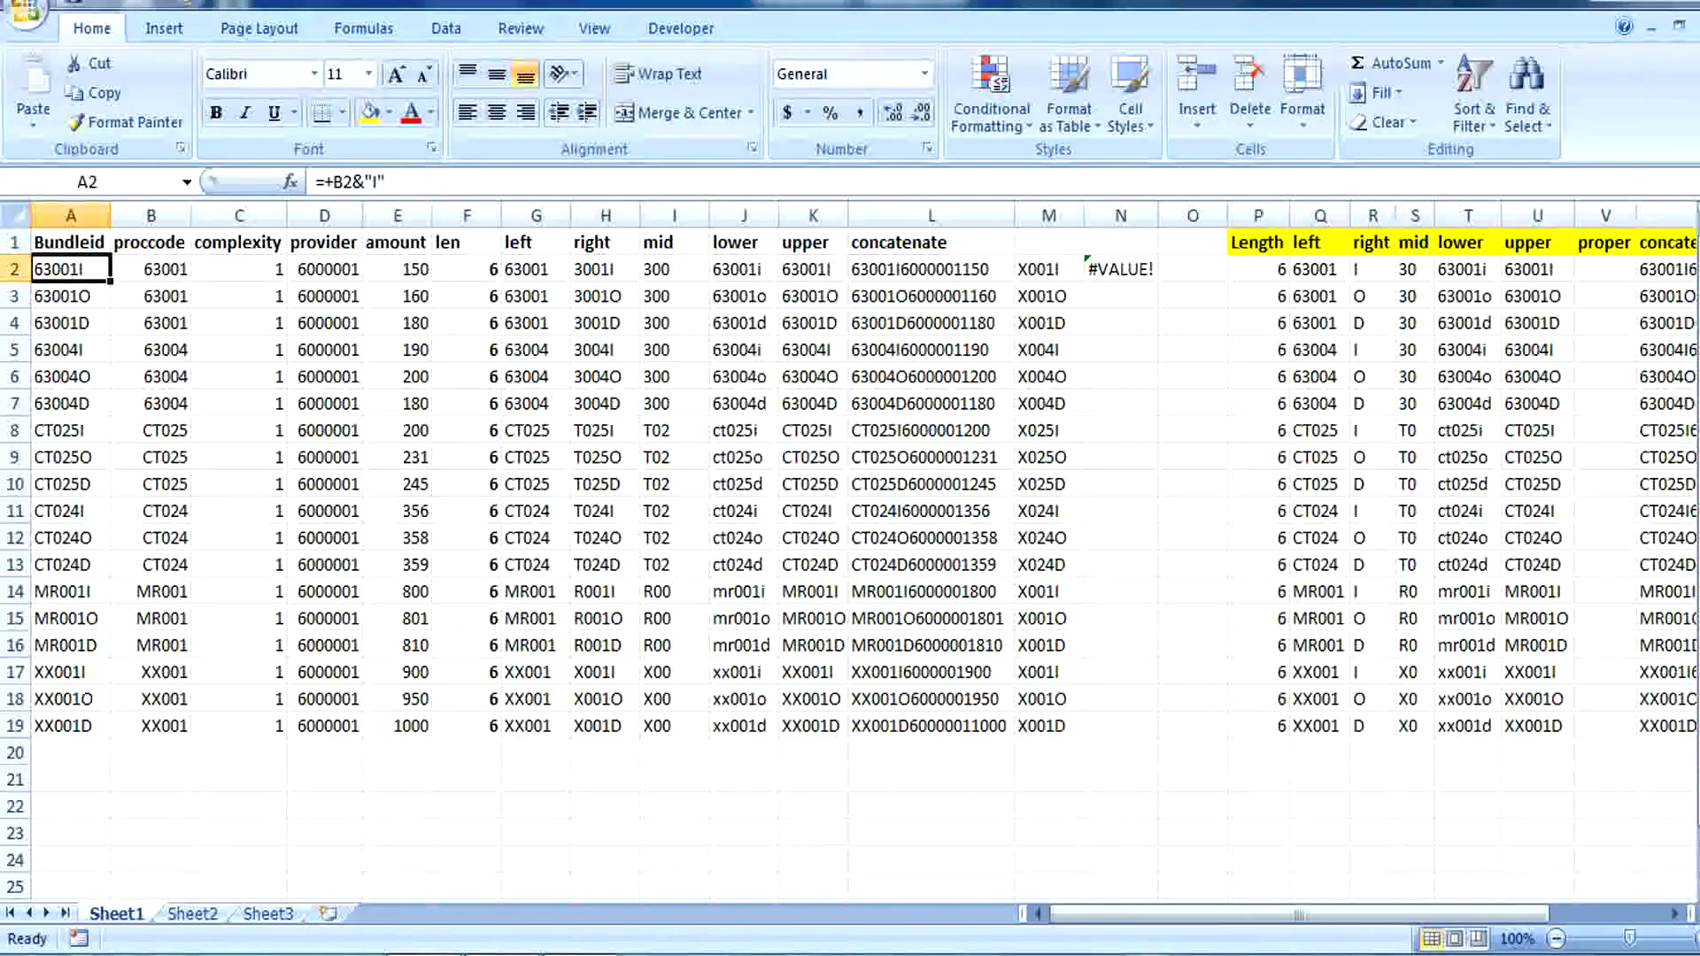
click(1120, 269)
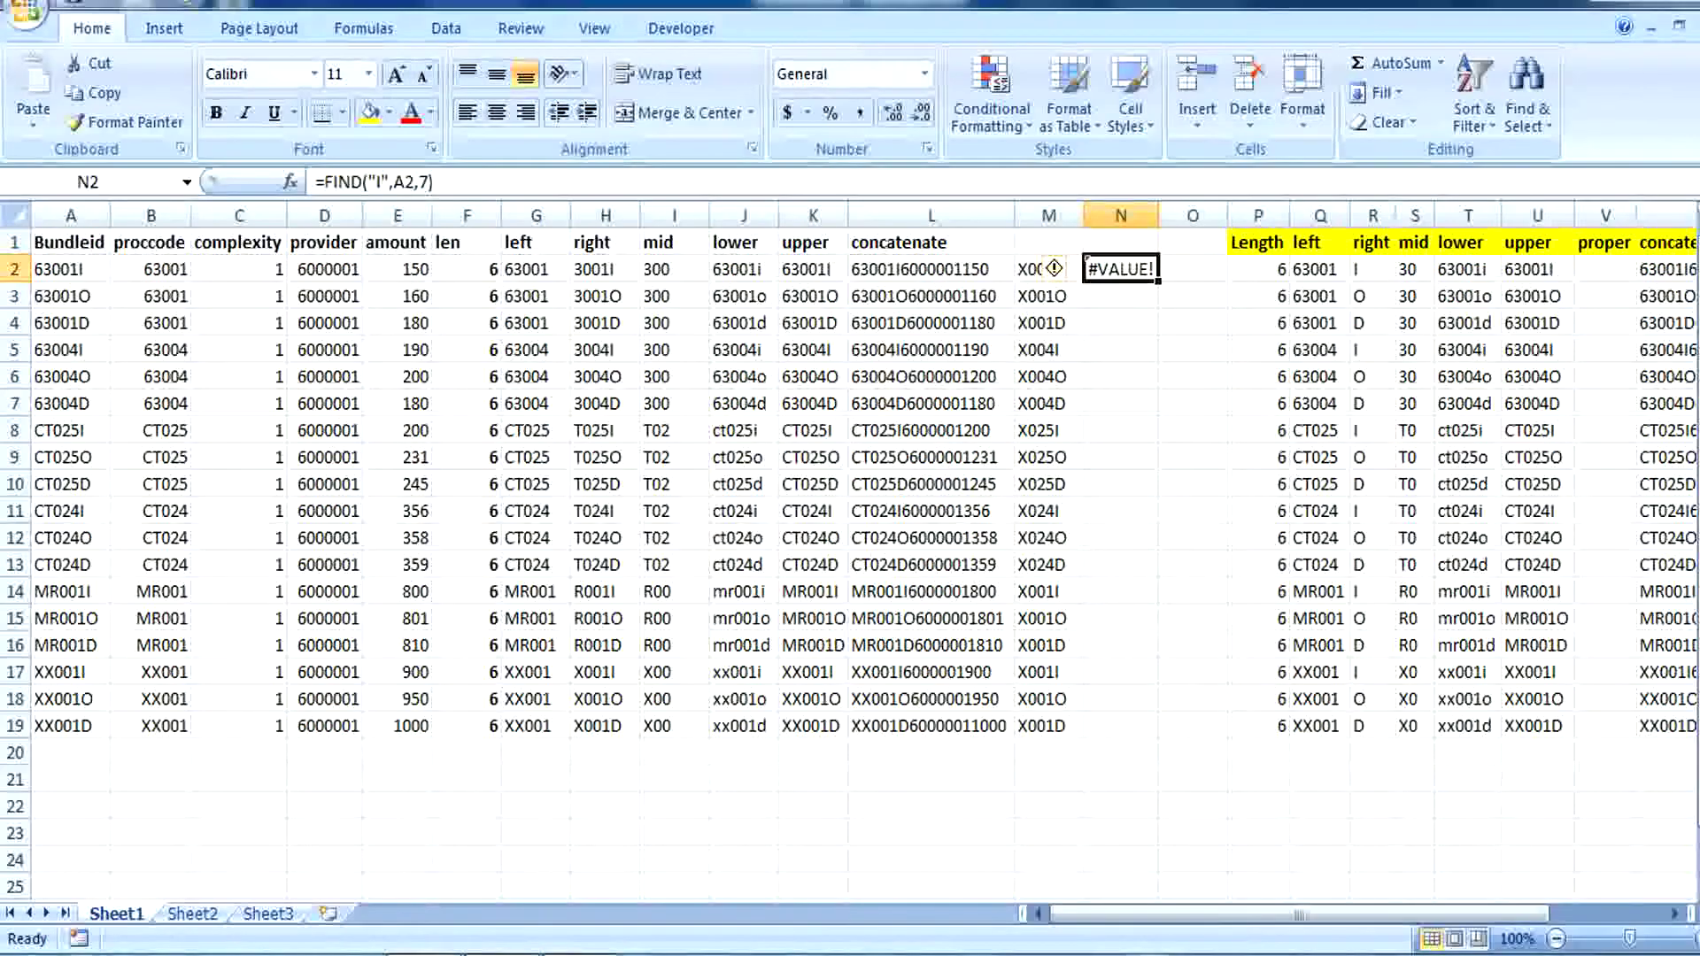
click(1192, 269)
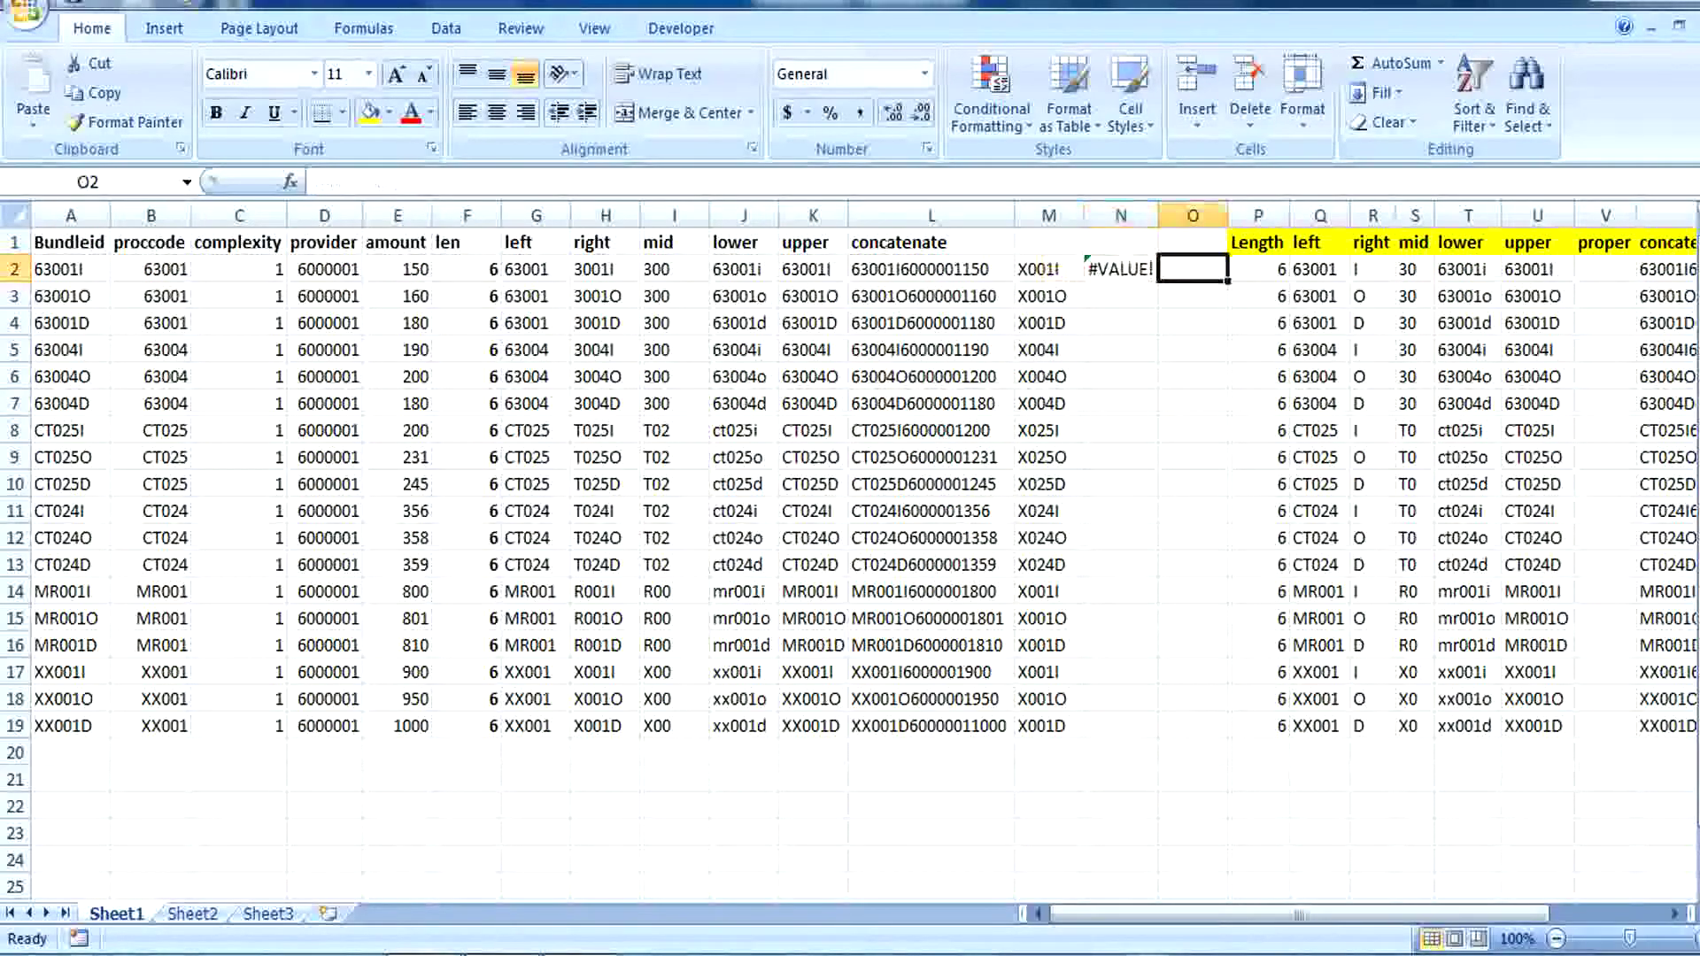
click(1120, 269)
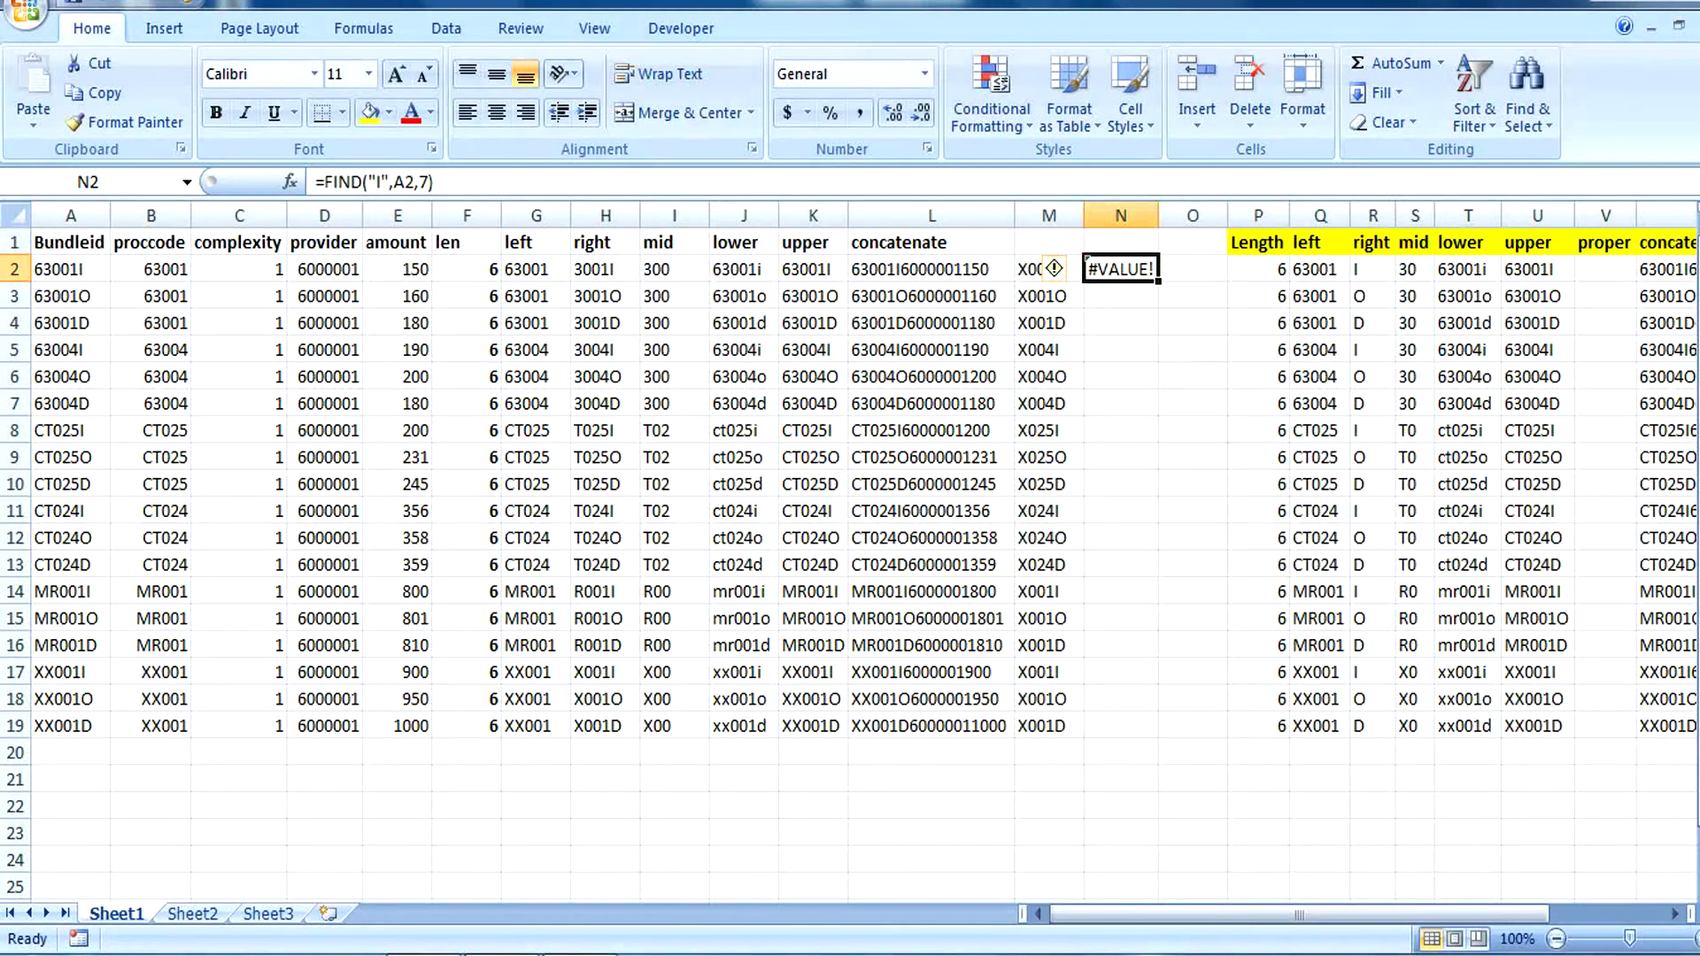
- Begin a FIND formula in cell N3
click(1120, 296)
text(=find)
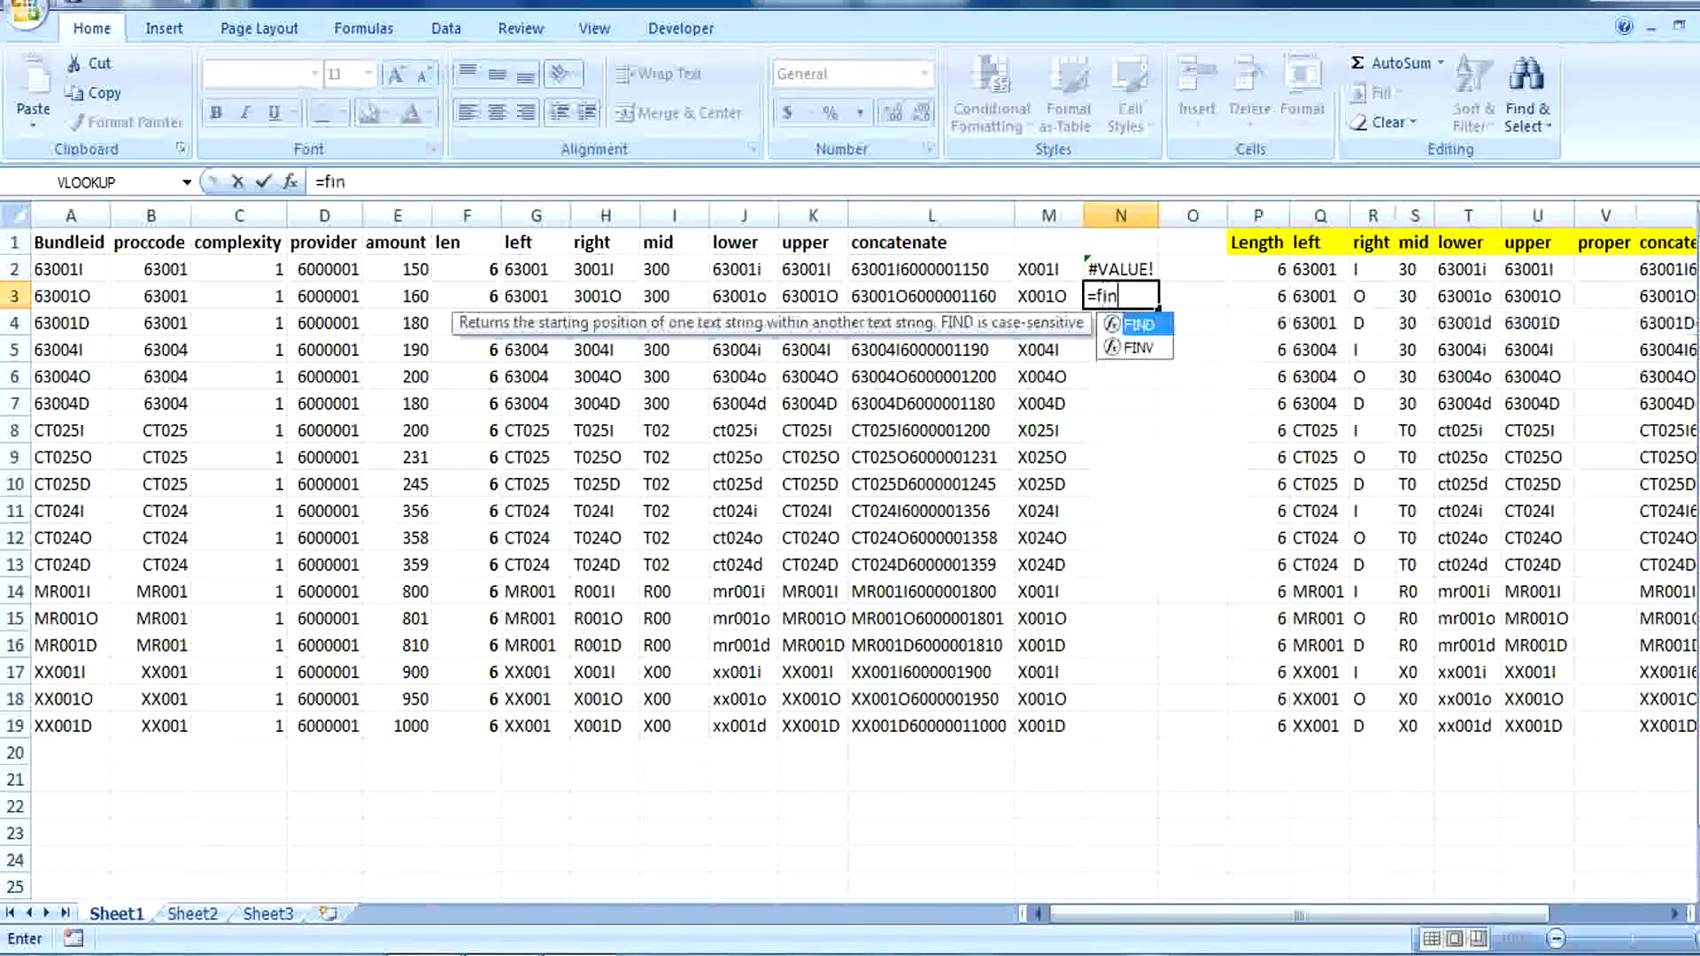
key(Tab)
key(Left)
key(Left)
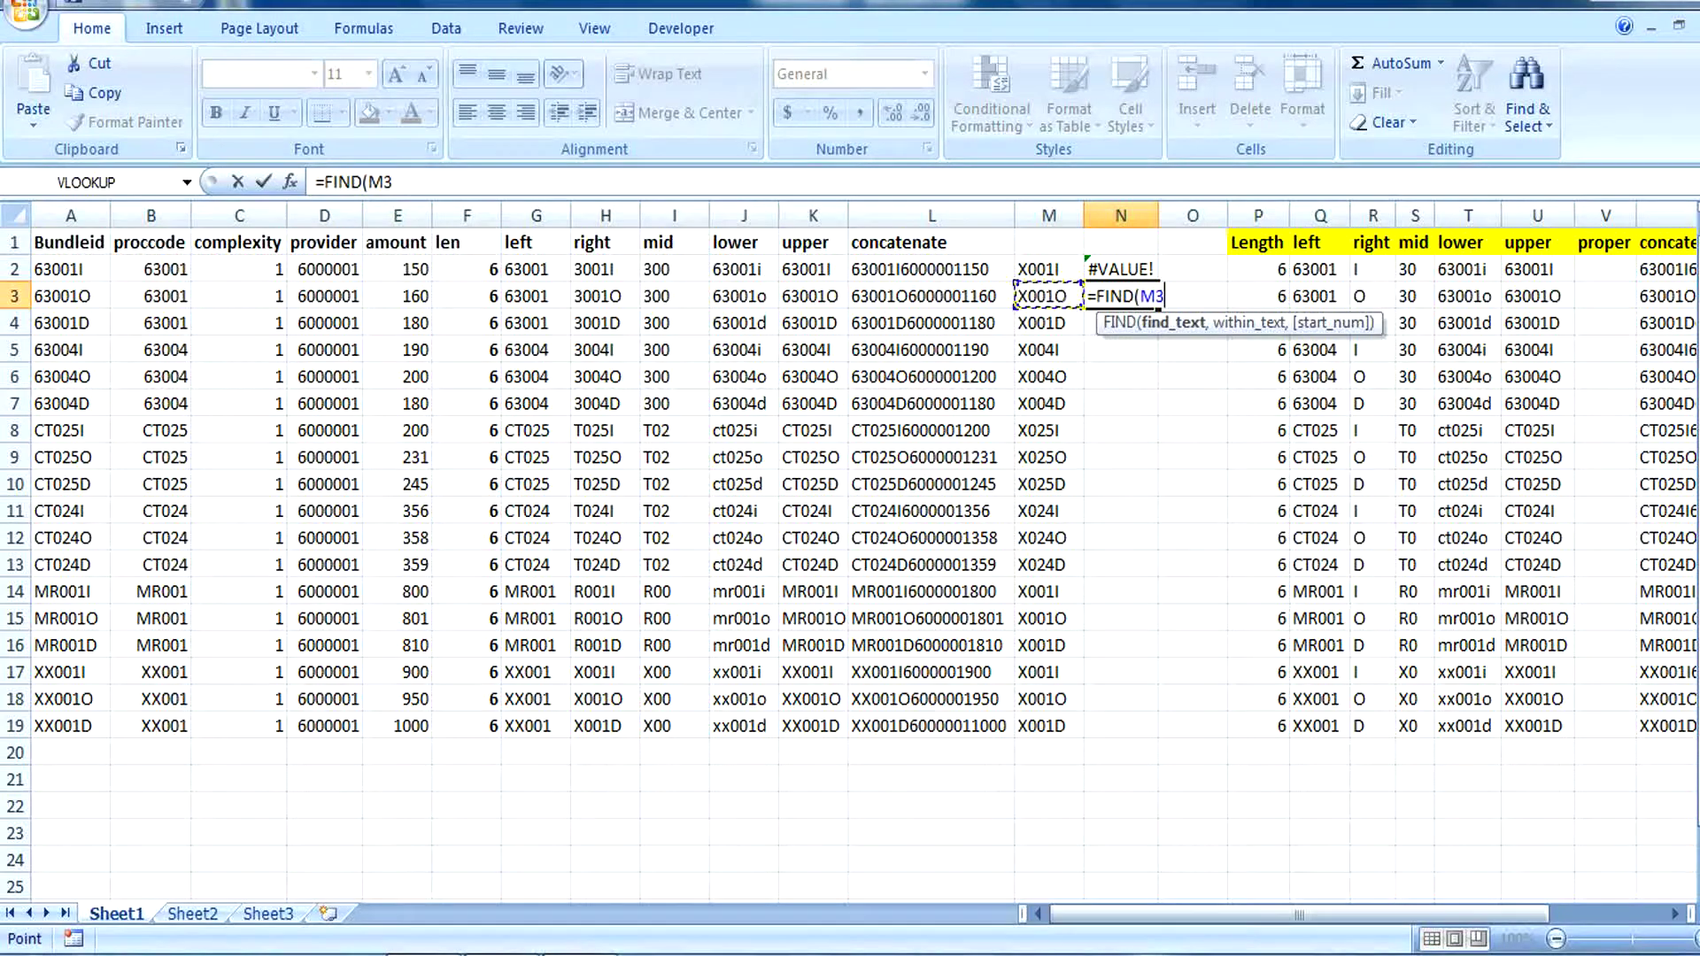
key(Right)
key(Right)
key(BackSpace)
key(BackSpace)
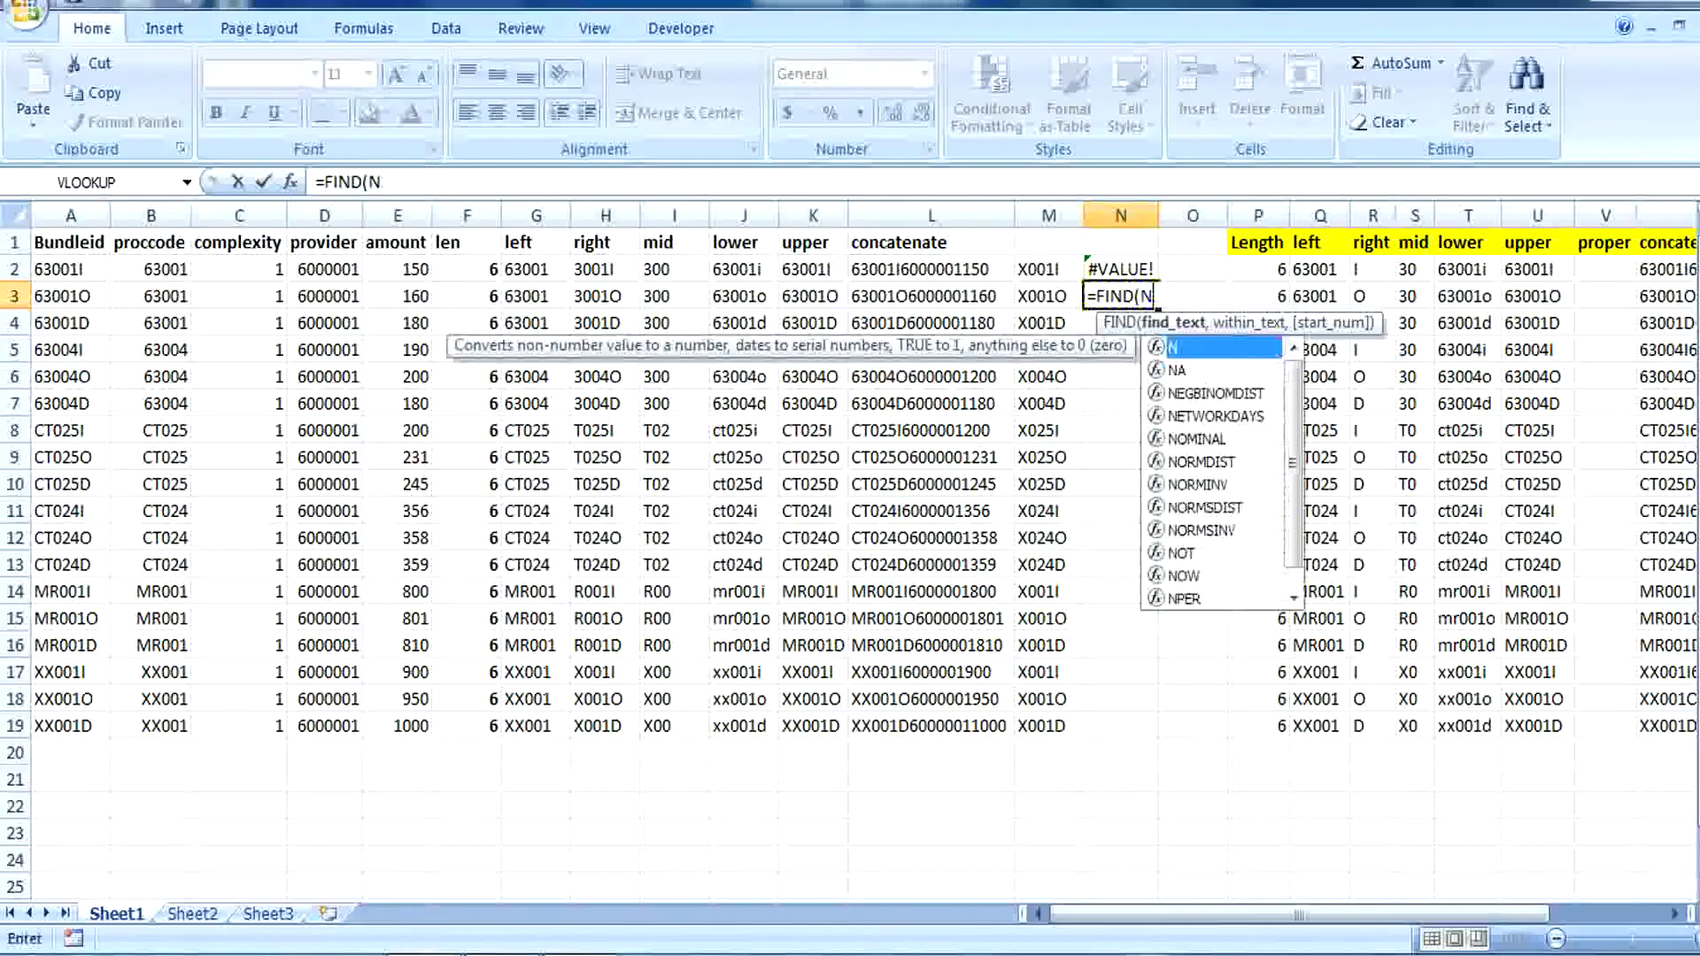
text("")
key(Return)
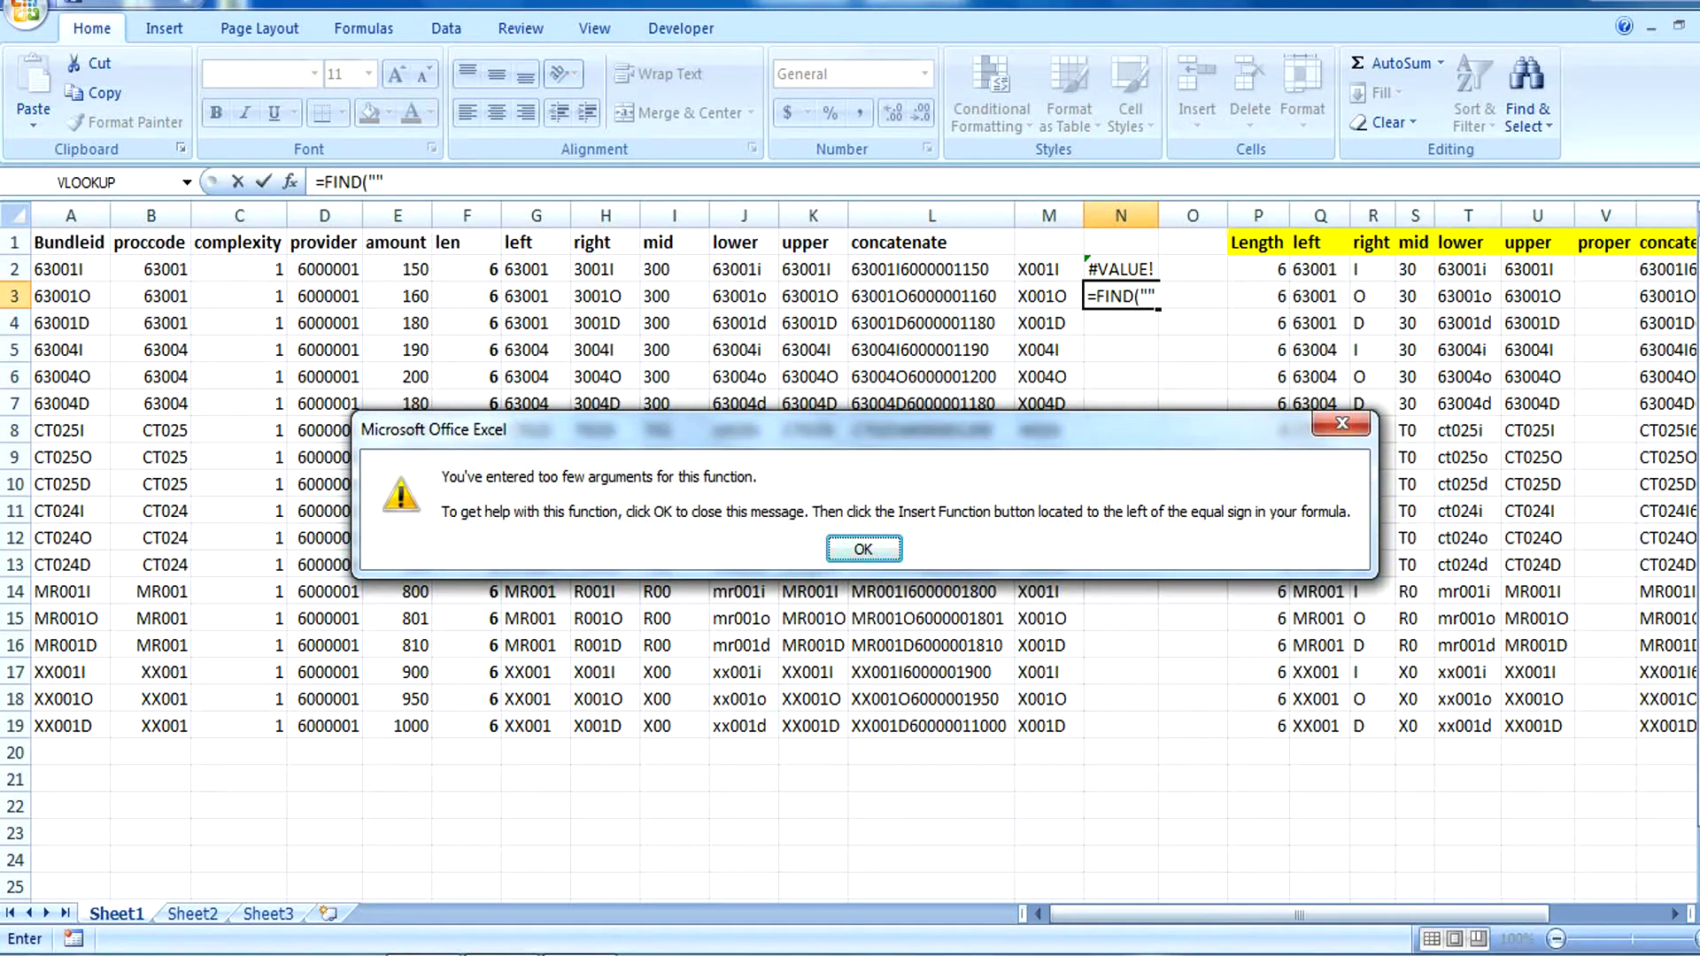
key(Return)
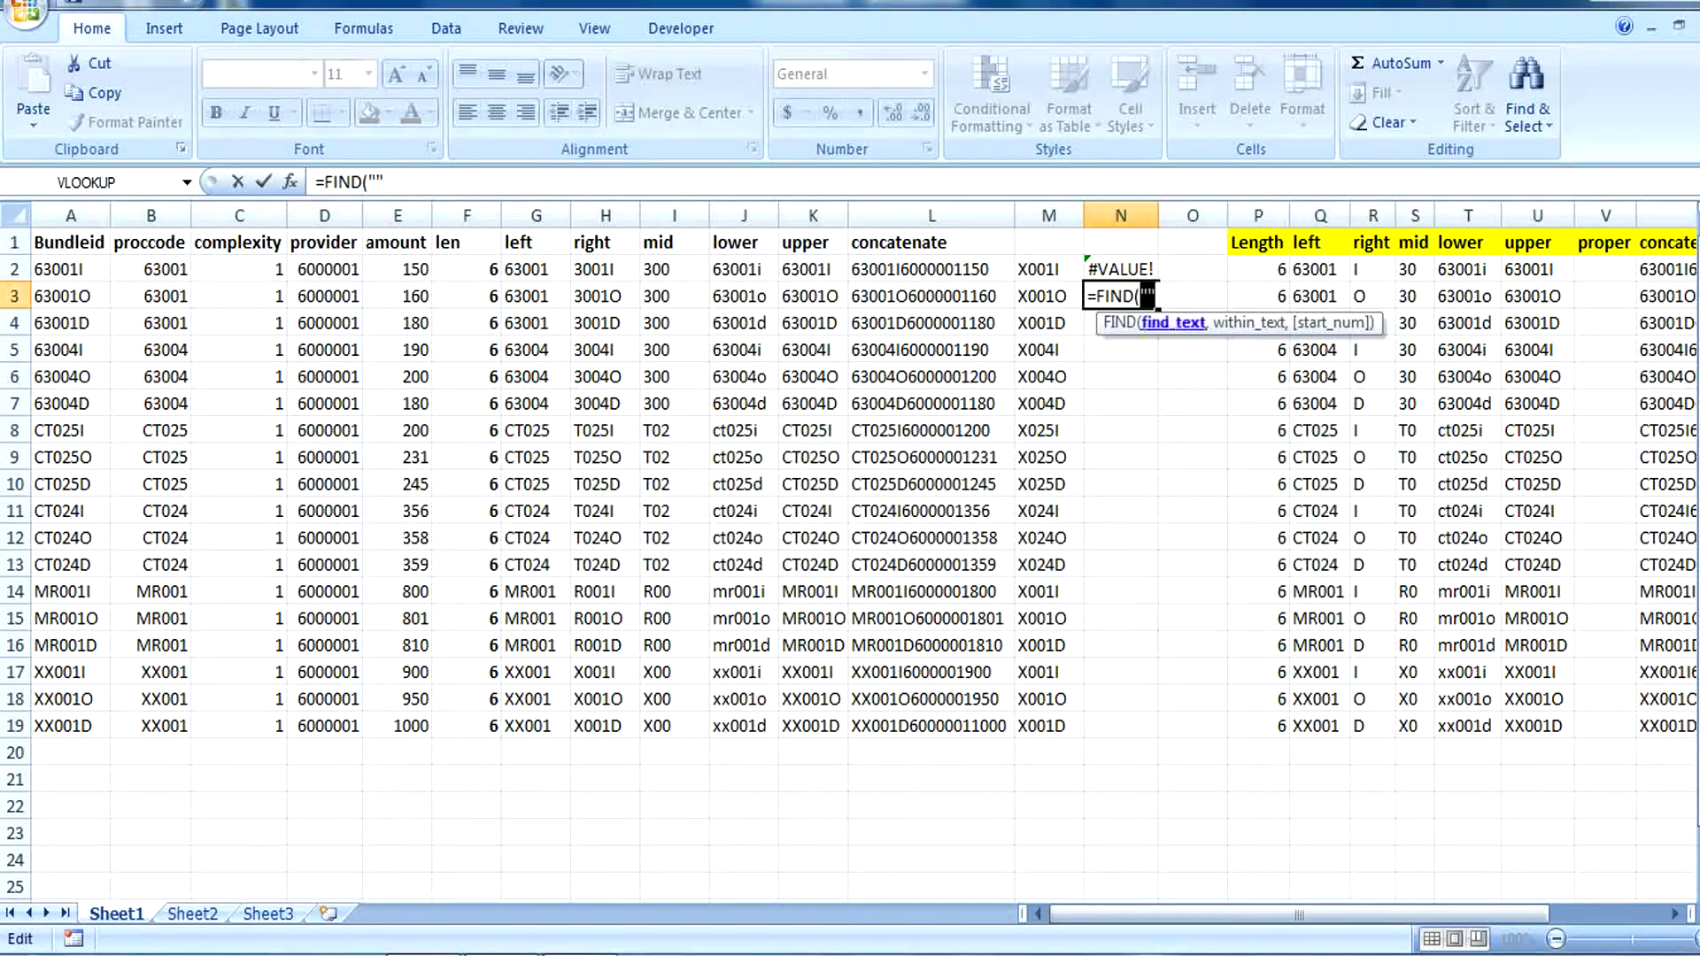
- Complete the formula in N3 as =FIND("o",A3,1), searching the Bundleid for a lowercase o, and review it
text("o)
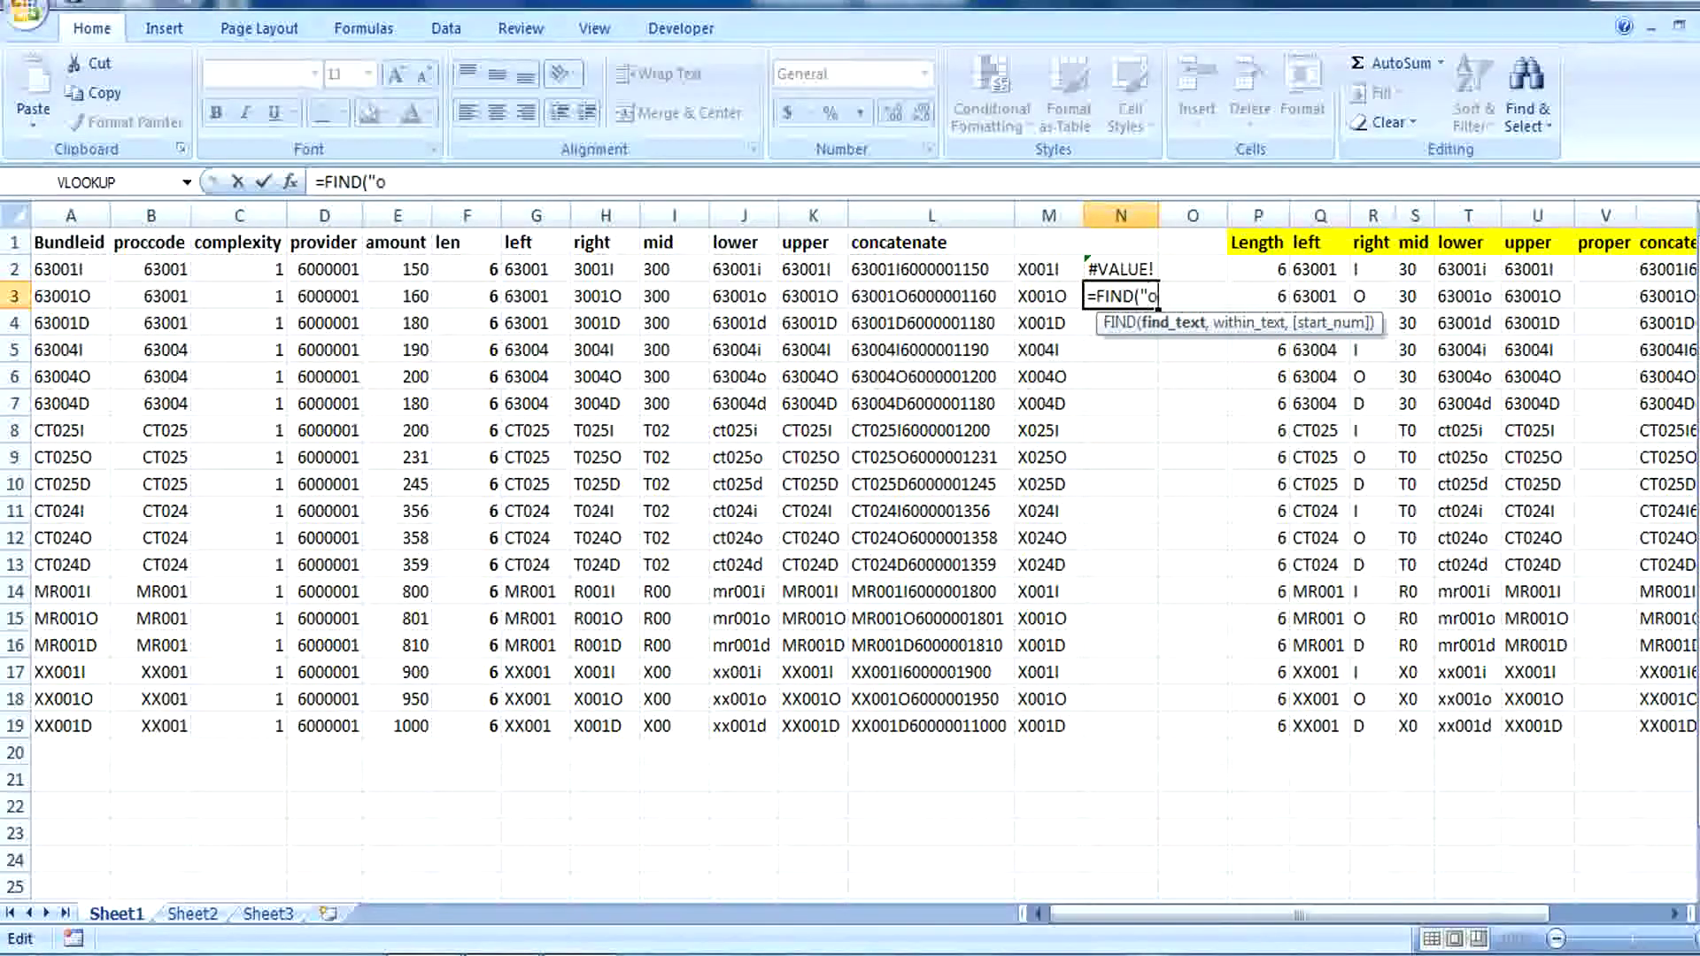
text(",)
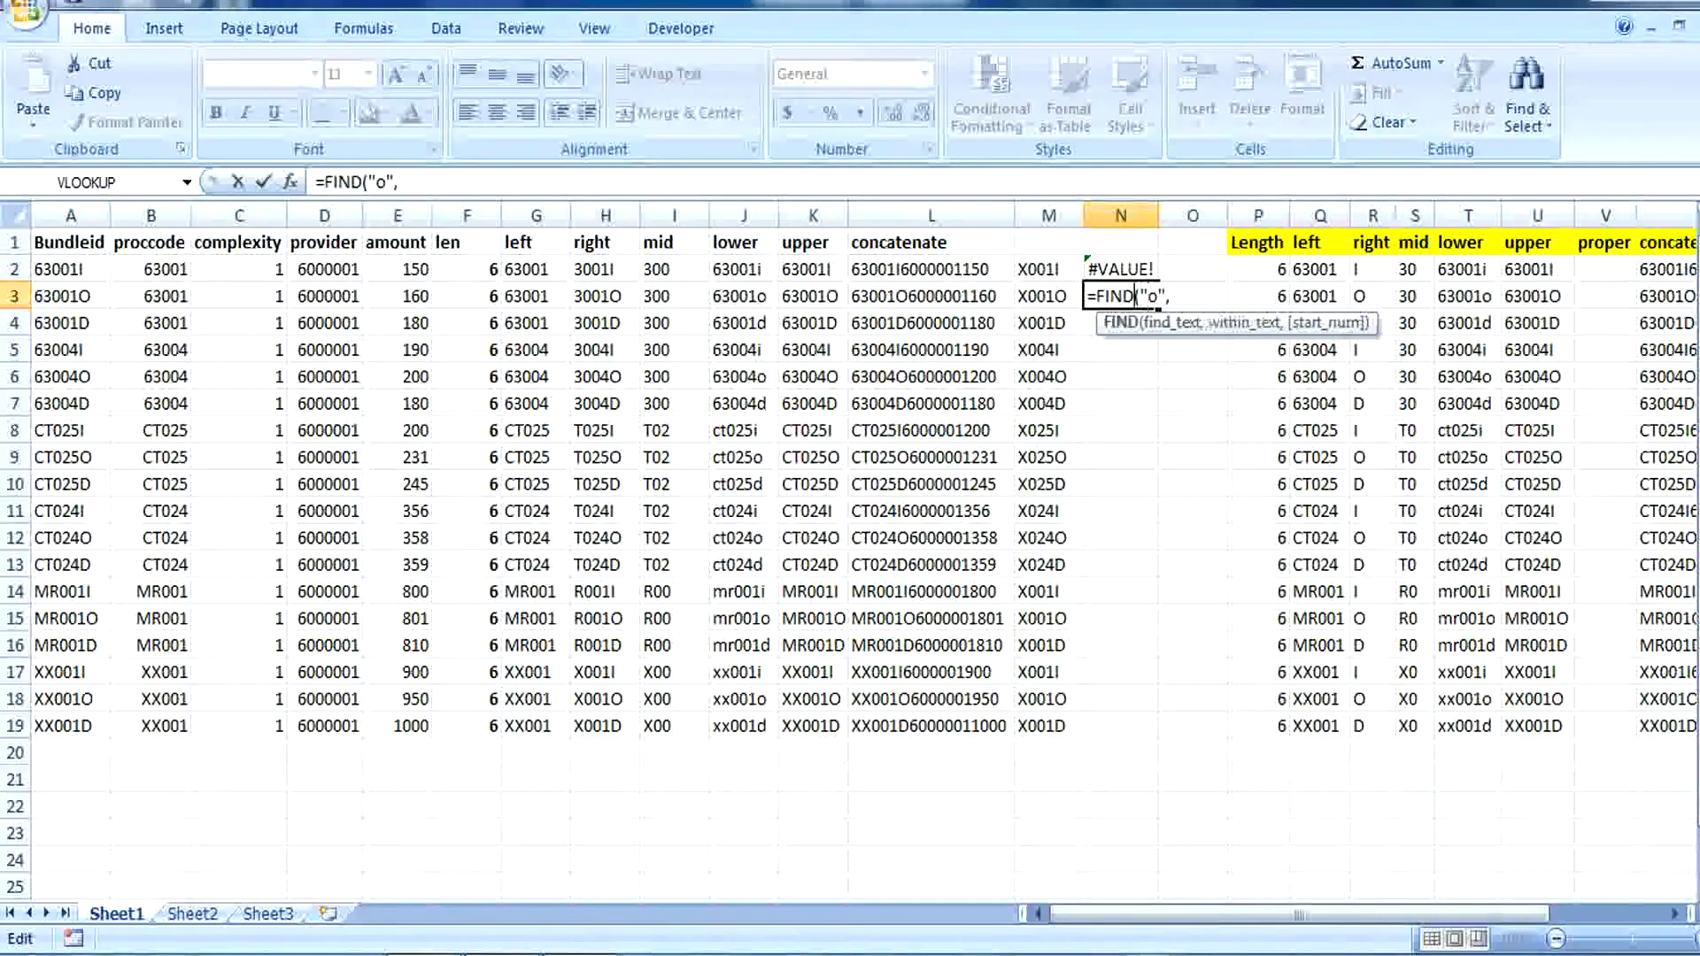
click(71, 296)
text(,1)
key(Return)
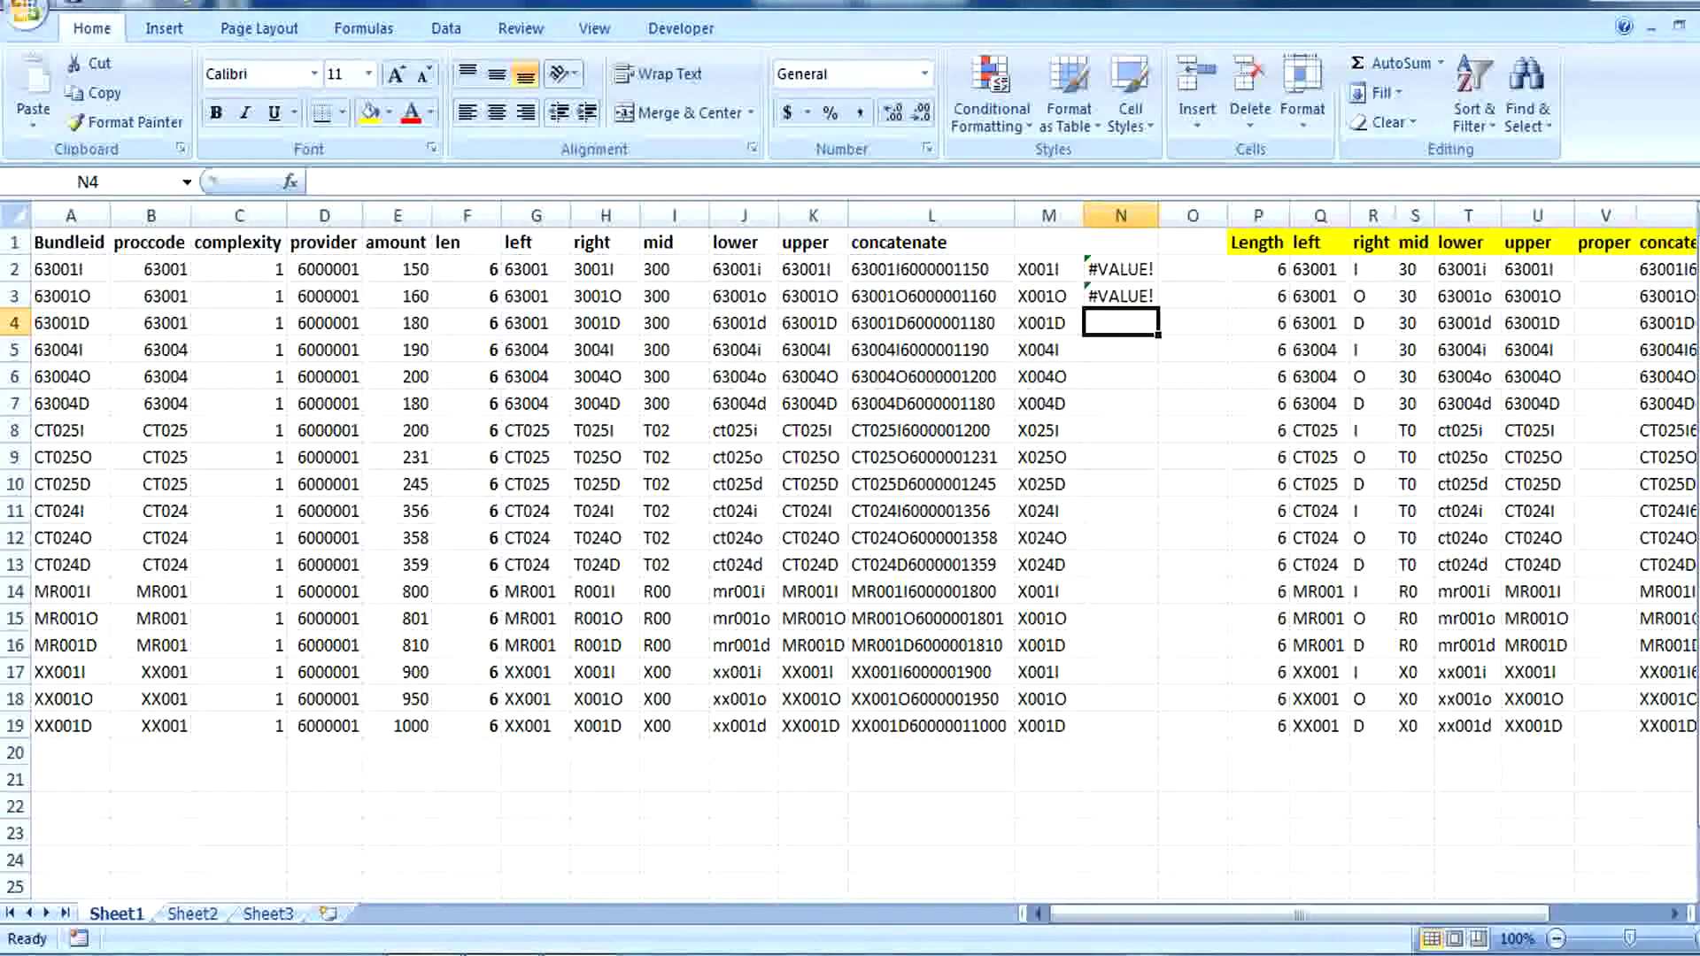
click(1121, 296)
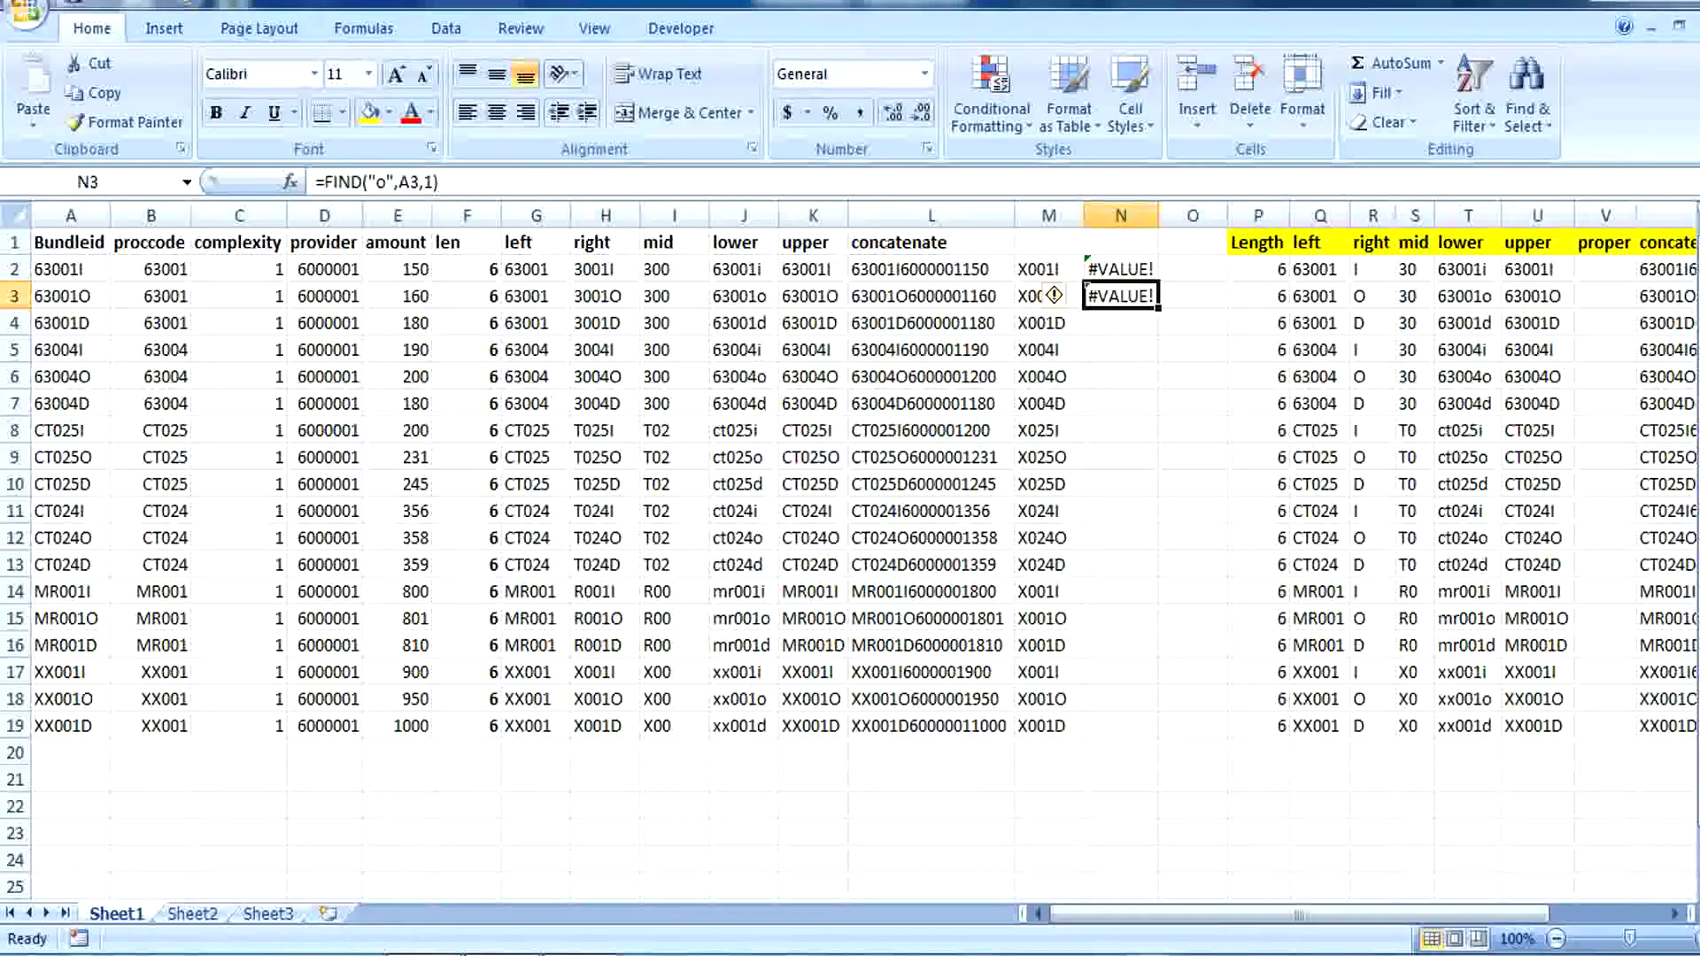
- Begin a SEARCH formula in cell O2
click(1192, 270)
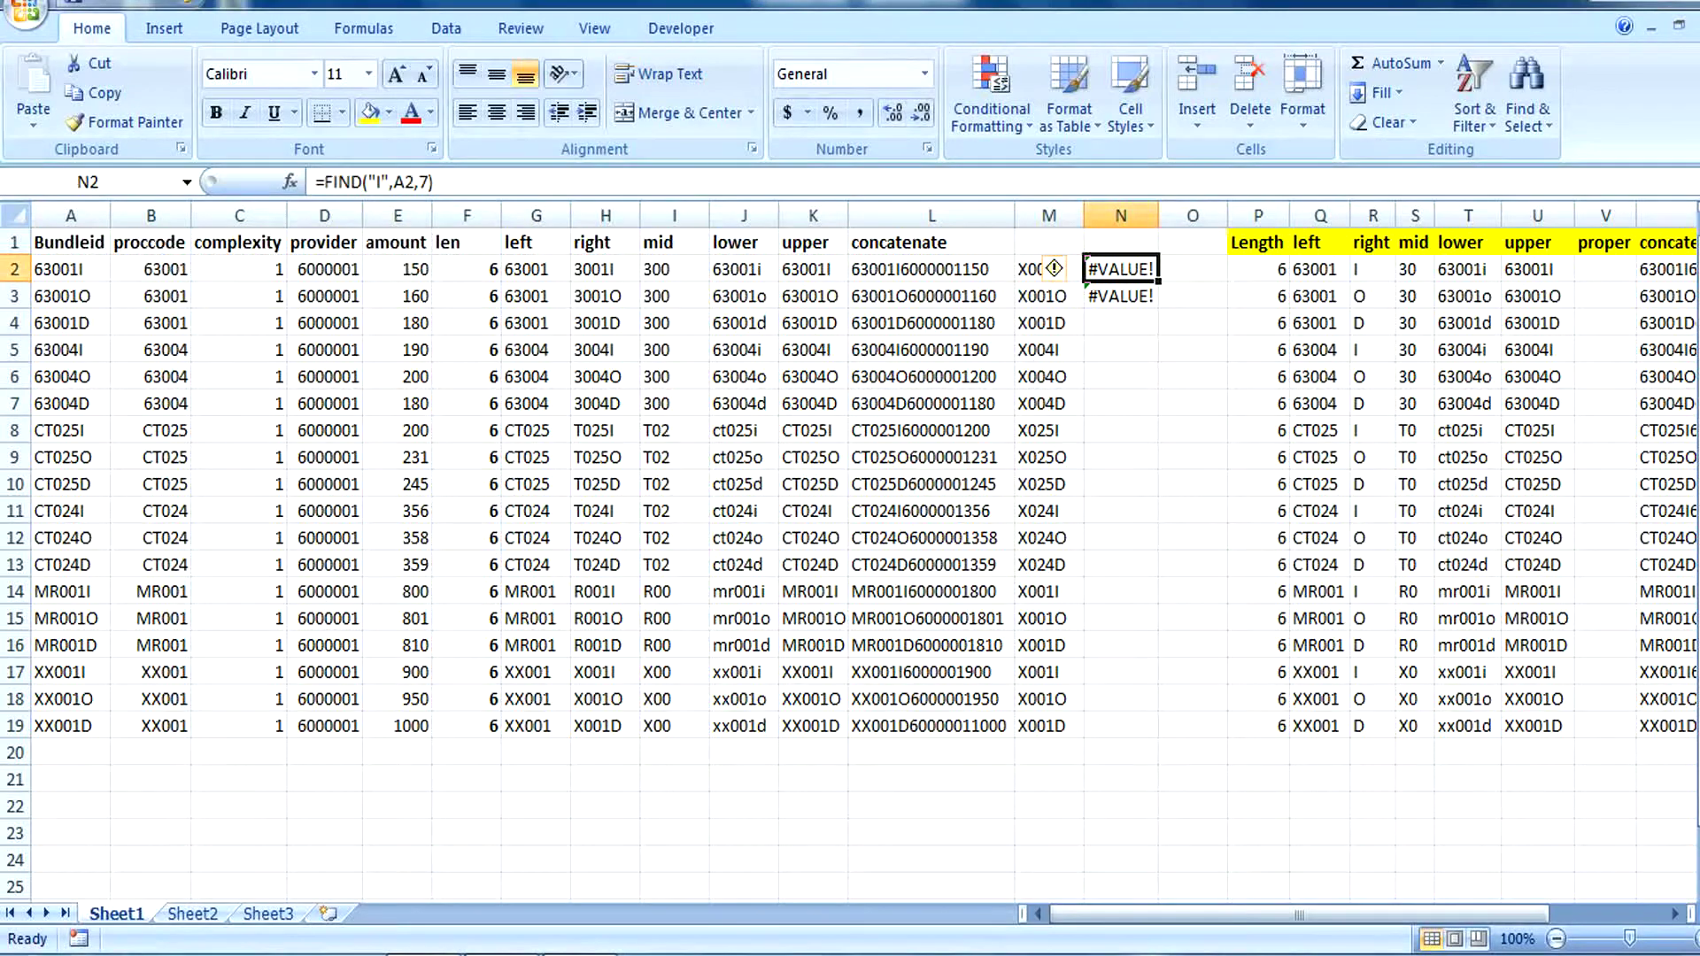
click(1192, 269)
text(=ser)
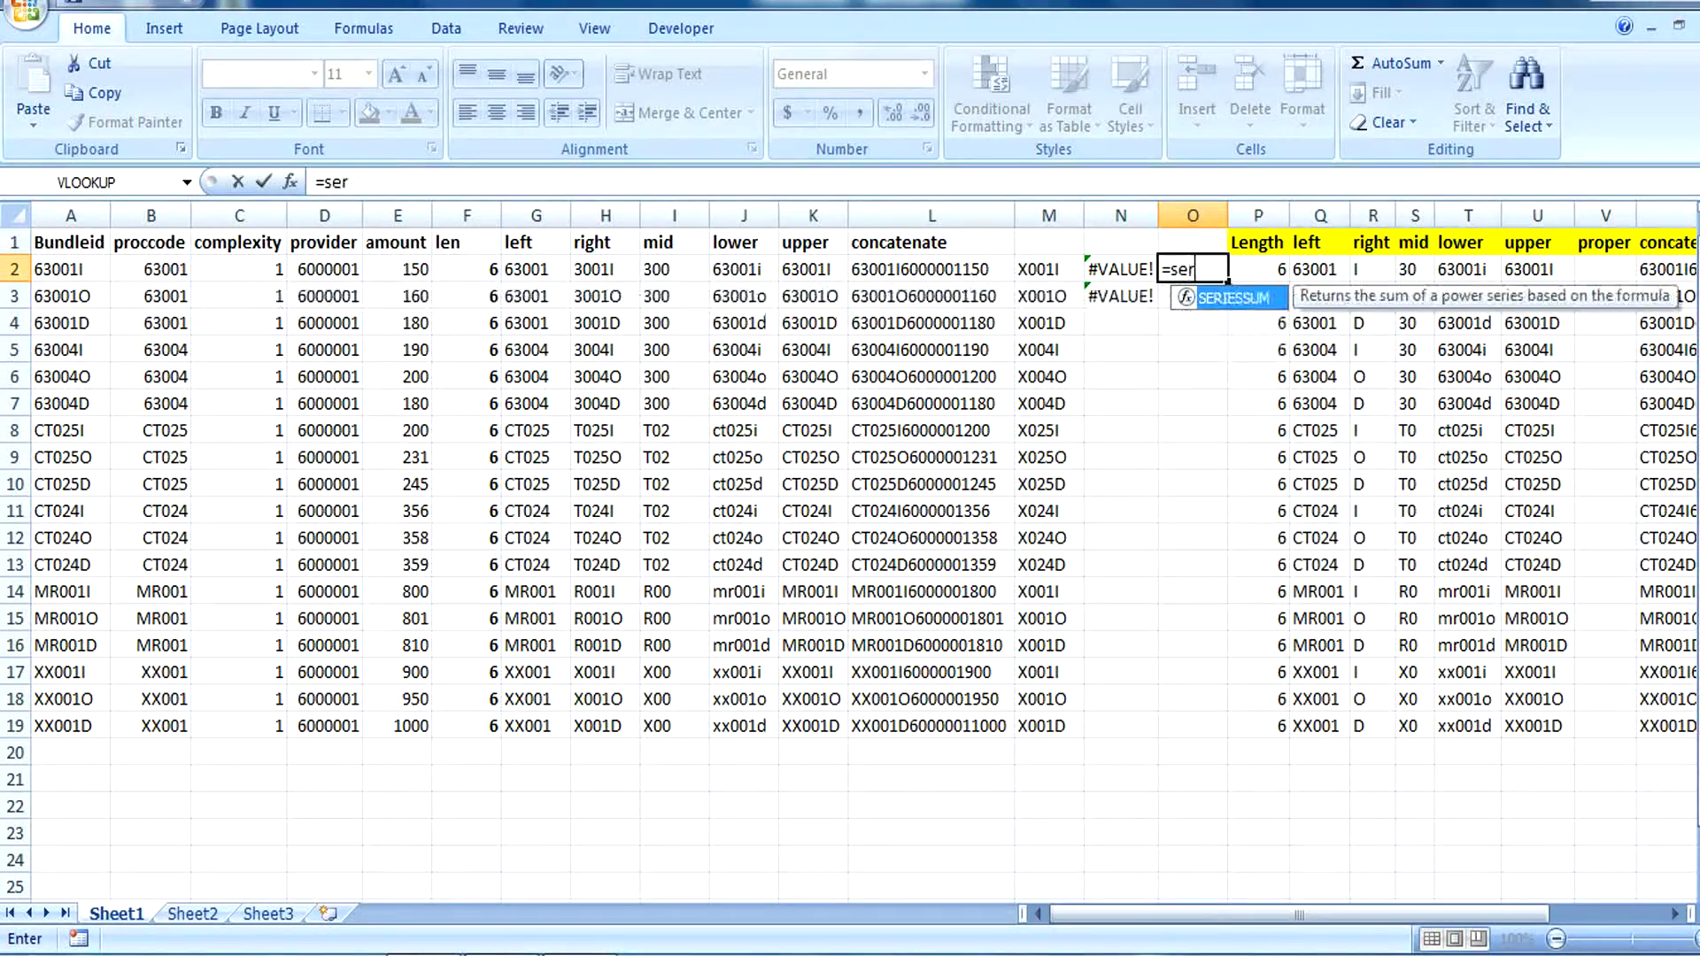
key(BackSpace)
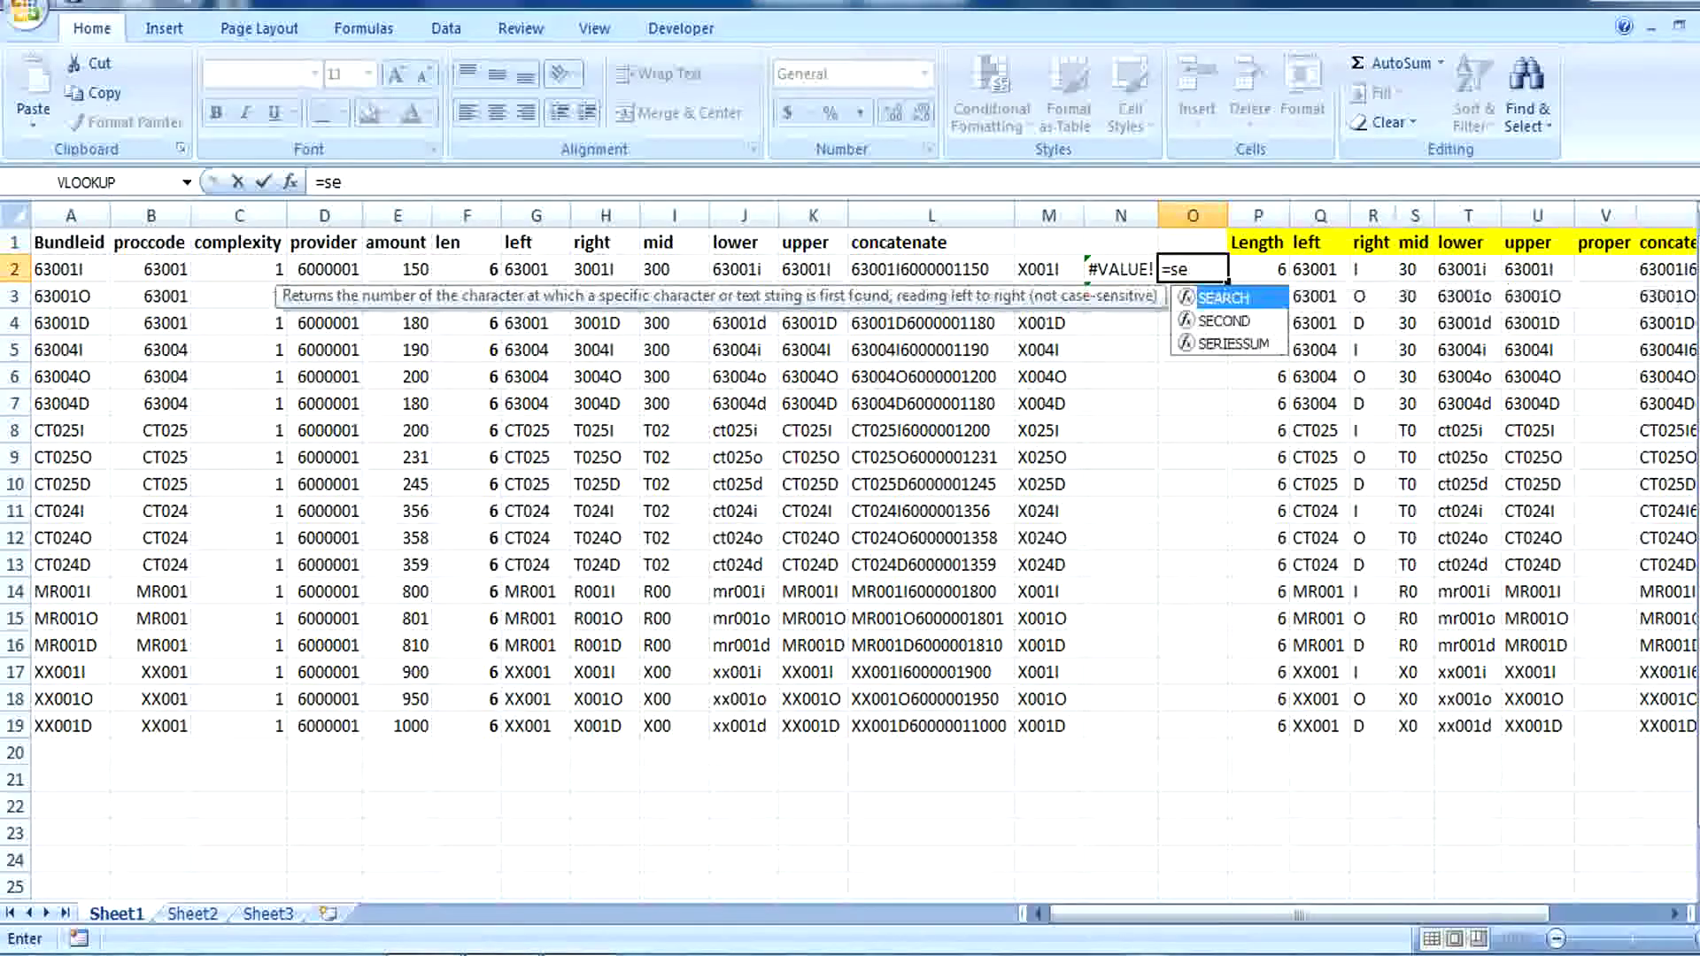
key(Tab)
key(Left)
key(Left)
key(Left)
key(Left)
key(Right)
key(Right)
key(BackSpace)
key(BackSpace)
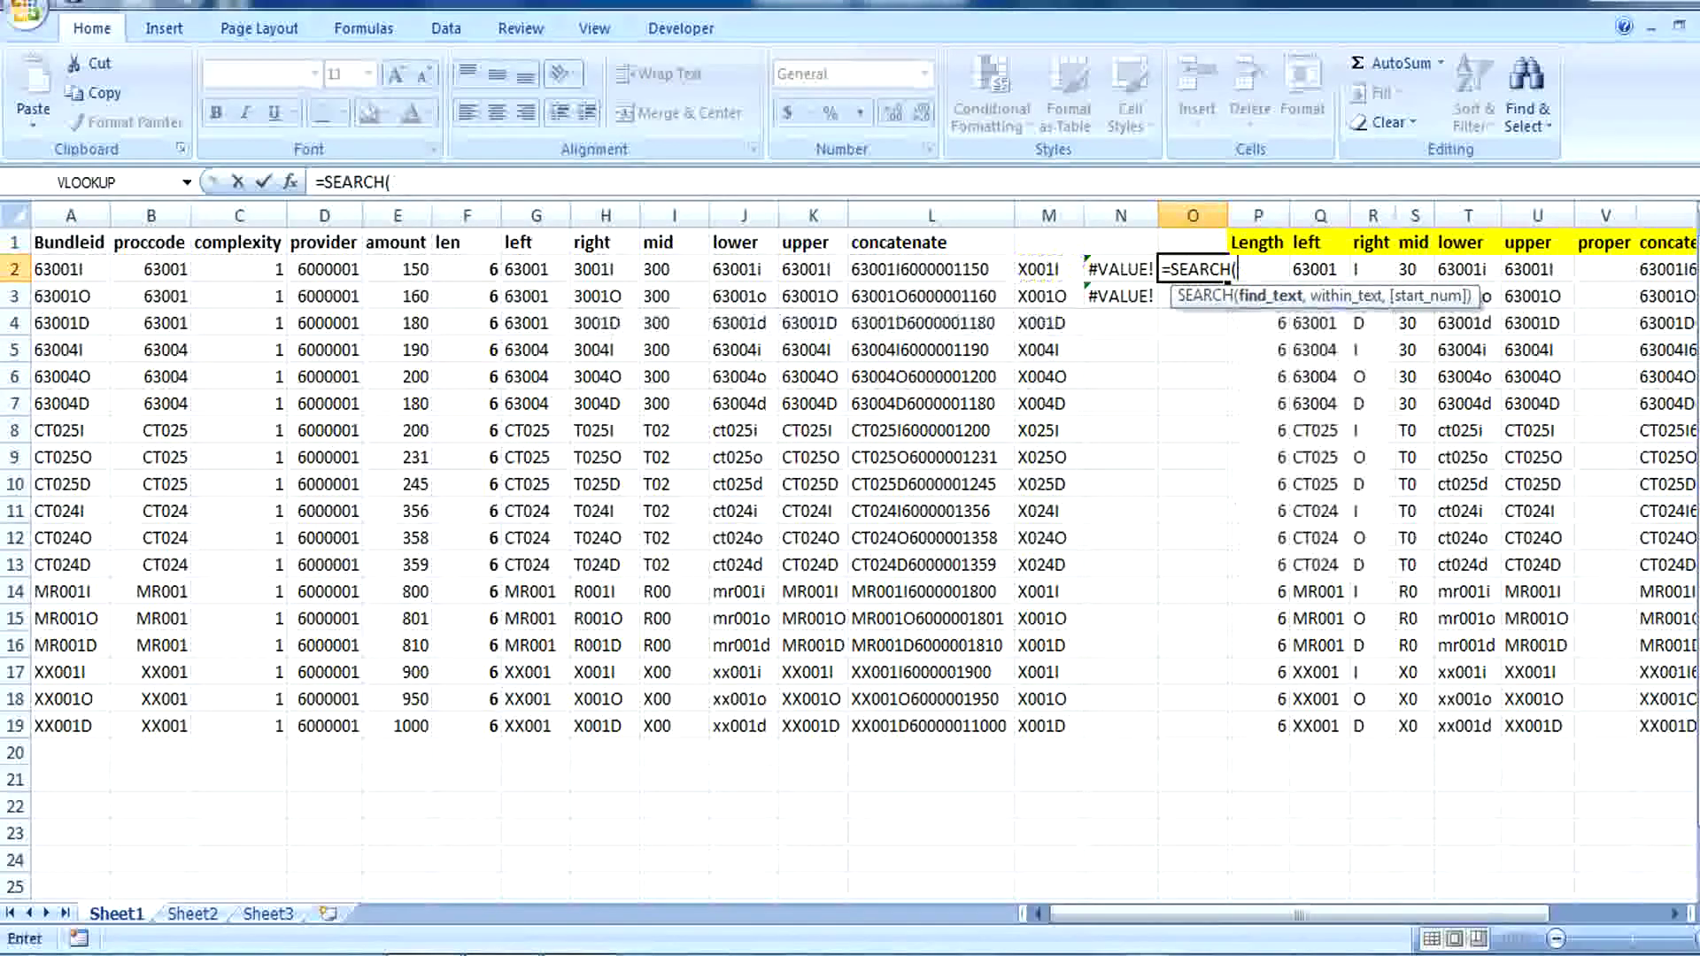
- Complete the formula in O2 as =SEARCH("I",A2), searching the Bundleid for the letter I
text("I)
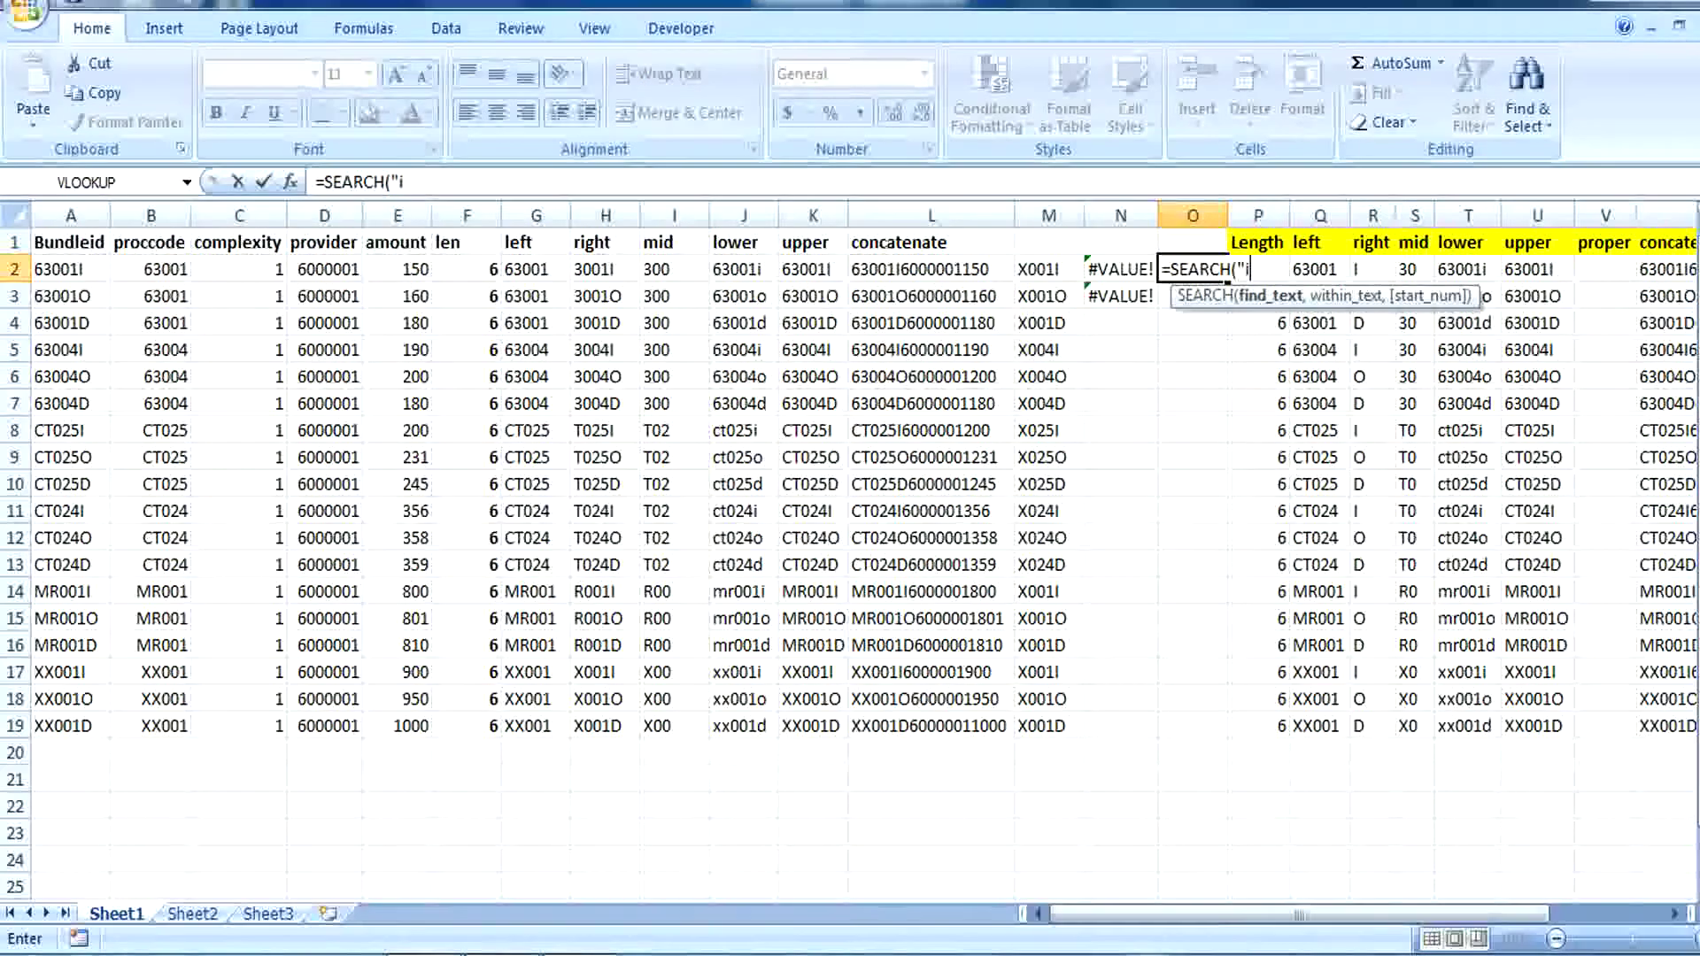
text(",)
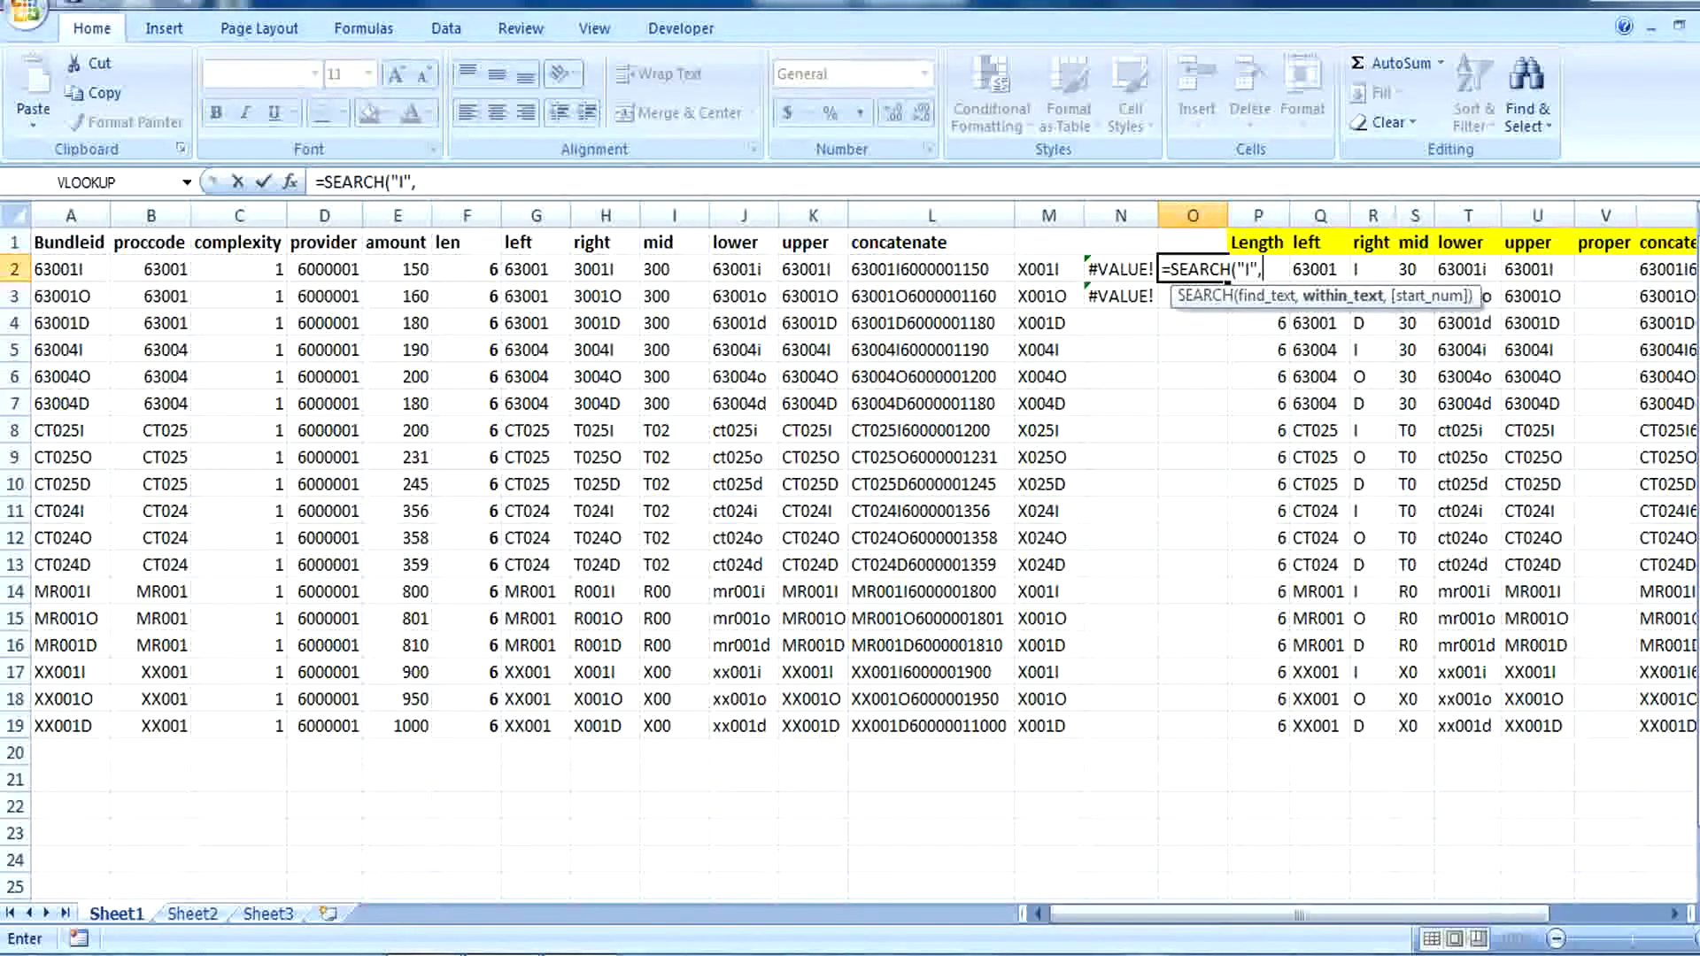
click(71, 270)
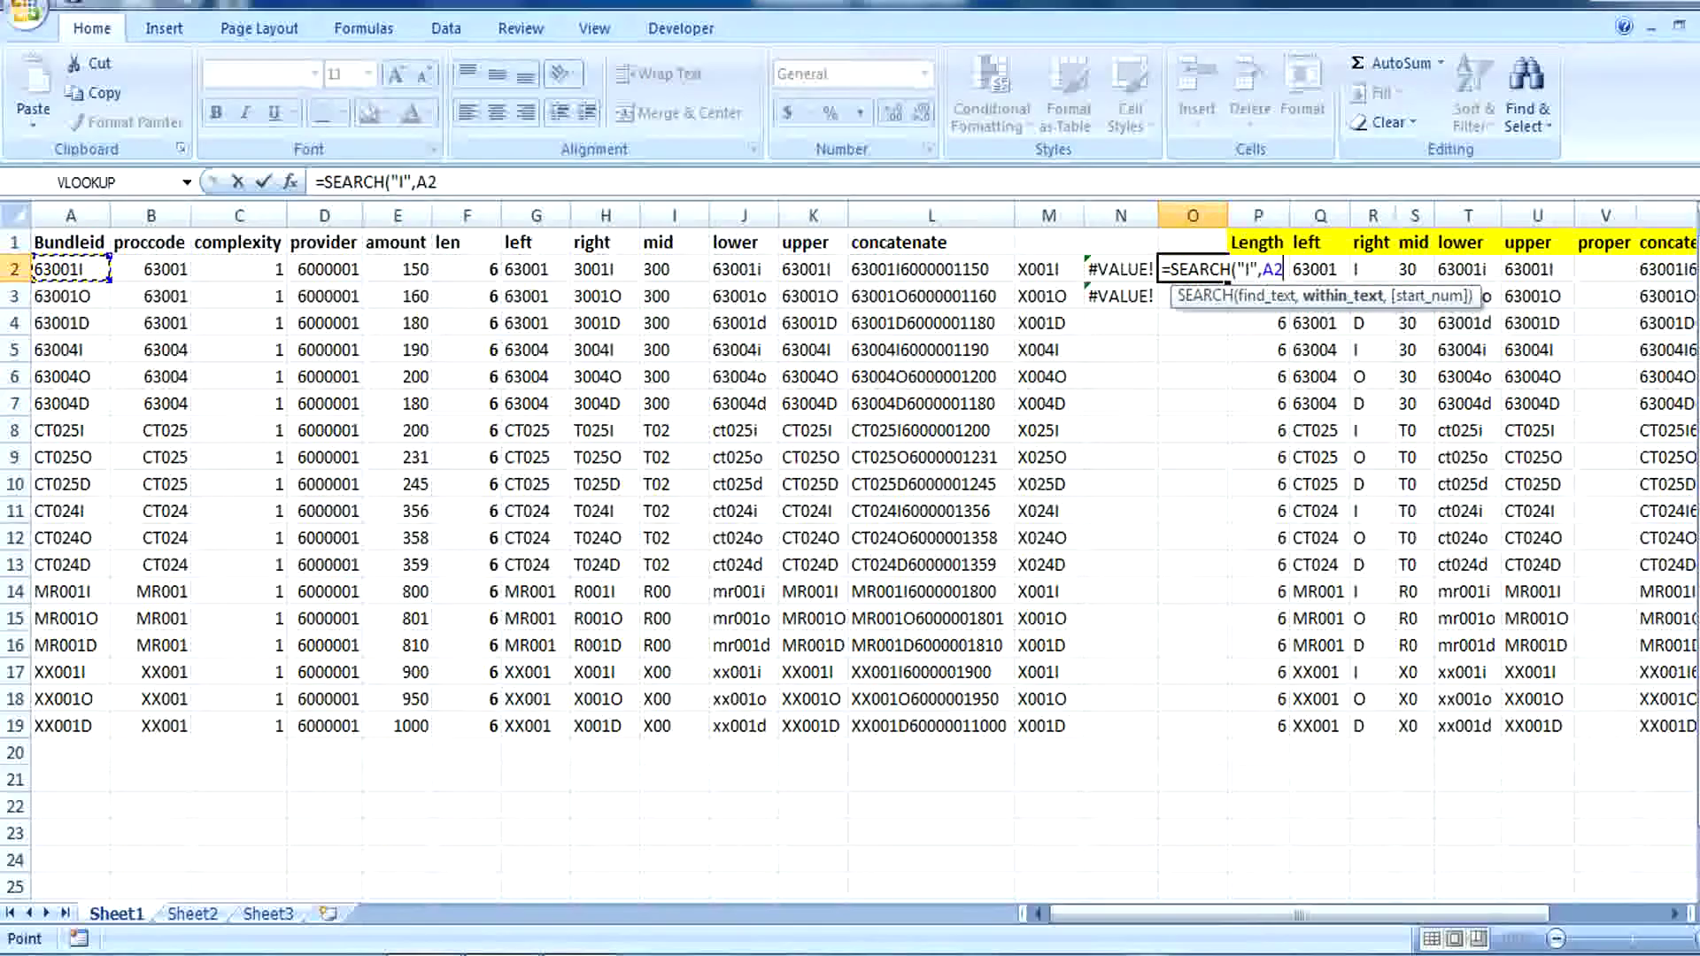
text())
key(Return)
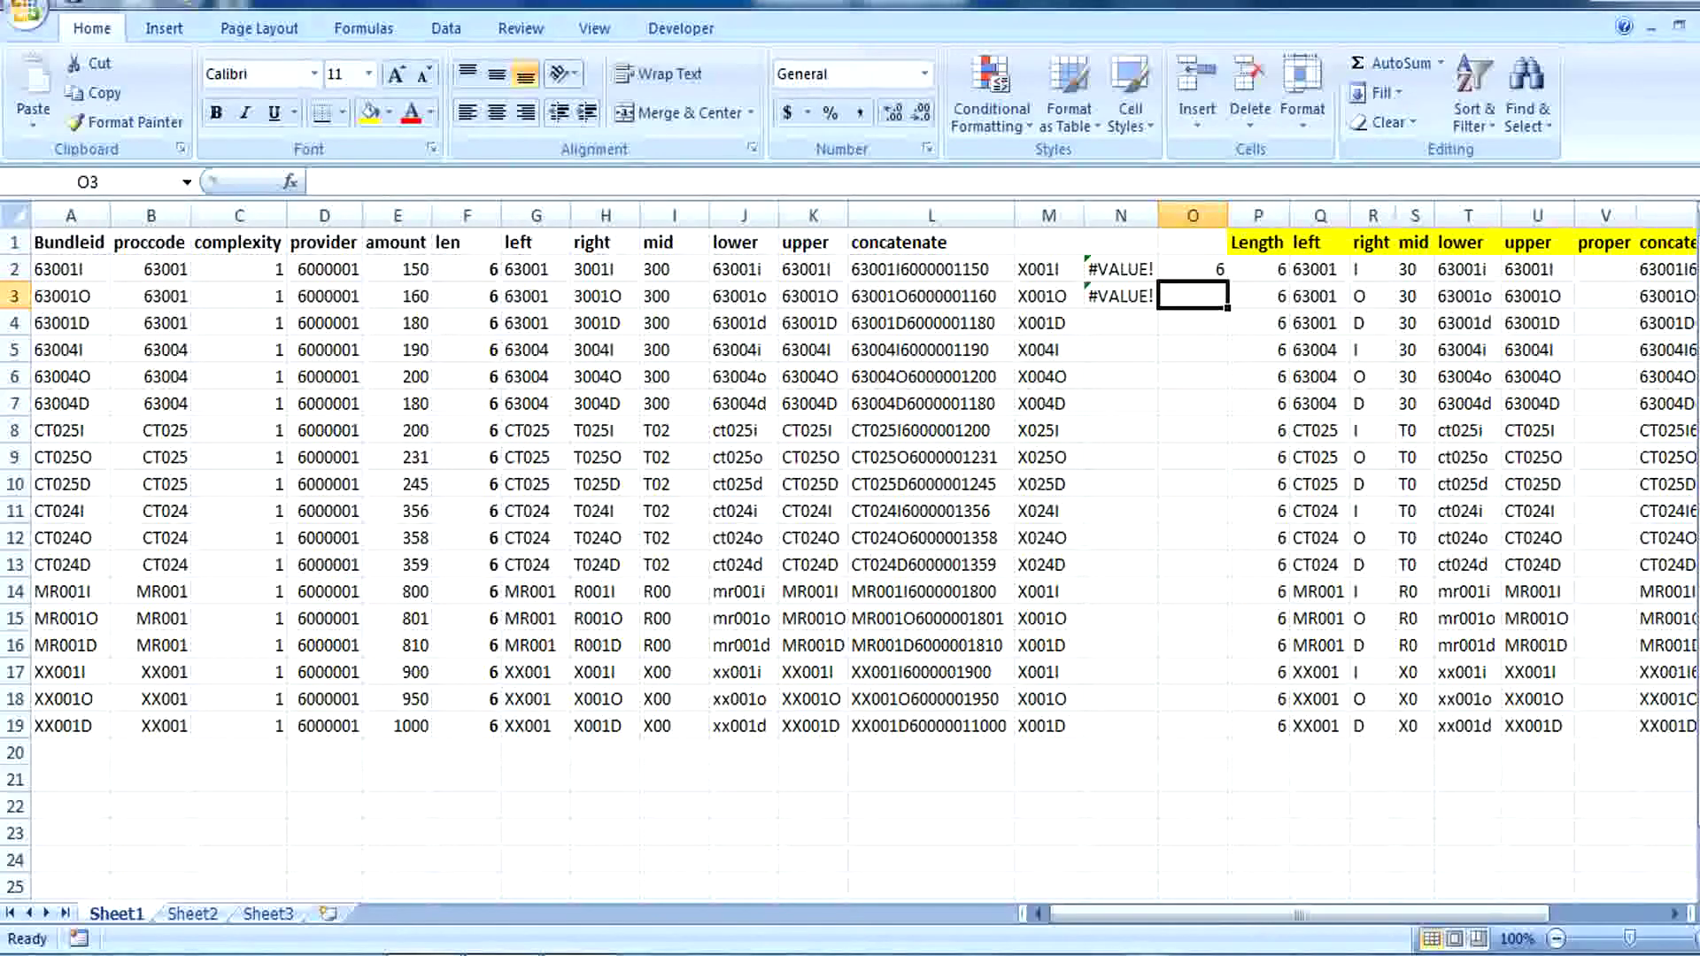
- Compare the SEARCH formula in O2 with the FIND formula in N2
click(1192, 269)
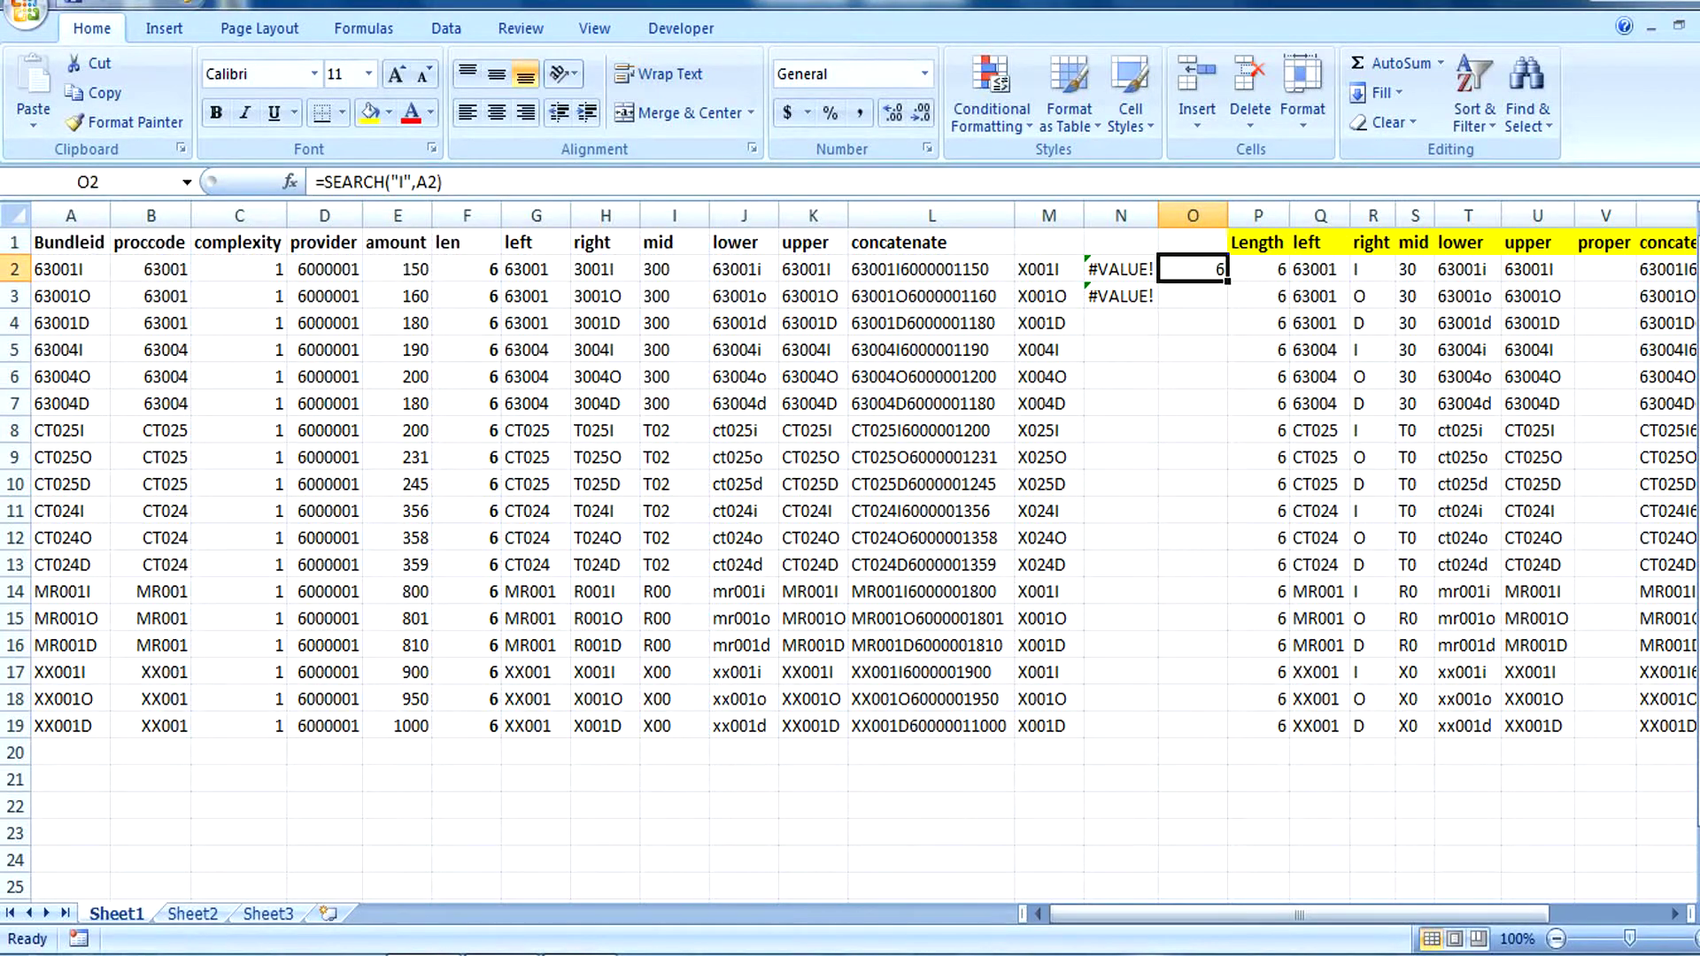
click(1121, 269)
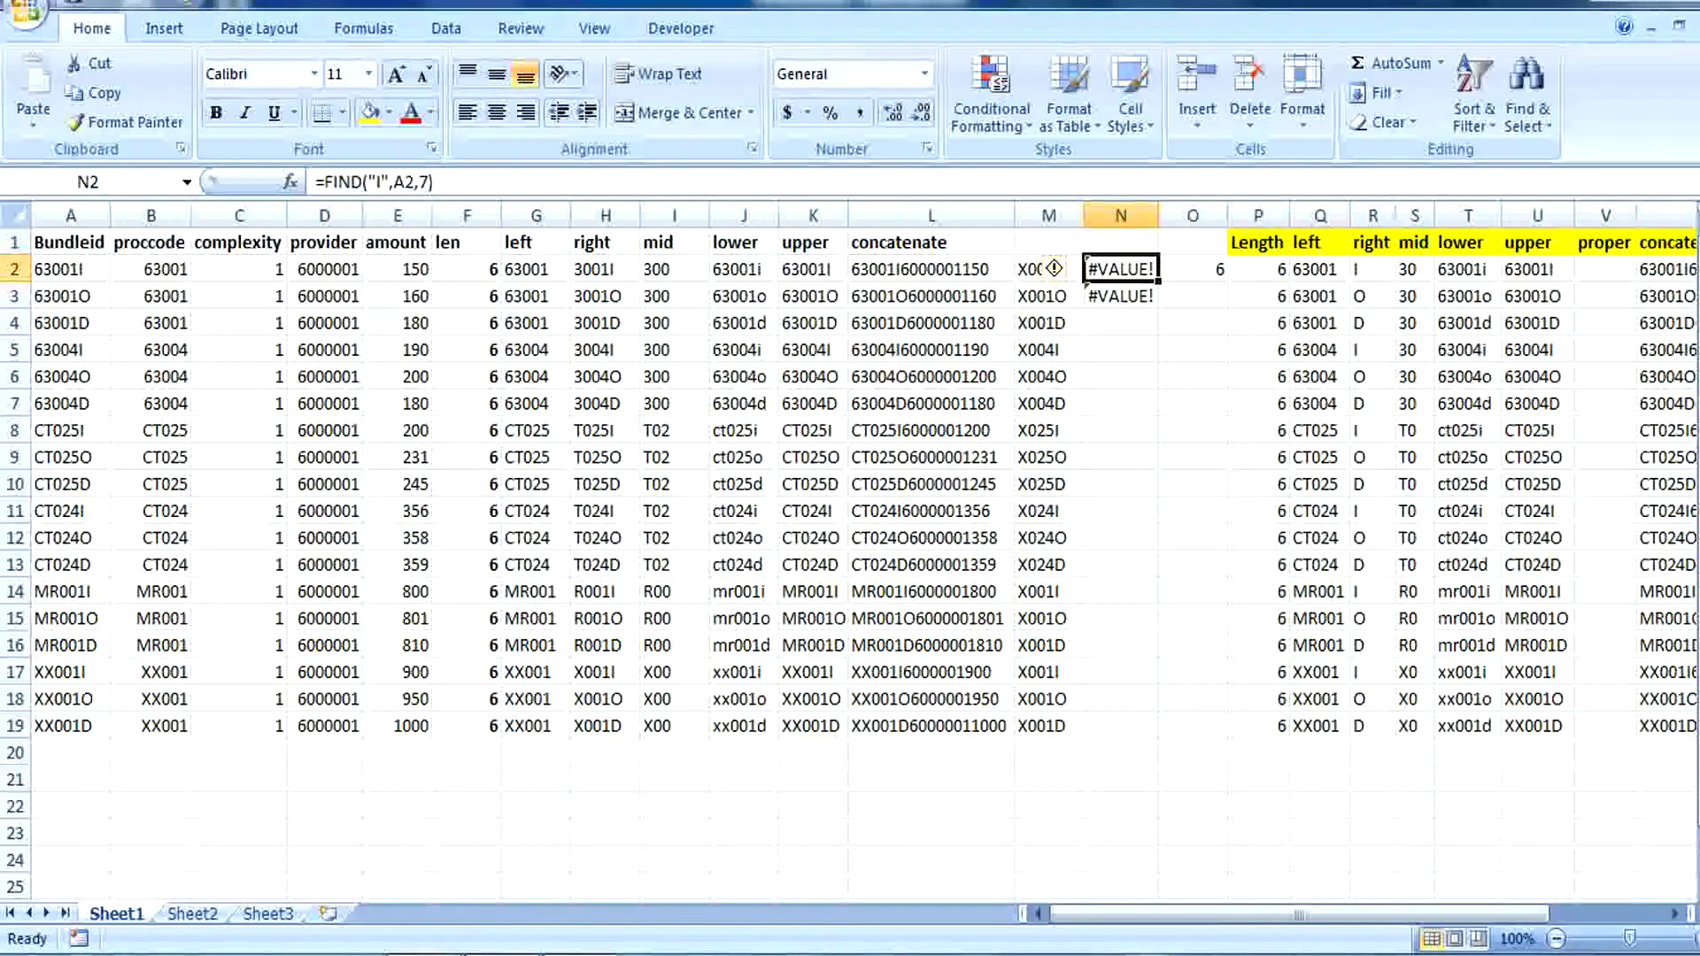
click(1193, 269)
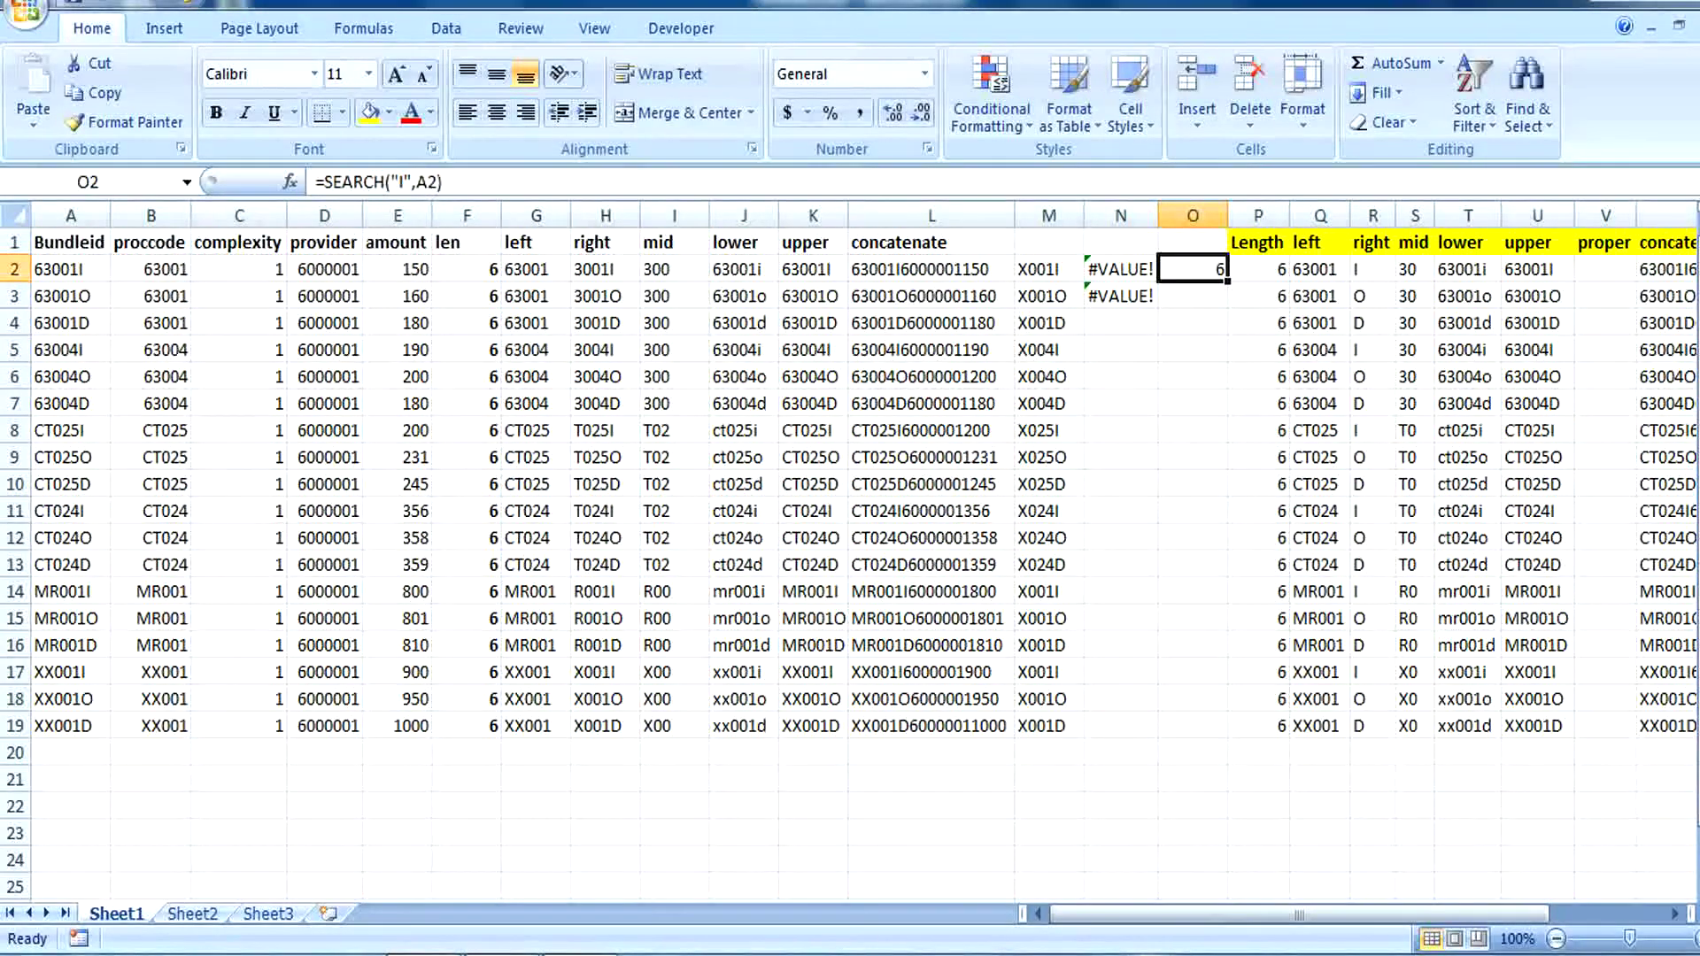
click(1120, 269)
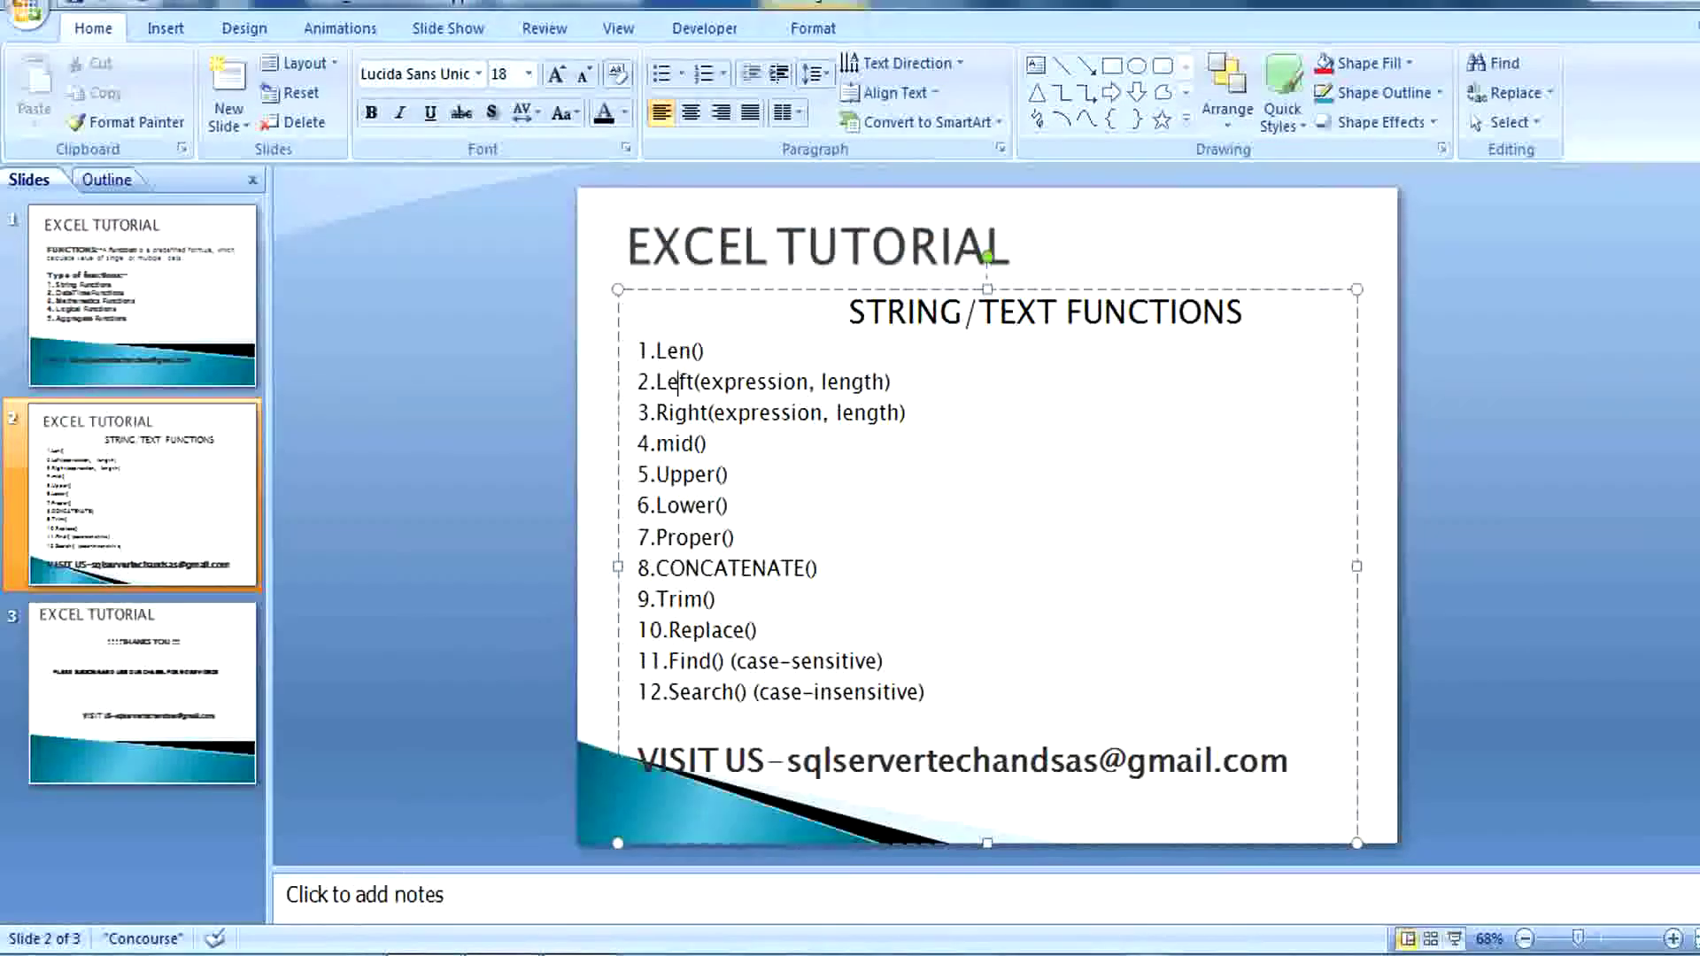
- Review the Find and Search entries on PowerPoint slide 2, the function types on slide 1 and the closing thank-you slide
click(882, 662)
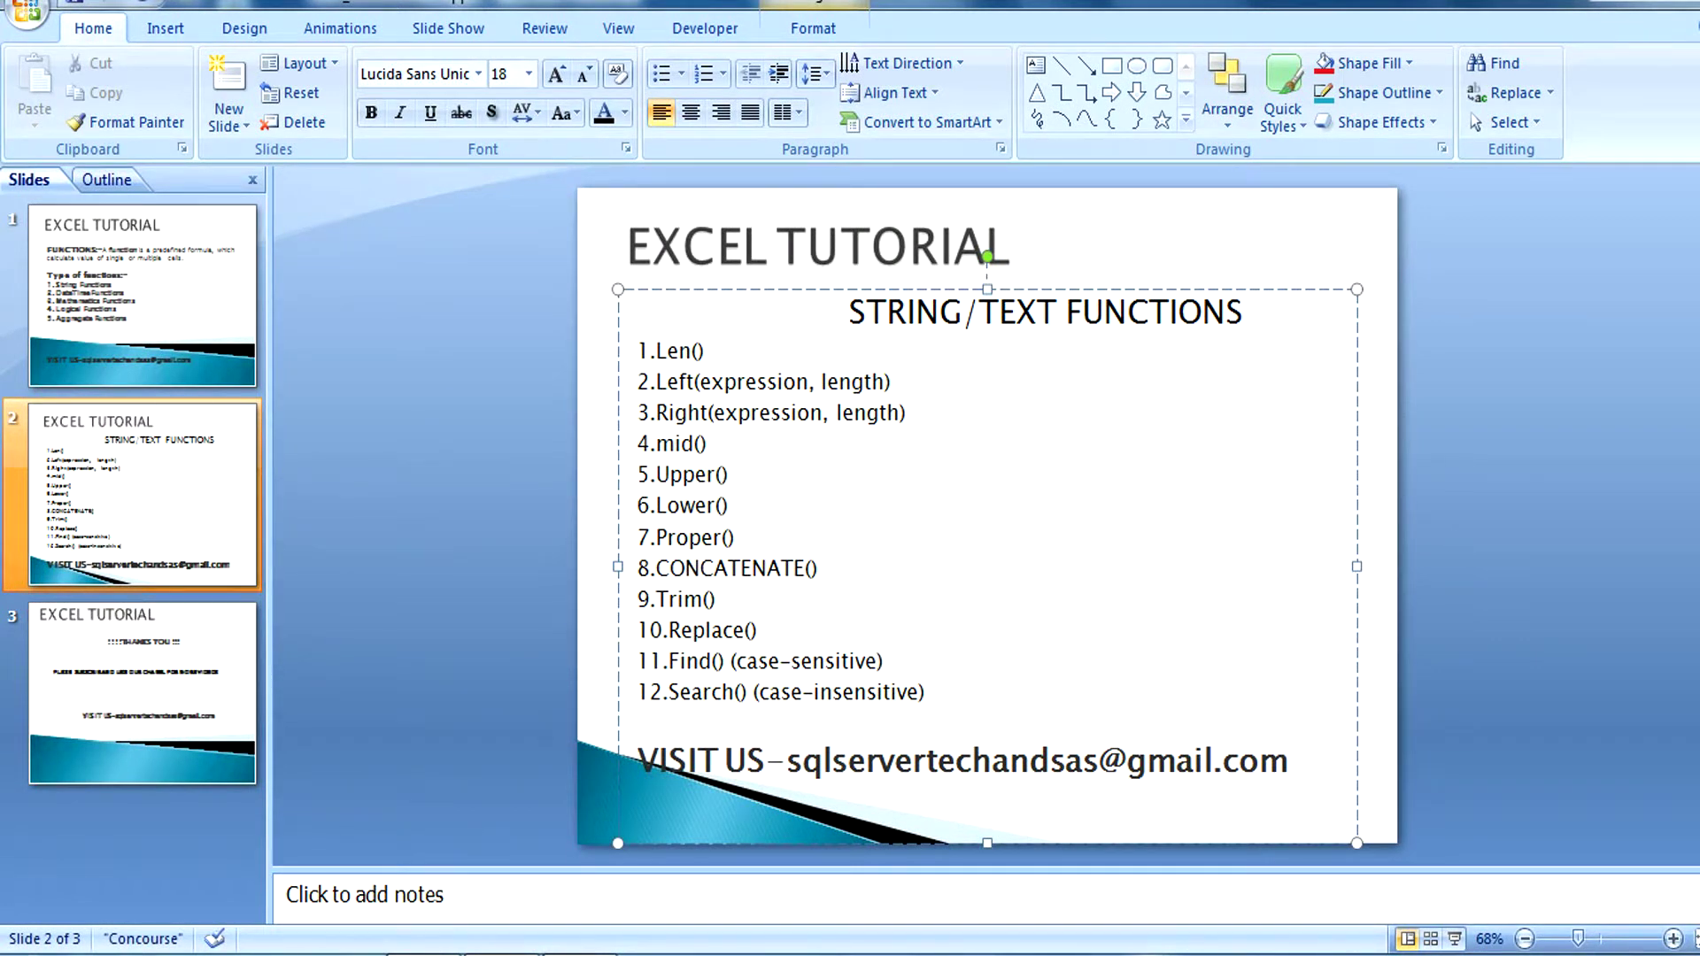
click(425, 399)
click(142, 296)
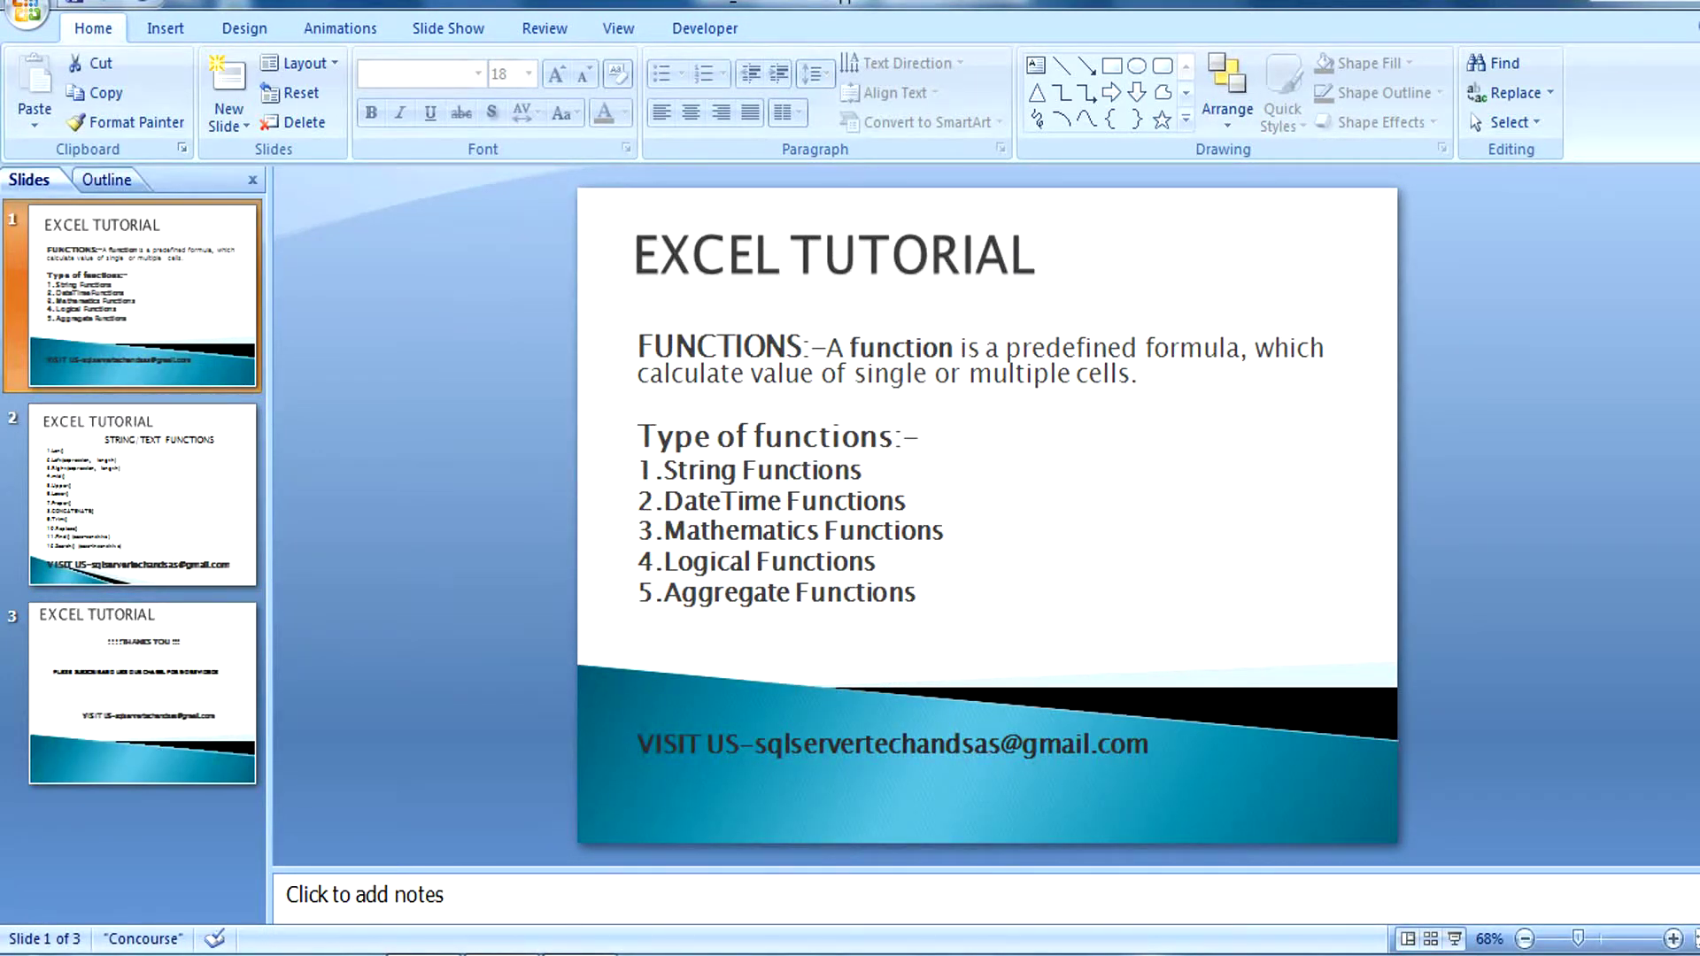
click(143, 694)
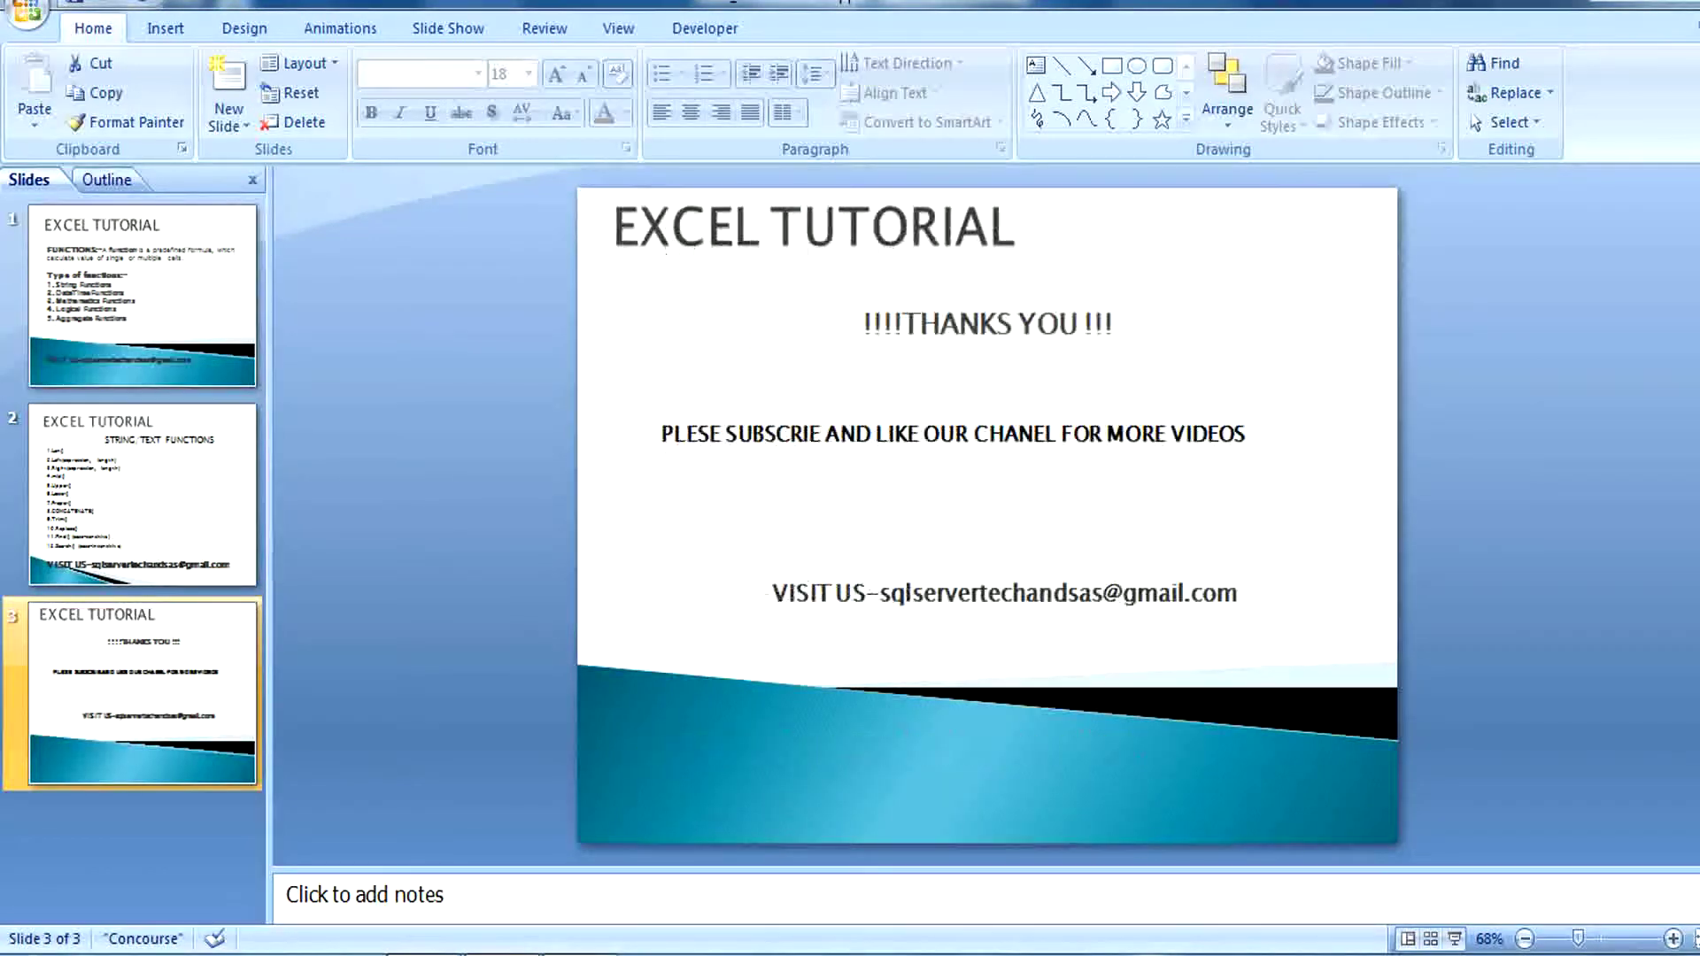